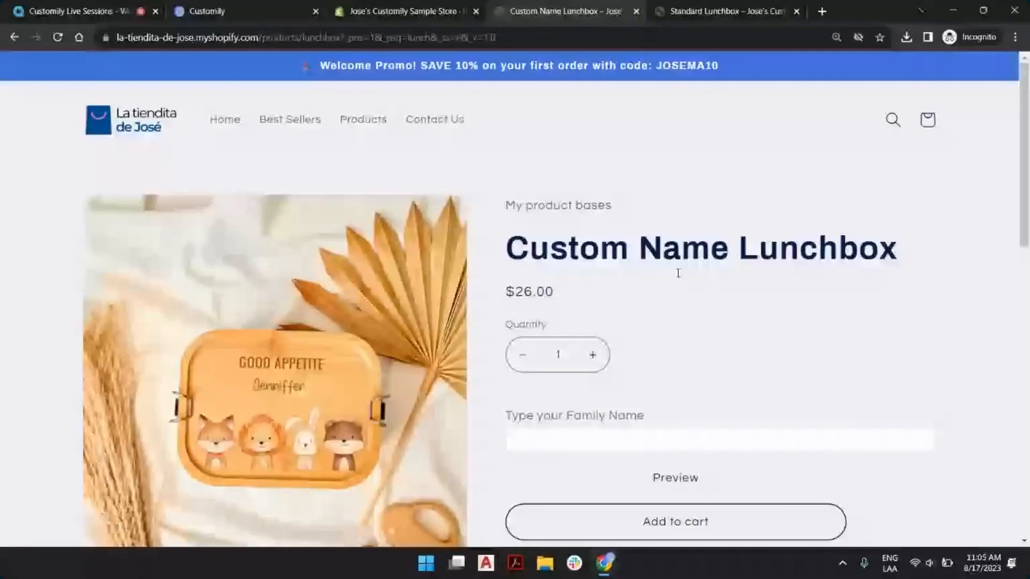
Check the Custom Name Lunchbox's preview image without a name, and enter a sample first name in the Family Name field.
click(676, 477)
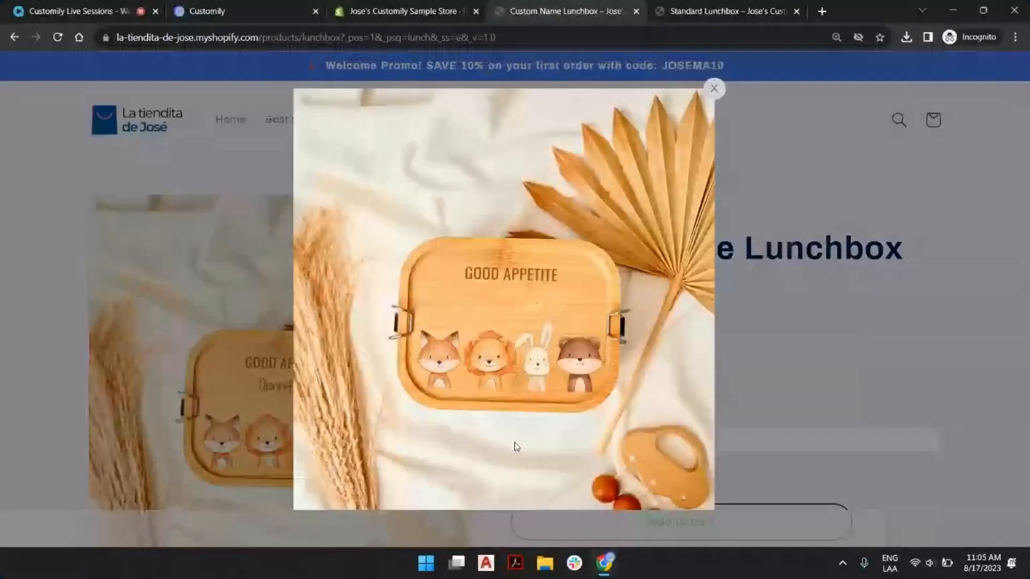
key(Escape)
scroll(640, 414, down, 2)
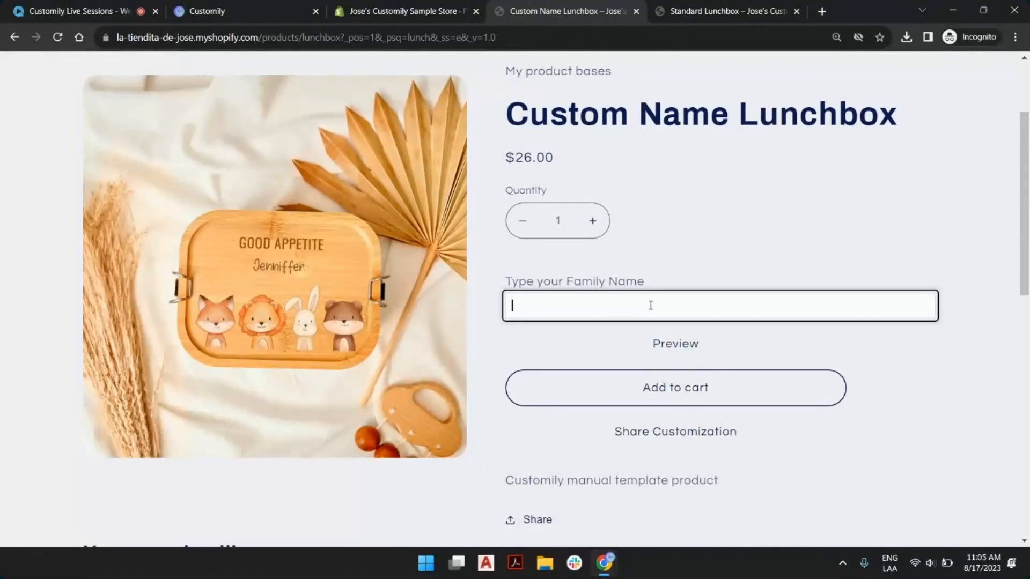
text(Michelle)
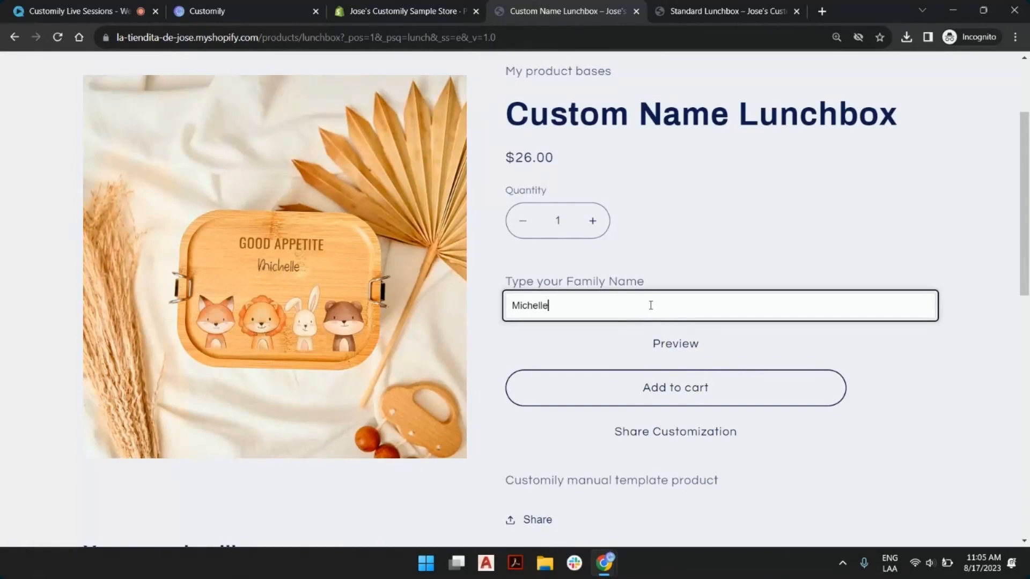
Try extending the lunchbox's Family Name text with "and" plus a second first name, and restore the single name.
text(and Leah)
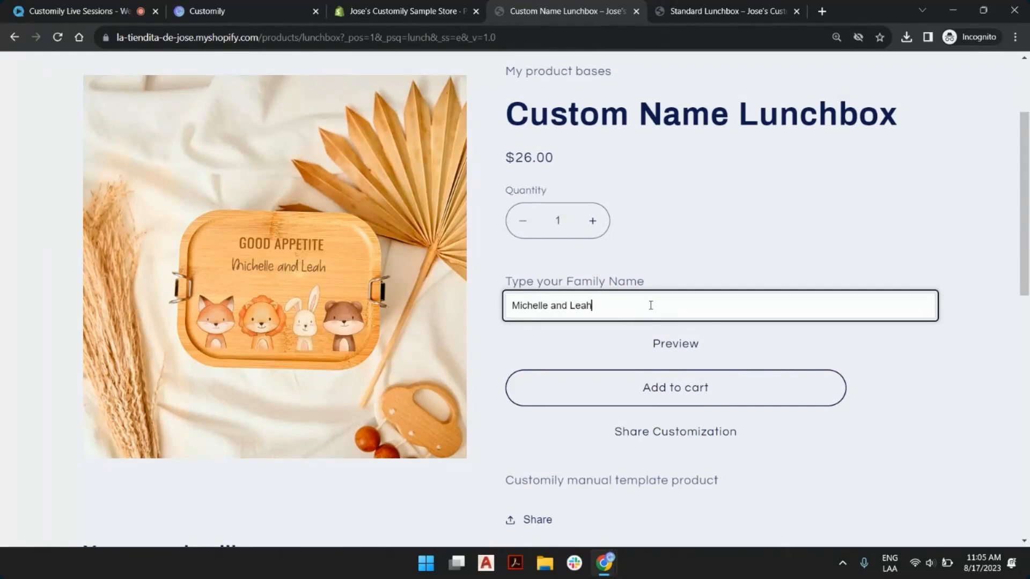
key(BackSpace)
key(BackSpace)
key(BackSpace)
key(BackSpace)
key(BackSpace)
key(BackSpace)
key(BackSpace)
key(BackSpace)
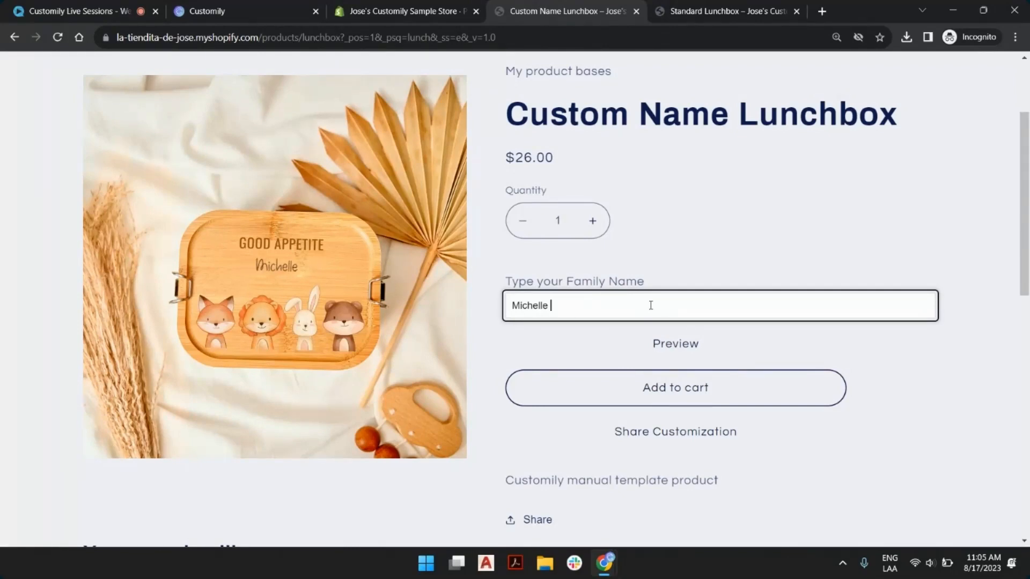
key(BackSpace)
Examine how the personalized name renders on the lunchbox image while retyping the name's last two letters.
scroll(220, 315, up, 3)
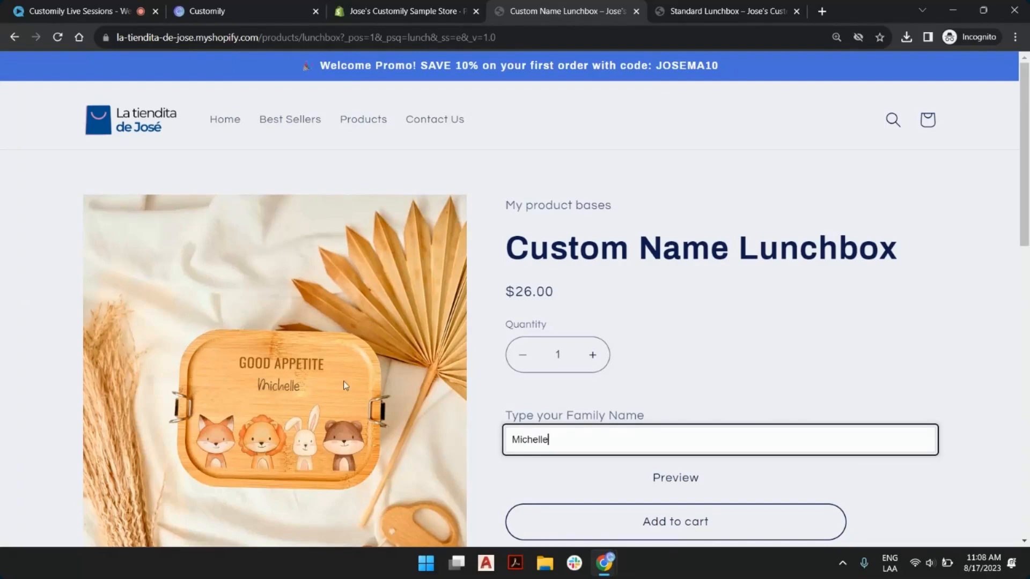
scroll(273, 376, down, 1)
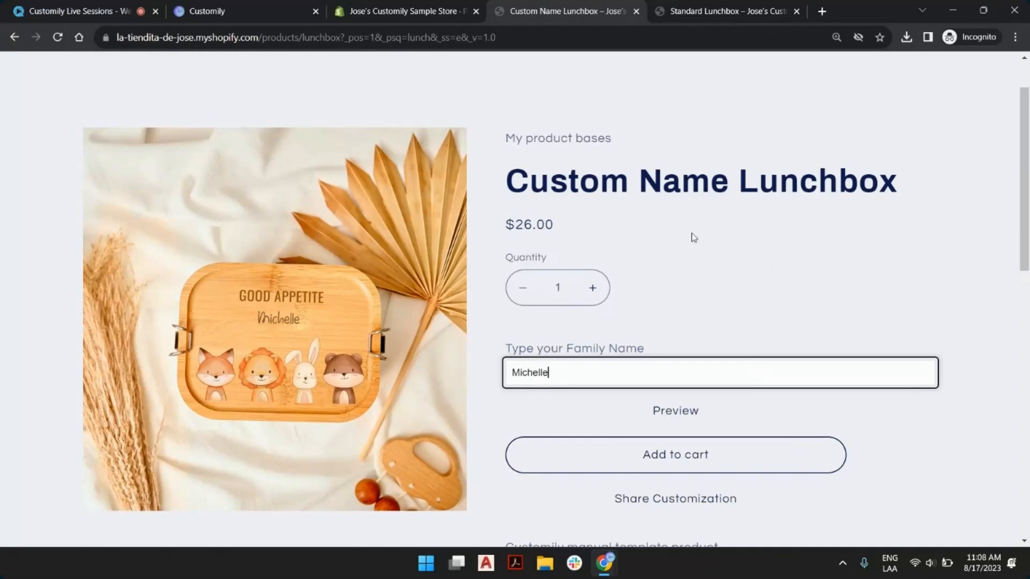
scroll(562, 306, down, 2)
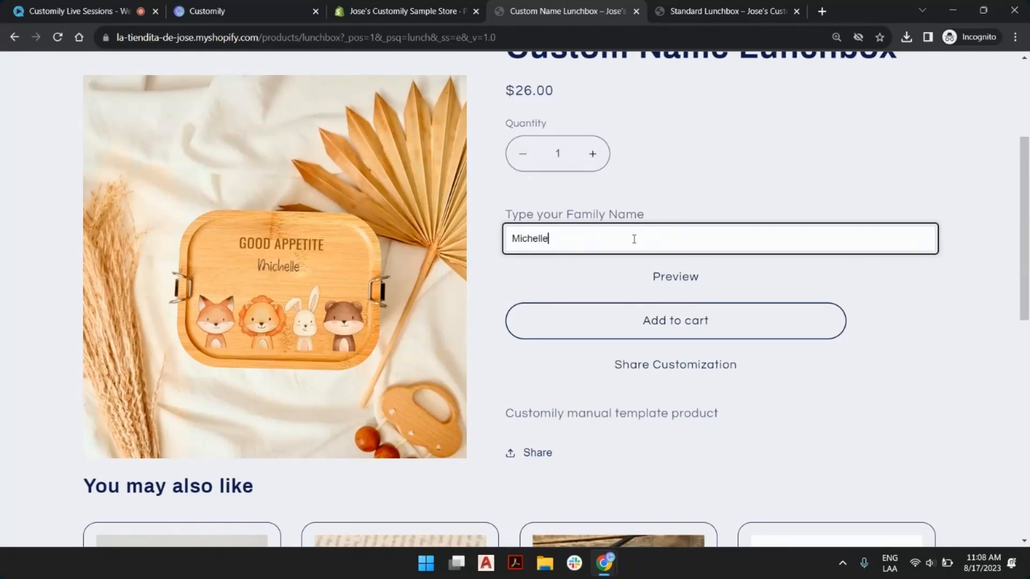
key(BackSpace)
key(BackSpace)
text(le)
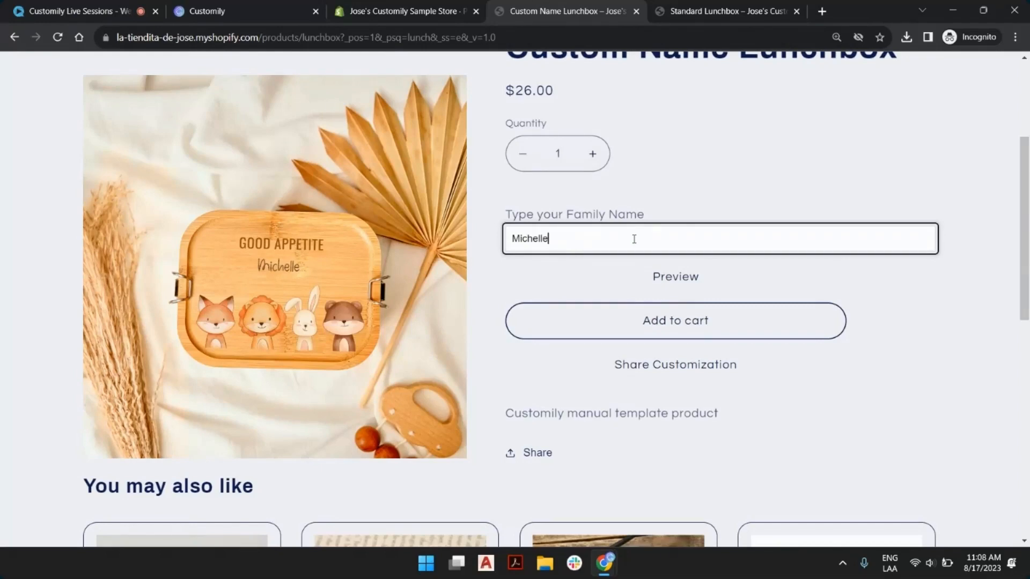
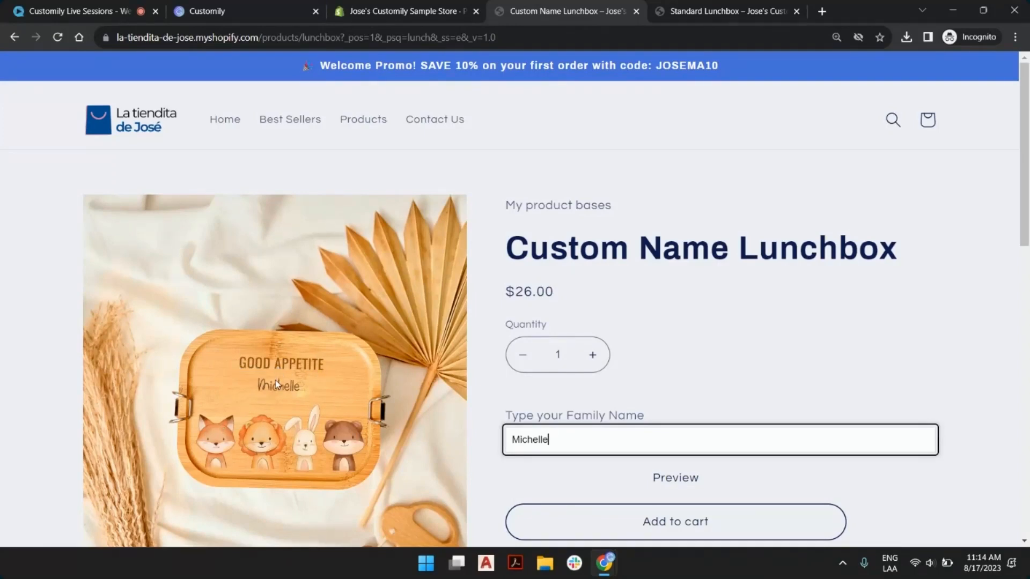
scroll(282, 390, down, 3)
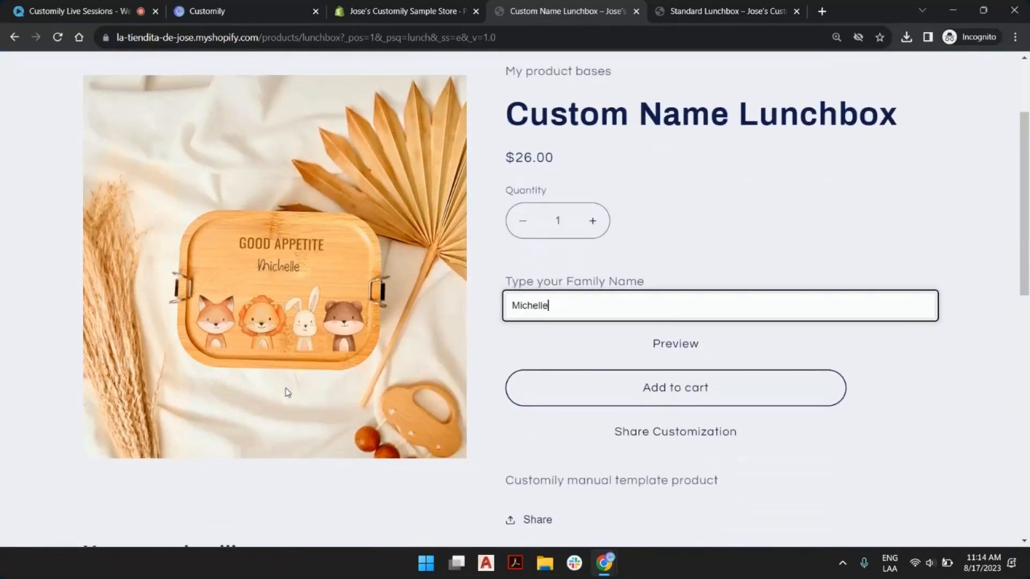
scroll(285, 391, up, 1)
scroll(334, 311, up, 1)
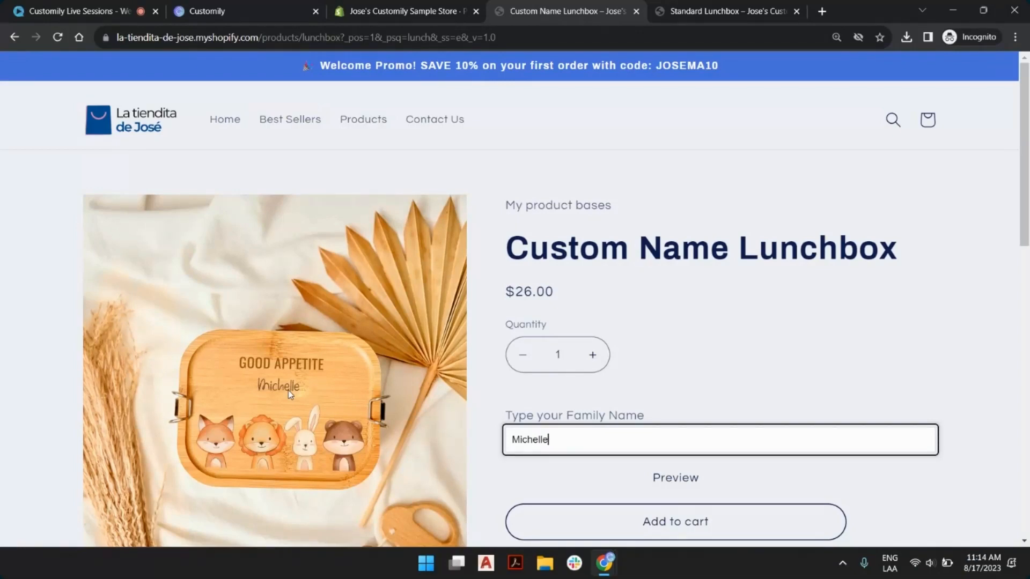
Examine the Standard Lunchbox product page, including its photo and title, to compare it with the customizable version.
click(702, 7)
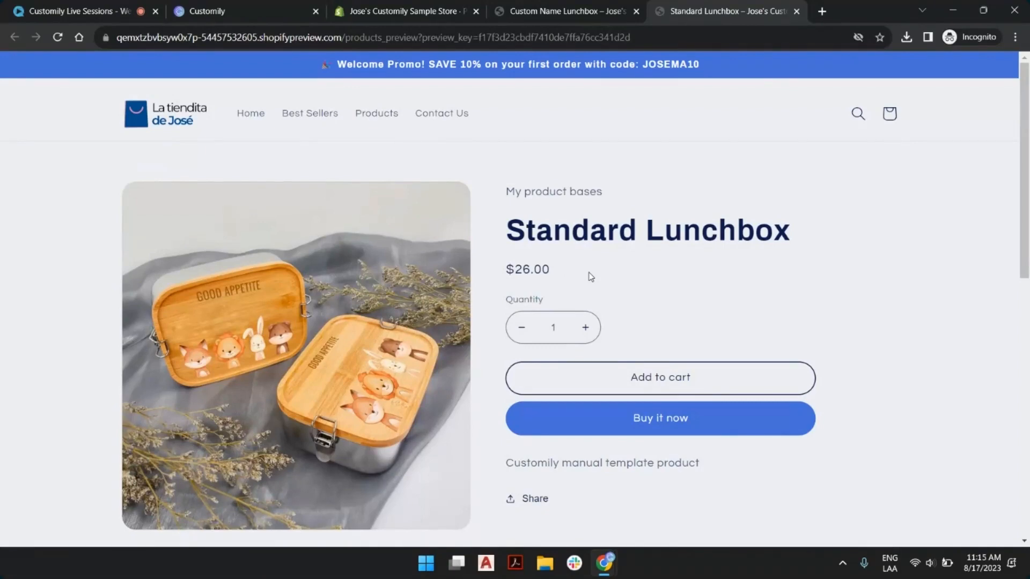
scroll(475, 297, down, 3)
scroll(469, 223, up, 3)
click(388, 334)
click(421, 328)
drag(800, 230, 515, 232)
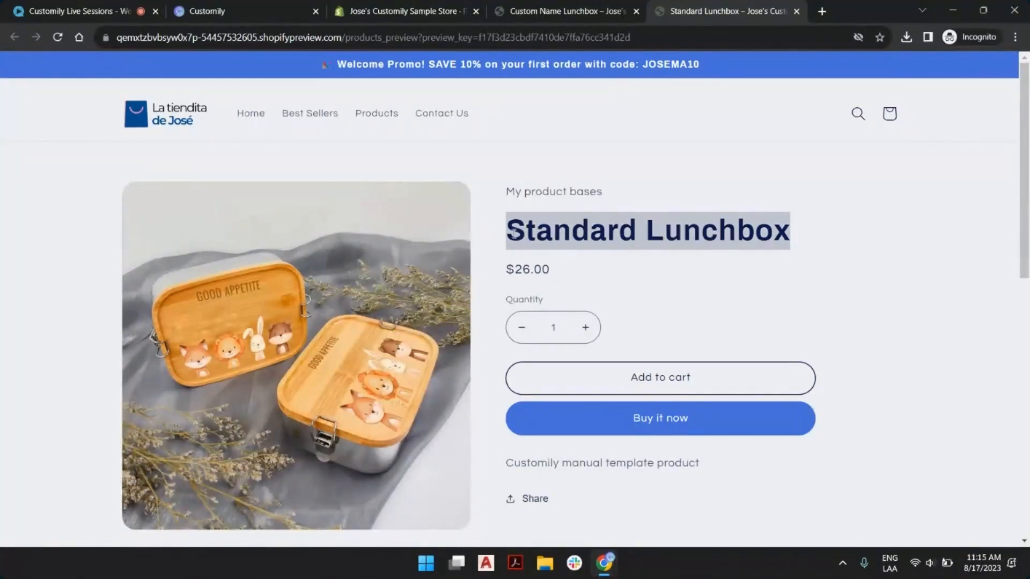
click(538, 234)
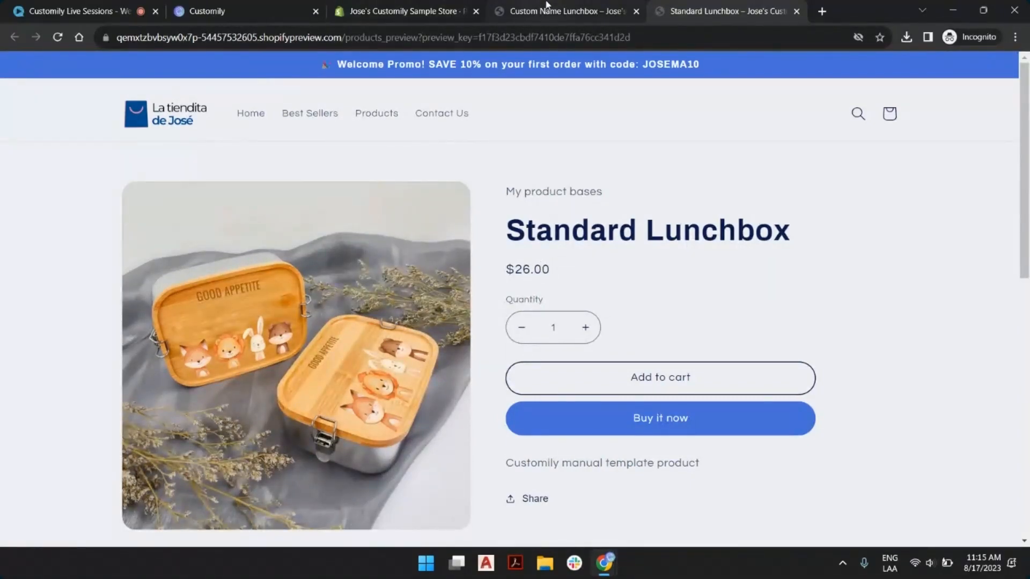
Switch to Customily, expand the new product options, and review the available providers, designs and product bases.
mouse_move(546, 4)
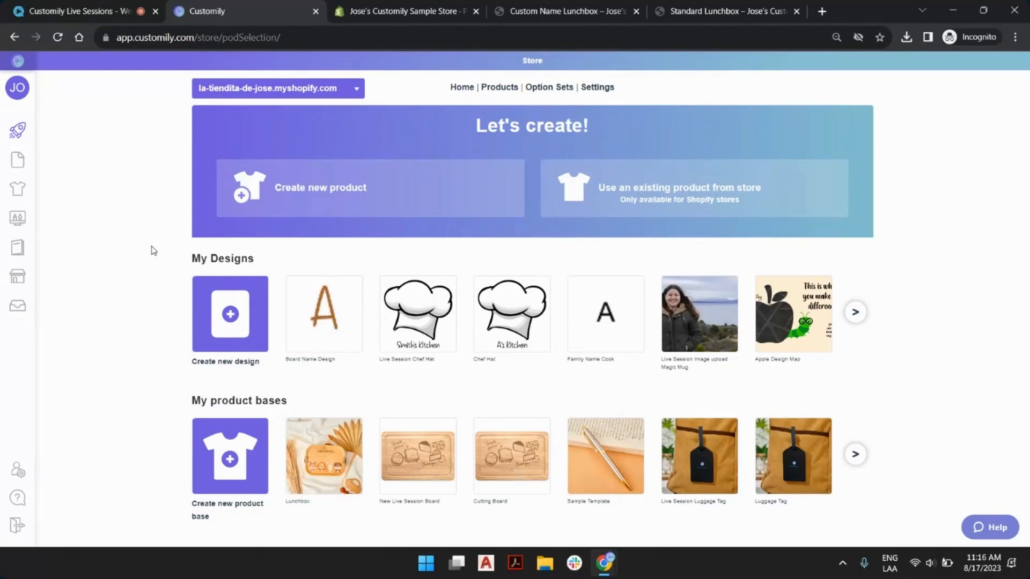
mouse_move(2, 186)
mouse_move(28, 171)
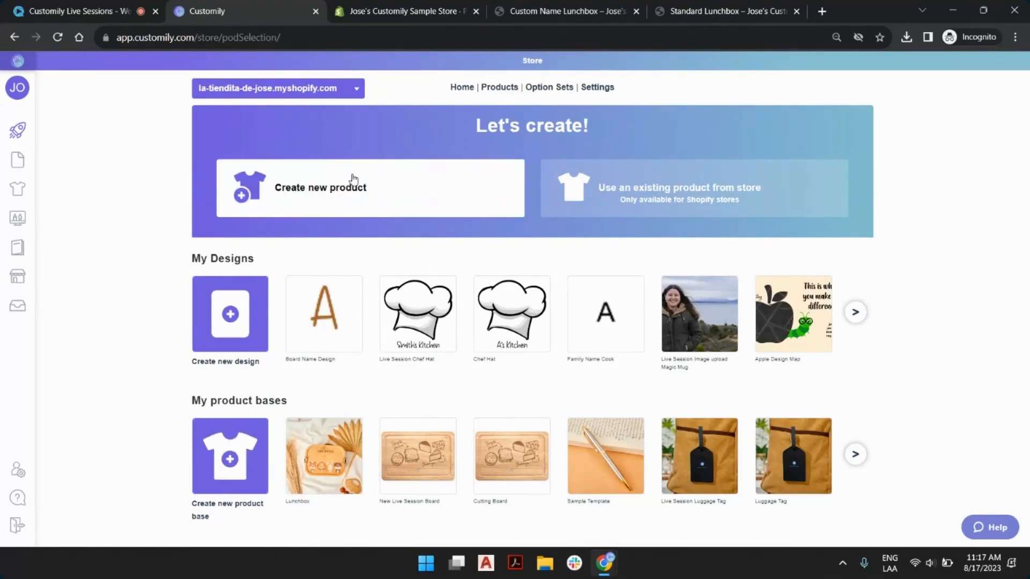
click(348, 193)
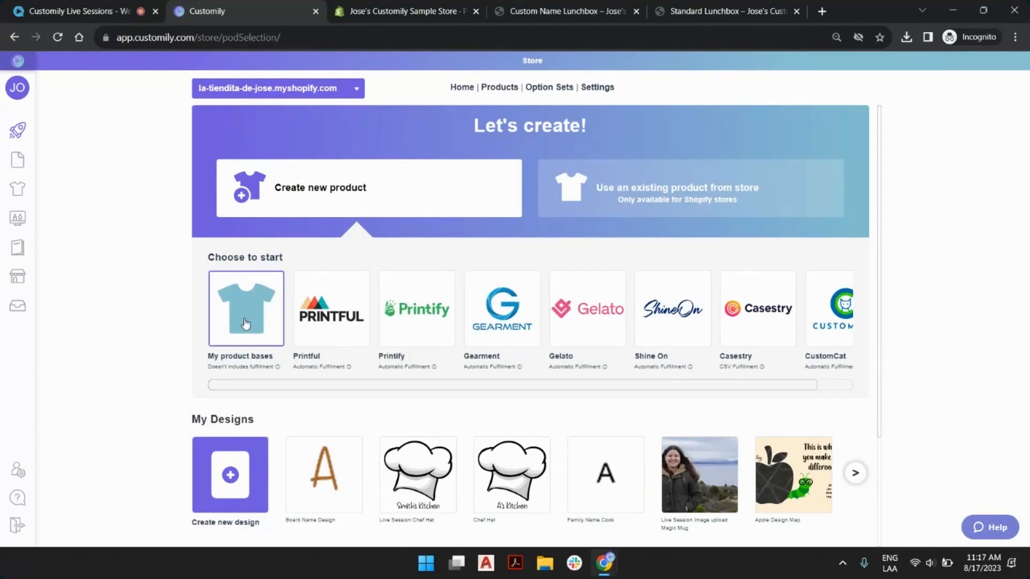
scroll(249, 318, down, 3)
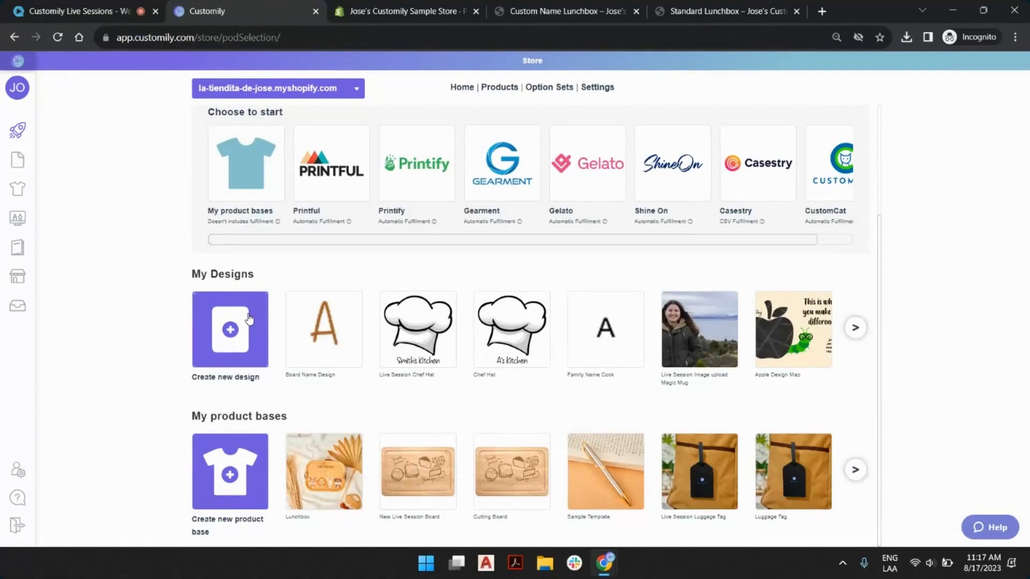
scroll(249, 319, up, 3)
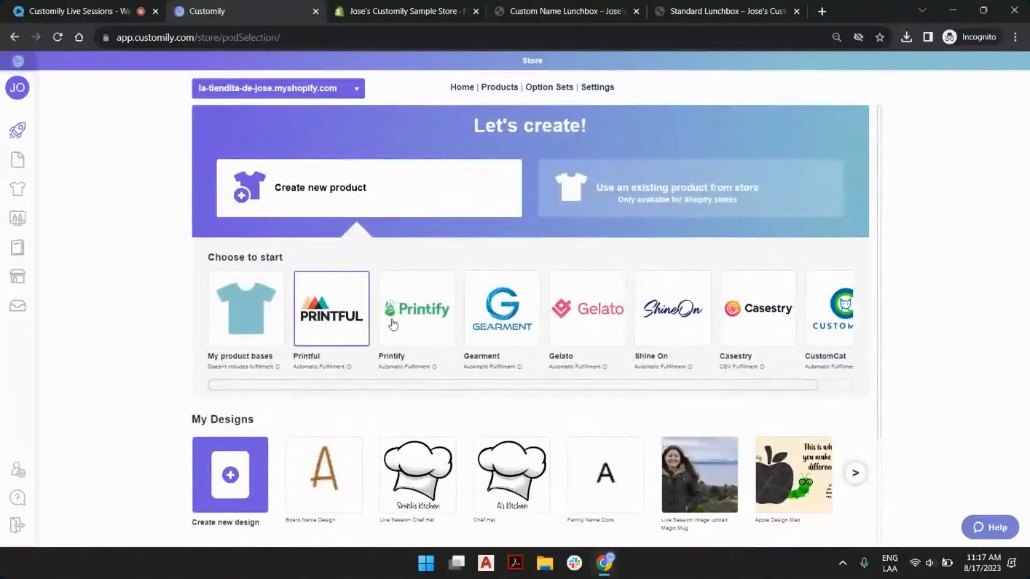
scroll(287, 314, down, 3)
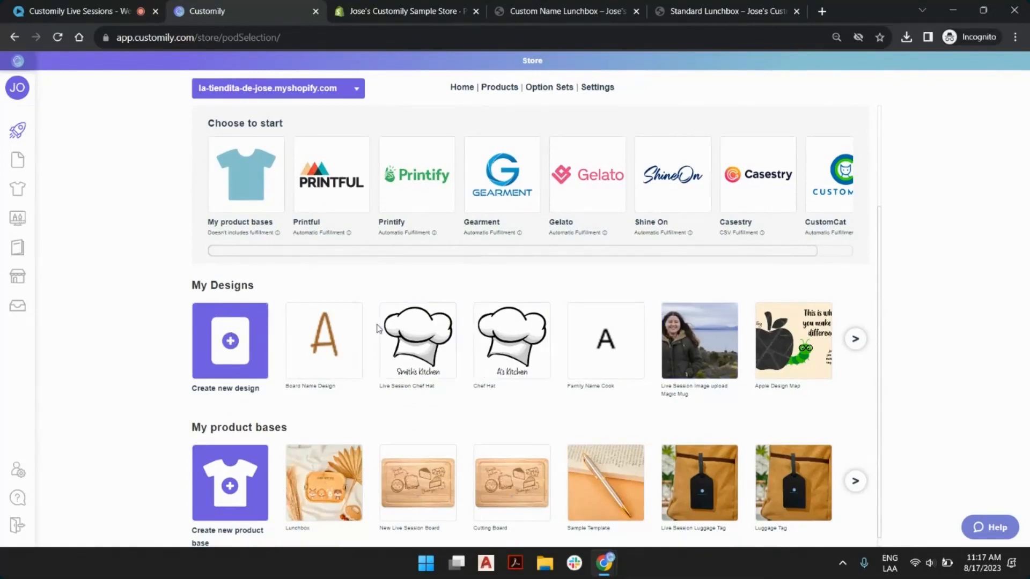
scroll(364, 405, down, 1)
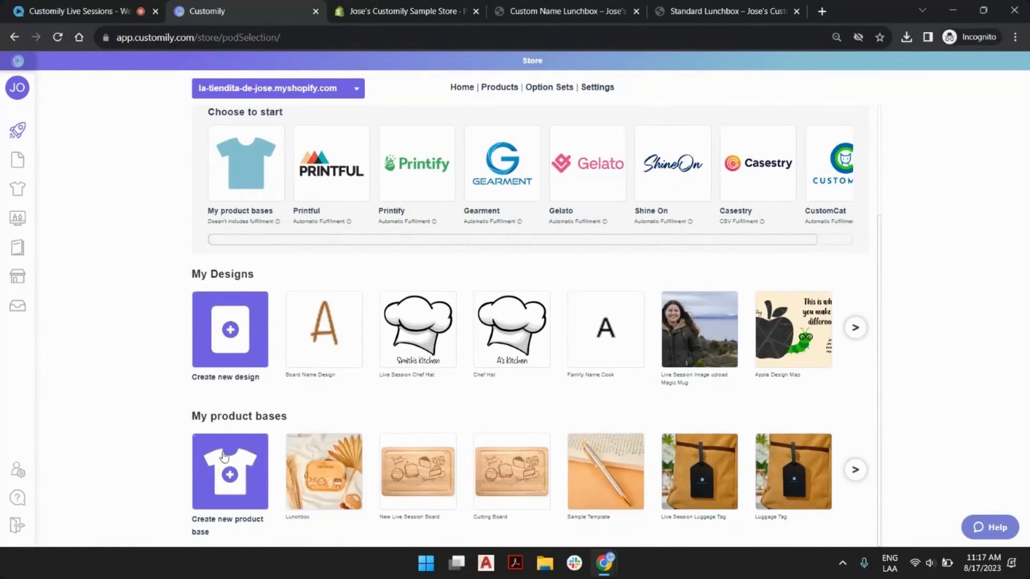
click(259, 447)
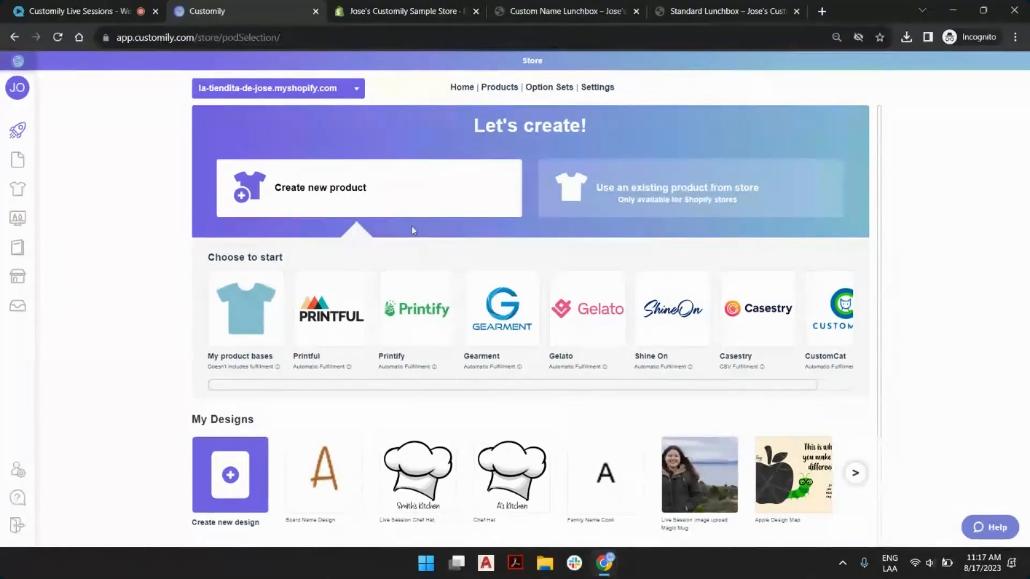
mouse_move(19, 221)
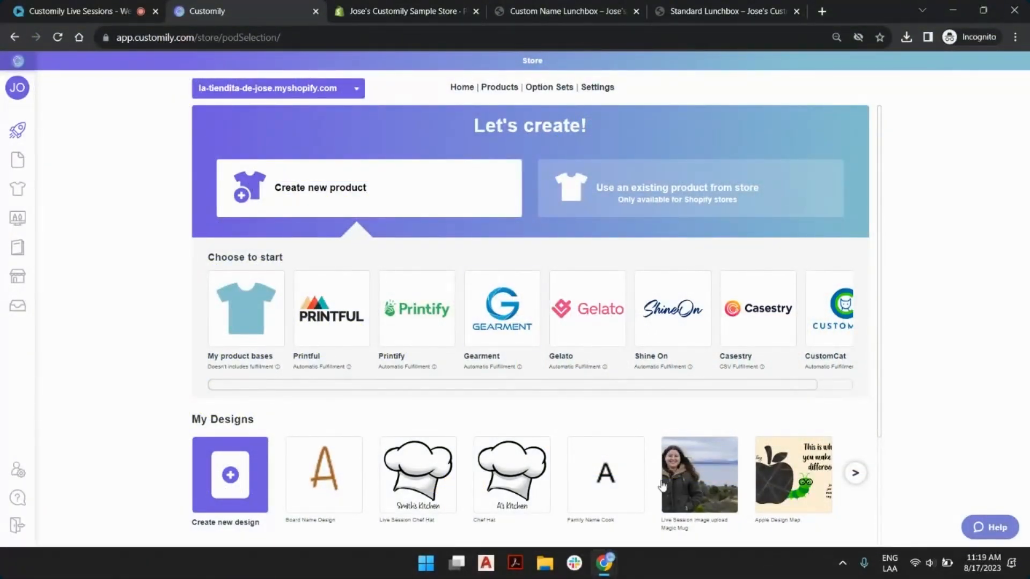
Review the name area on the Custom Name Lunchbox product image in the store.
click(530, 7)
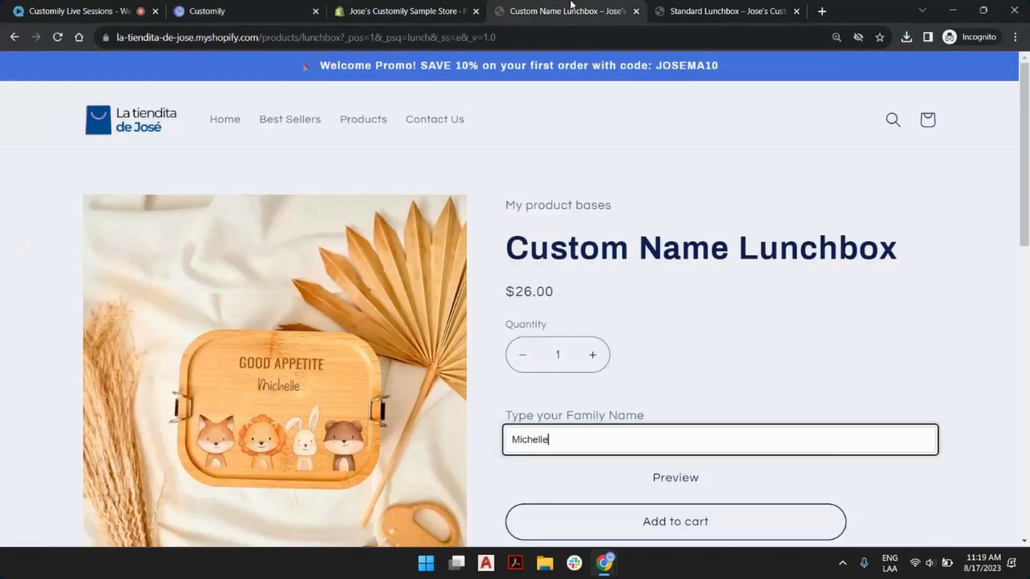
scroll(319, 382, down, 3)
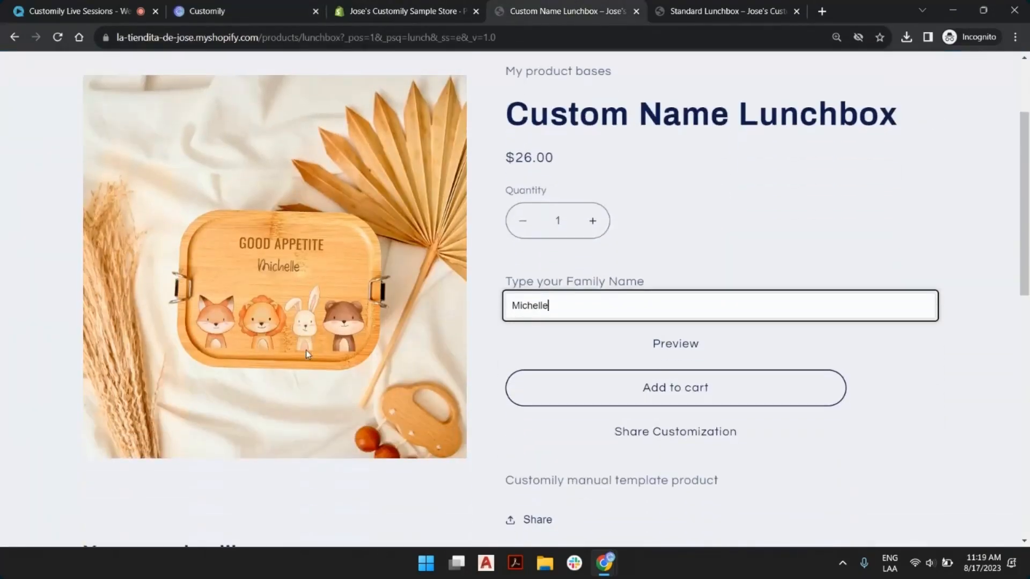
scroll(140, 369, up, 3)
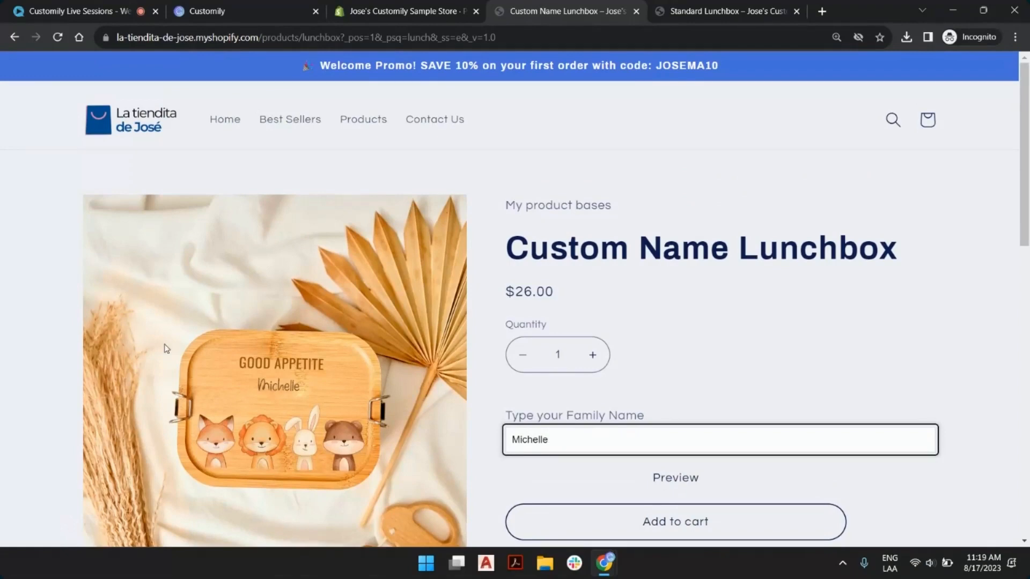
scroll(171, 365, down, 2)
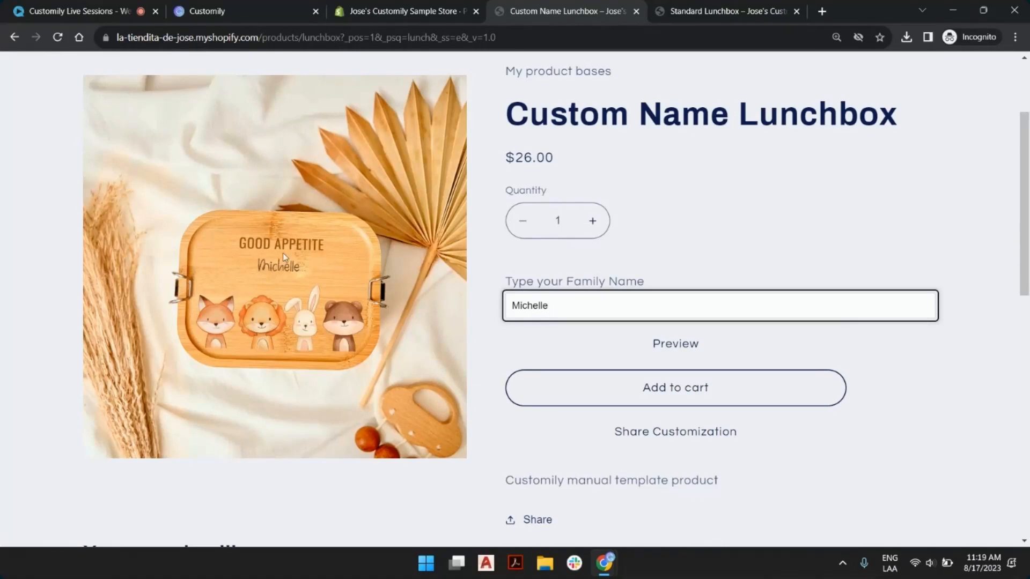
click(256, 264)
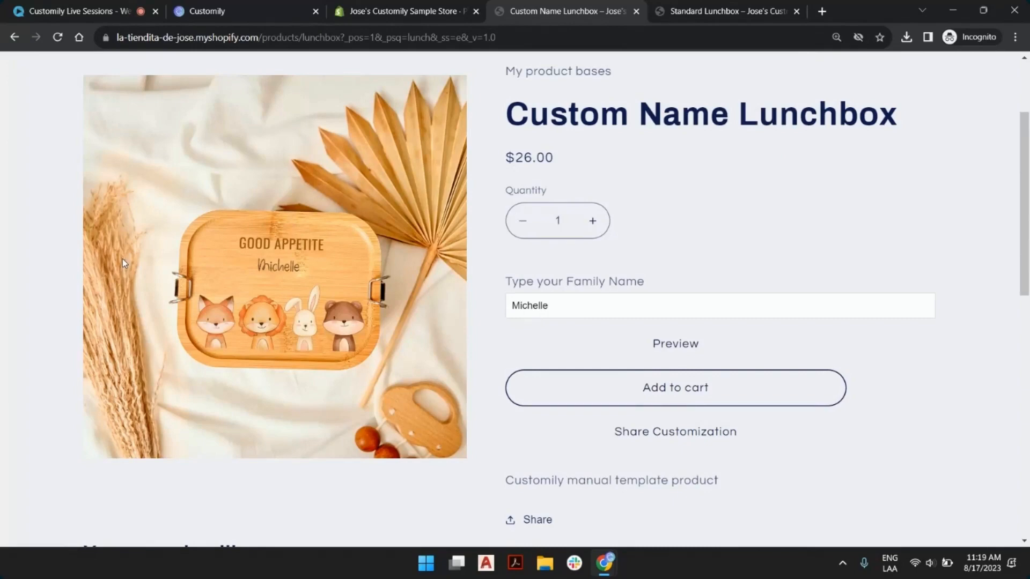
Start a new product base in Customily and name its template Live Session Lunchbox.
click(268, 10)
scroll(255, 391, down, 3)
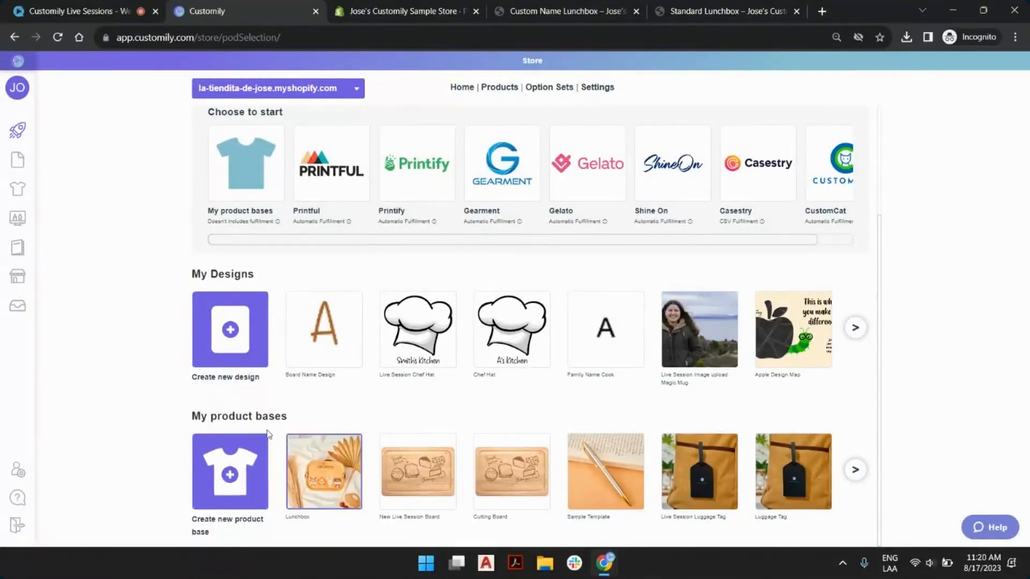
click(231, 472)
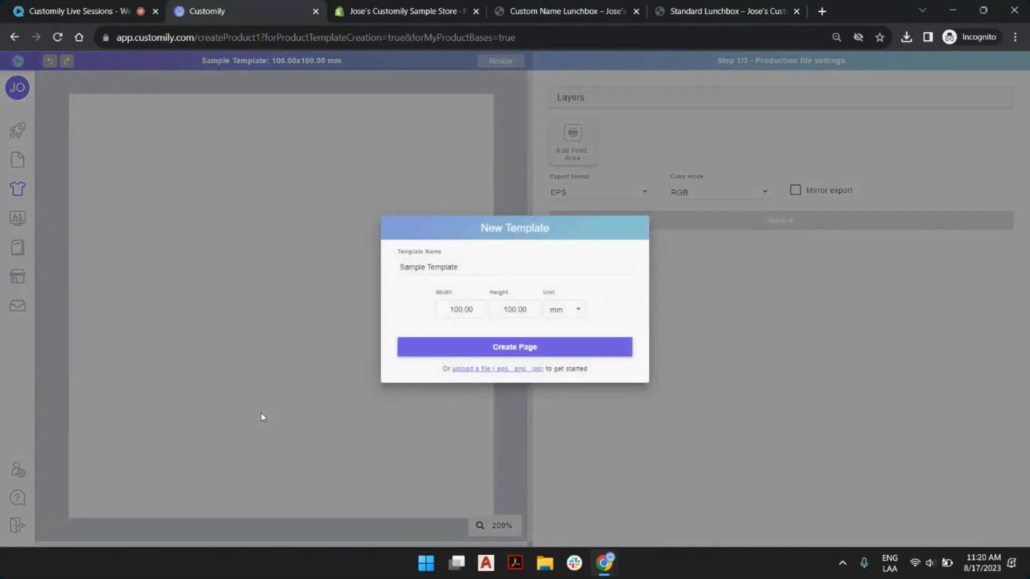
triple_click(434, 272)
text(Live)
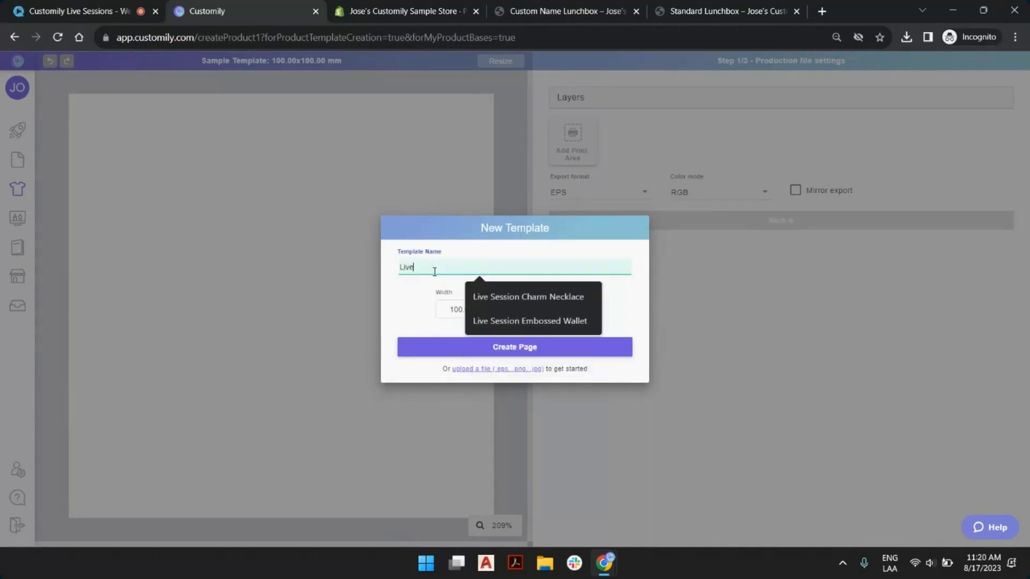
text( Session Lunchbo)
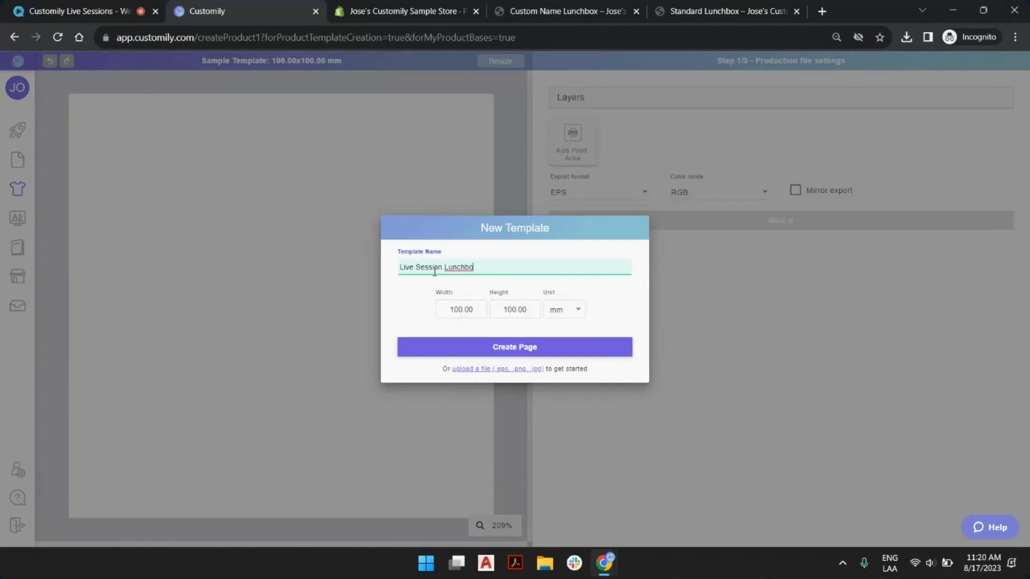
key(BackSpace)
text(ox)
Set the new template's size to 400 mm wide and 50 mm high.
drag(485, 307, 437, 316)
text(400)
drag(534, 311, 487, 311)
text(50)
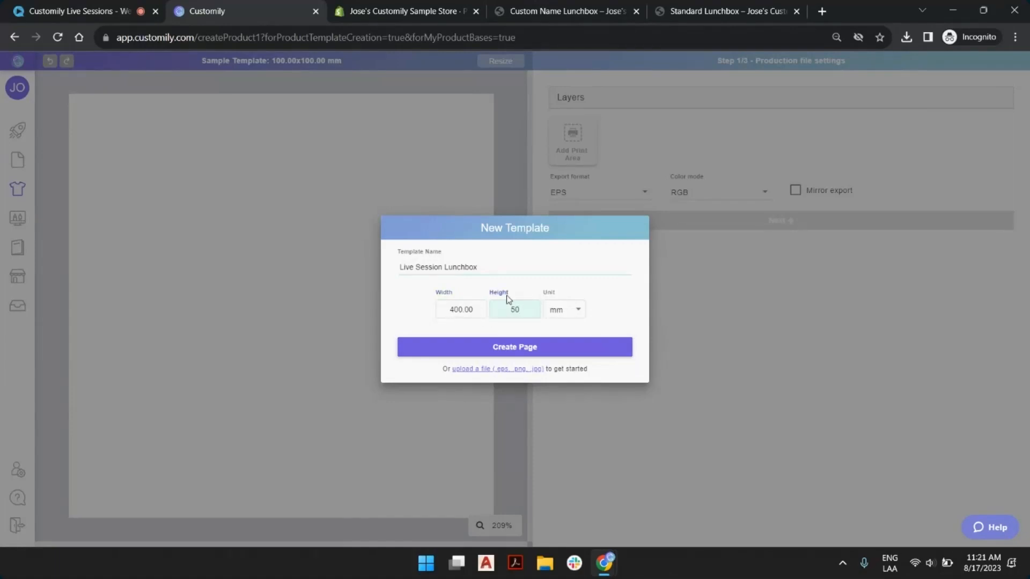
drag(454, 309, 375, 324)
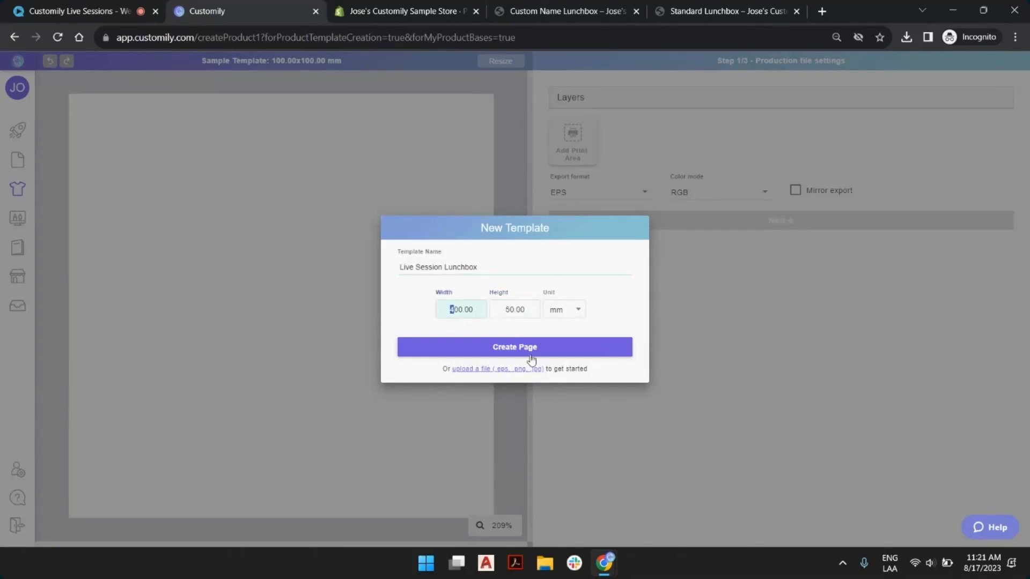
Create the page for the Live Session Lunchbox template and inspect its maximum print area.
click(526, 309)
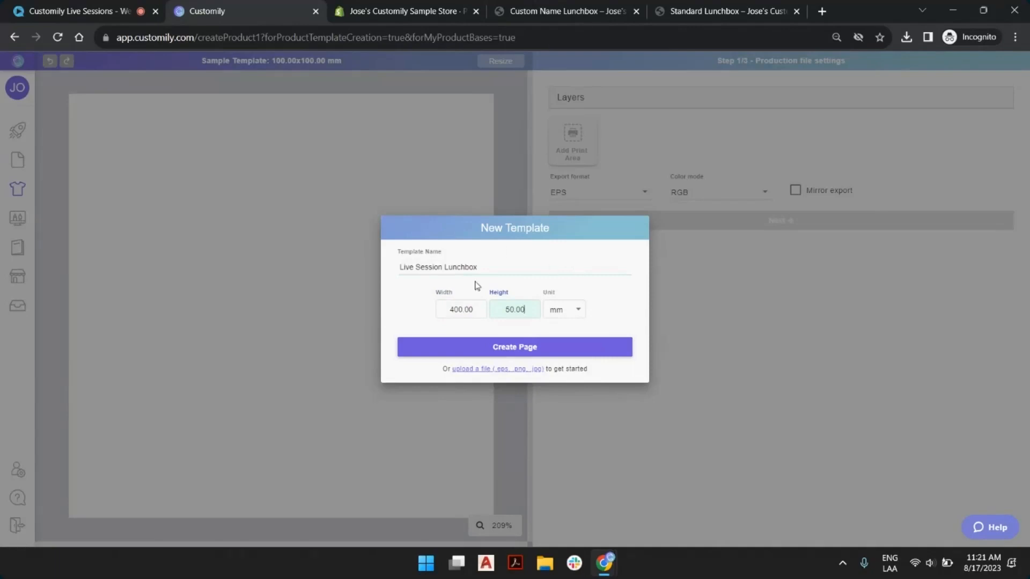
click(517, 348)
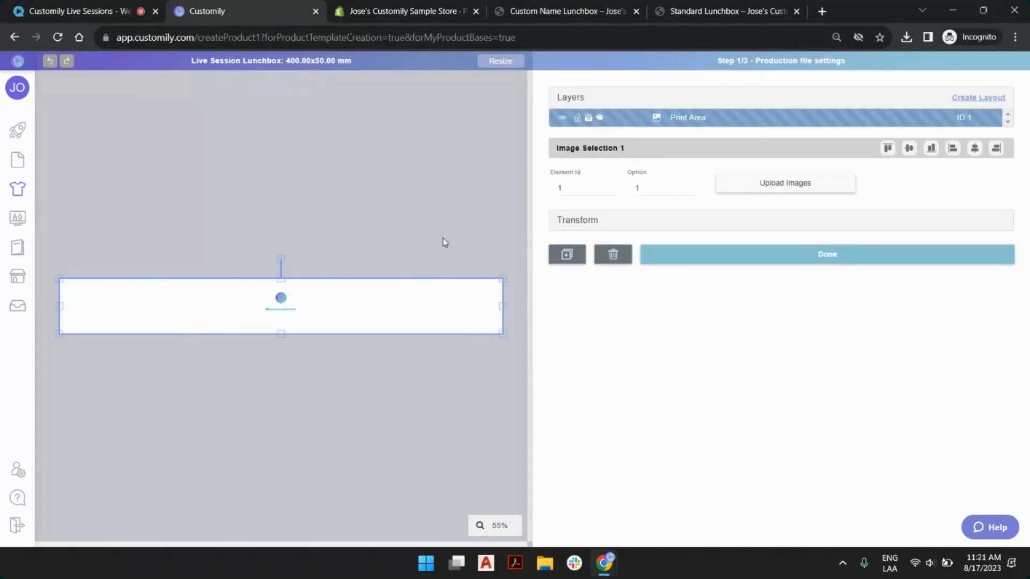
scroll(268, 305, up, 5)
scroll(269, 304, up, 3)
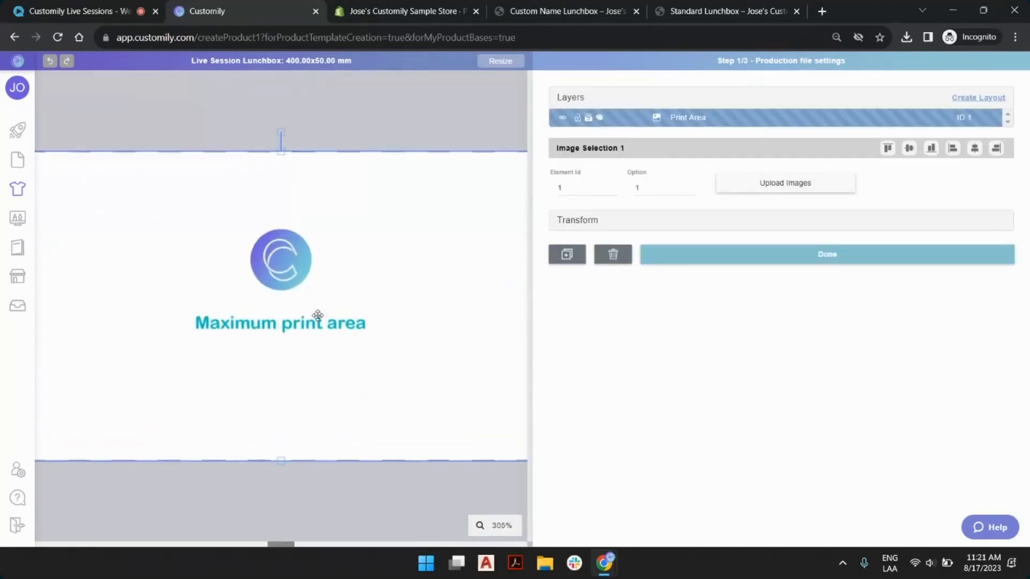
scroll(305, 270, down, 8)
scroll(303, 321, up, 3)
scroll(295, 322, down, 3)
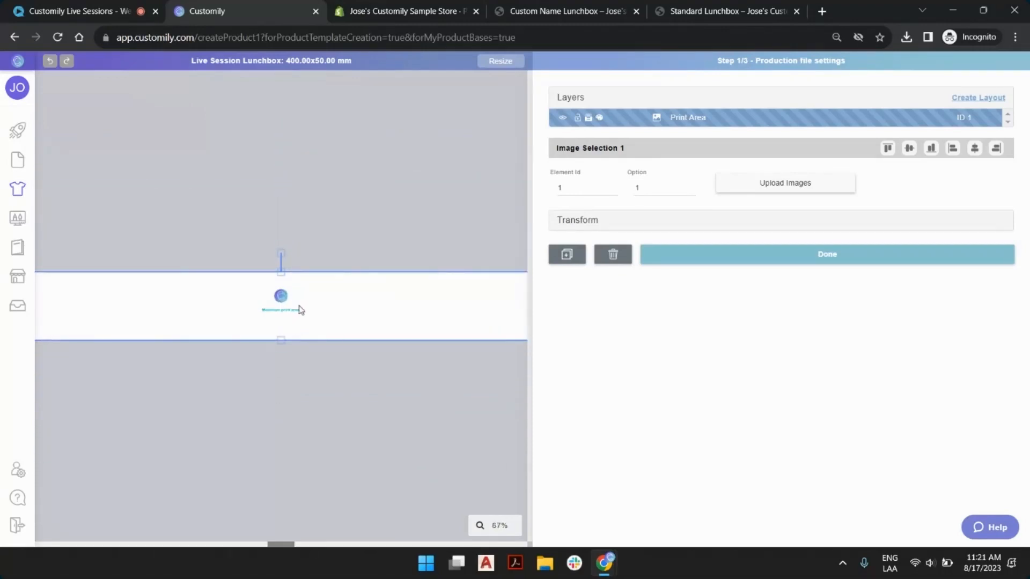
click(303, 262)
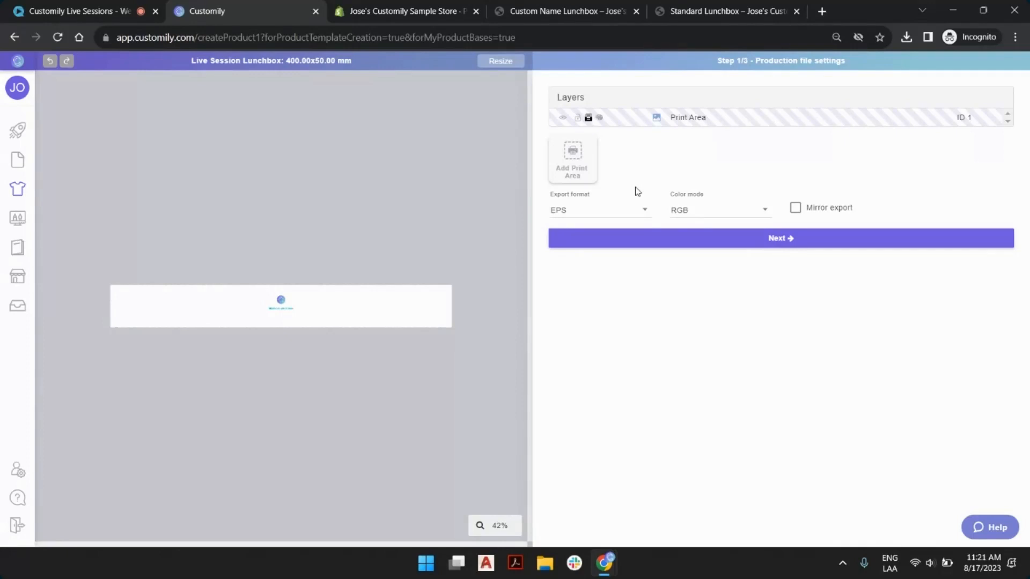
Set the production file's export format to PDF and its color mode to CMYK.
click(636, 212)
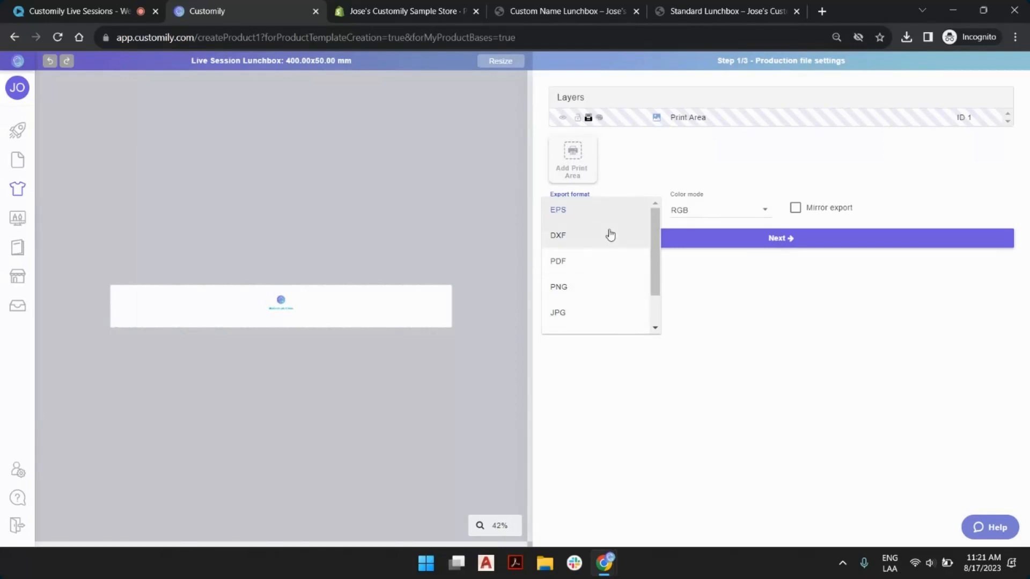
scroll(593, 290, down, 1)
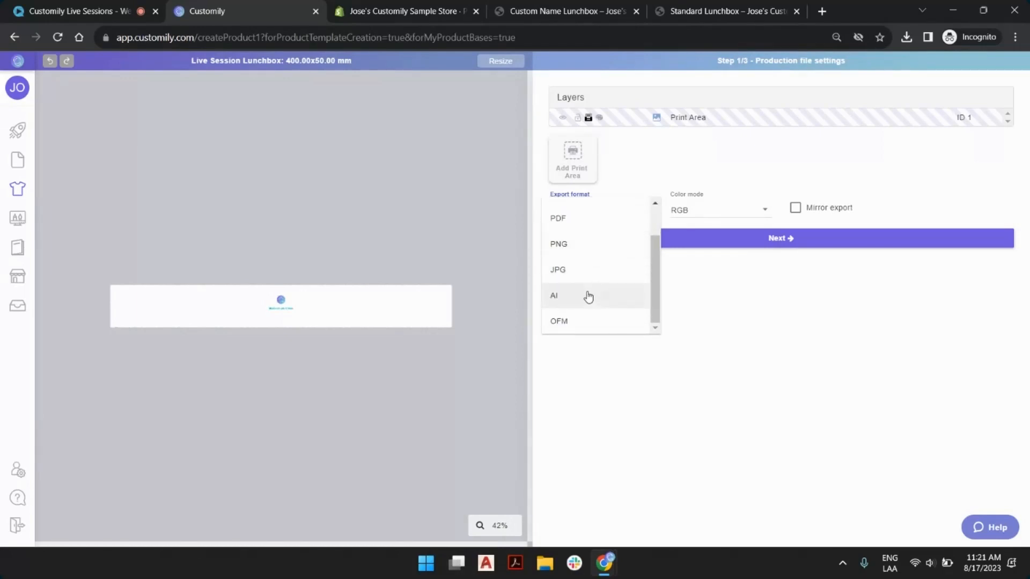
scroll(600, 260, up, 1)
scroll(602, 263, up, 1)
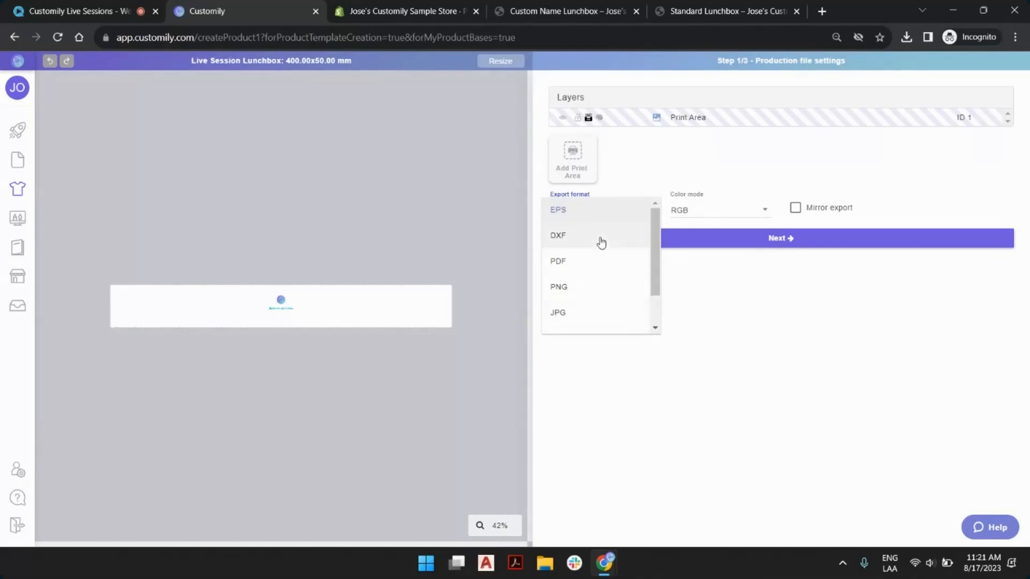
click(588, 263)
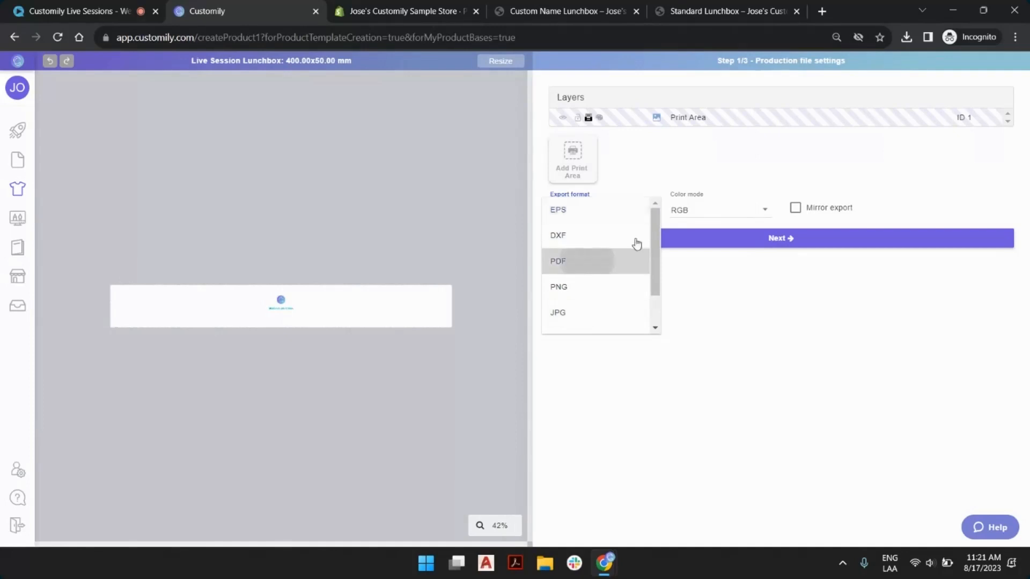
click(707, 213)
click(713, 238)
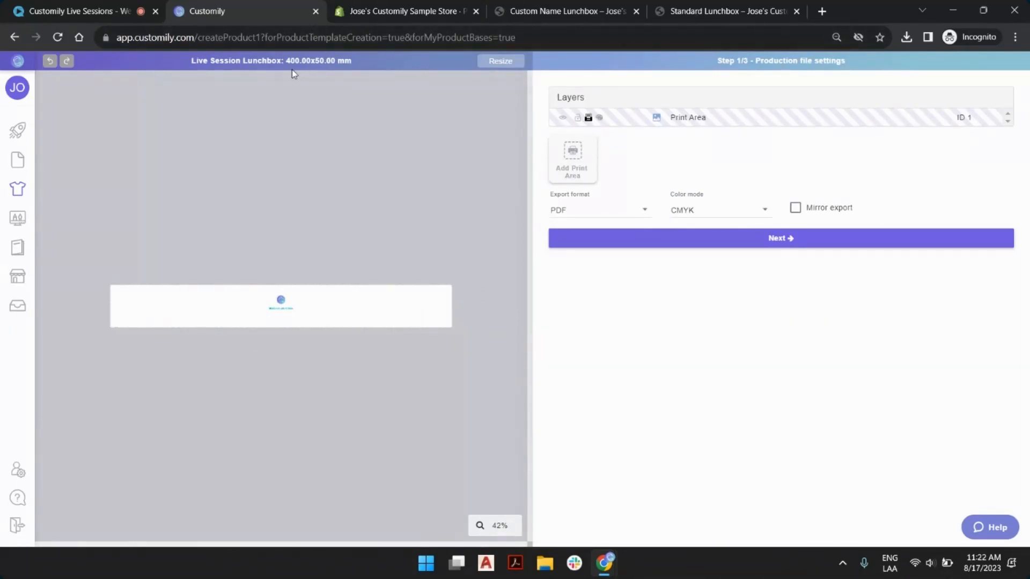
Try other measurement units in the template's dimensions, including pixels, and switch back to millimetres.
click(503, 60)
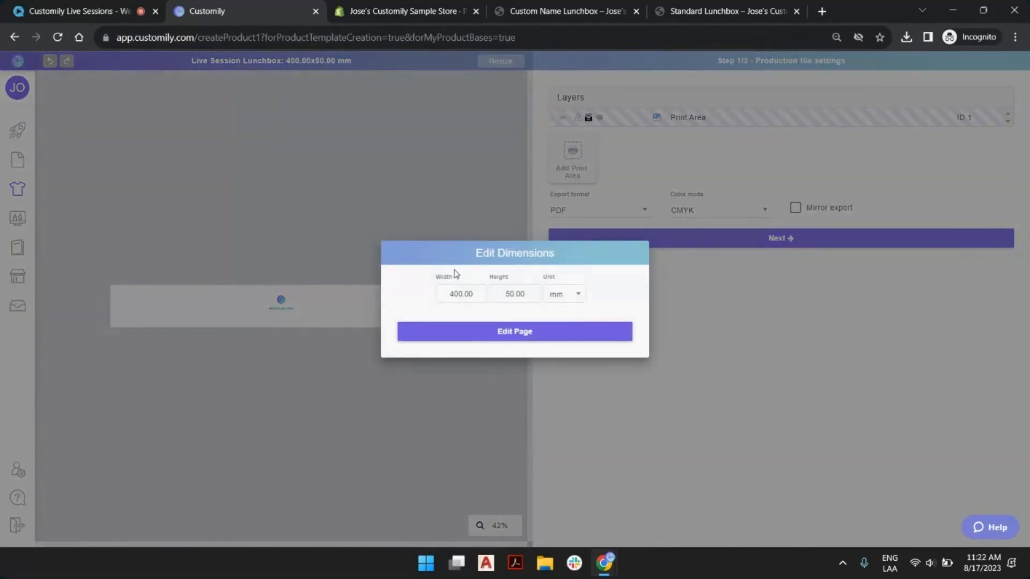
click(574, 294)
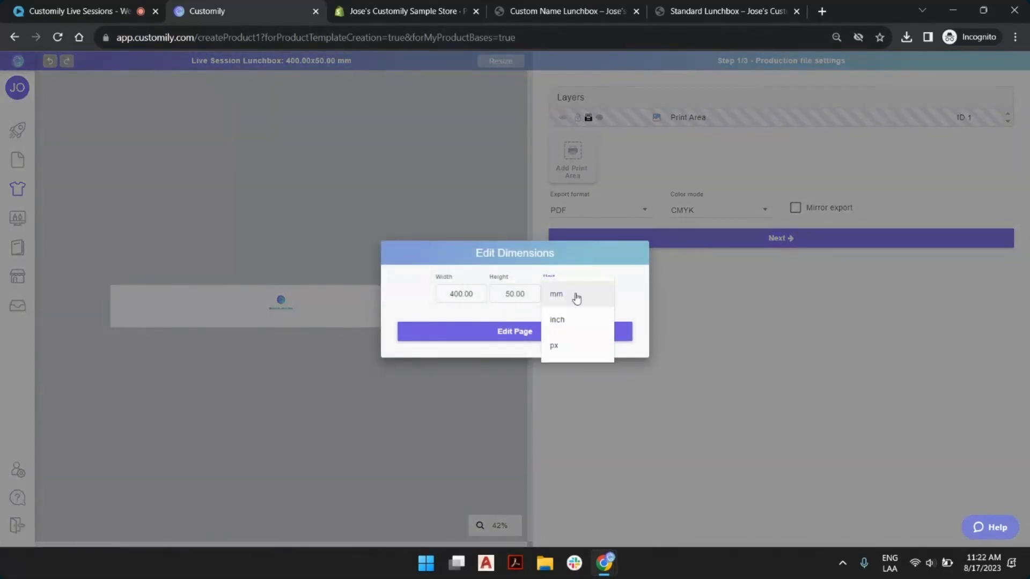
click(582, 324)
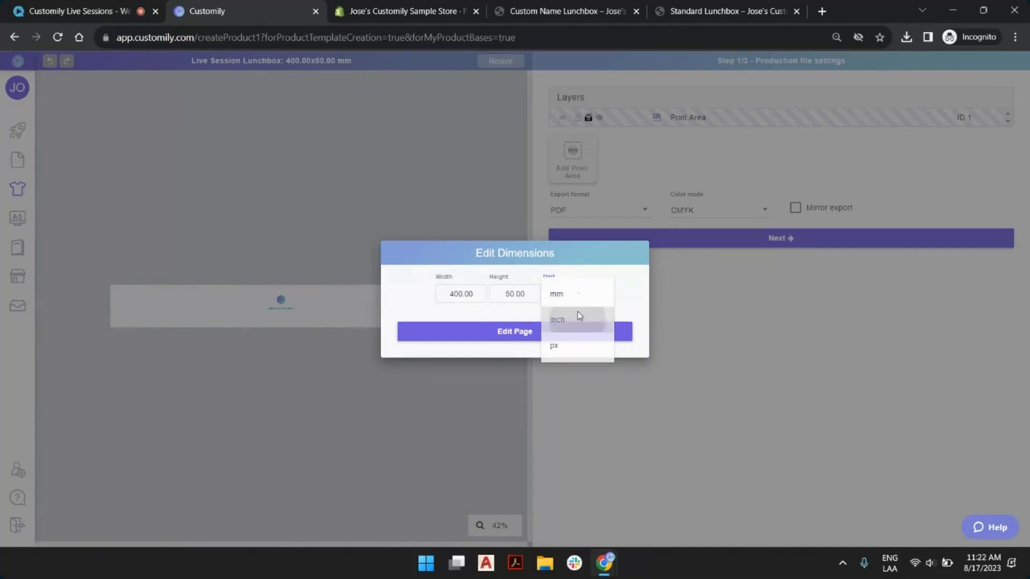
click(581, 299)
click(578, 318)
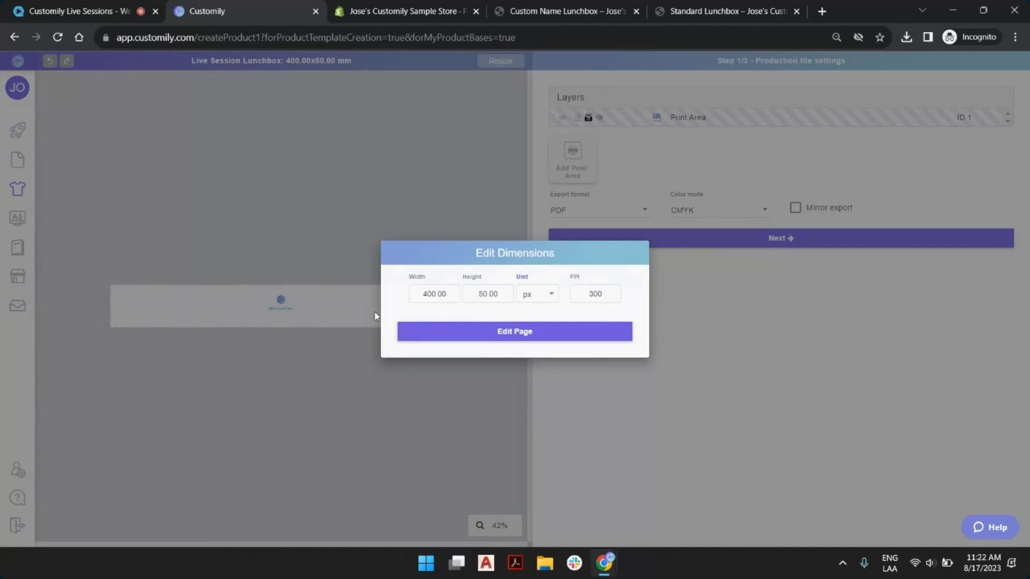
click(533, 299)
click(551, 249)
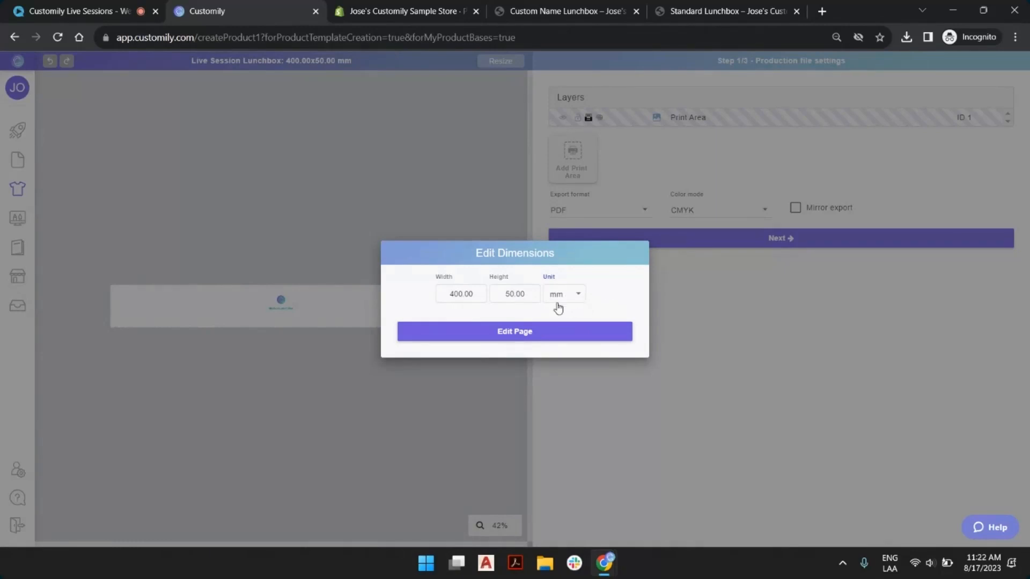
click(557, 332)
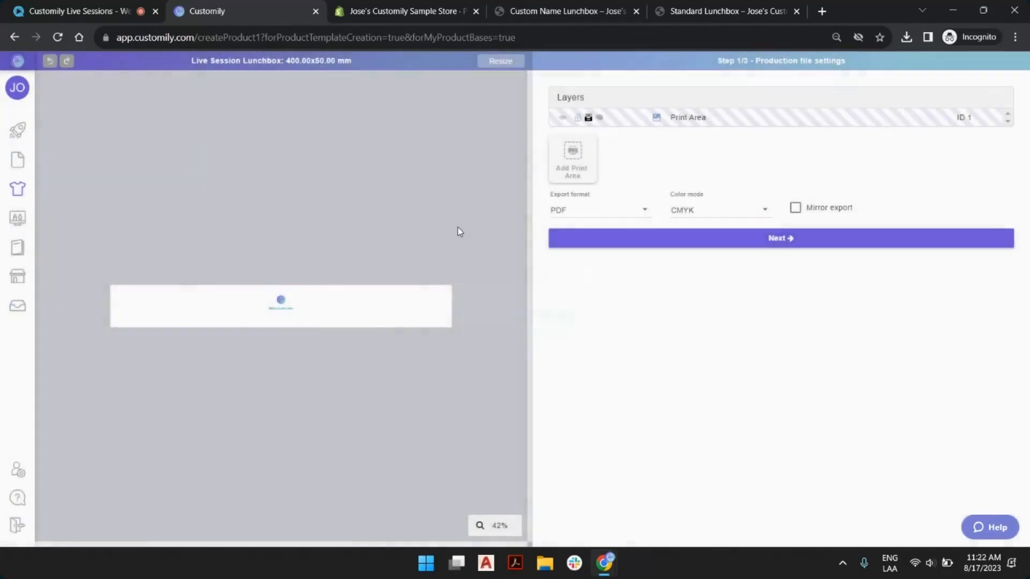
Check the print area on the template and continue to the preview settings.
click(358, 312)
click(378, 251)
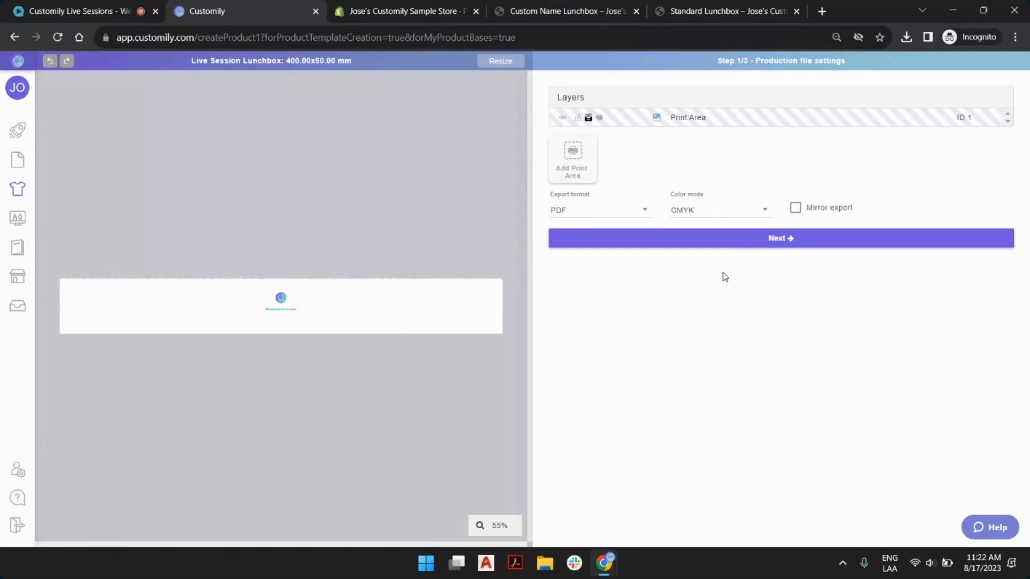
click(467, 301)
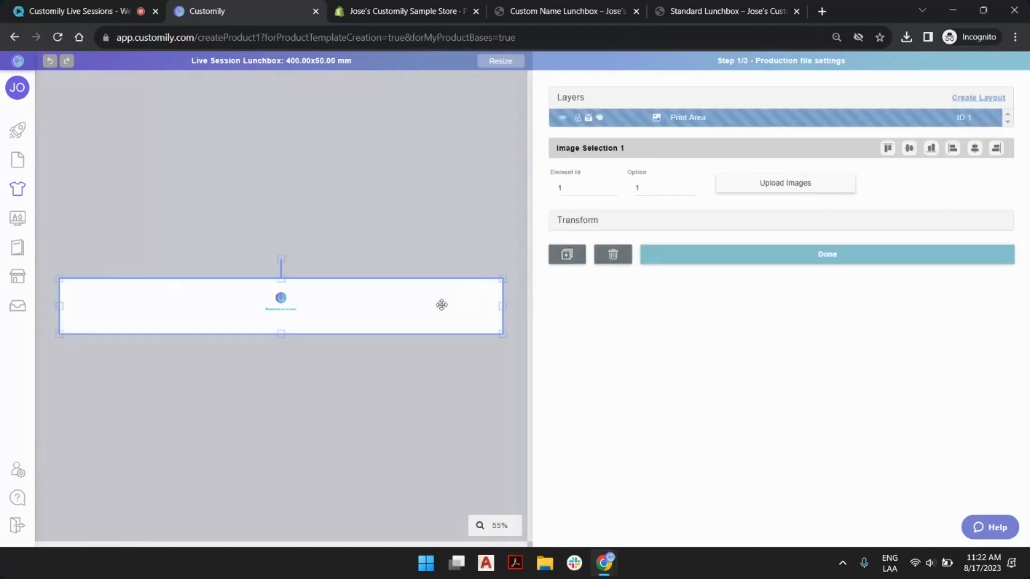
click(424, 240)
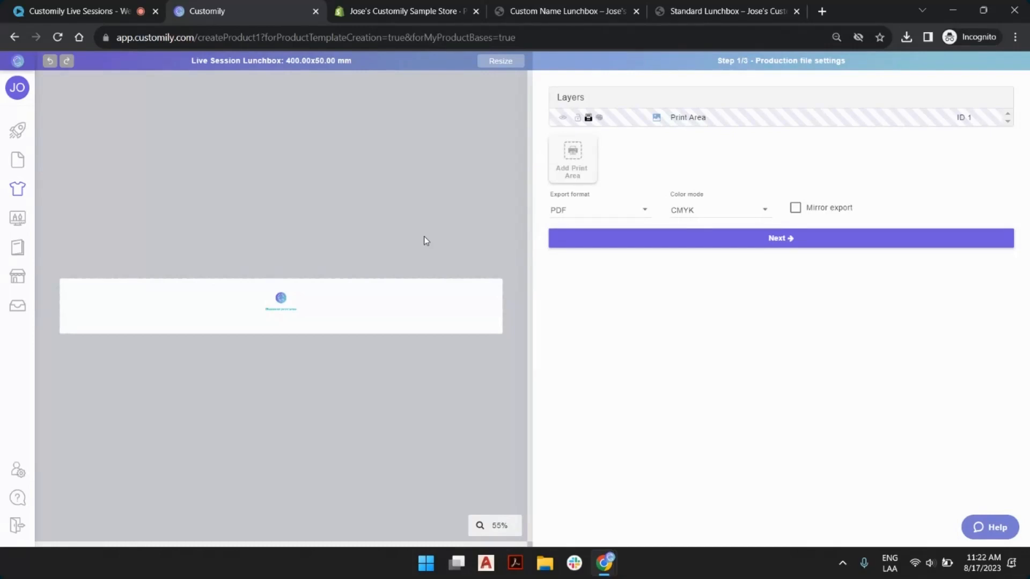
click(763, 242)
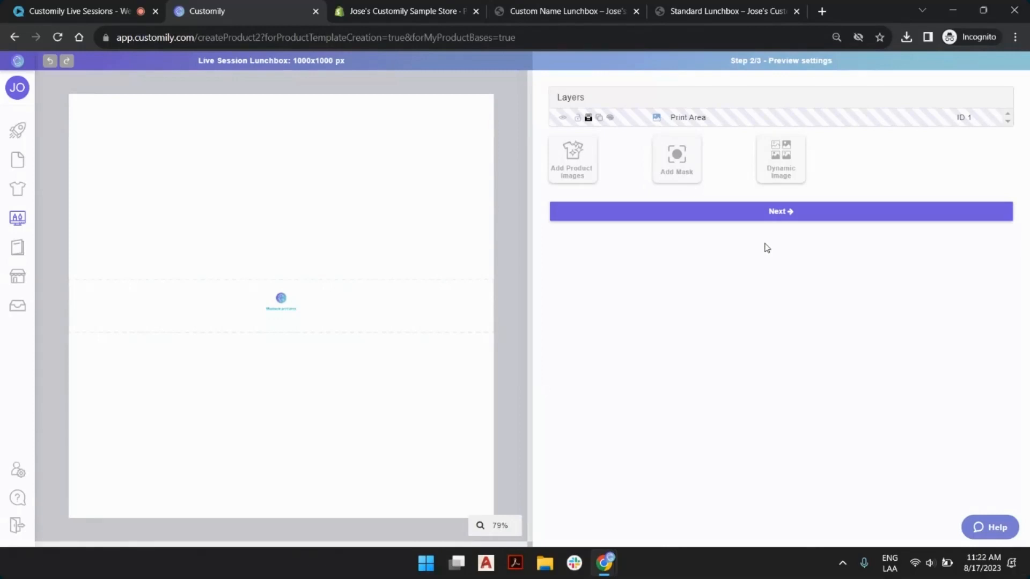
drag(729, 64, 834, 61)
click(768, 63)
Add single lunchbox base 2.png as the product image and accept scaling it down.
click(580, 162)
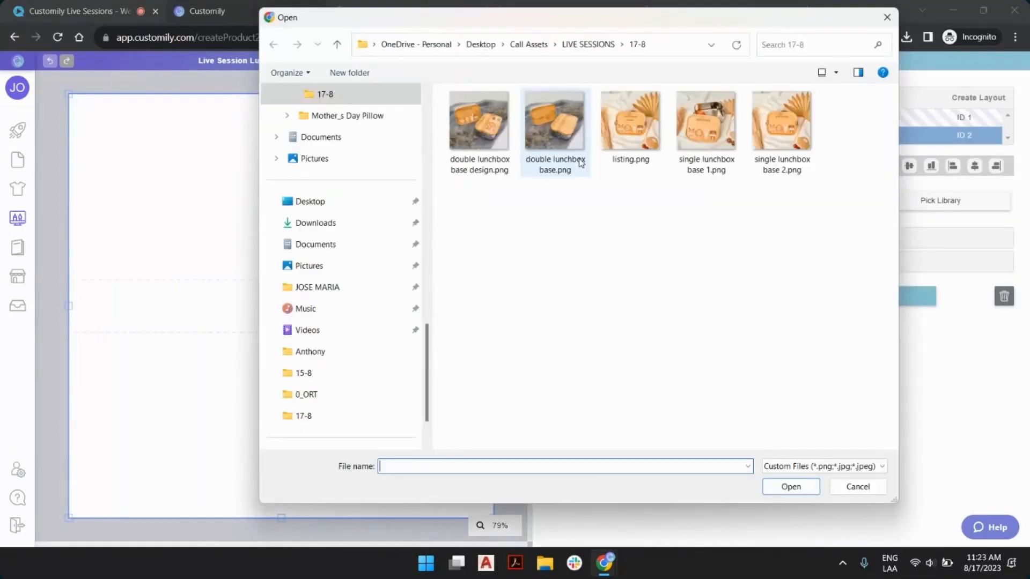
scroll(777, 129, up, 3)
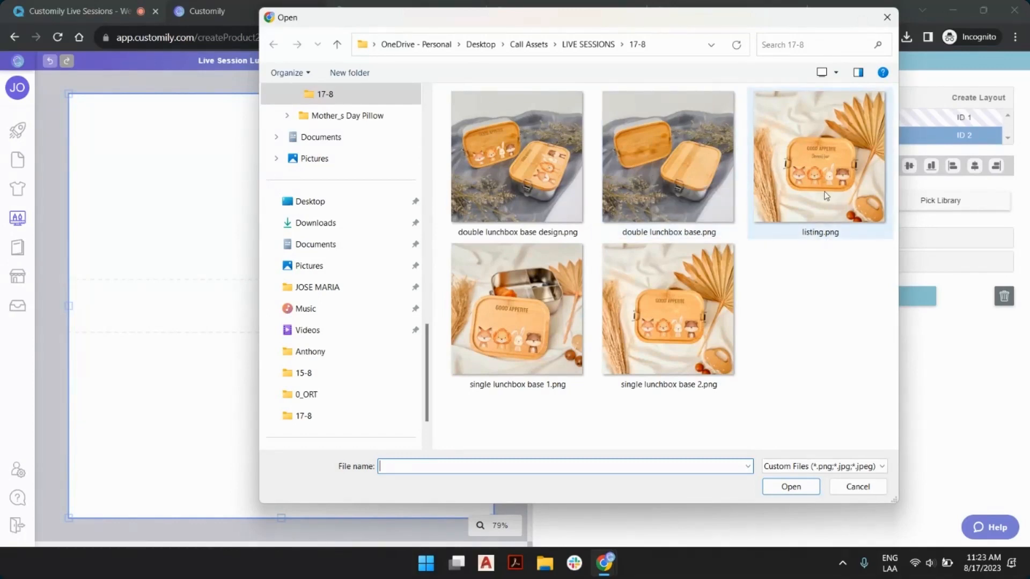
click(793, 129)
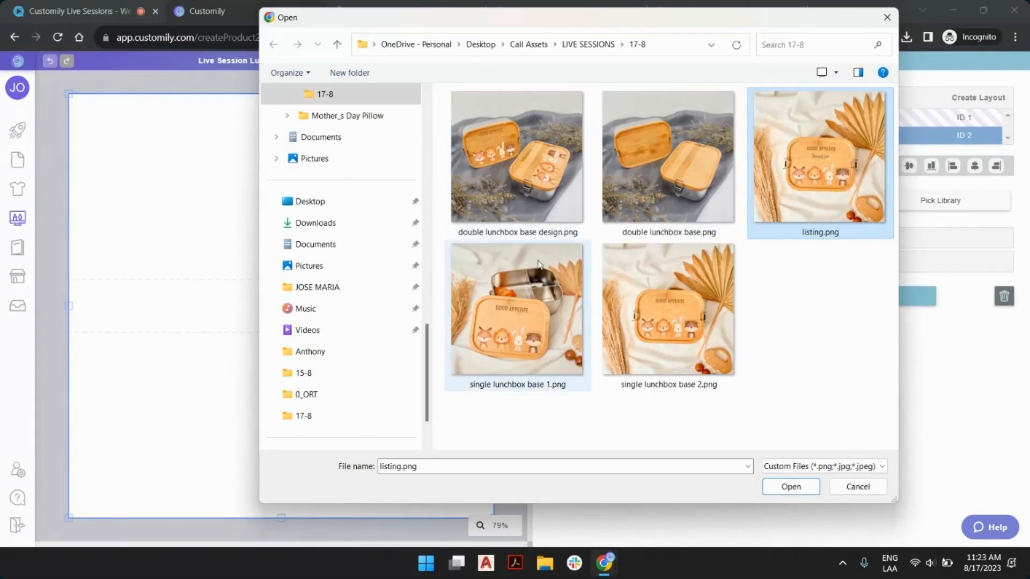
click(541, 281)
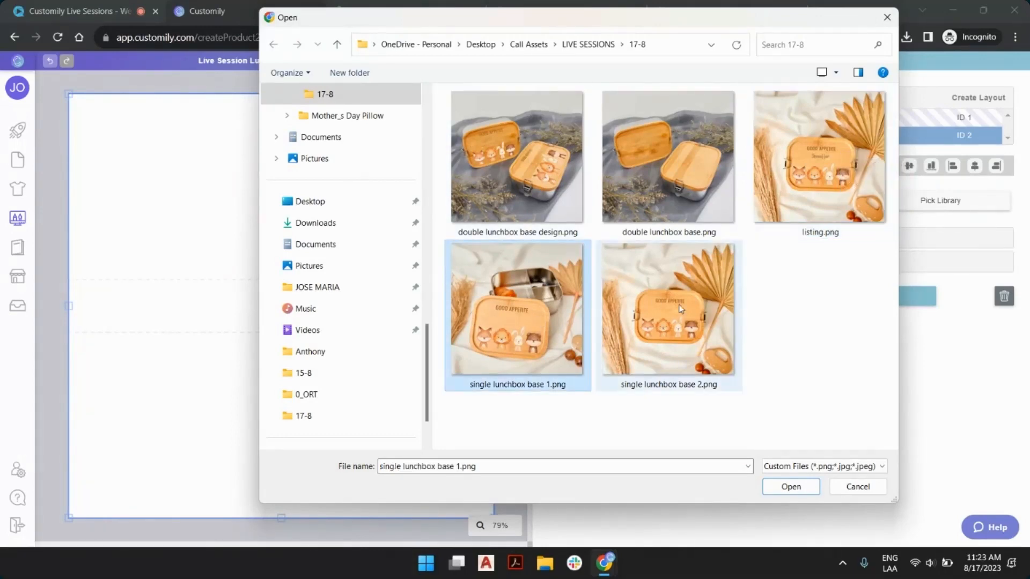
click(670, 322)
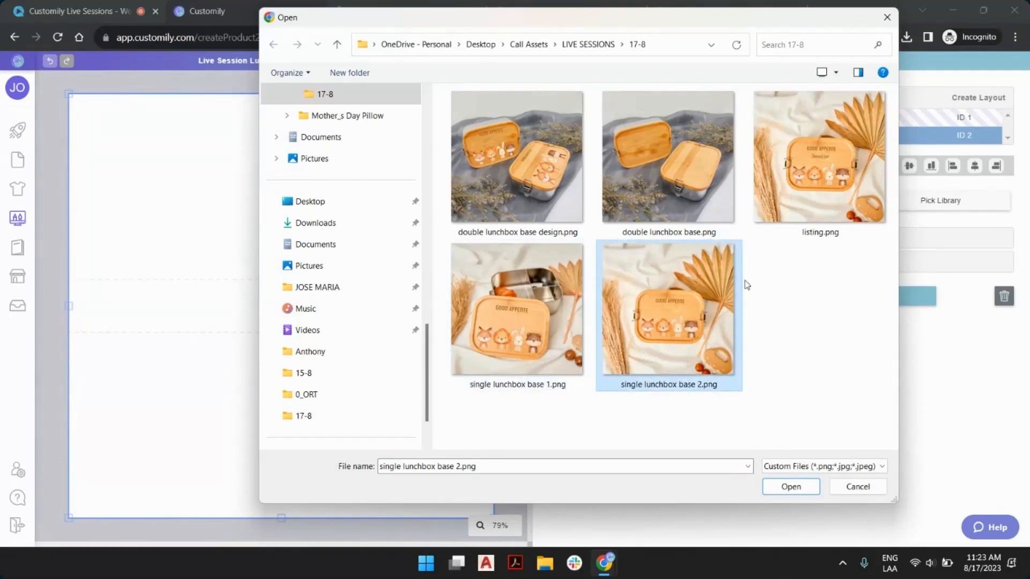
double_click(667, 308)
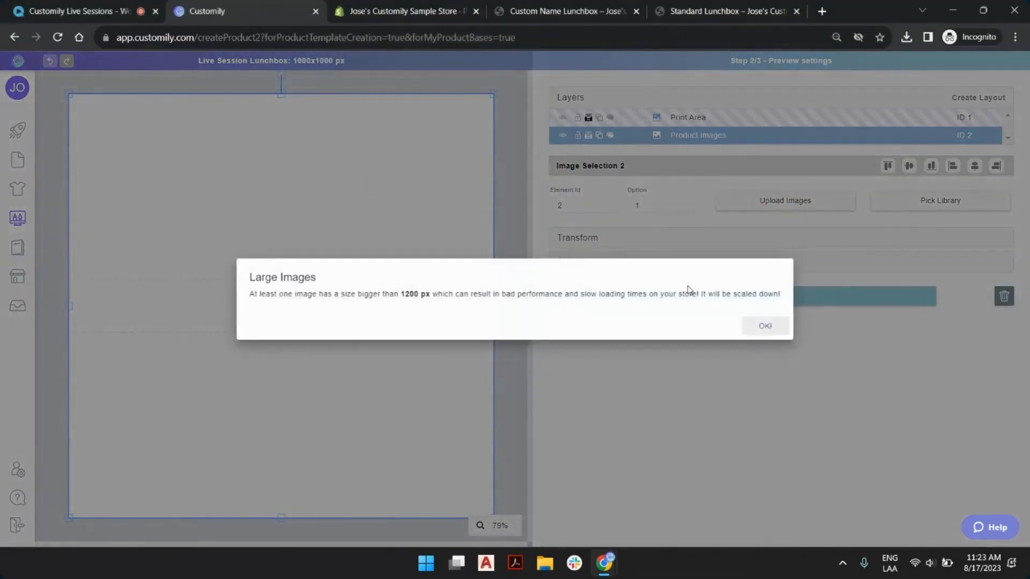
click(760, 325)
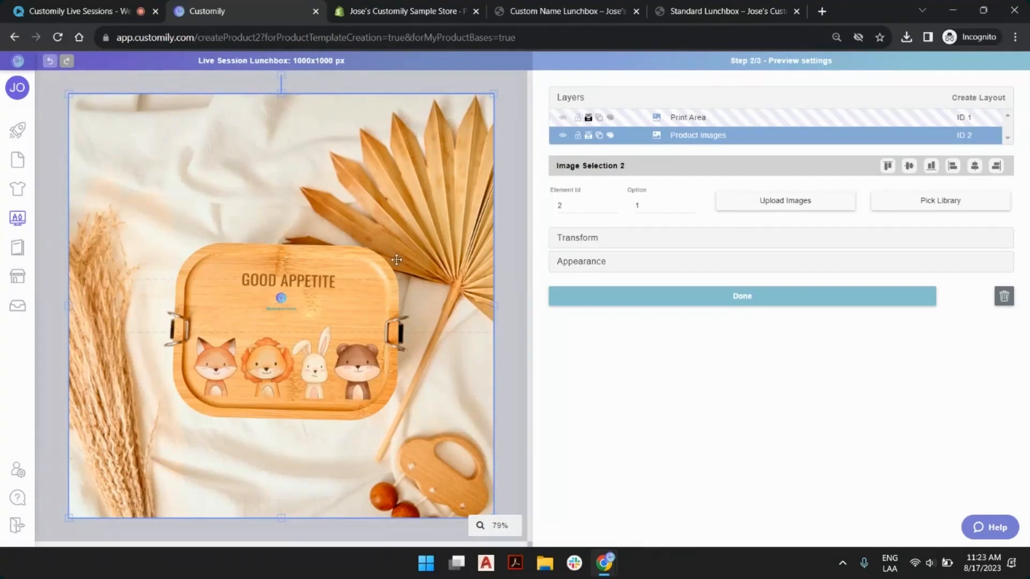
Shrink the print area to about 467 × 58 px and place it between GOOD APPETITE and the animals on the lunchbox lid.
click(348, 305)
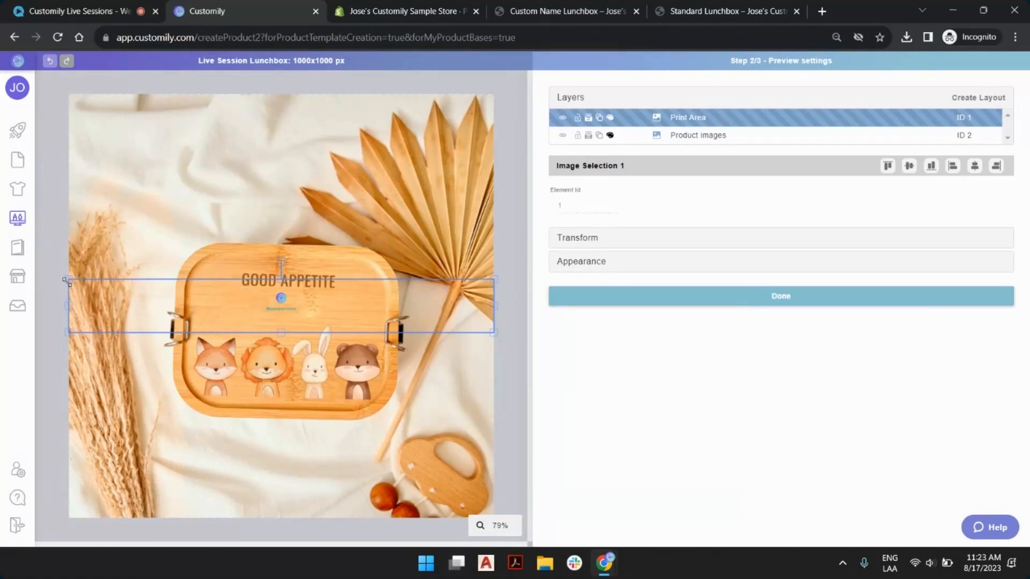
drag(66, 279, 186, 295)
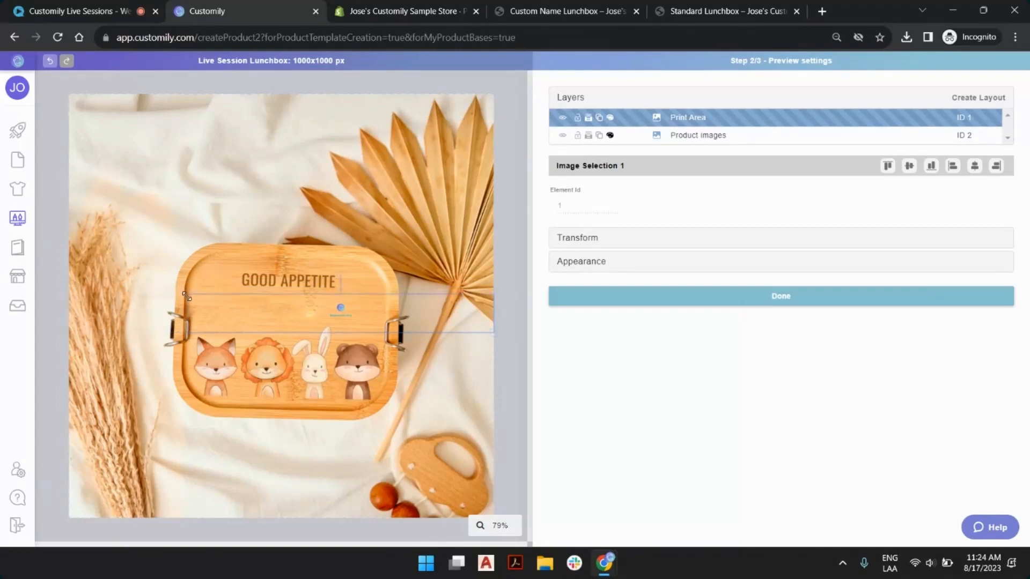
drag(492, 294, 388, 311)
drag(285, 320, 284, 303)
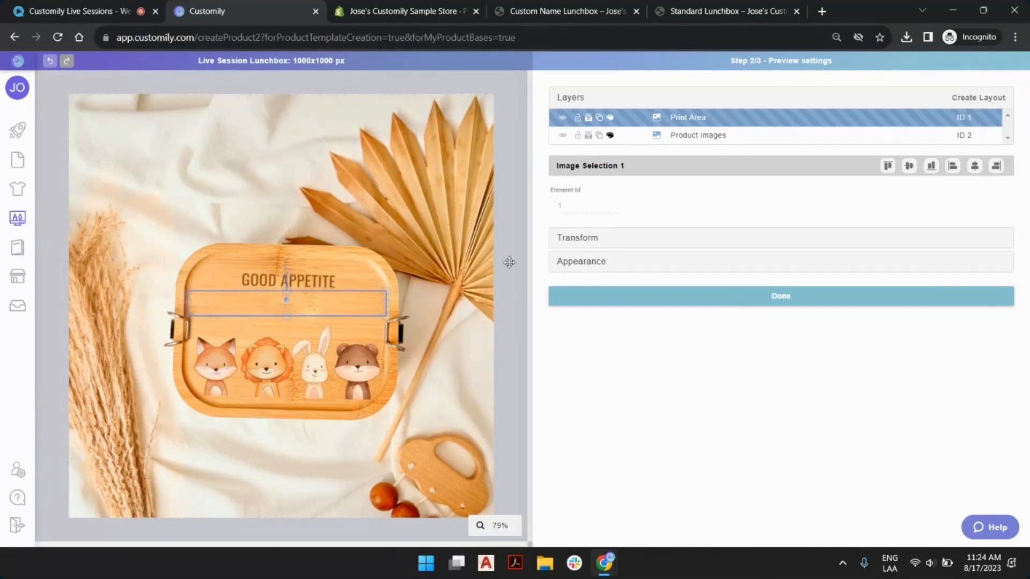
Rotate the print area by 1 degree and check its alignment with the lunchbox lid.
click(653, 246)
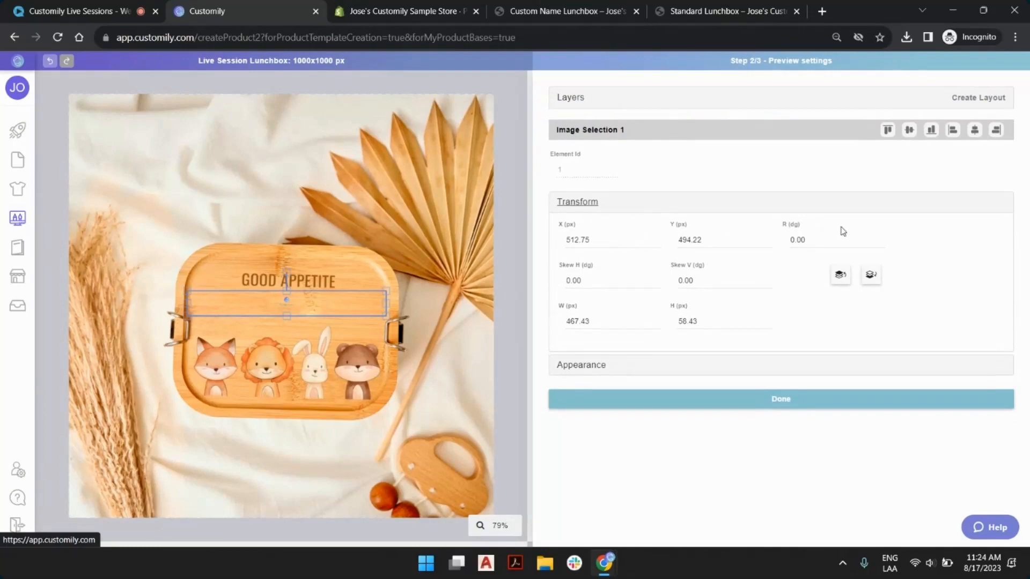
click(879, 238)
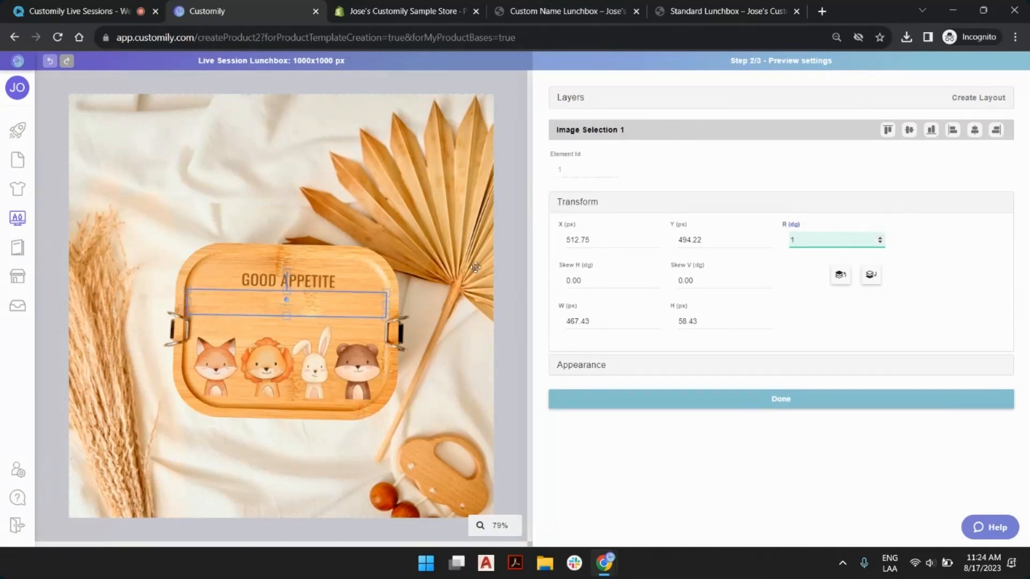
click(513, 244)
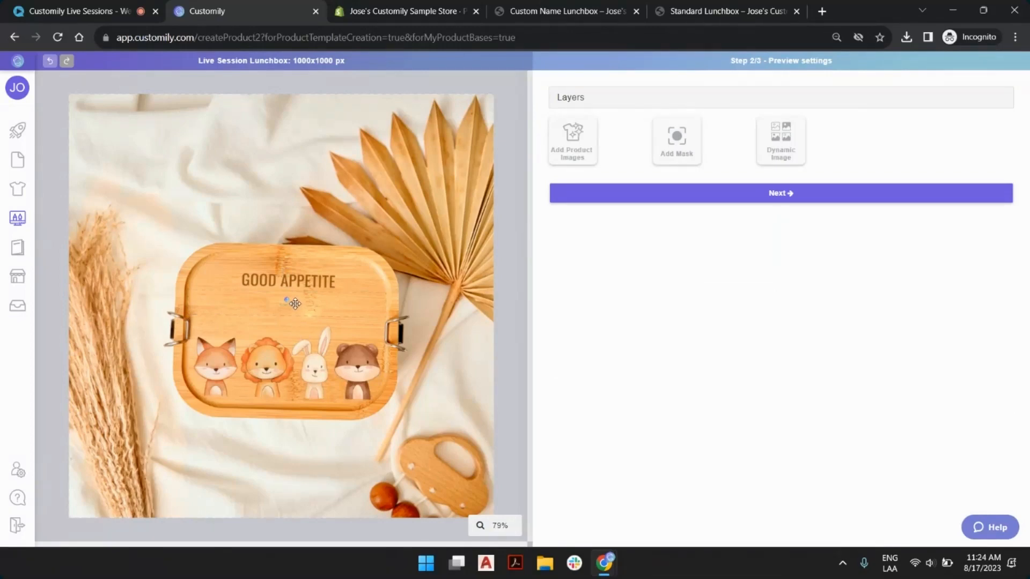
click(295, 304)
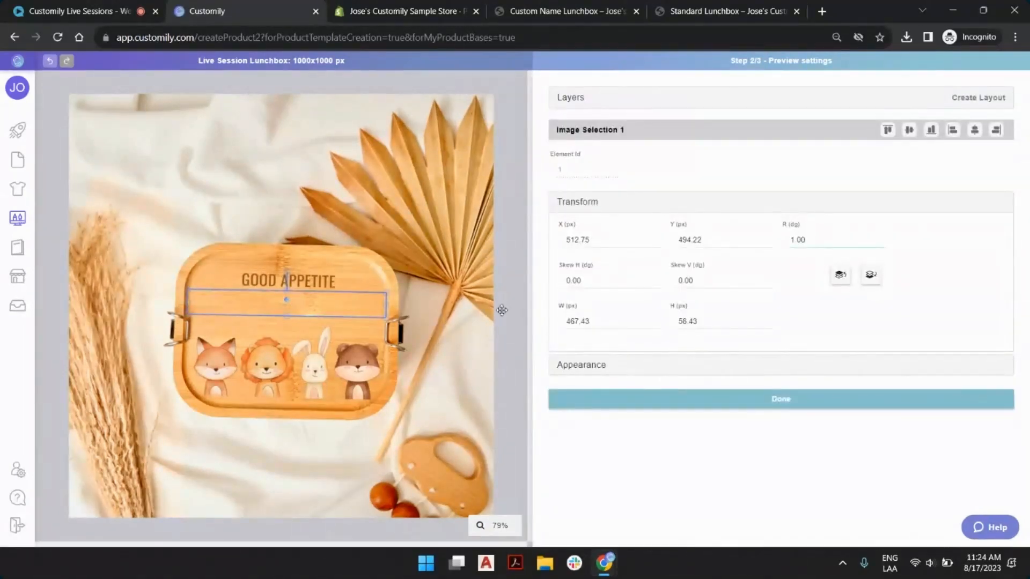
click(506, 237)
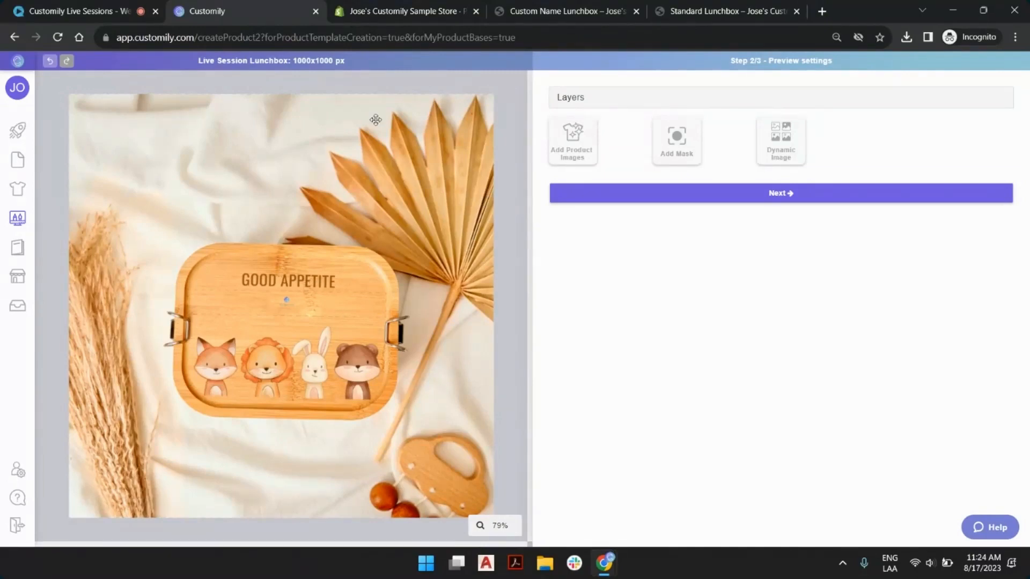
Continue to the template review and check the print area in the production file and the preview.
click(781, 201)
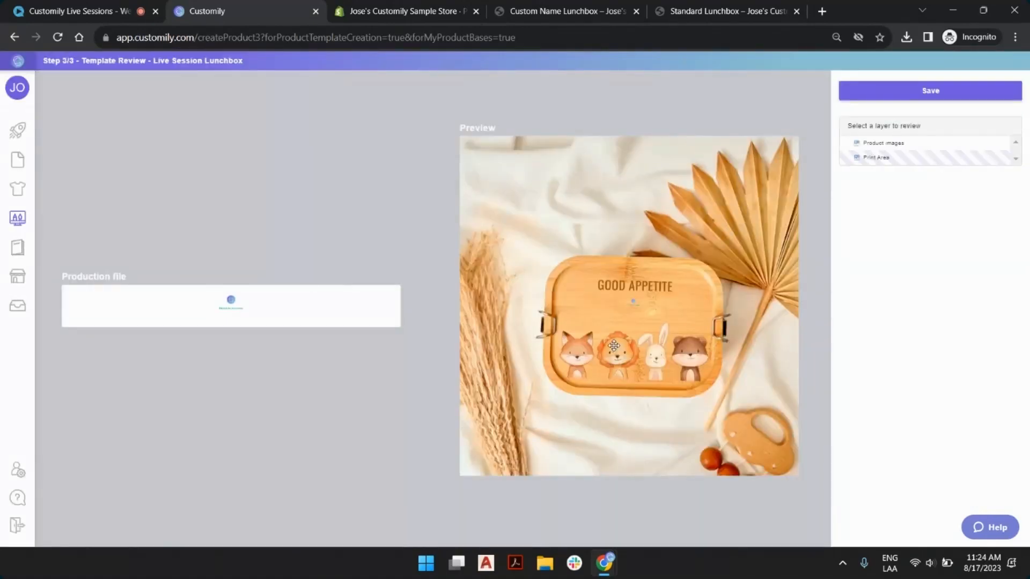
click(626, 309)
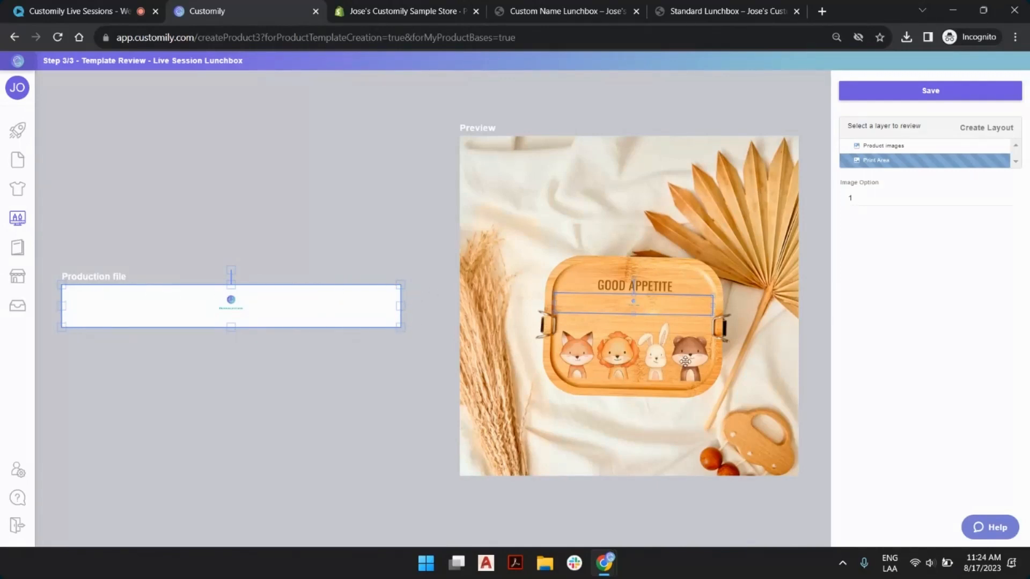
click(718, 110)
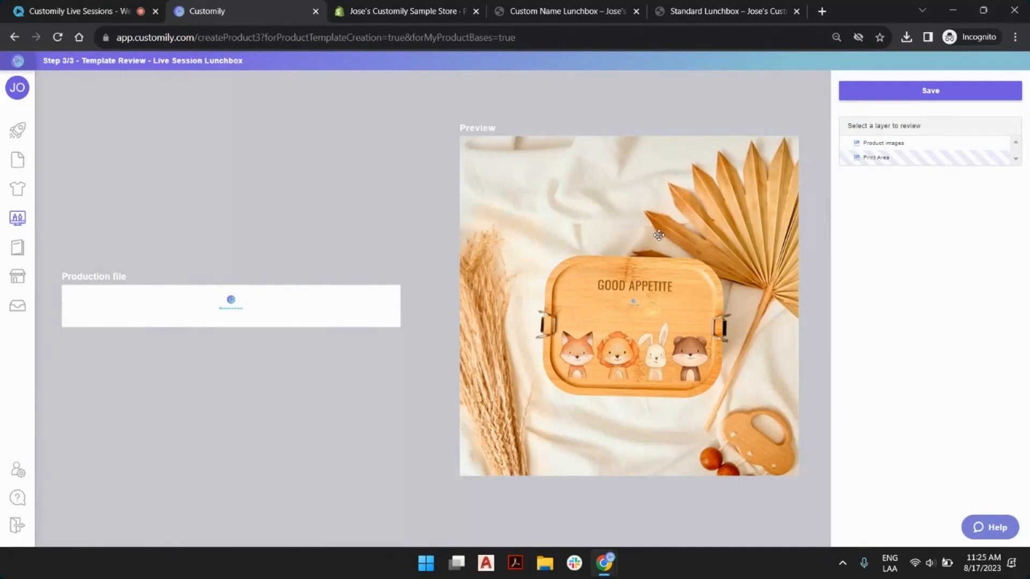
Save the product base without variants by clearing the prefilled Color variant name and its value.
click(943, 94)
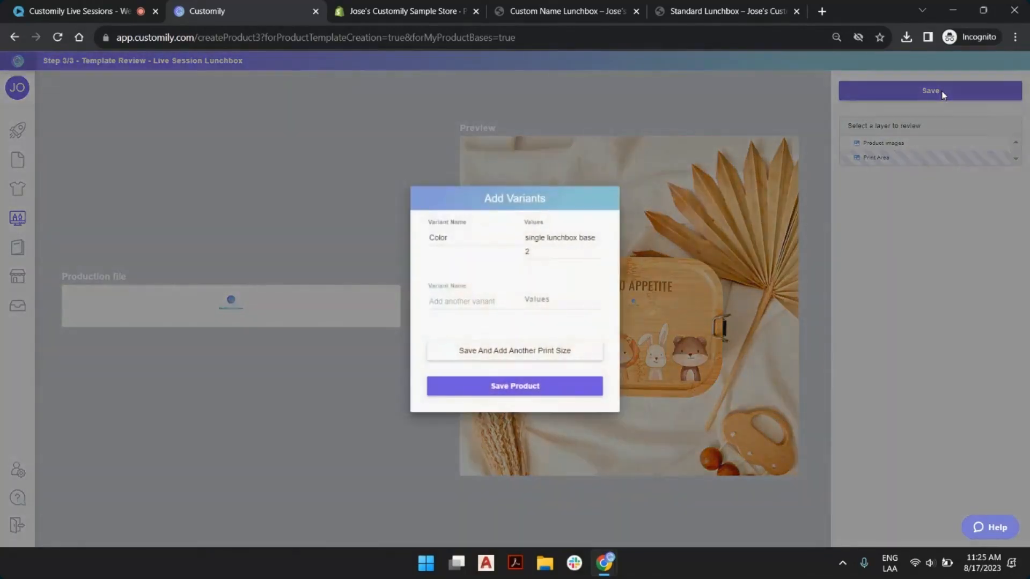
drag(481, 237, 419, 246)
key(BackSpace)
drag(542, 250, 516, 237)
key(BackSpace)
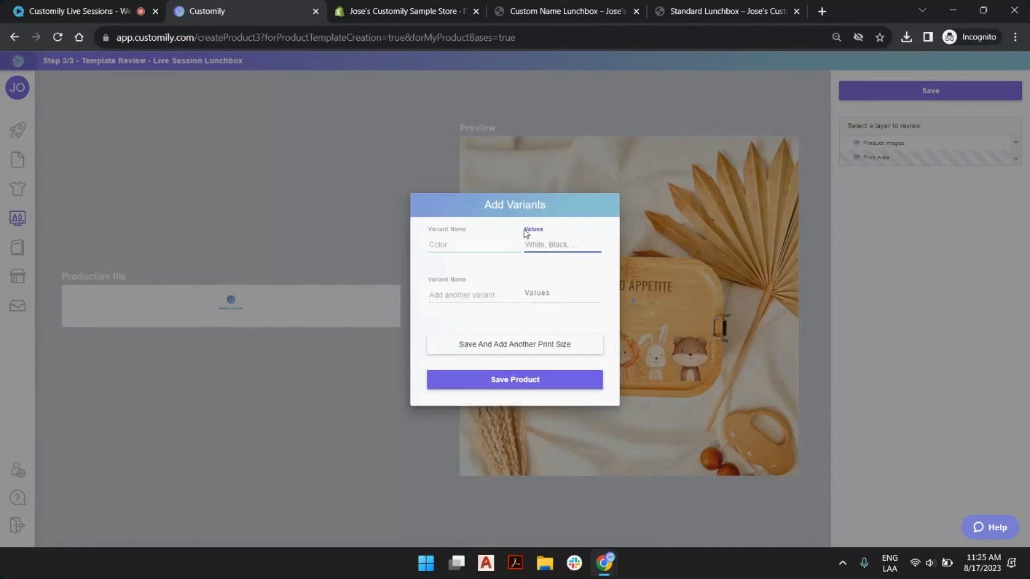
click(513, 380)
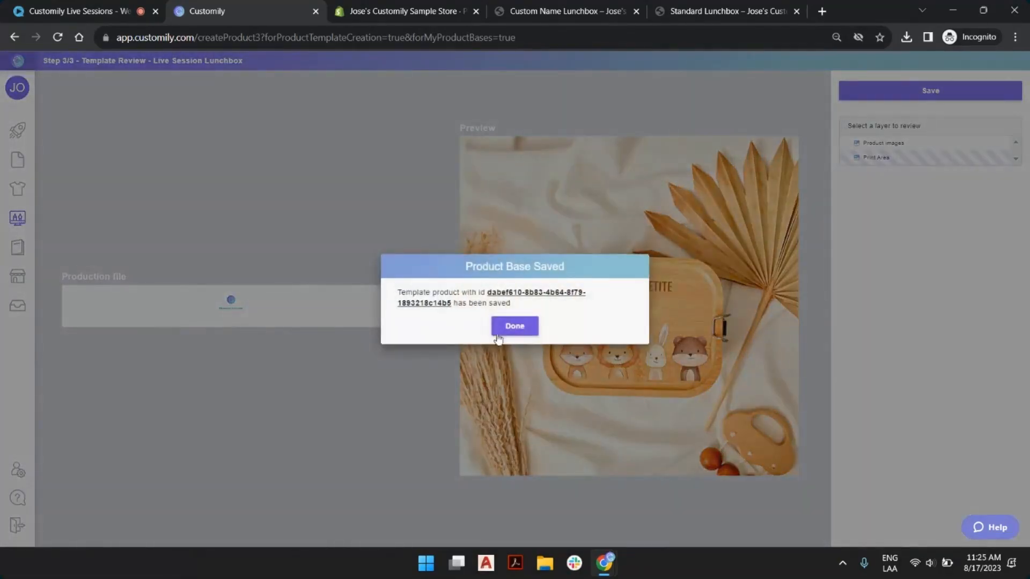
click(515, 326)
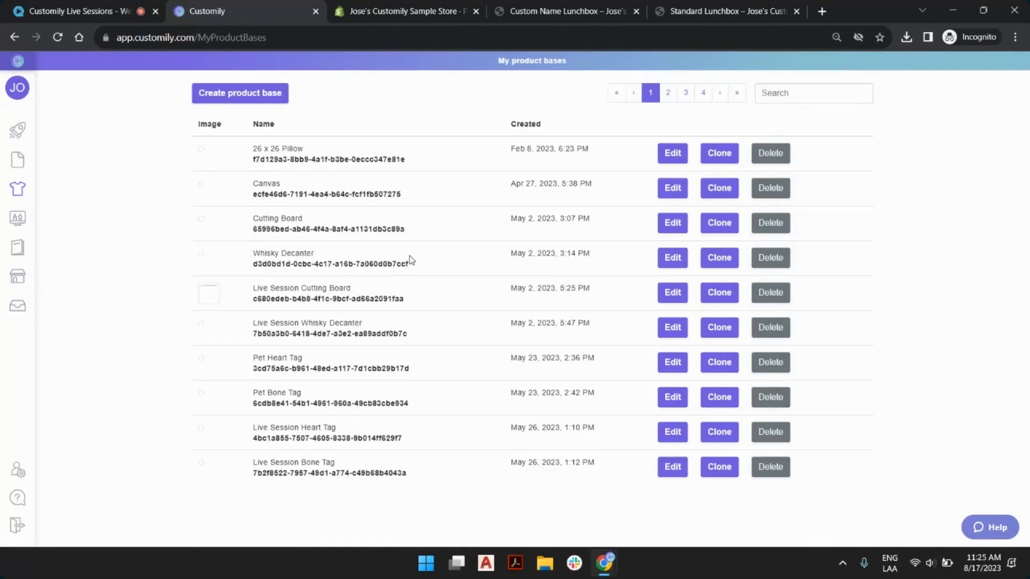
Start a new store product from the Live Session Lunchbox product base, found by searching for lunch, with the Default print area.
mouse_move(67, 195)
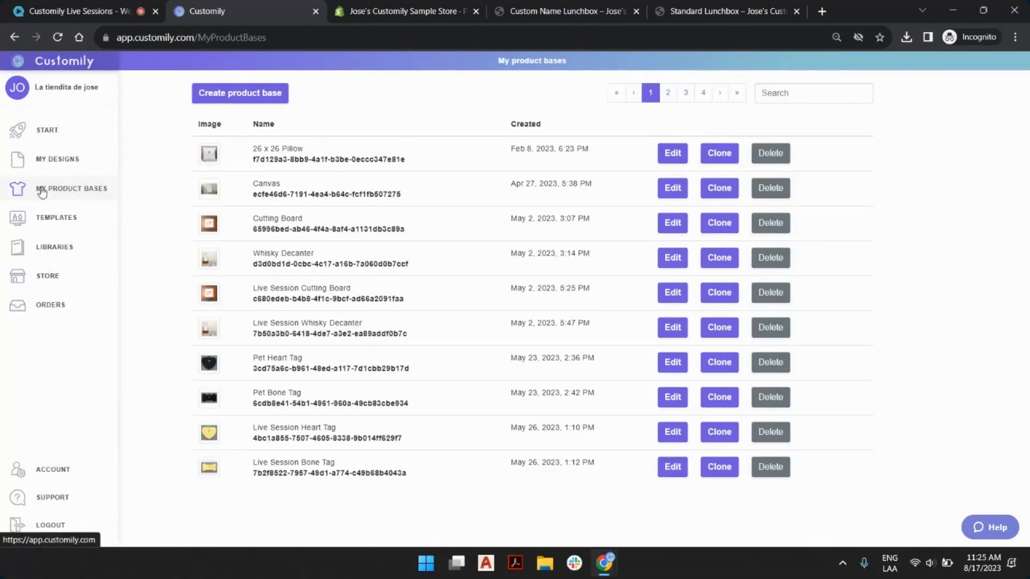
click(56, 138)
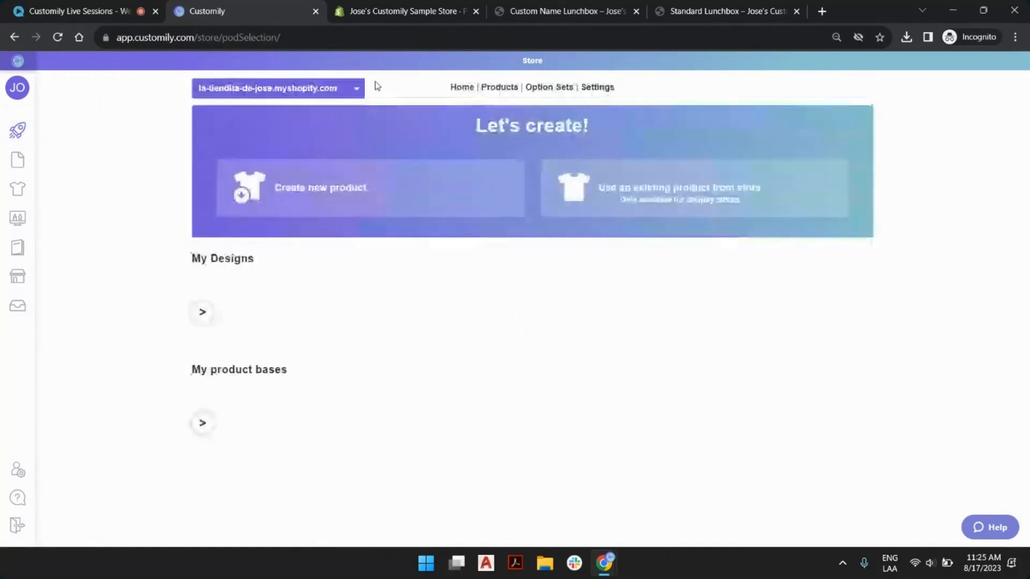
click(373, 187)
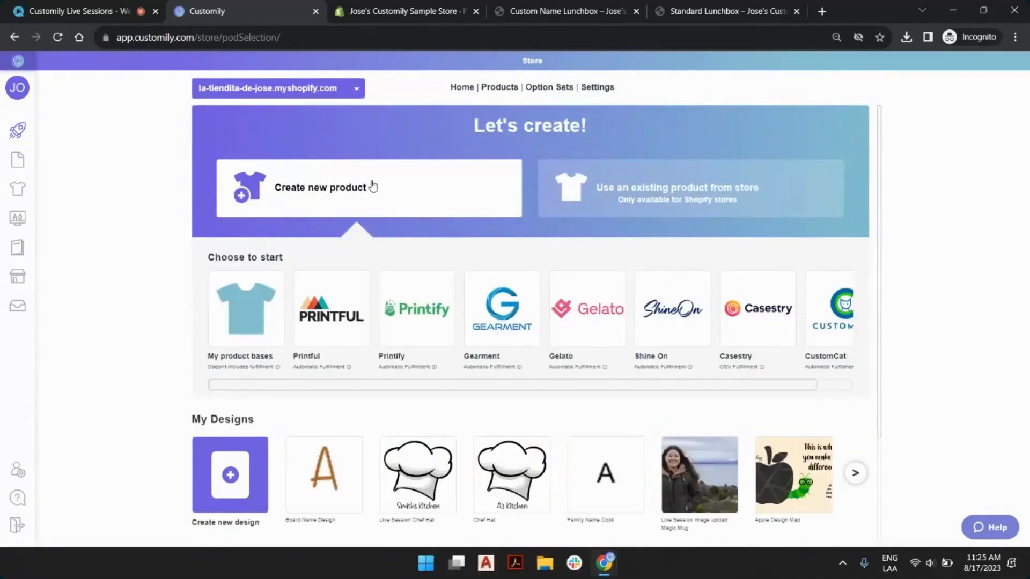
click(248, 312)
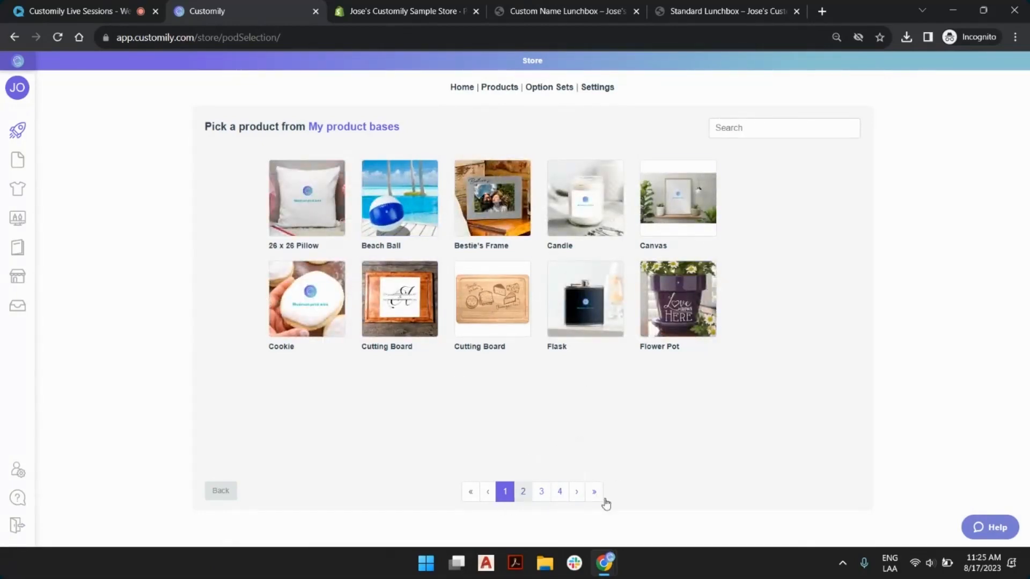
click(759, 132)
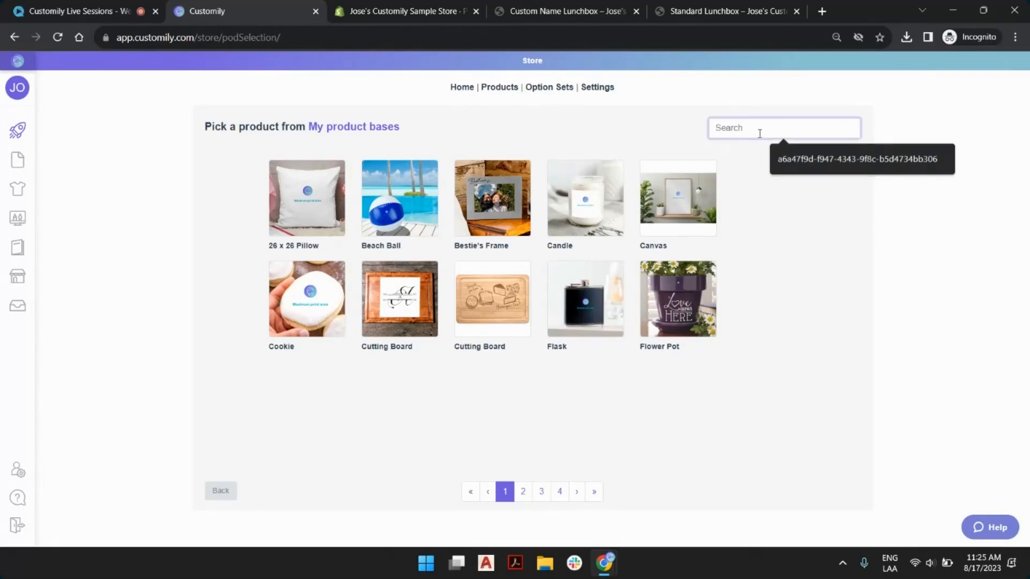
text(lunch)
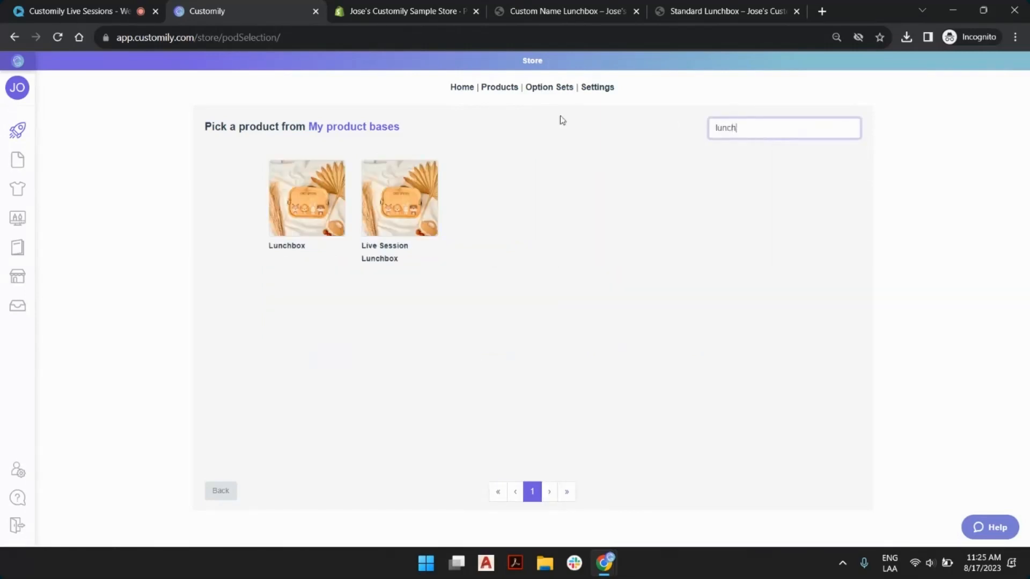
click(407, 203)
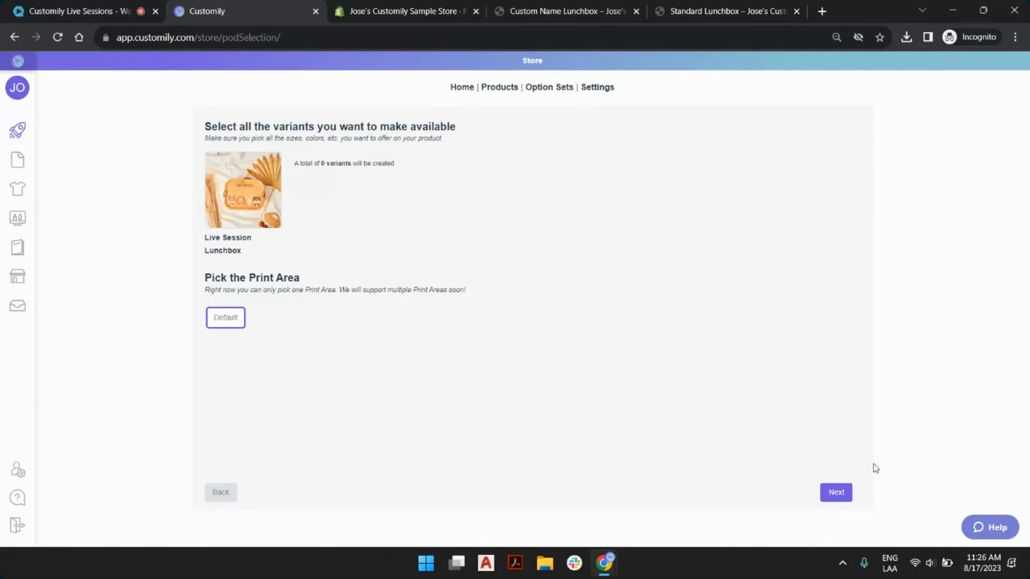
click(836, 493)
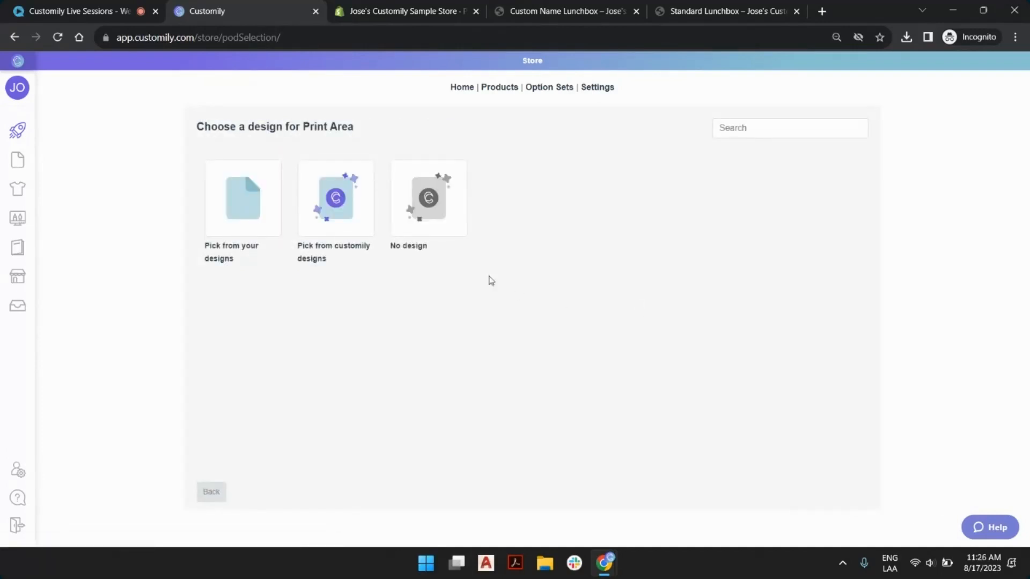
Browse the Customily design library's categories, including Grandma and Christmas, and return to the design source choice.
click(339, 197)
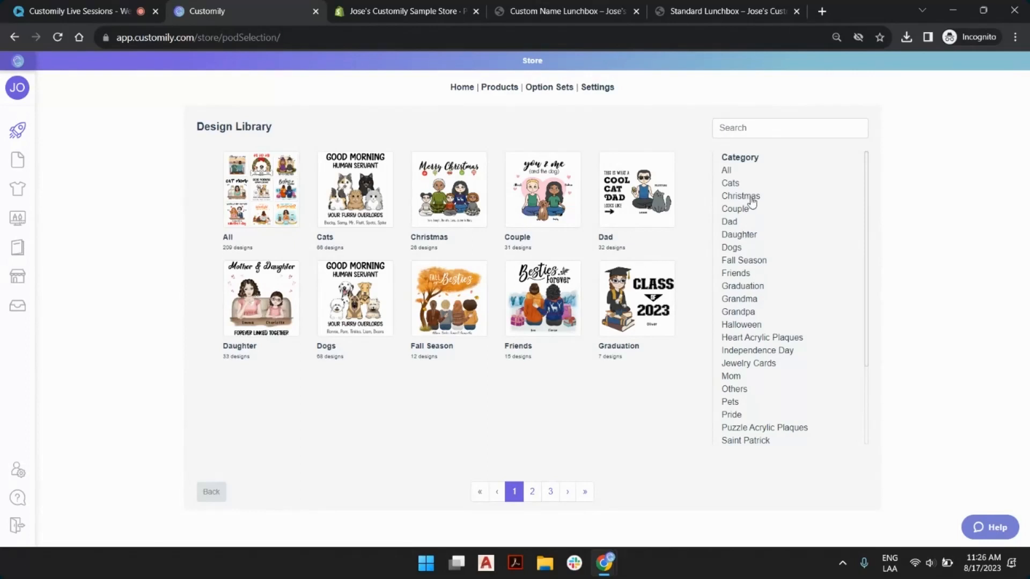
click(755, 298)
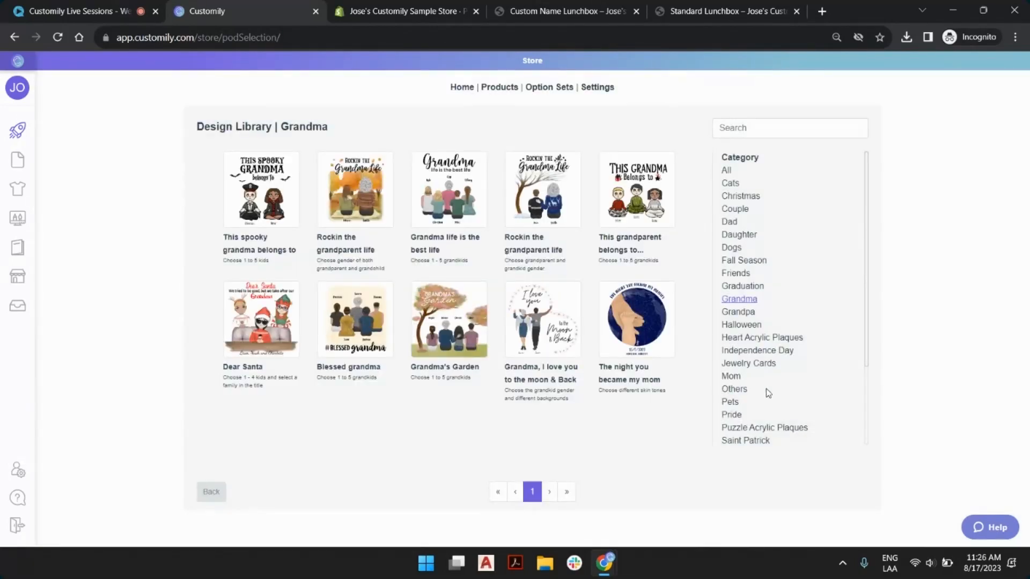
scroll(768, 393, down, 1)
scroll(768, 394, down, 2)
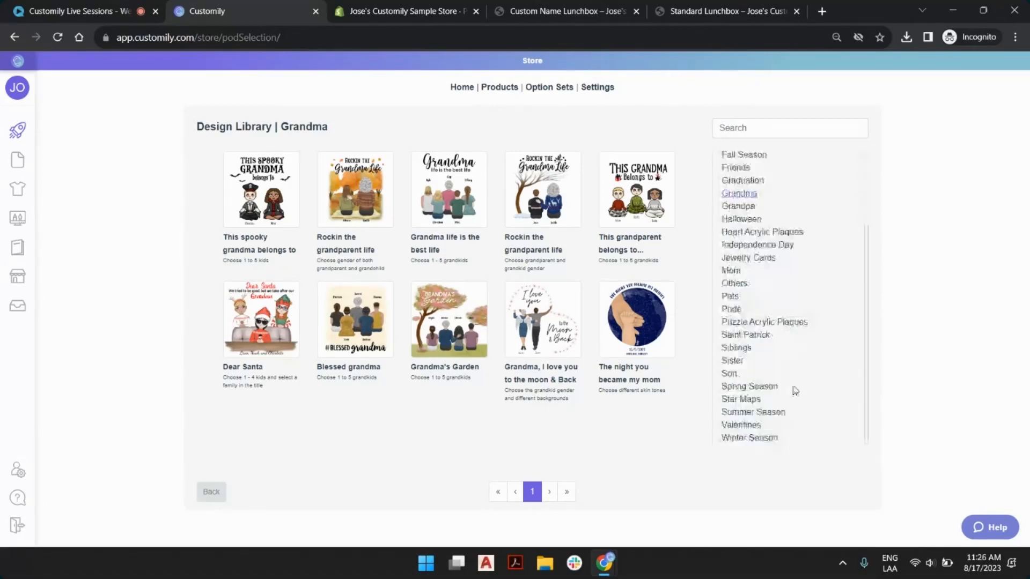
click(772, 389)
scroll(777, 336, up, 2)
scroll(778, 335, up, 2)
click(751, 197)
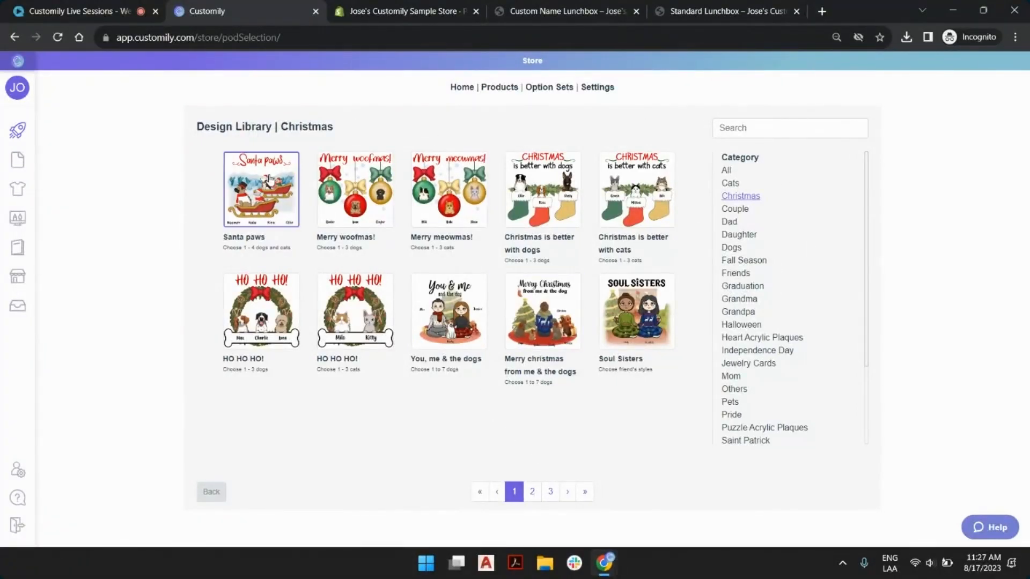
click(213, 499)
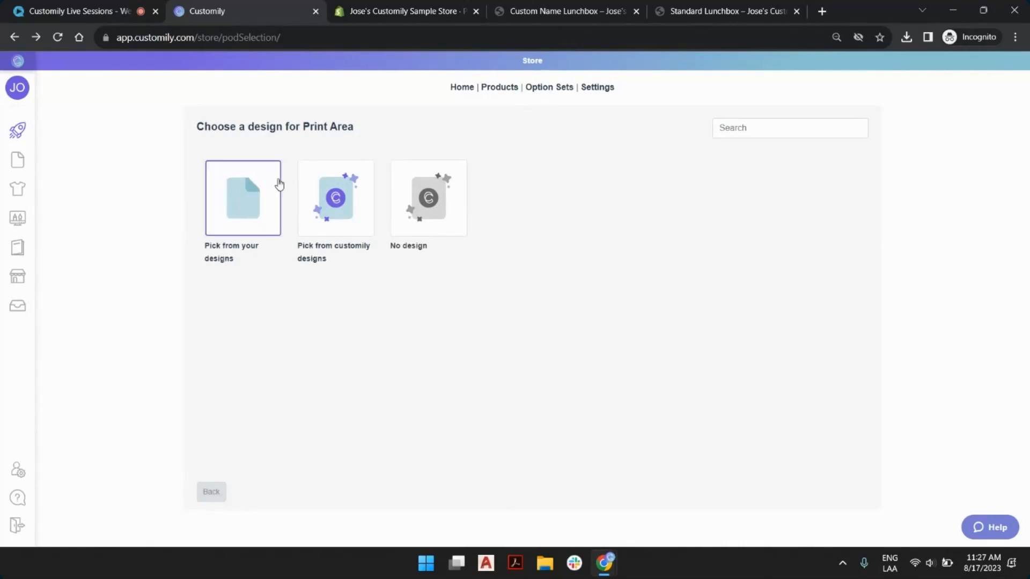
Choose Board Name Design from the last page of your own designs for the print area.
click(239, 183)
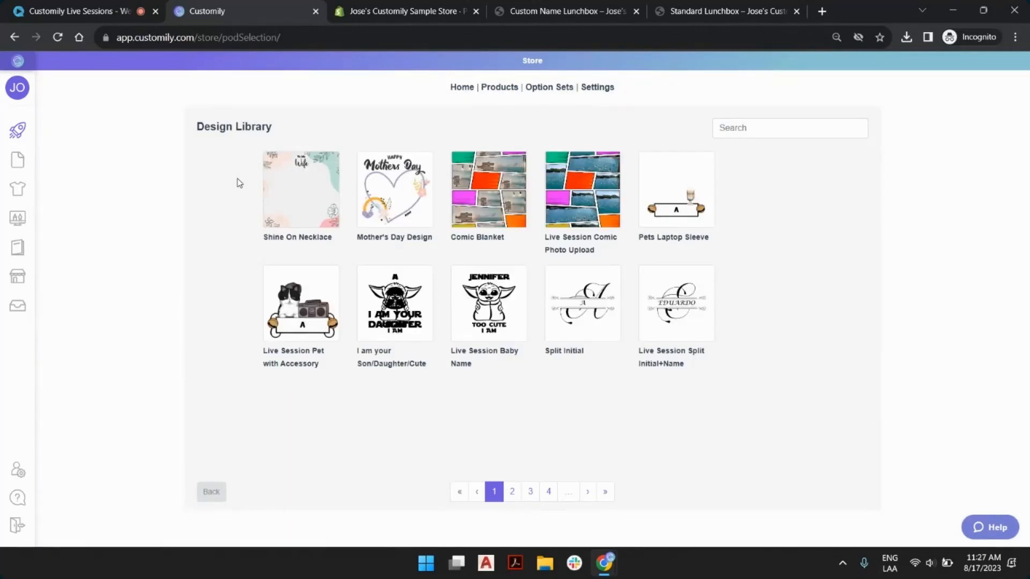
click(606, 492)
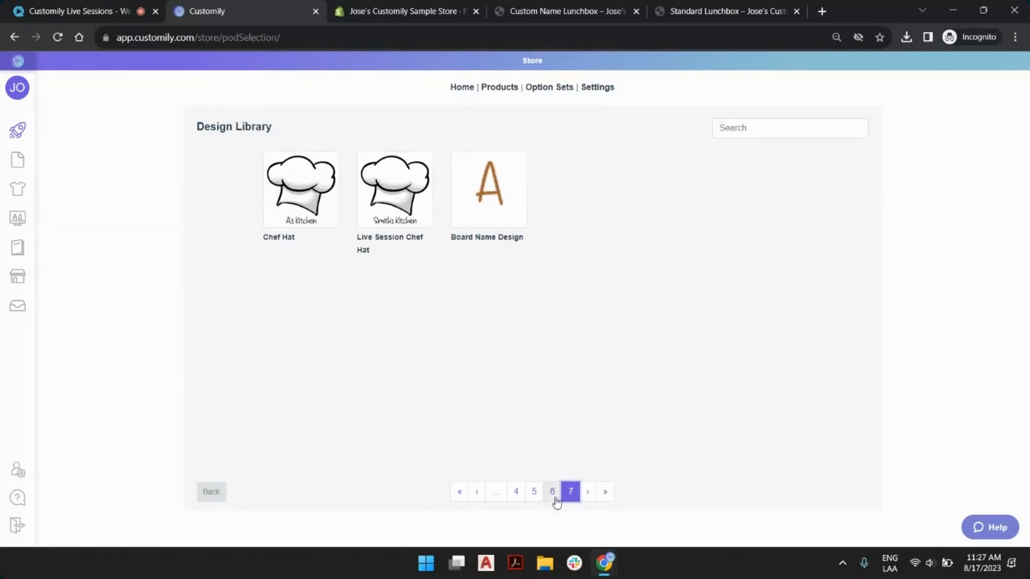
click(487, 197)
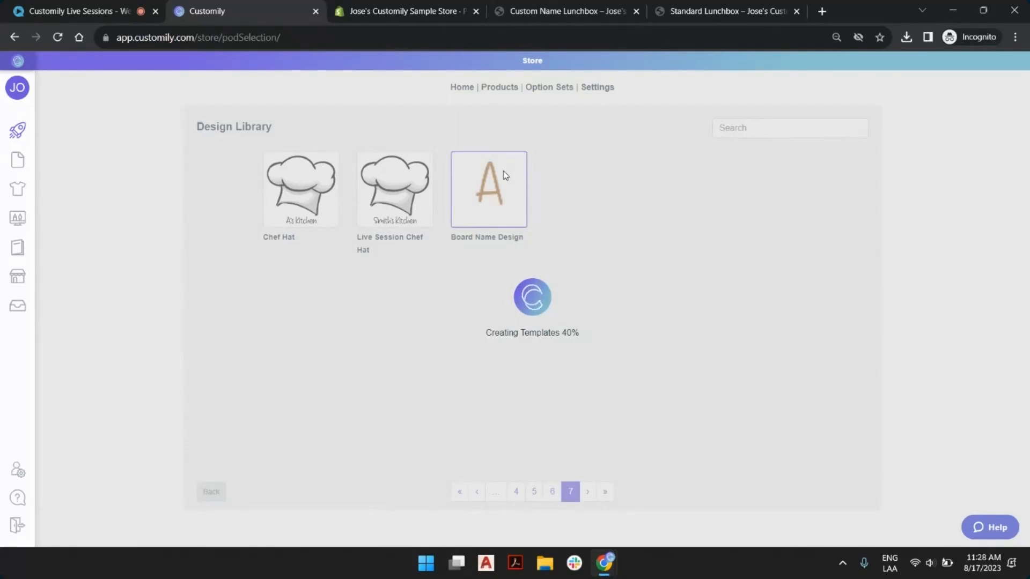
Reload the Custom Name Lunchbox store page and enter a sample name to check the live preview.
click(534, 10)
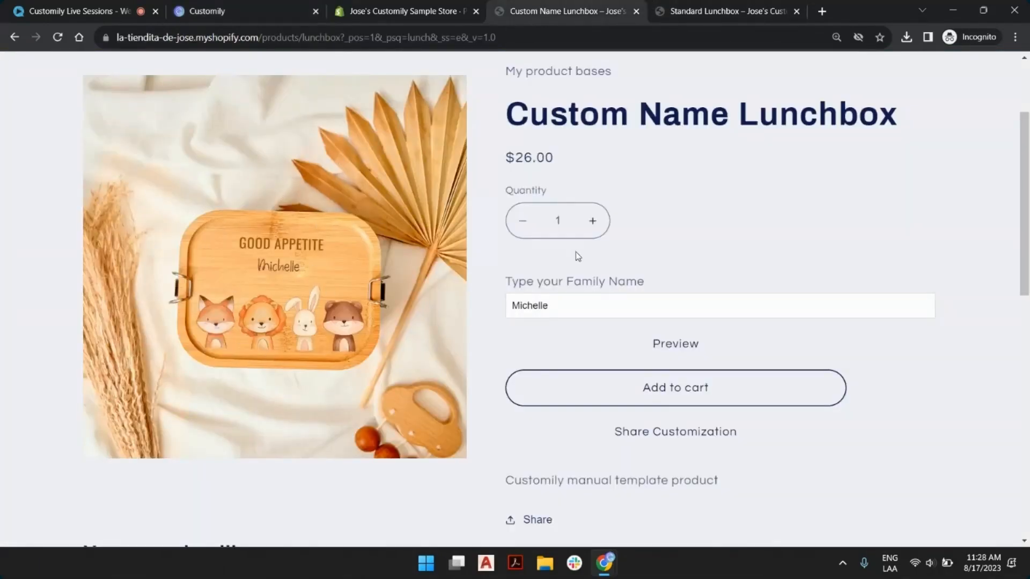
click(58, 37)
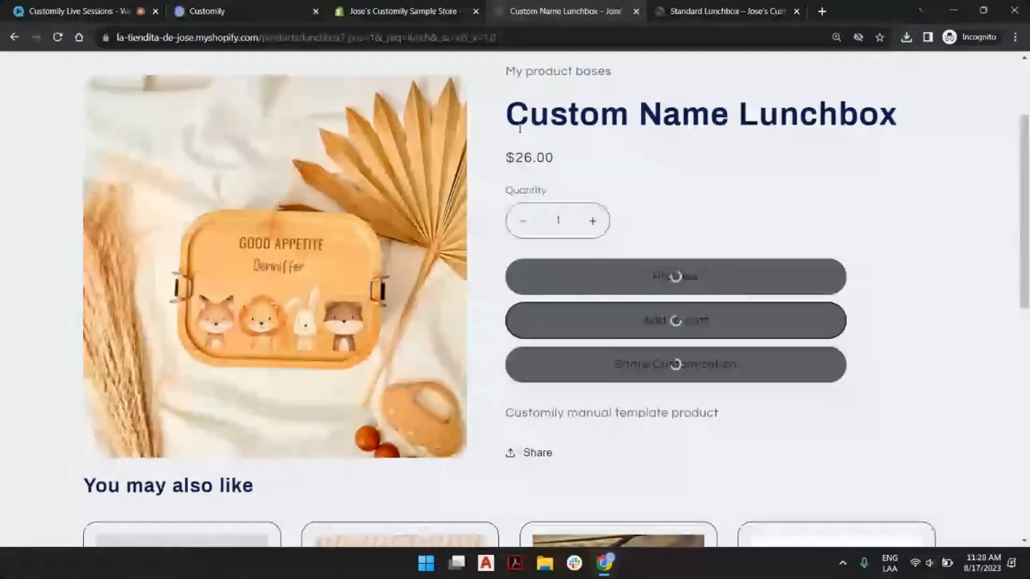
click(653, 306)
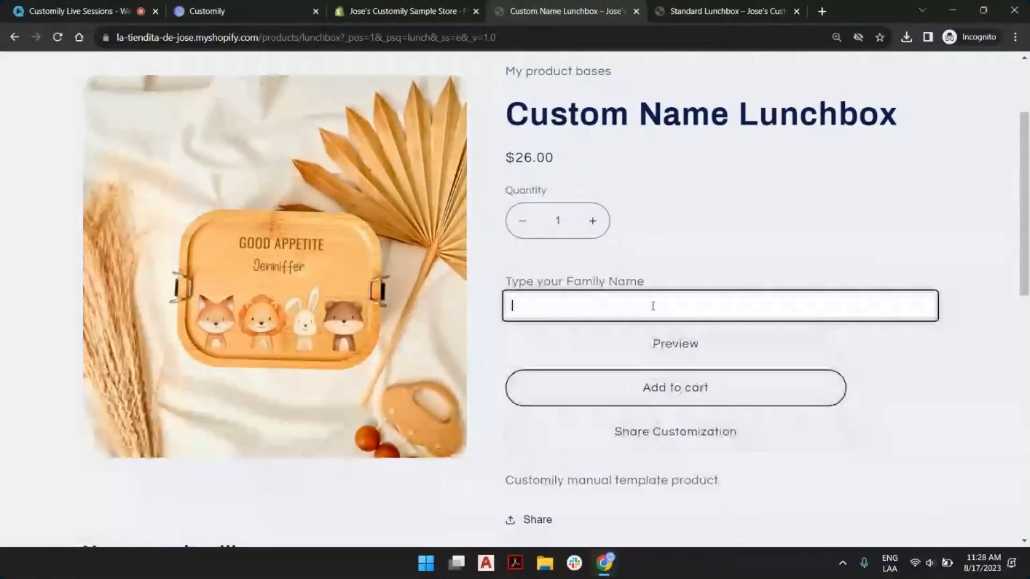
text(Le)
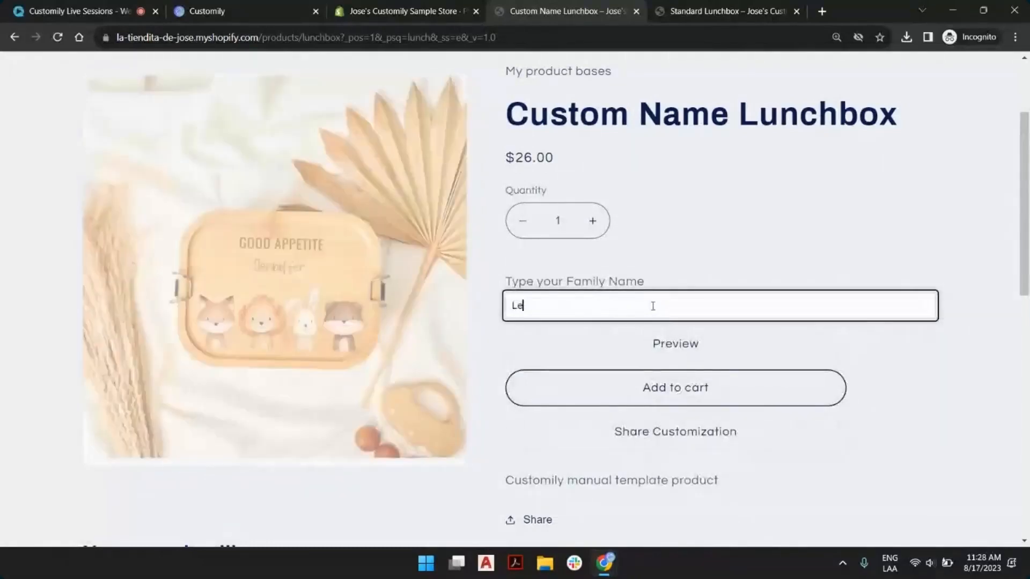
text(ah)
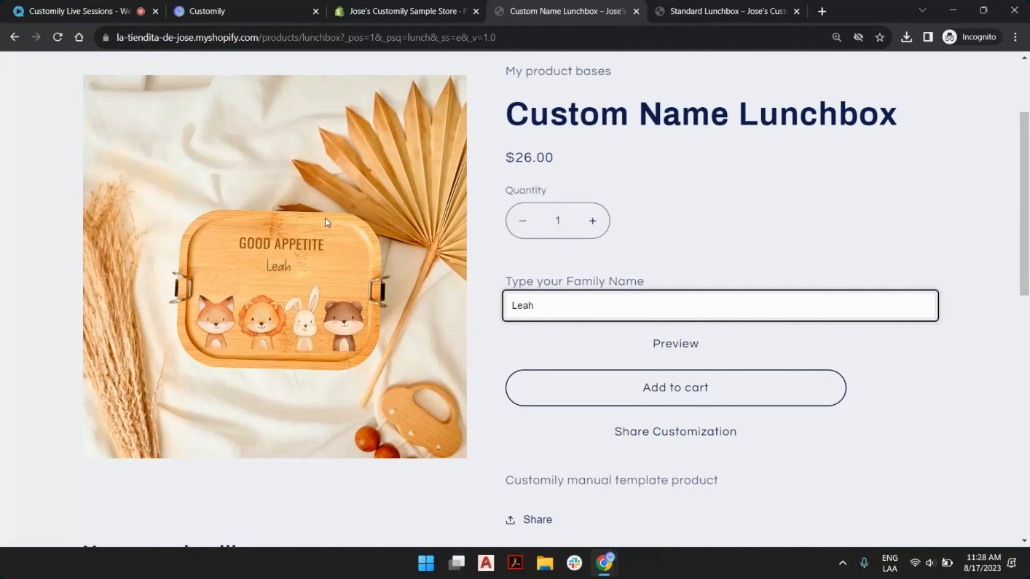
Return to Customily, enter a sample name in the family name option and save the resulting preview as the product image.
click(242, 10)
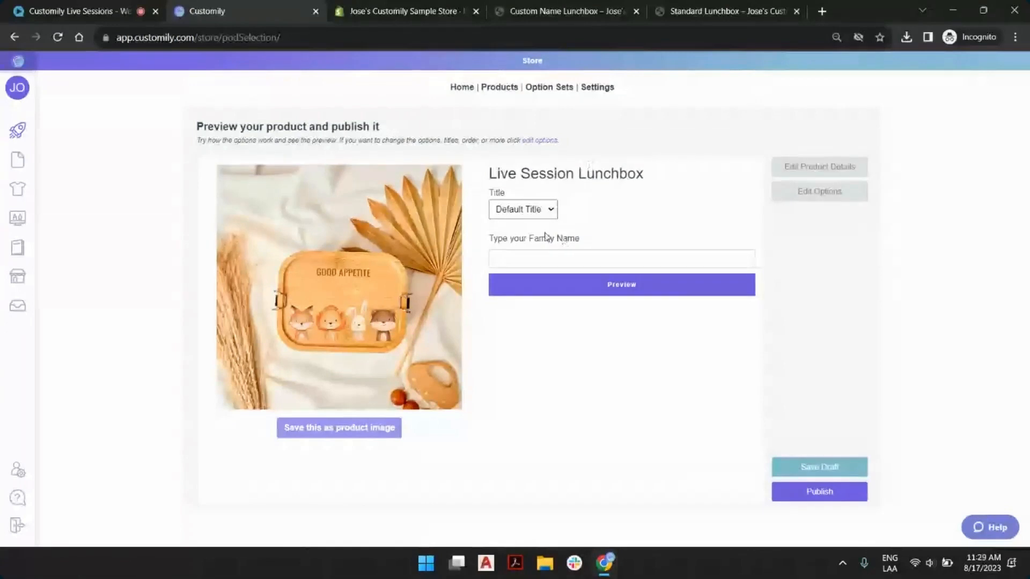
click(510, 259)
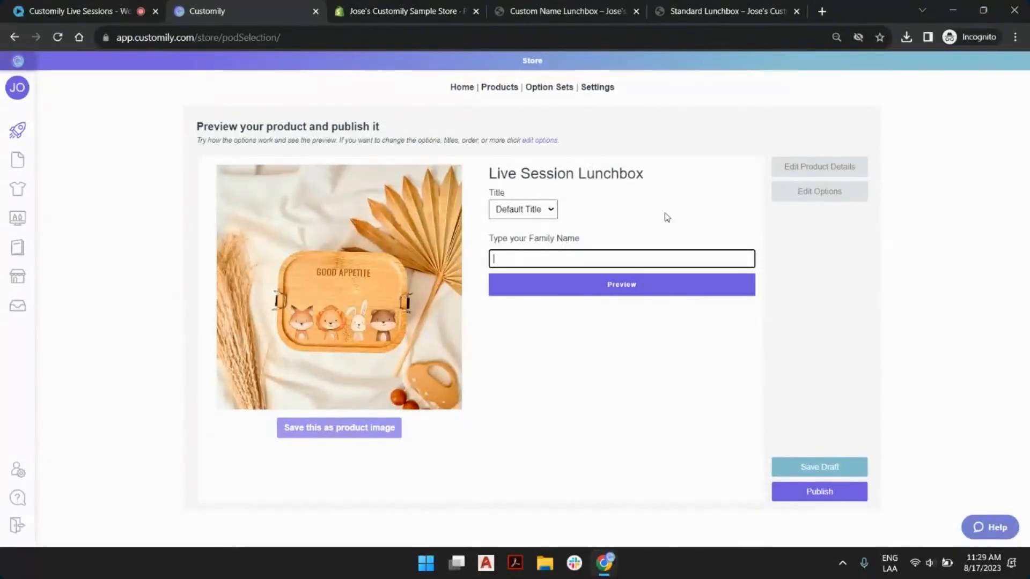
text(Michelle)
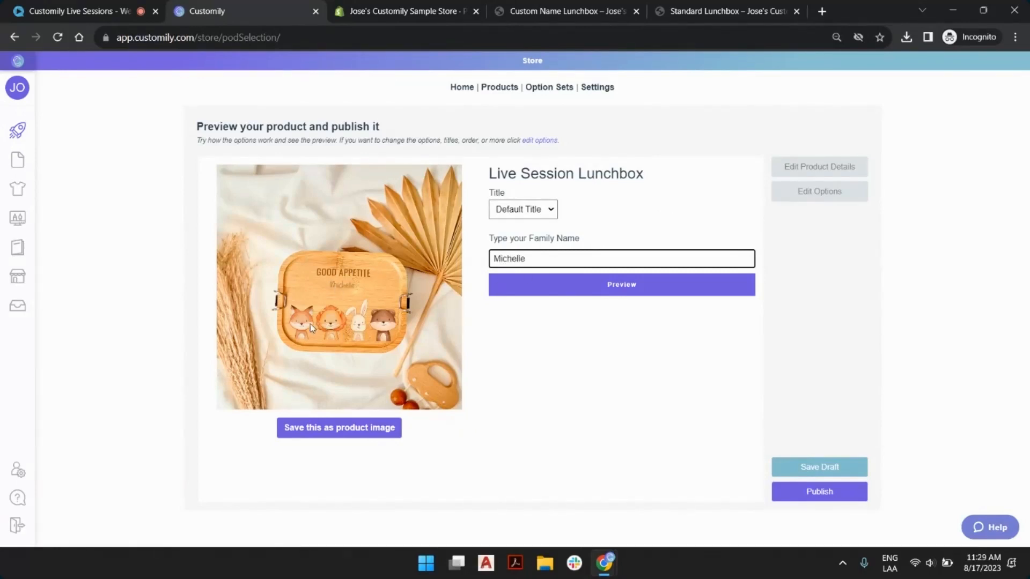
click(315, 429)
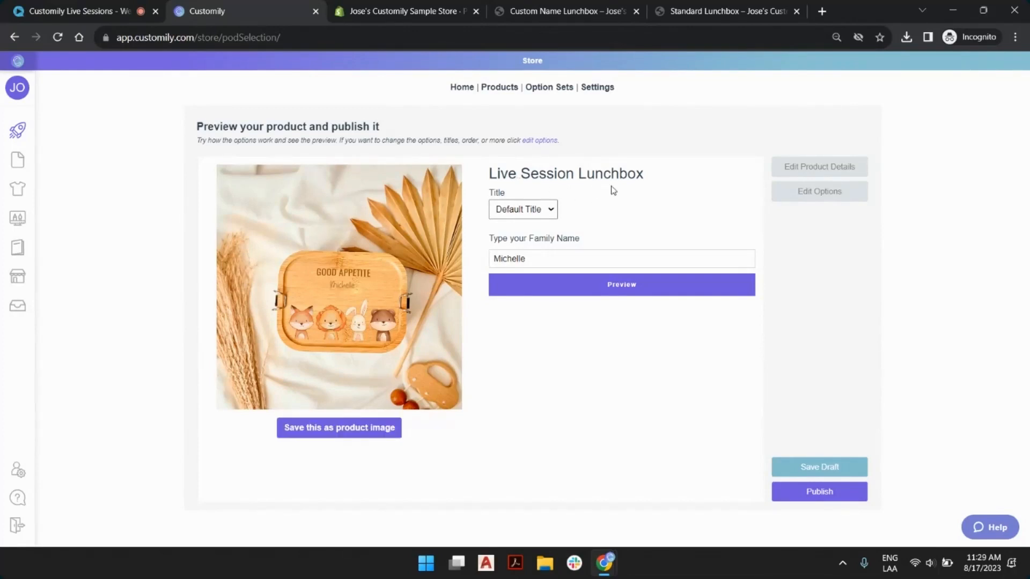
Open the product details of Live Session Lunchbox and set its price to 26.
click(795, 166)
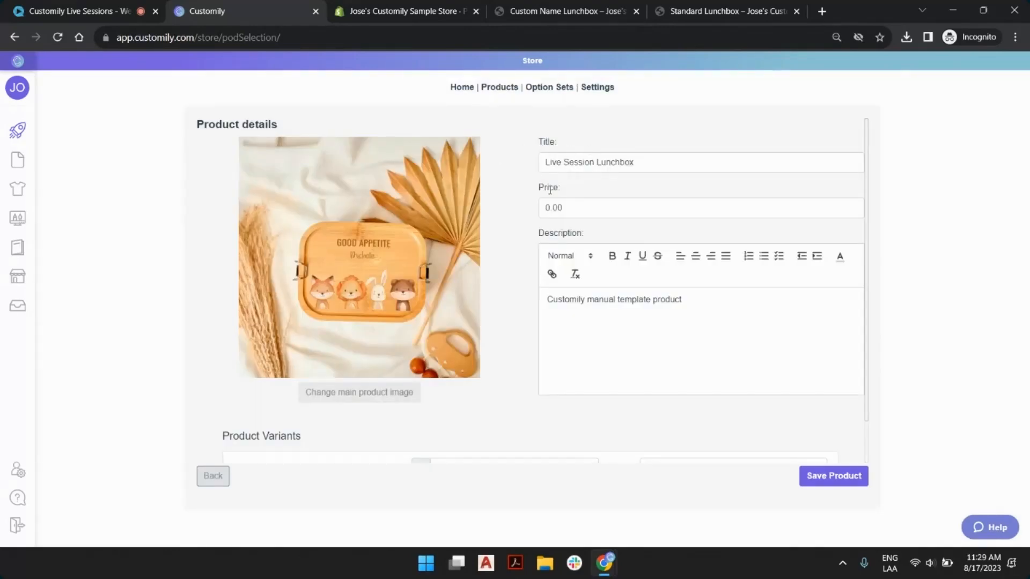
click(550, 190)
text(26)
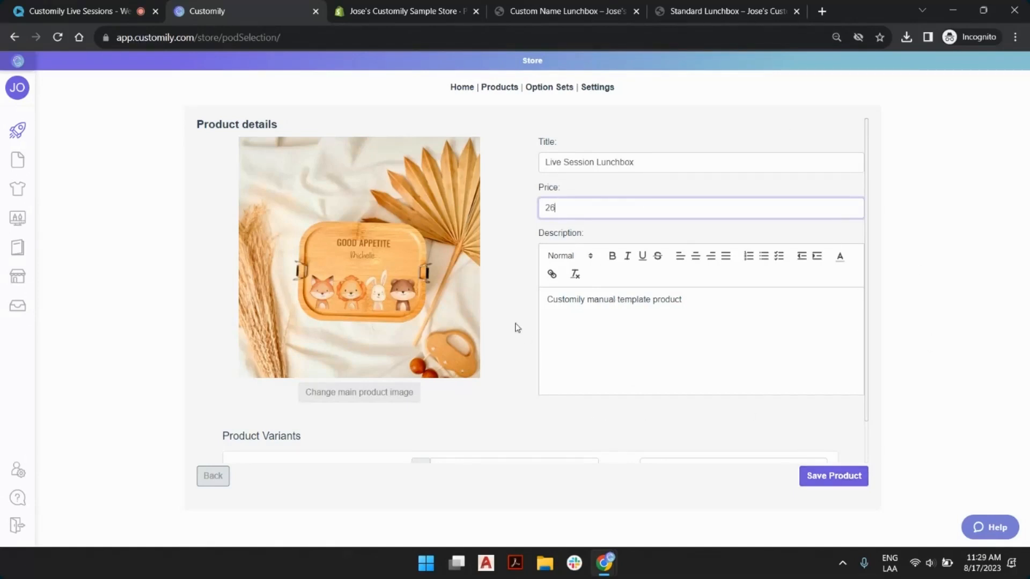
scroll(516, 325, down, 1)
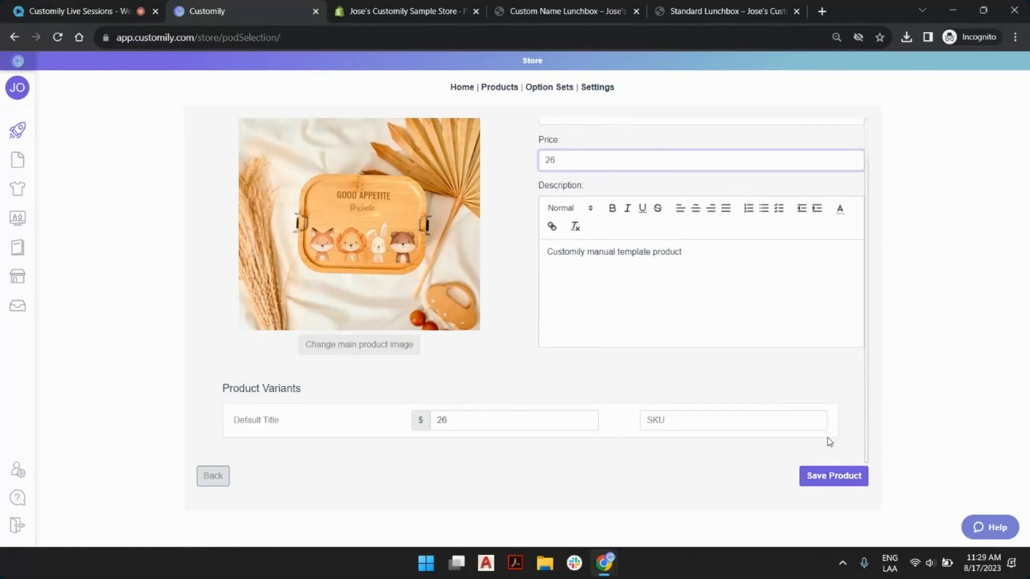
Save the edited product details and publish Live Session Lunchbox to the Shopify store.
click(828, 471)
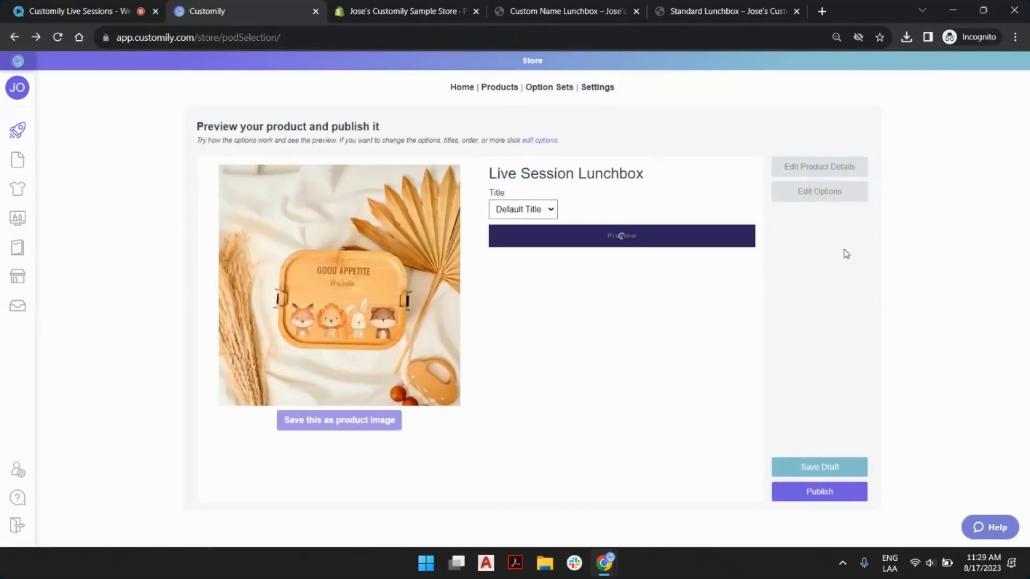
click(834, 495)
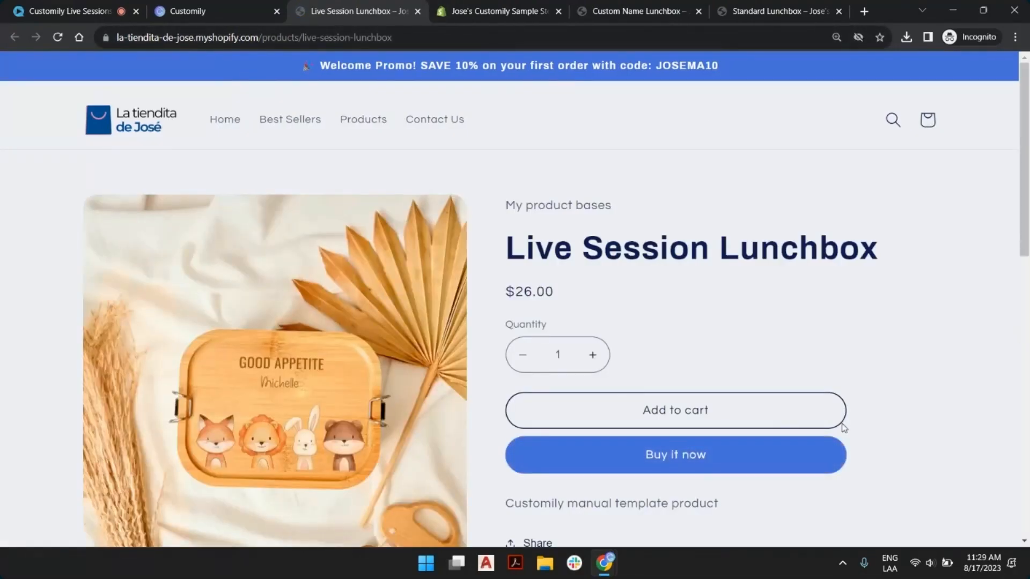
Test the published product's live preview by entering a sample name followed by "'s Lunch - Don't East Me" as the family name.
scroll(724, 246, down, 2)
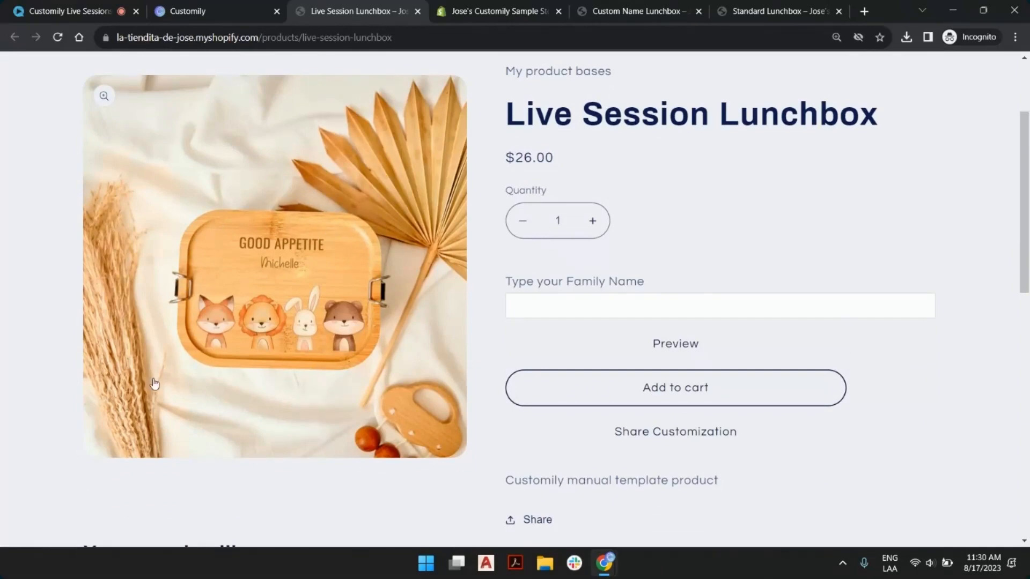
click(657, 311)
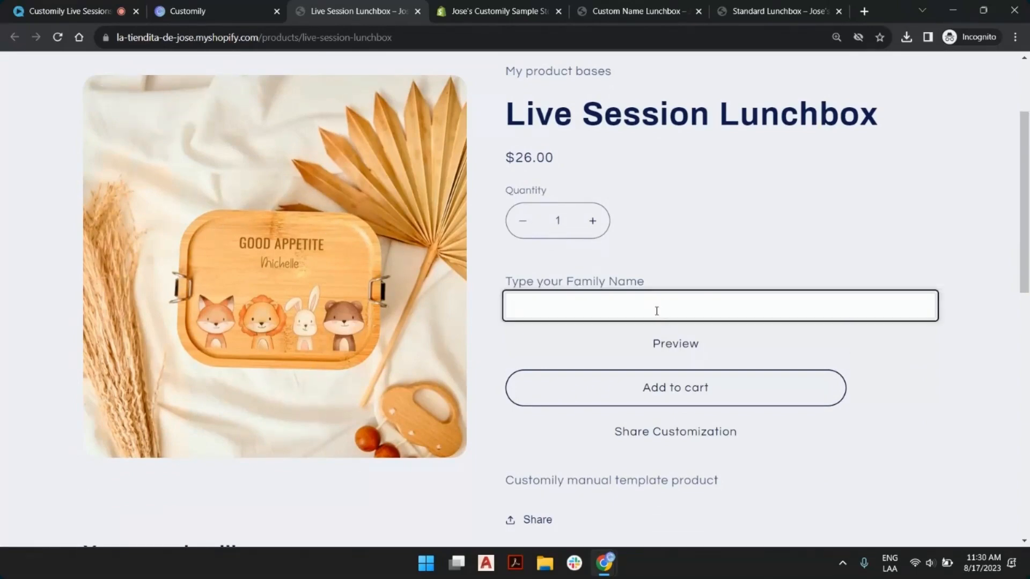
text(Josema)
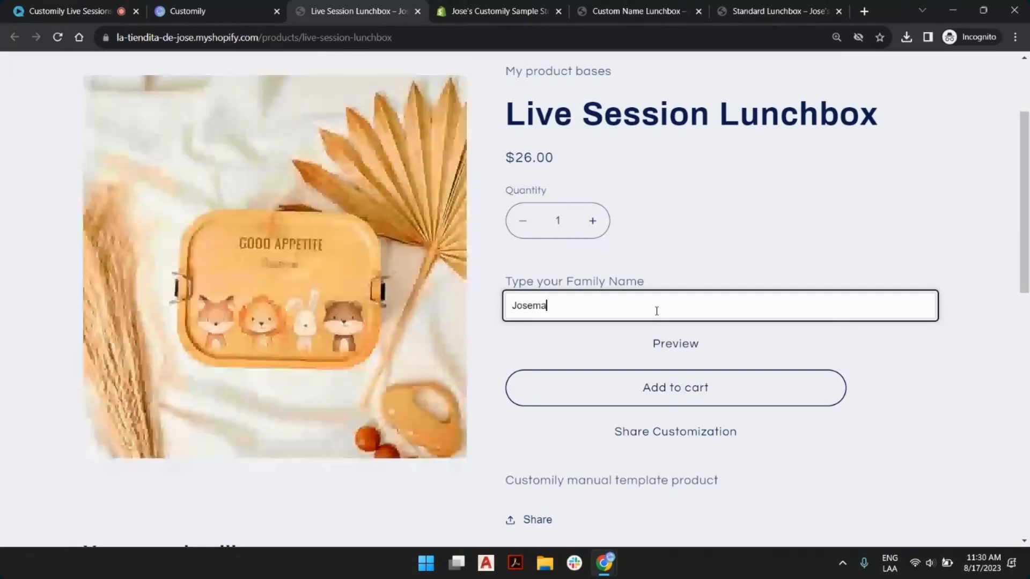
key(BackSpace)
key(BackSpace)
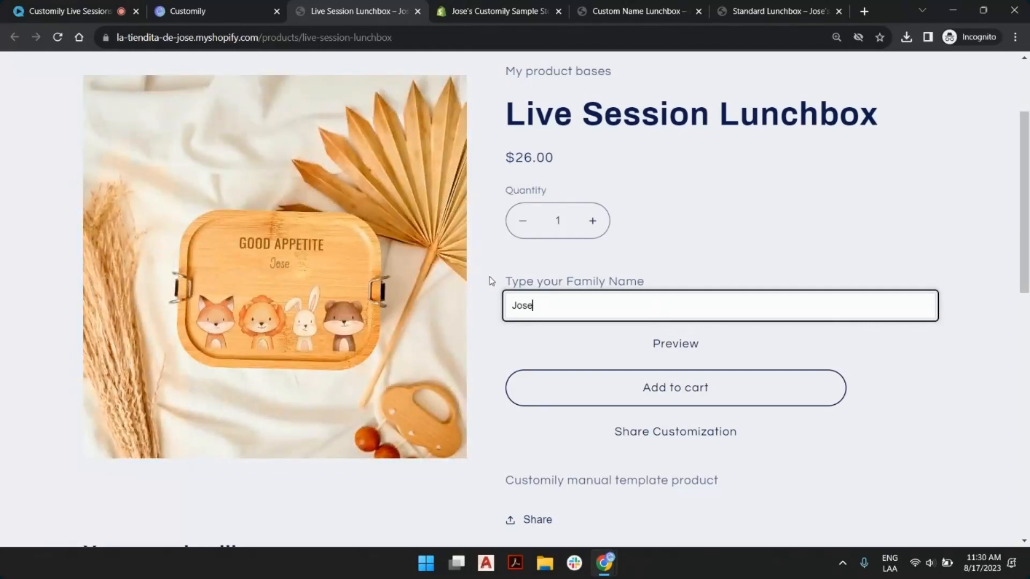
text(ma's L)
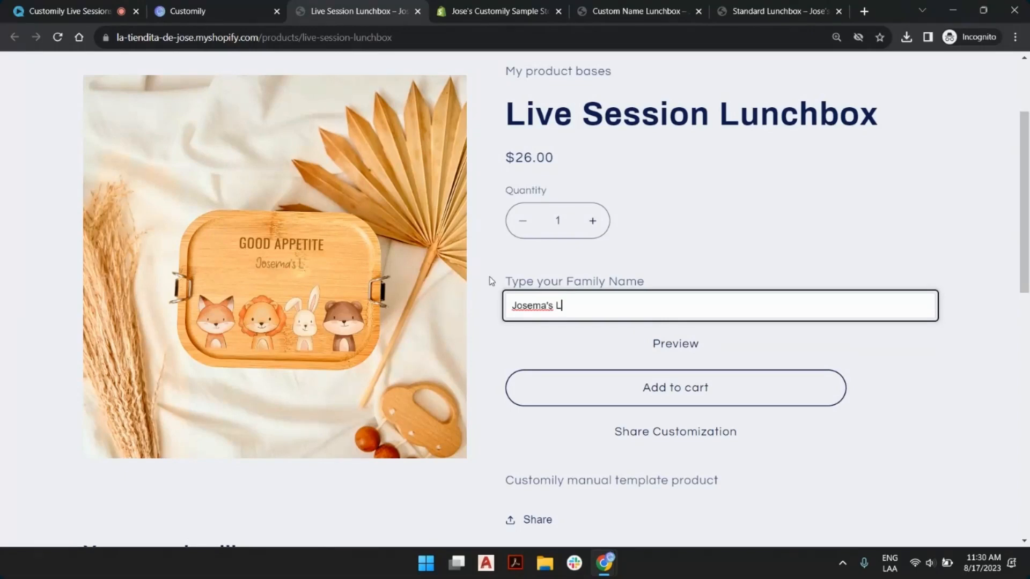
text(unch -)
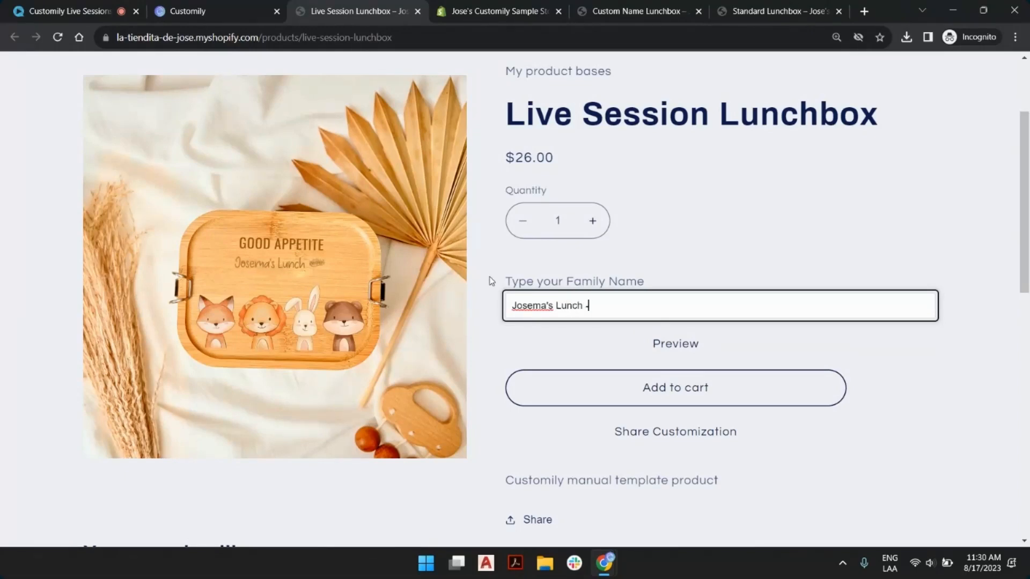
text( Don't East Me)
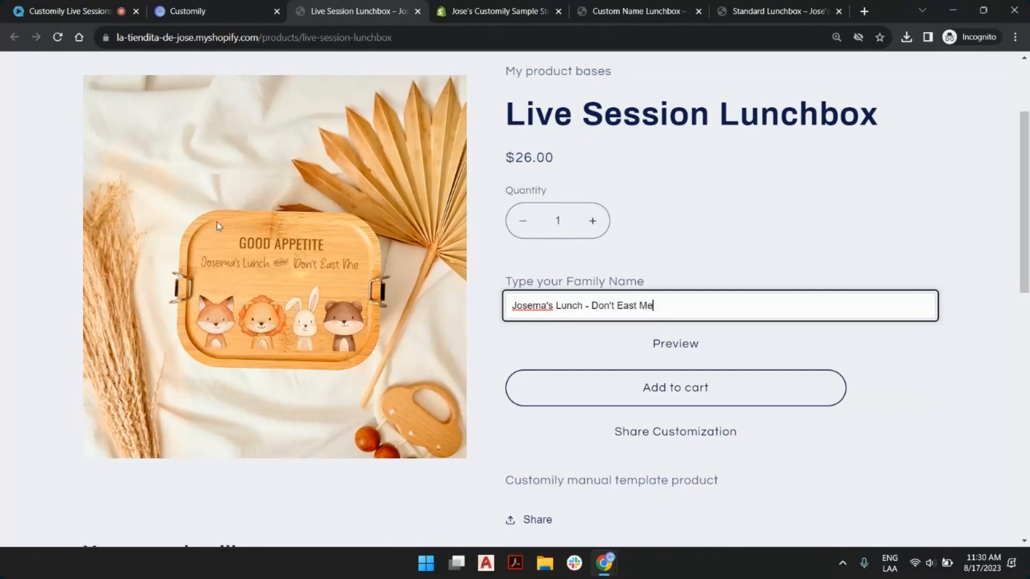
Correct the family name text by removing the dash and changing "East" to "Eat".
click(590, 311)
key(BackSpace)
key(BackSpace)
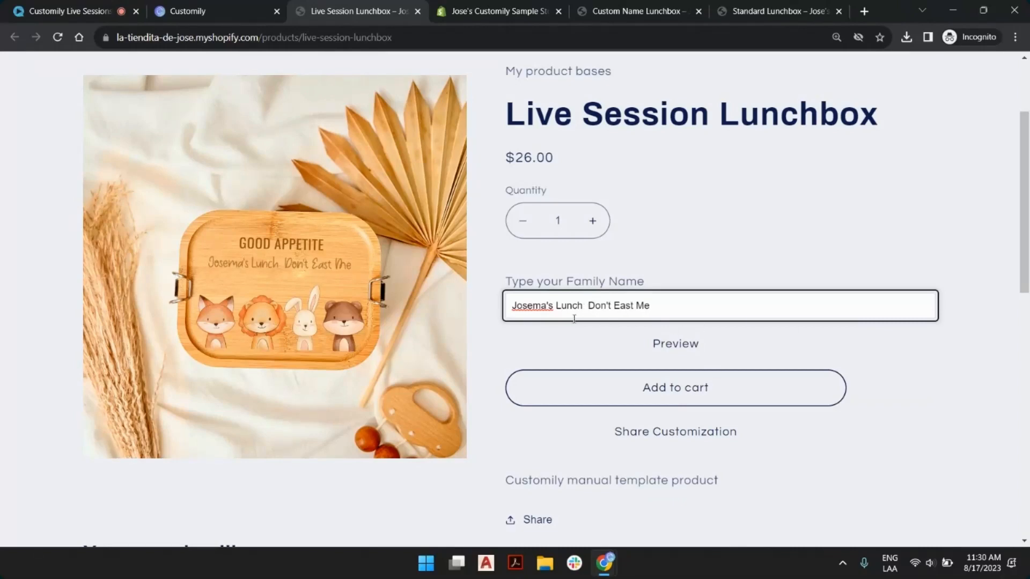
click(629, 304)
key(BackSpace)
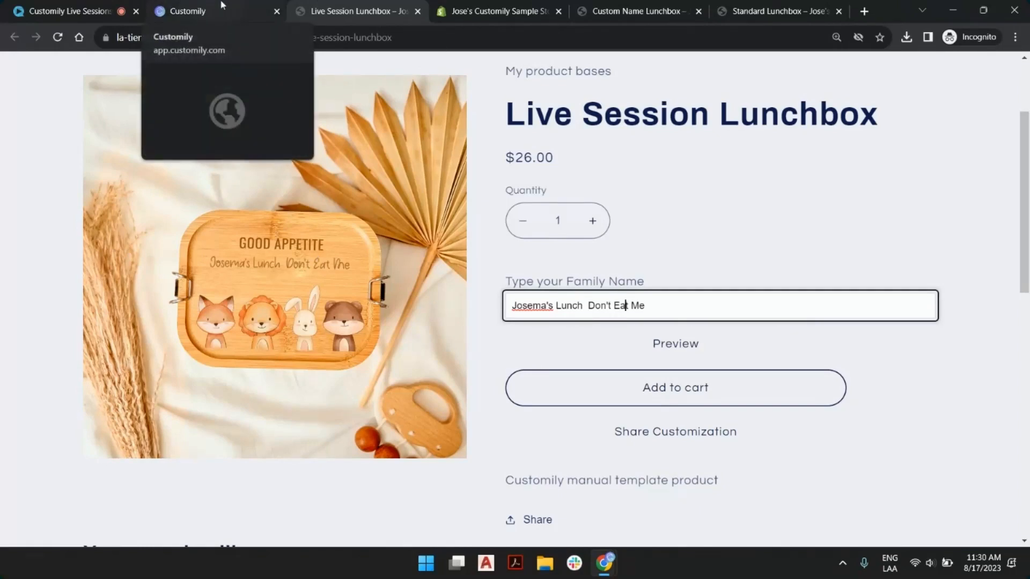
click(688, 311)
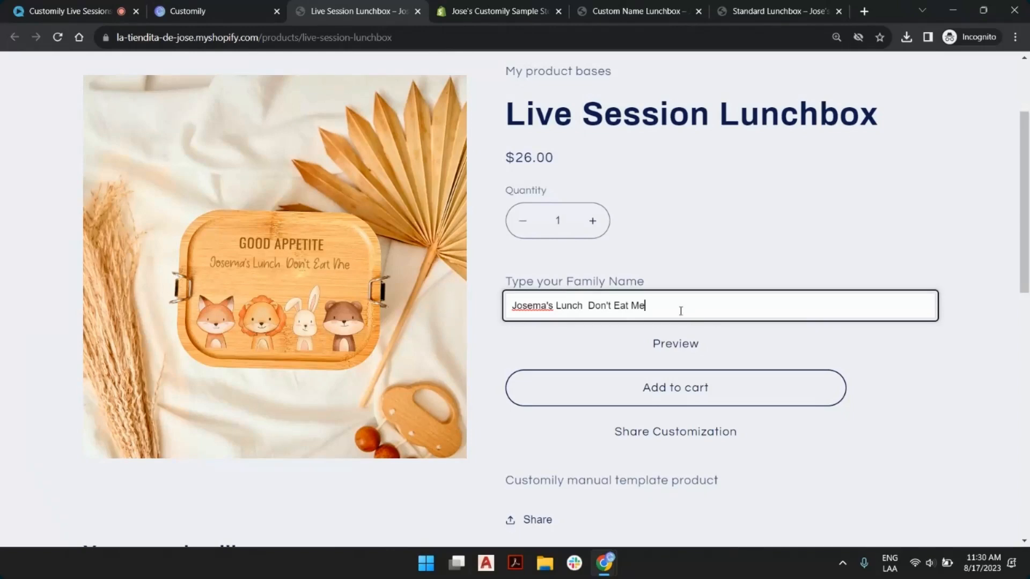
Return to Customily and create a new design named Lunch Box Flowers.
click(214, 11)
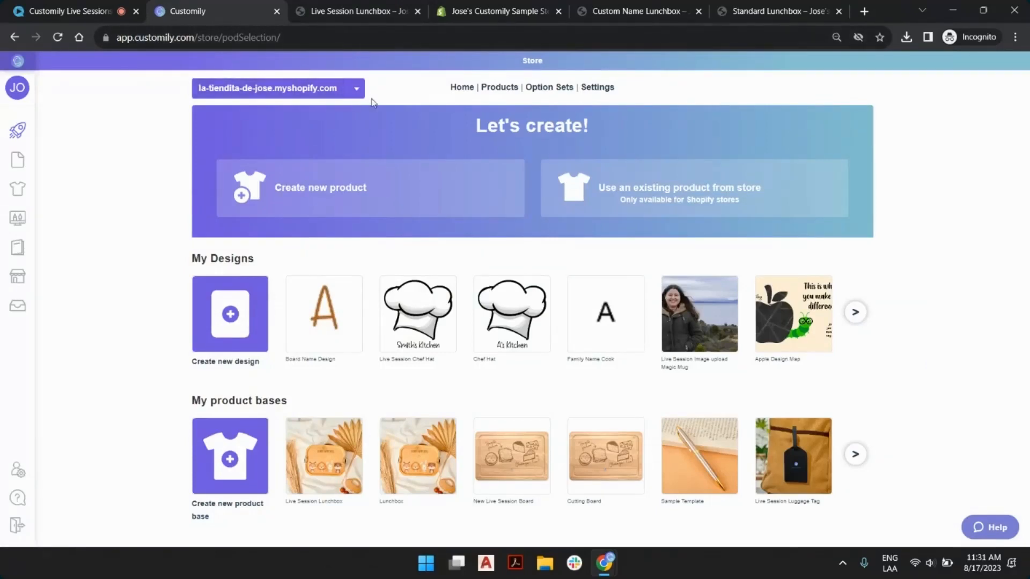
click(239, 304)
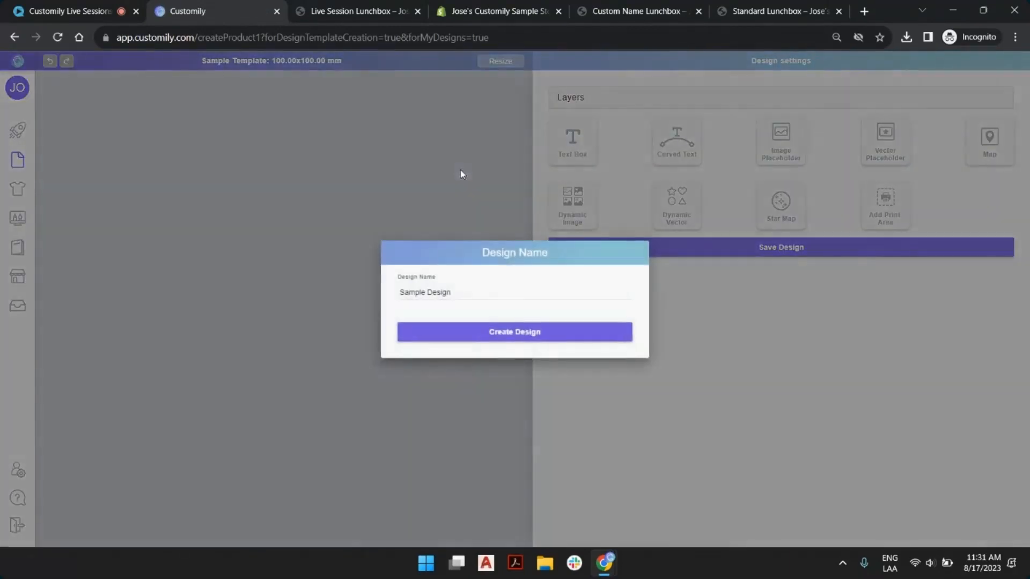
drag(483, 290, 357, 304)
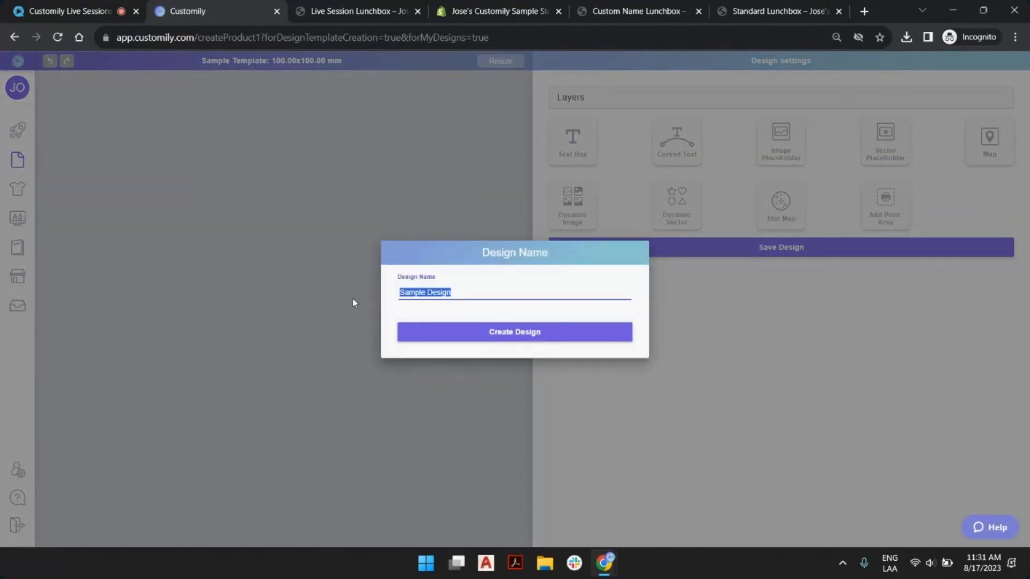
text(Lunch Box Flowers)
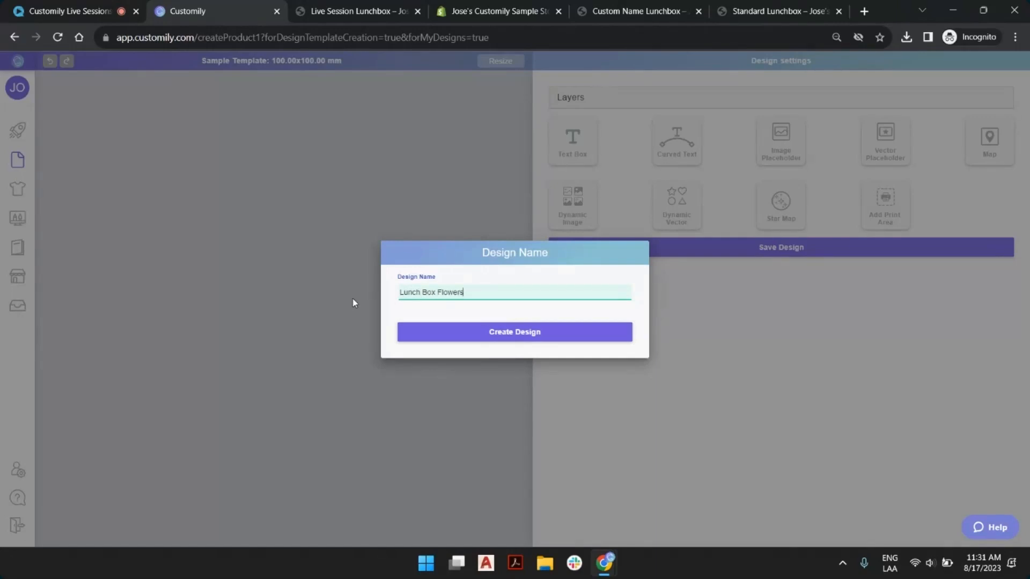
click(500, 334)
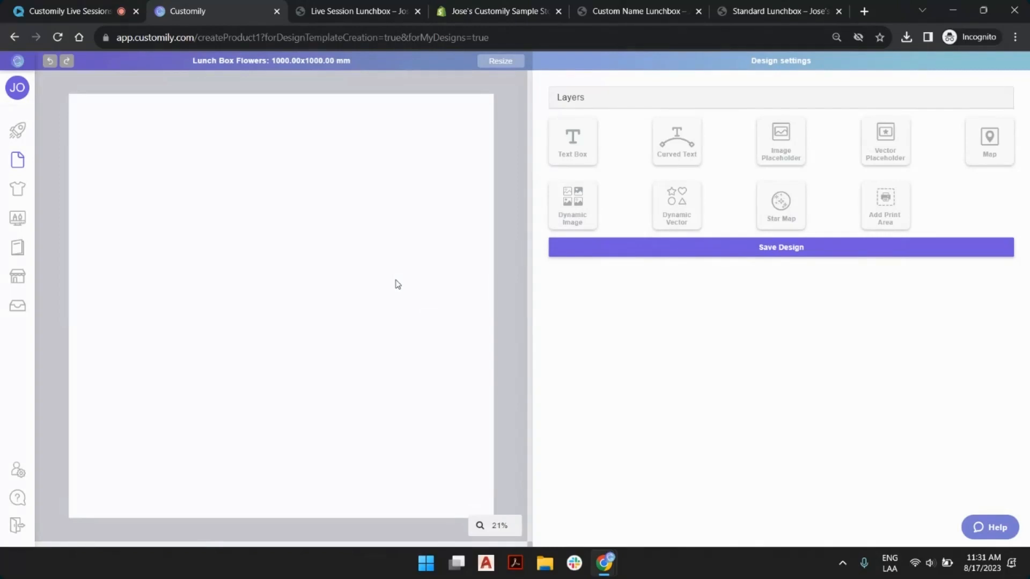
Resize the design page to 400 mm wide and 50 mm high.
click(496, 62)
drag(487, 295, 407, 299)
text(400)
key(Tab)
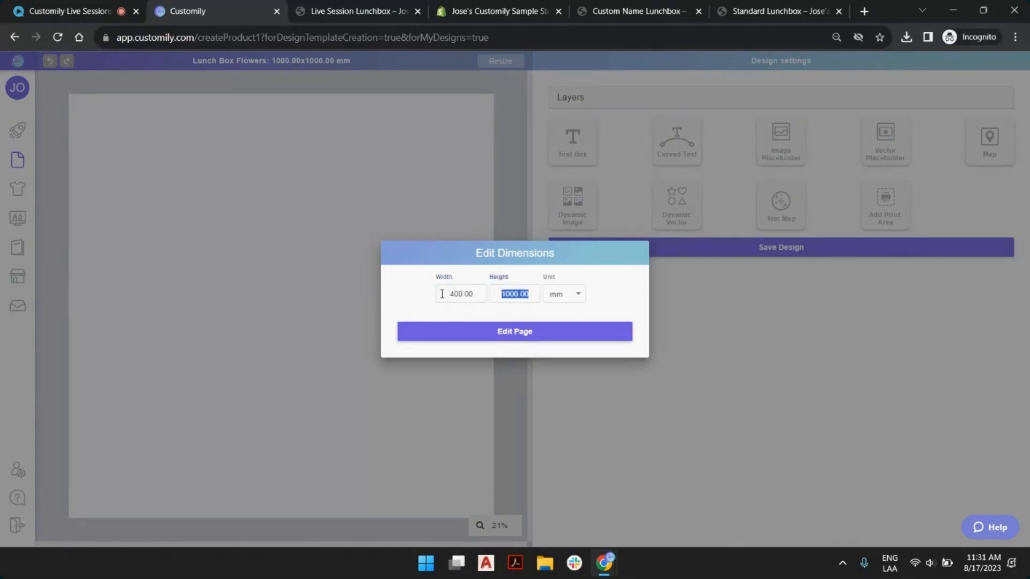
text(50)
click(524, 331)
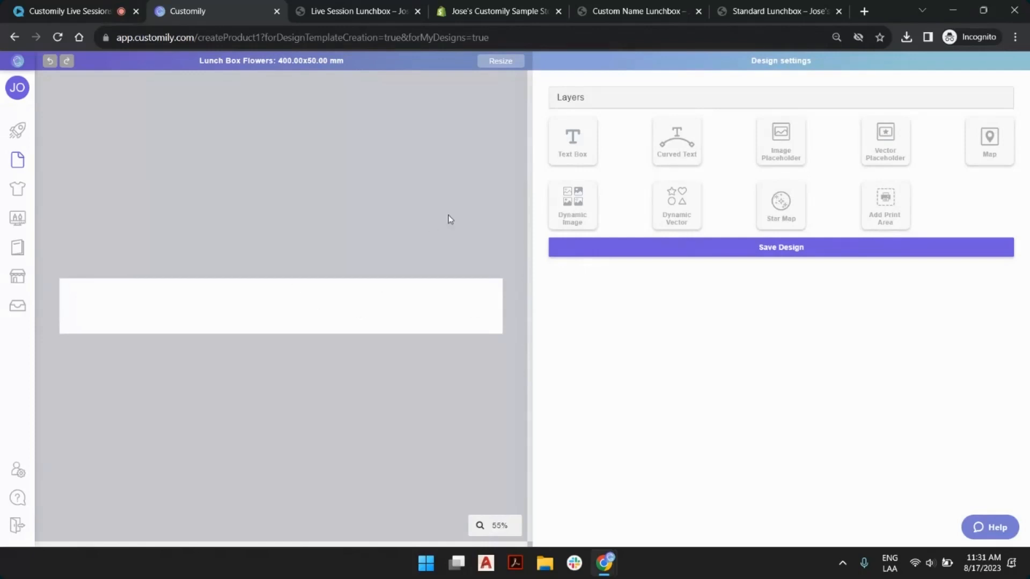
Add a dynamic image to the design and set its width to 400 mm and height to 50 mm.
click(584, 213)
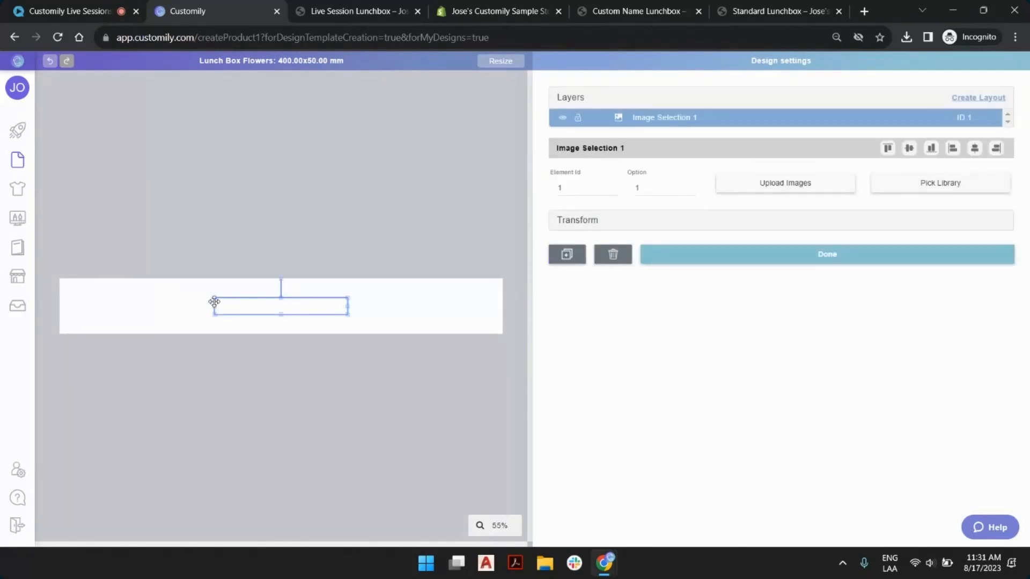
click(649, 223)
double_click(593, 280)
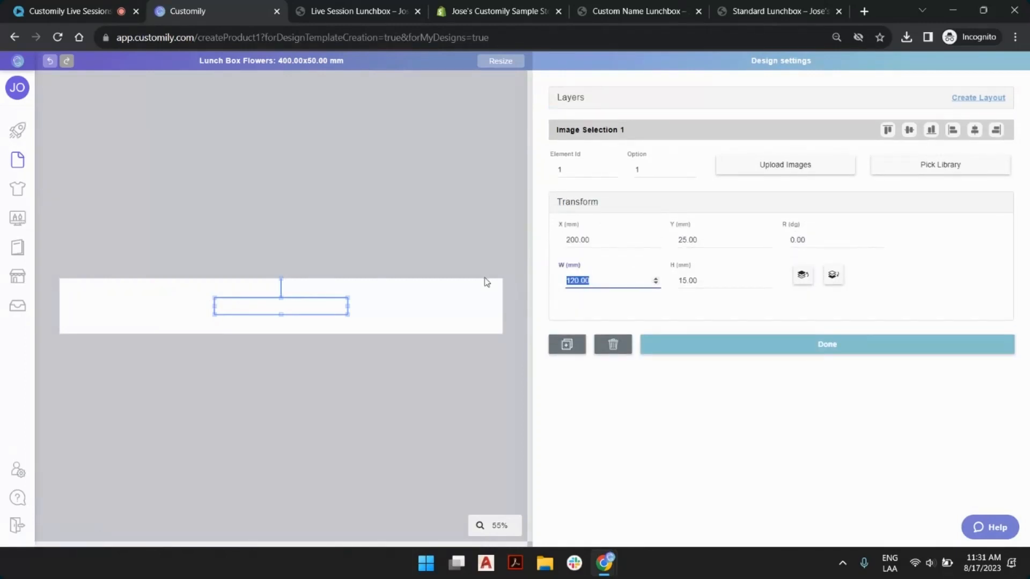
text(400)
key(Tab)
text(50)
key(Tab)
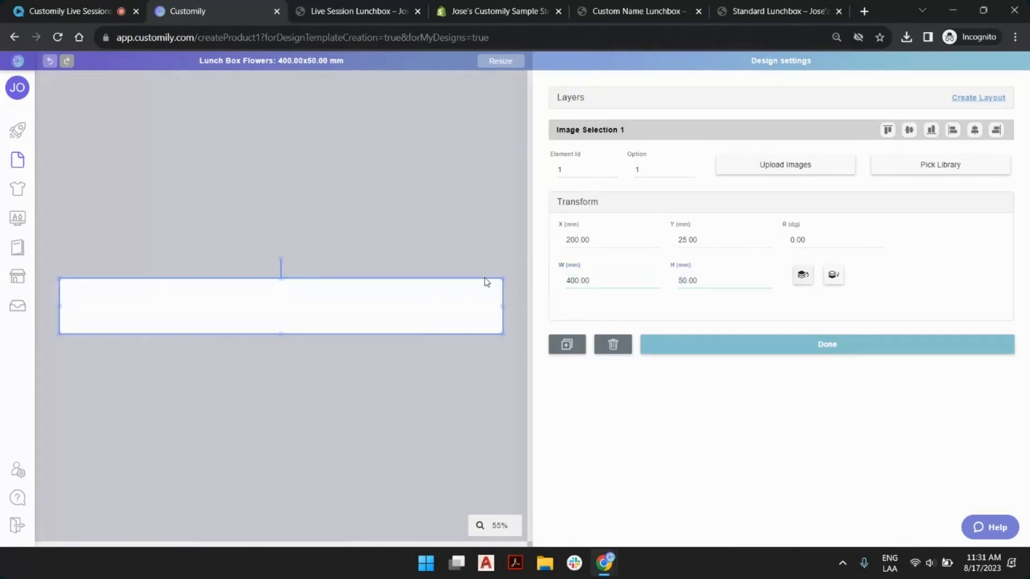
click(777, 167)
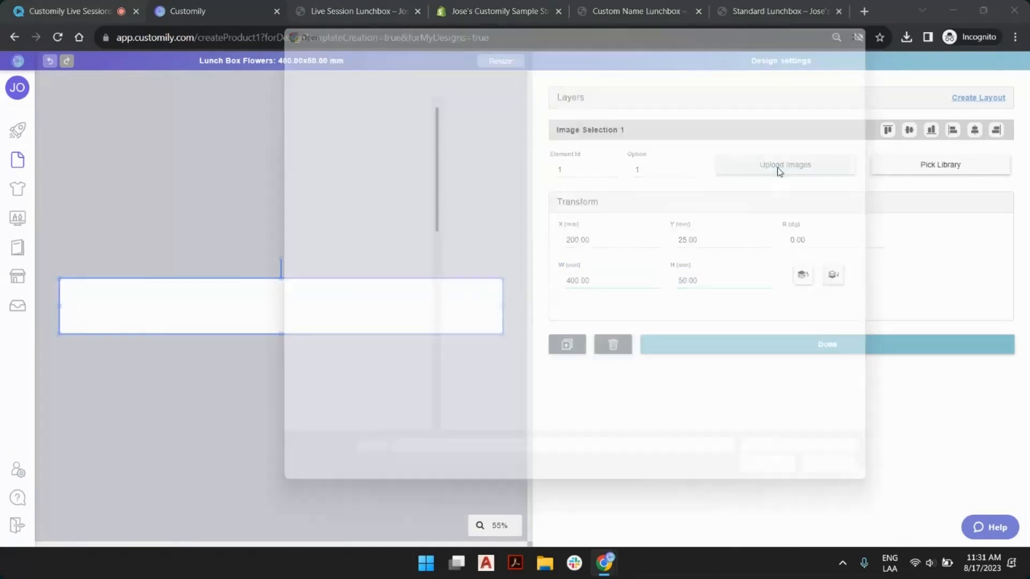
click(590, 45)
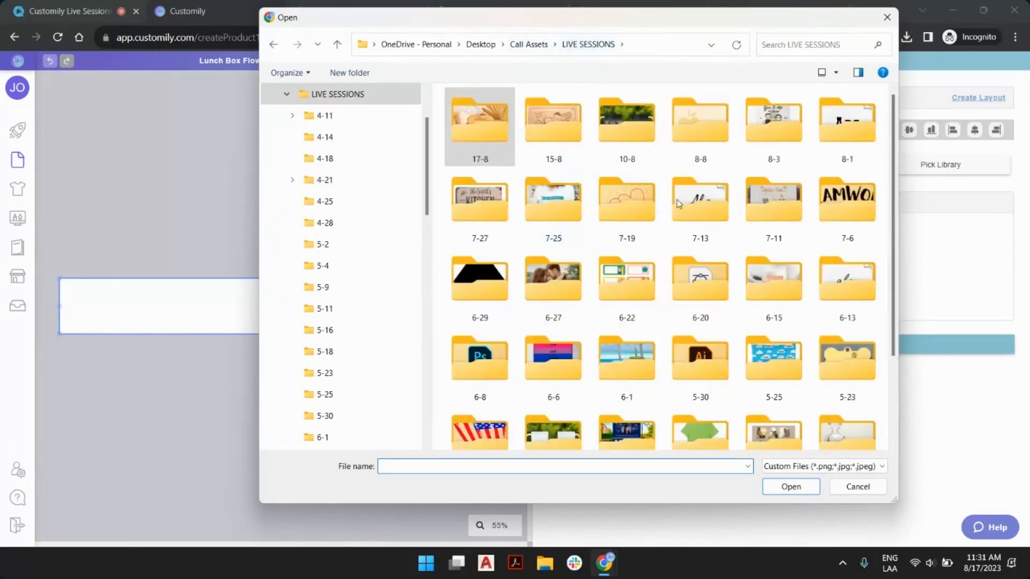
scroll(864, 170, down, 2)
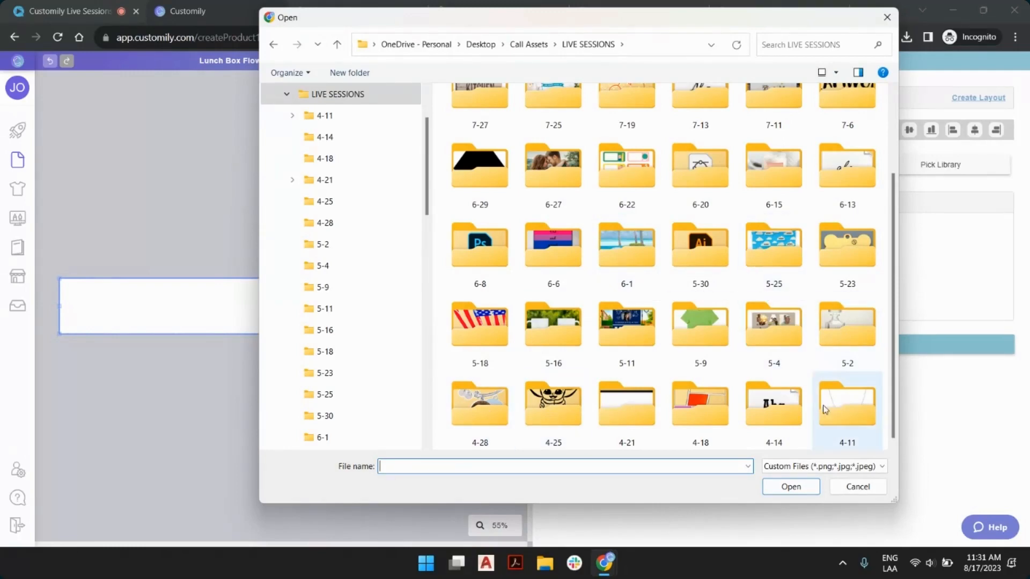
scroll(855, 226, up, 2)
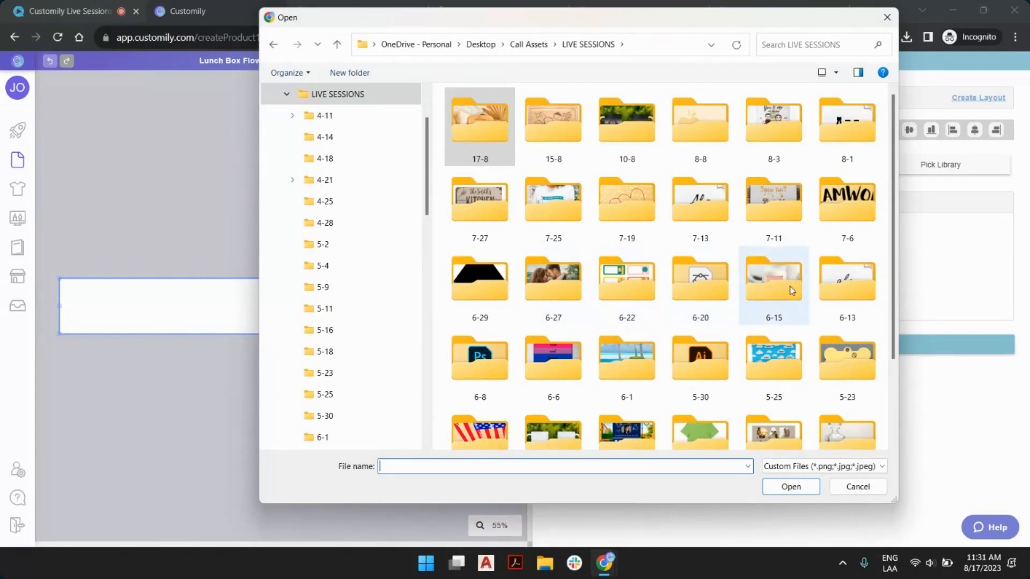
double_click(845, 288)
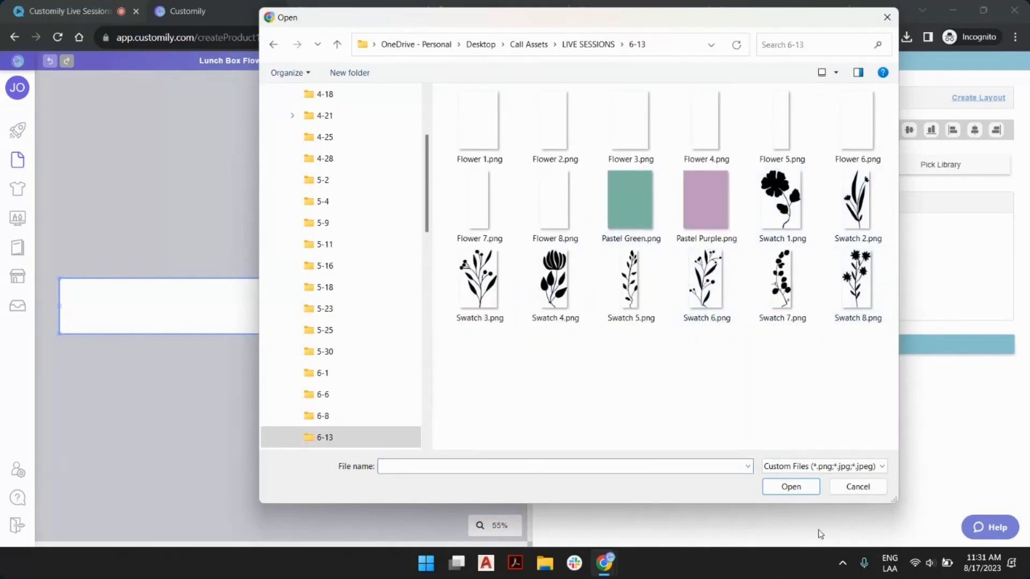
click(858, 487)
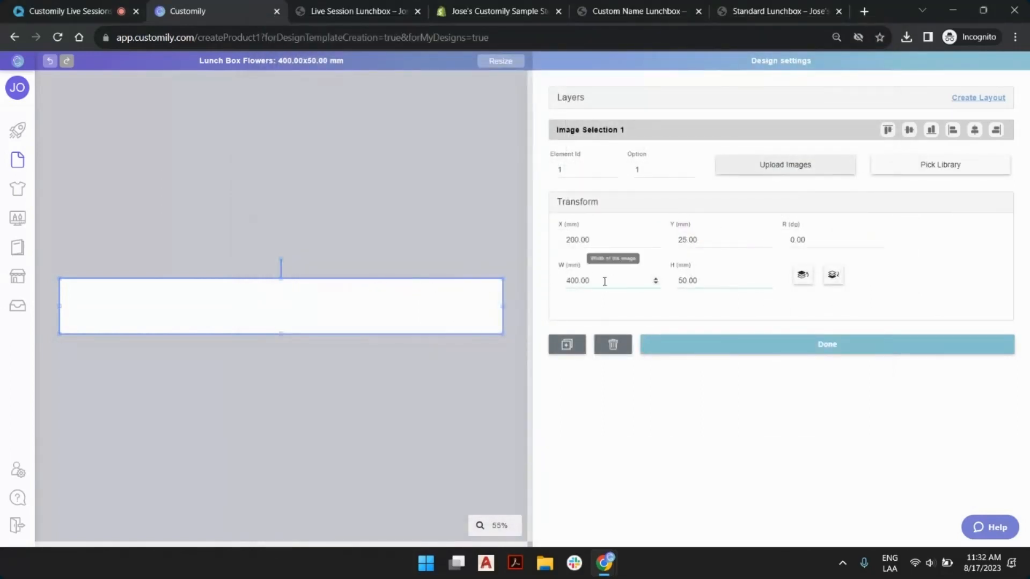
Set the dynamic image's width to 50 mm and its height to 400 mm.
double_click(631, 280)
text(50)
key(Tab)
text(400)
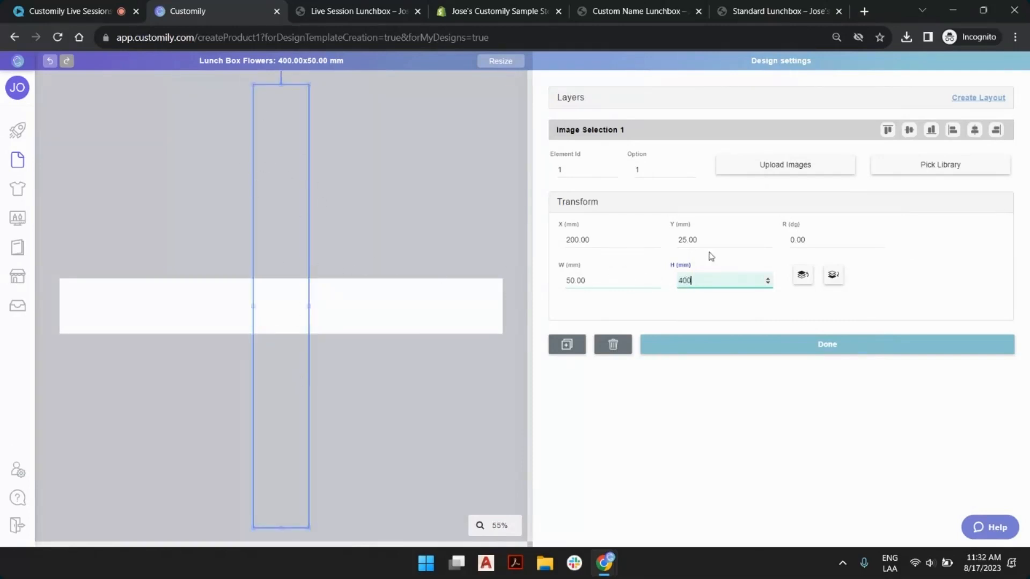
Upload Swatch 1.png through Swatch 8.png from the LIVE SESSIONS 6-13 folder to the dynamic image.
click(767, 164)
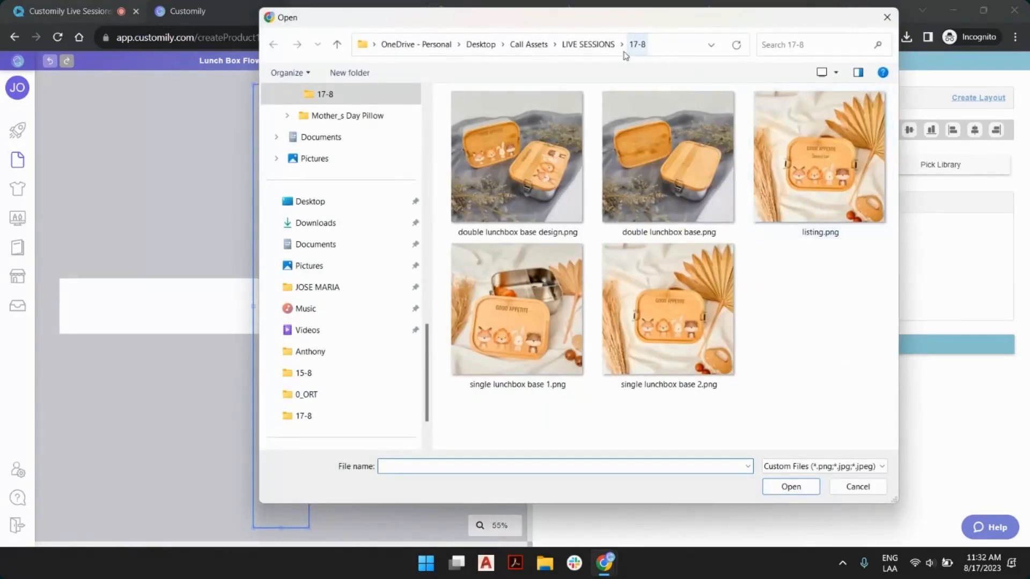
click(588, 44)
double_click(846, 275)
click(780, 207)
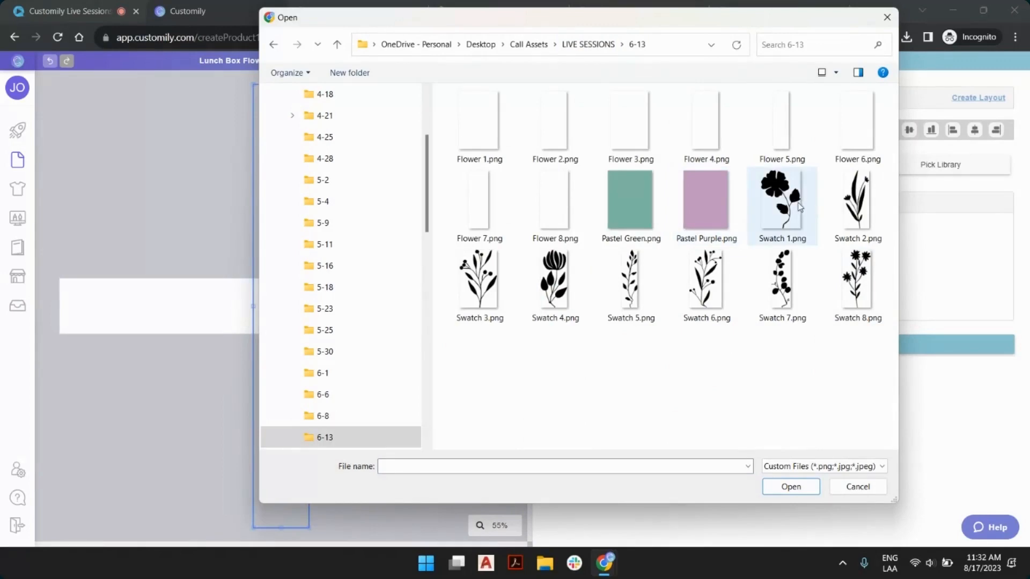
shift+click(856, 274)
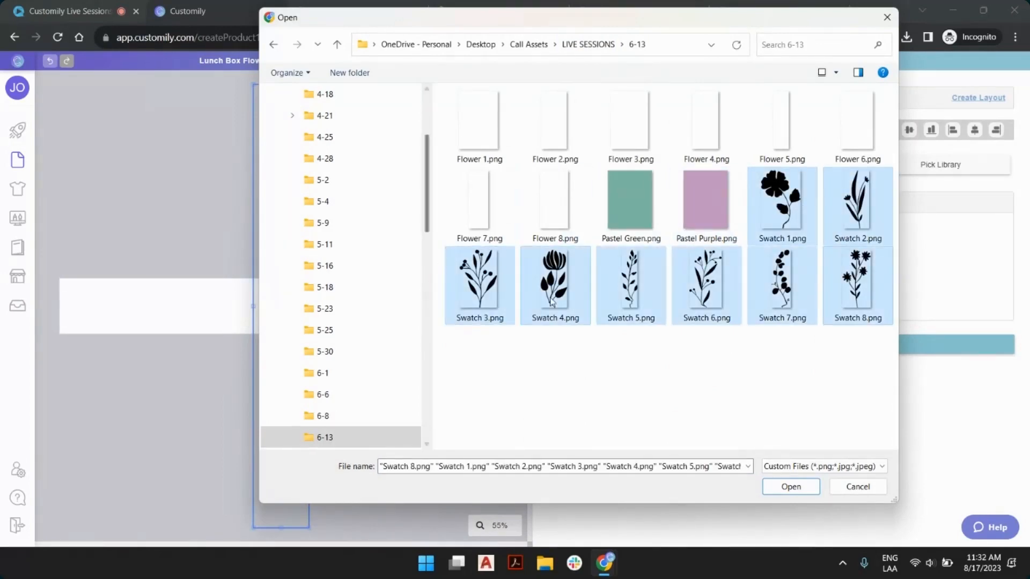
click(804, 487)
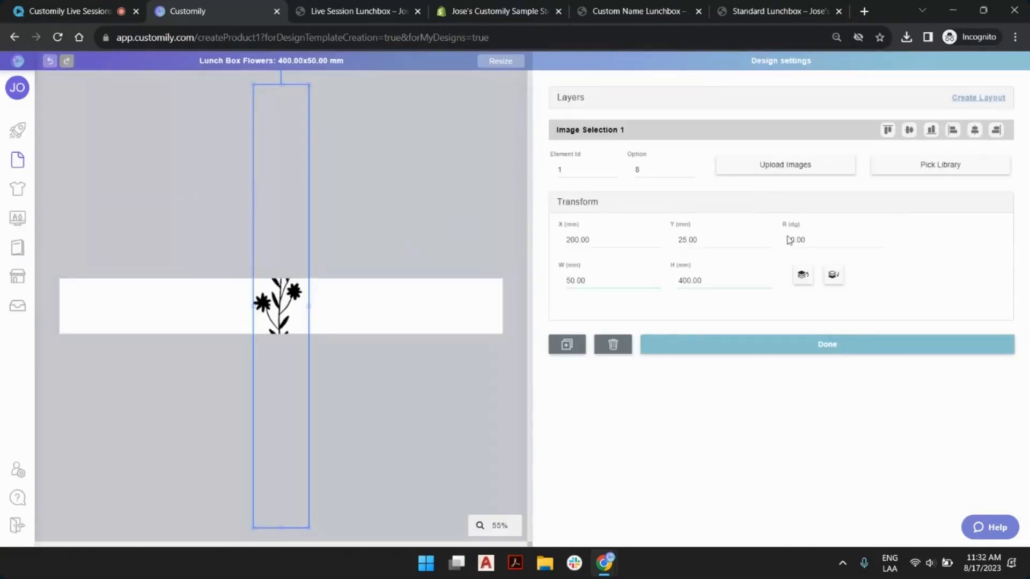
Set the dynamic image's rotation to 90 degrees so it lies along the page.
click(788, 239)
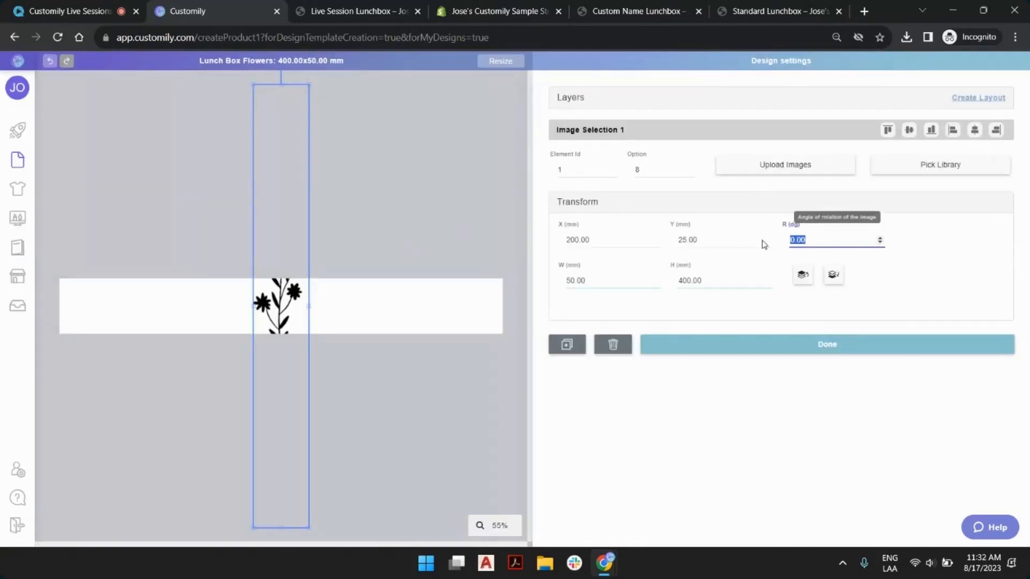
key(ctrl+a)
text(90)
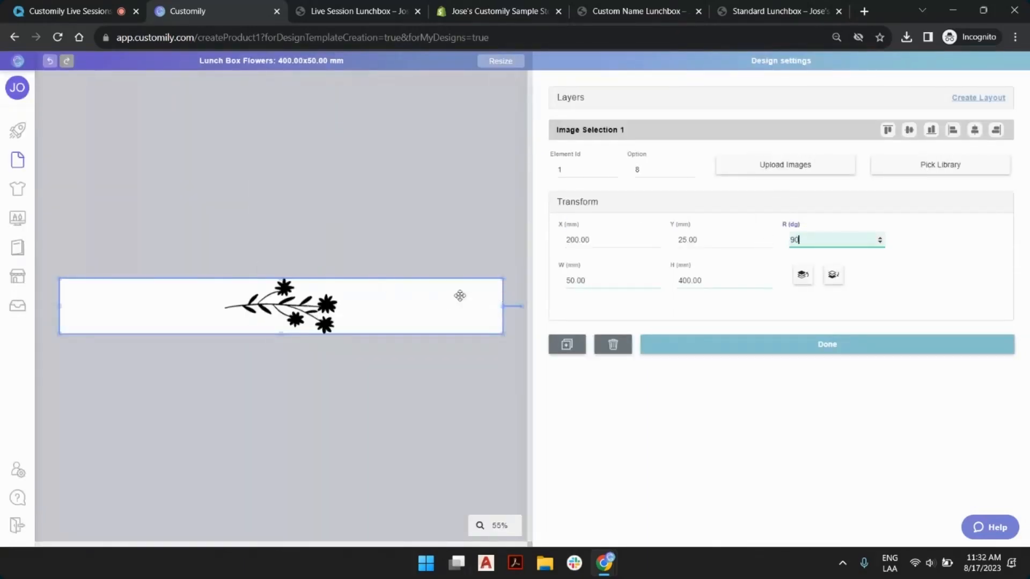
Set the dynamic image's displayed option to 1 and rename its layer to Select your Image.
click(691, 171)
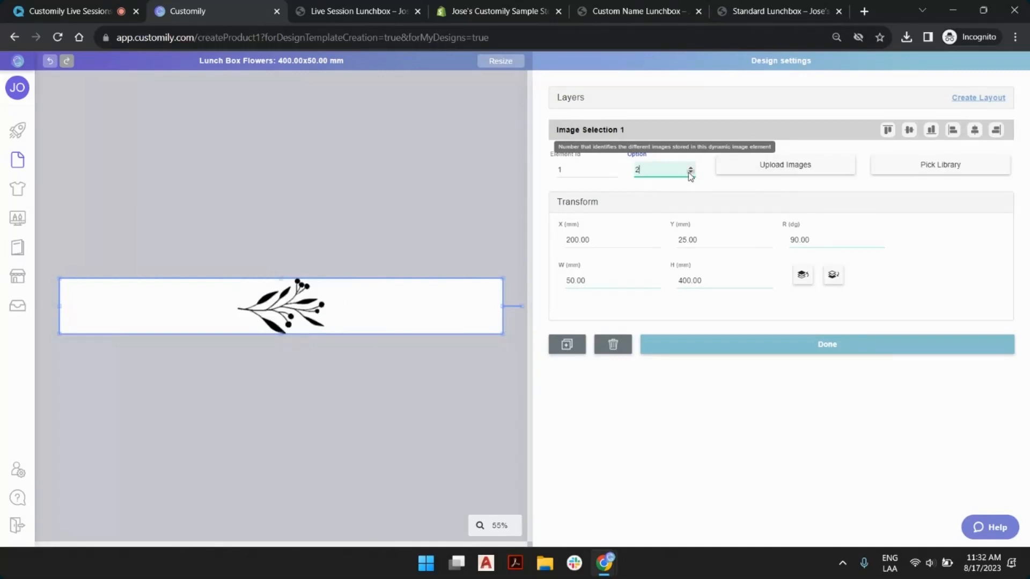
click(690, 172)
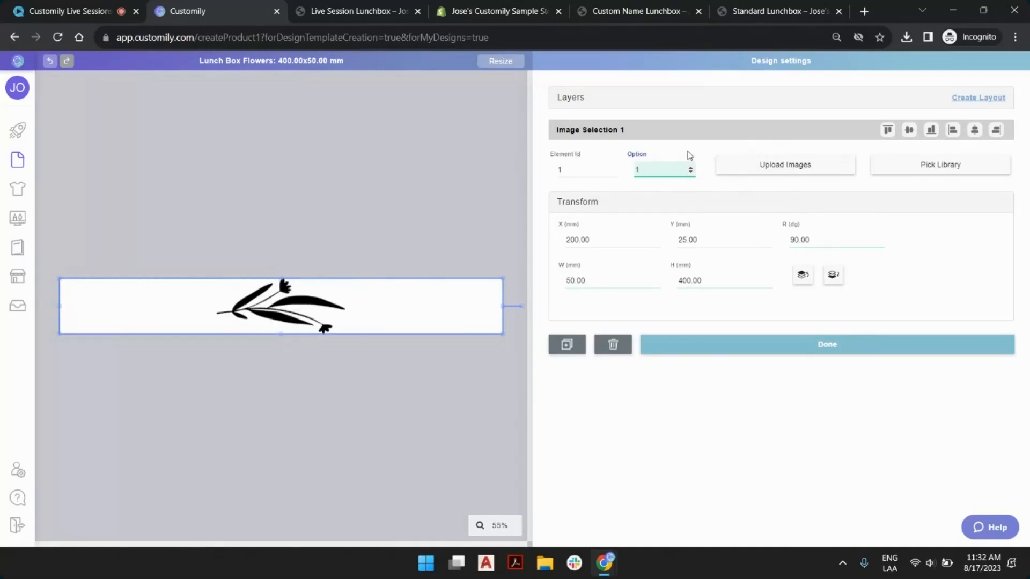
click(560, 98)
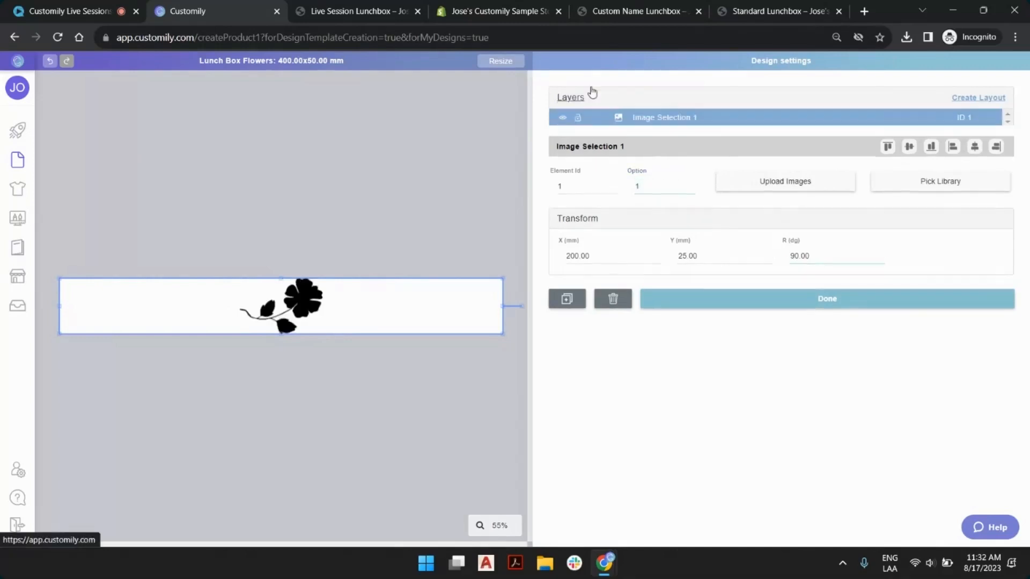
double_click(665, 119)
text(s)
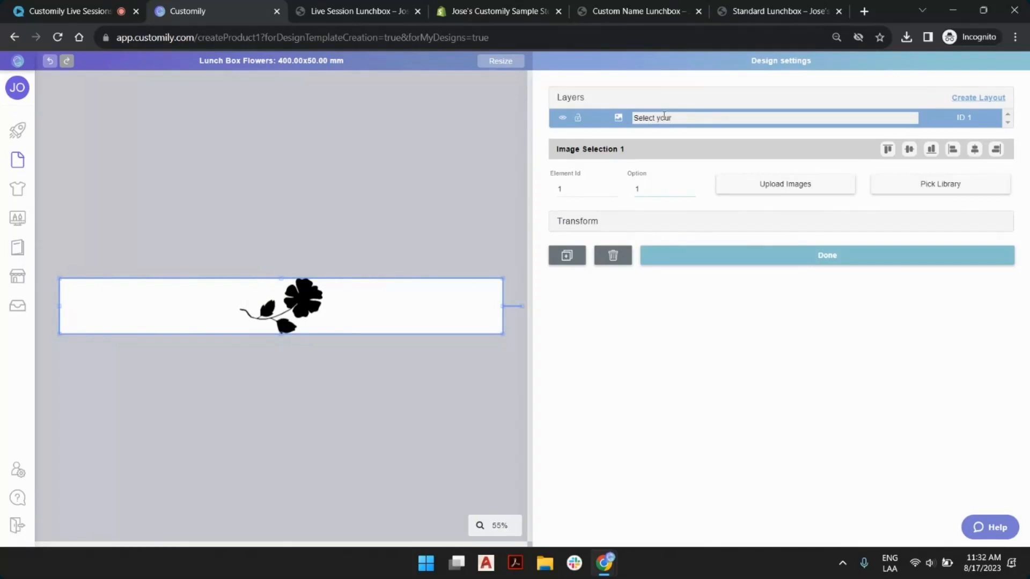
key(Return)
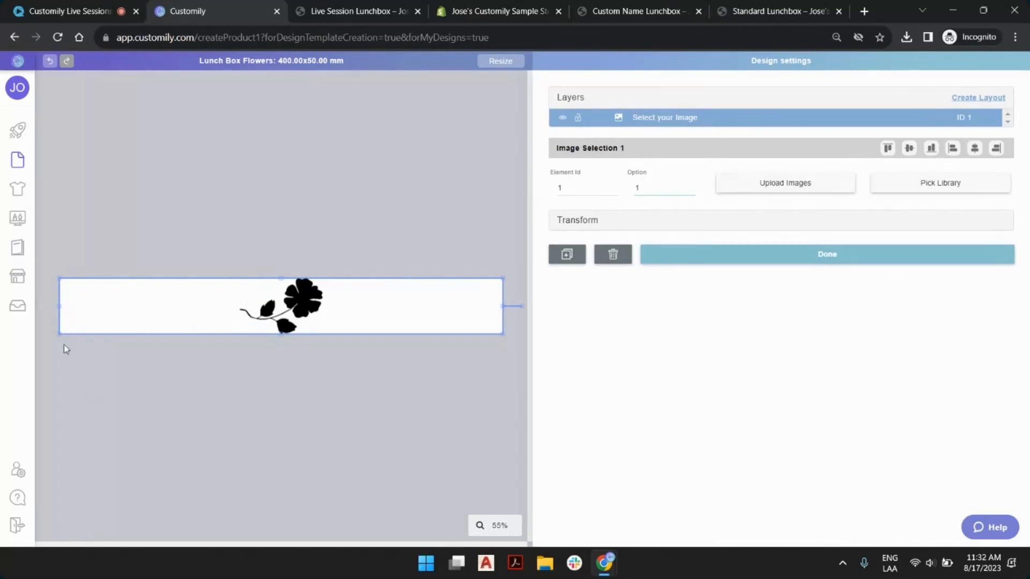
Finish editing the dynamic image and save the Lunch Box Flowers design.
click(774, 259)
click(760, 270)
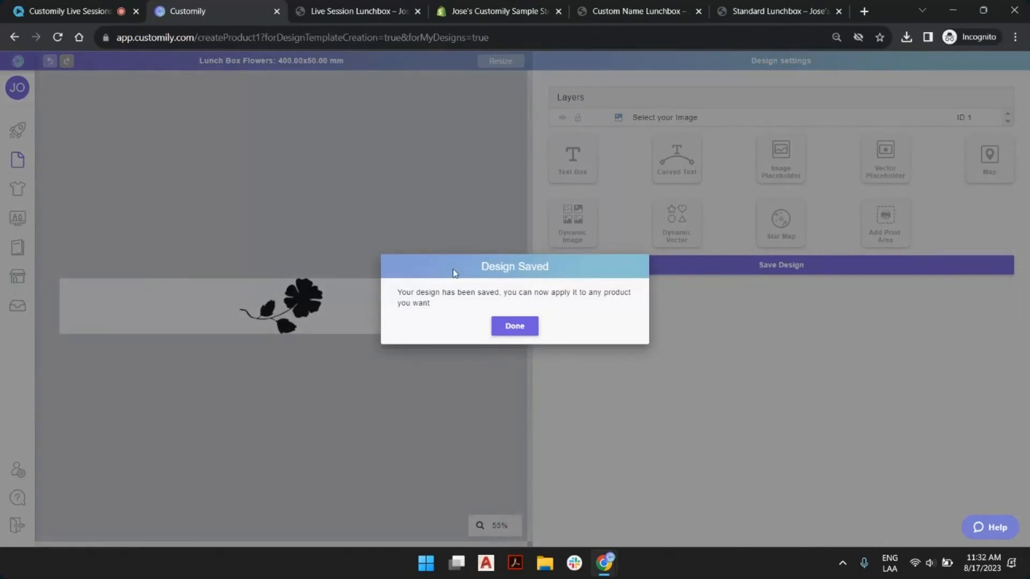
click(508, 337)
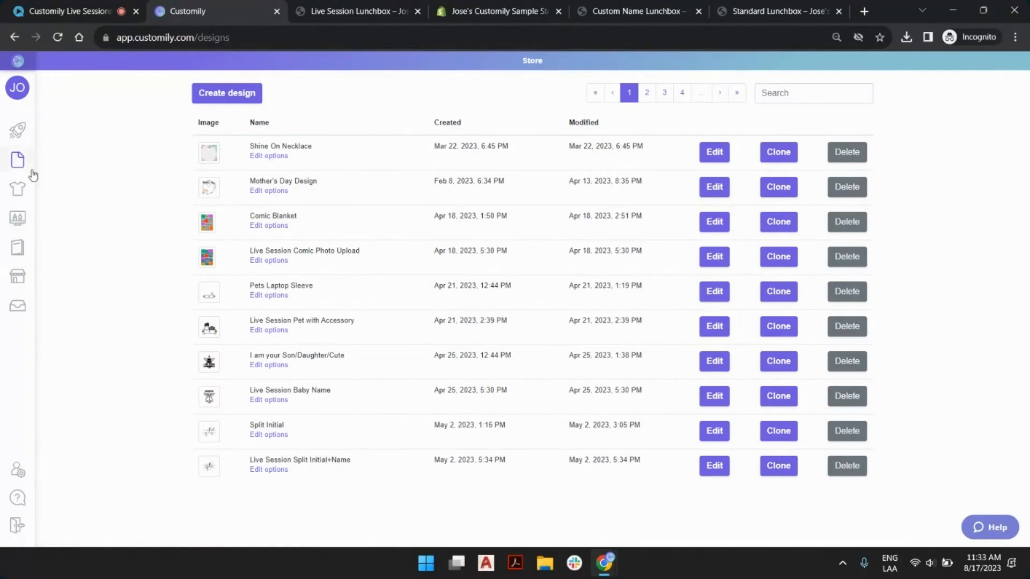
Start a new product from My product bases, searching for lunch and choosing the Live Session Lunchbox base.
mouse_move(30, 173)
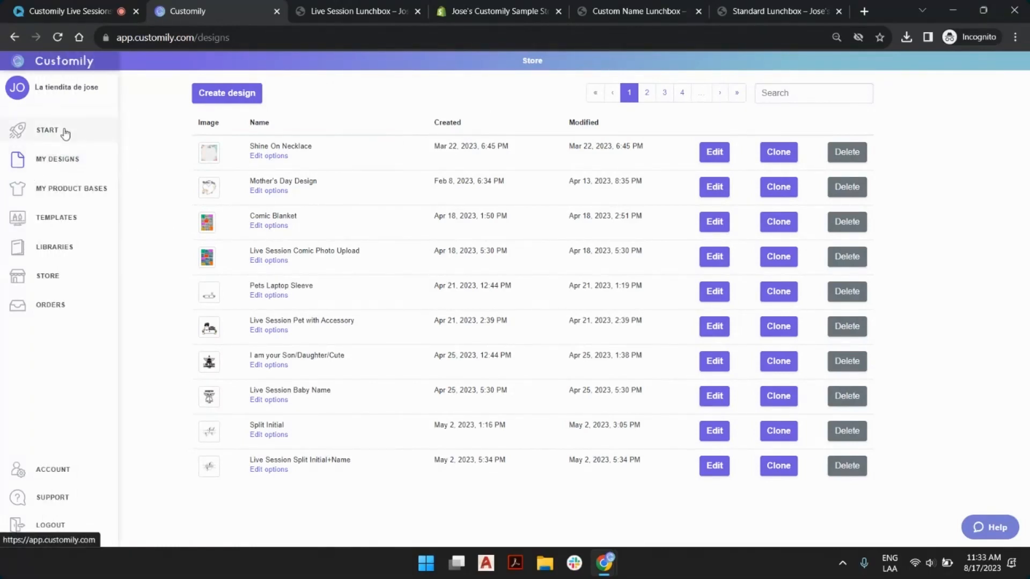
click(47, 131)
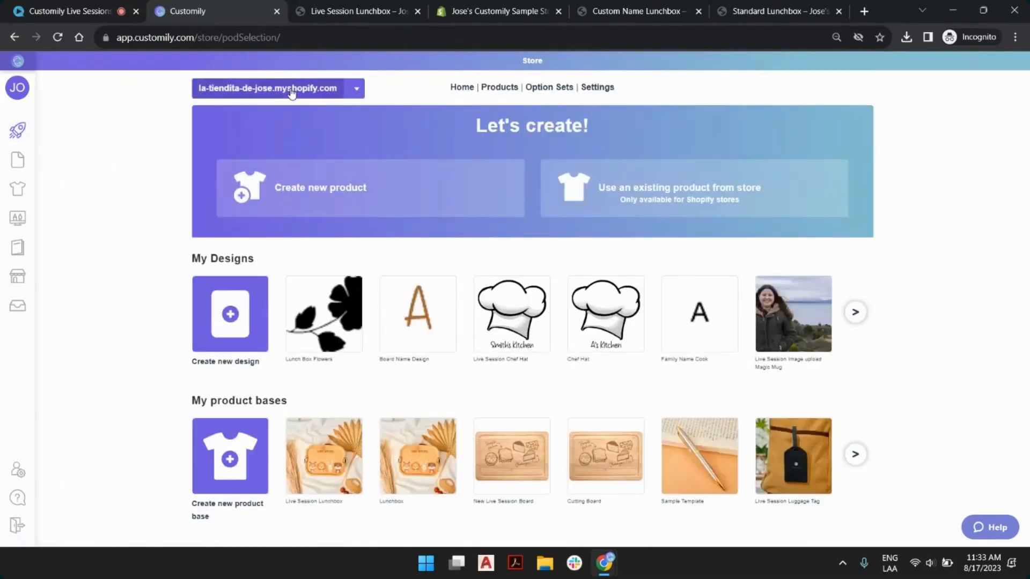
click(337, 176)
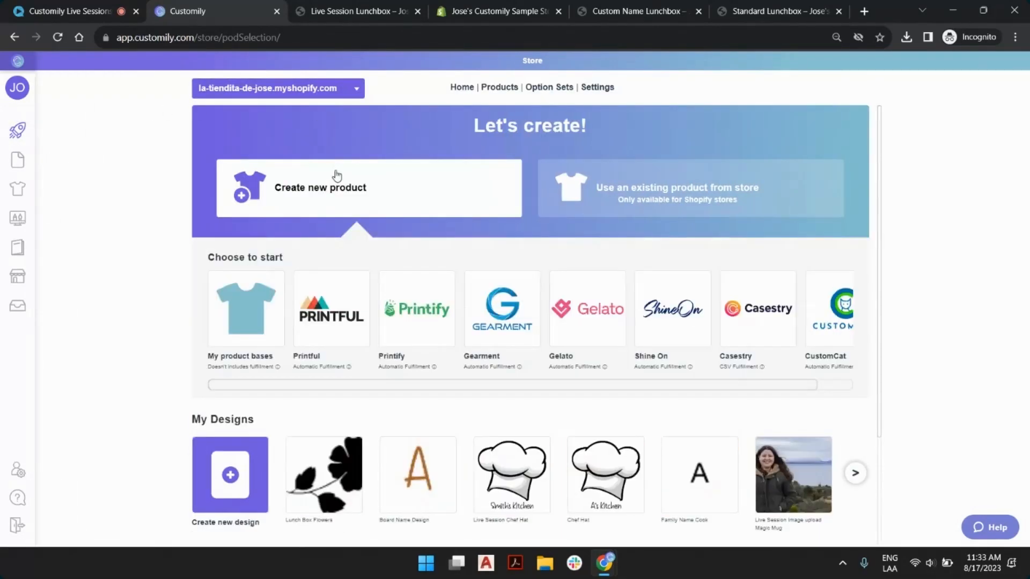
click(242, 321)
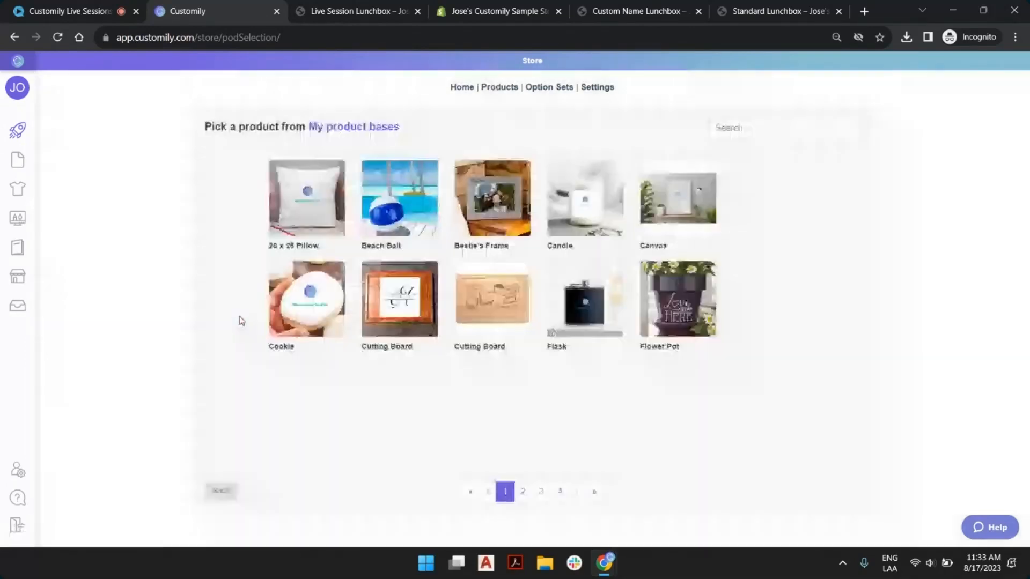
click(766, 134)
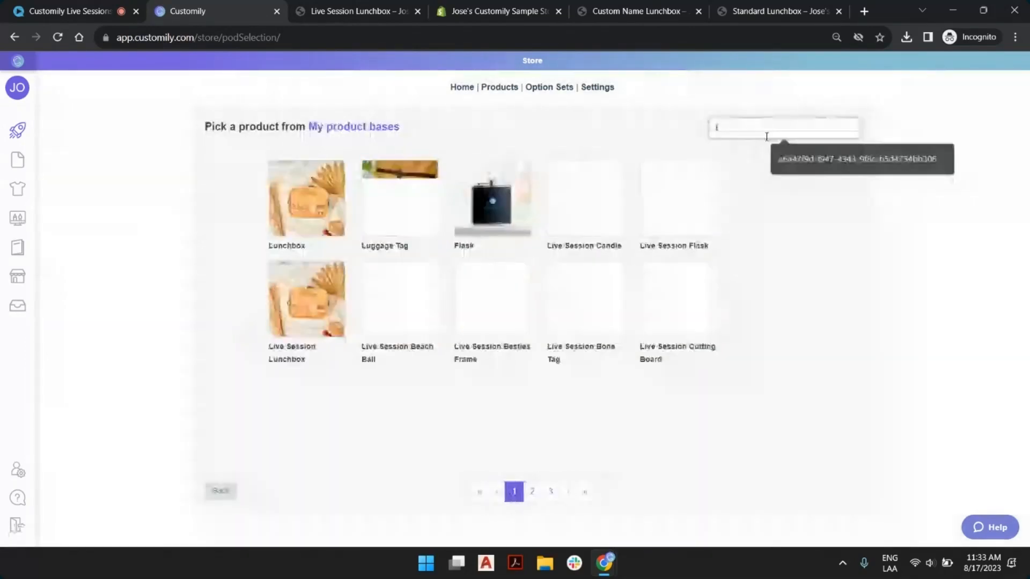
text(lunch)
click(419, 184)
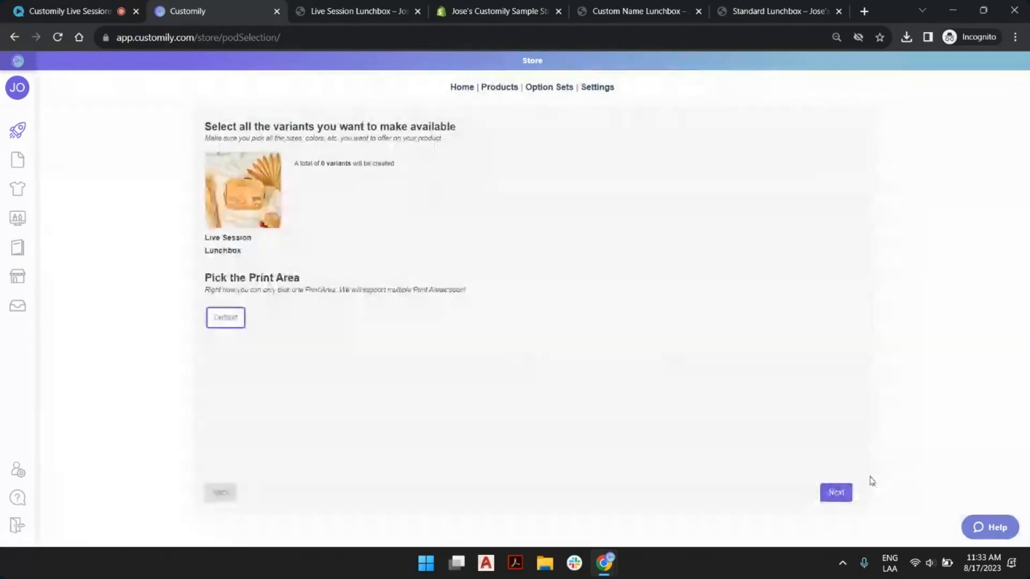
Accept the Default print area and apply the Lunch Box Flowers design from your own designs.
click(837, 493)
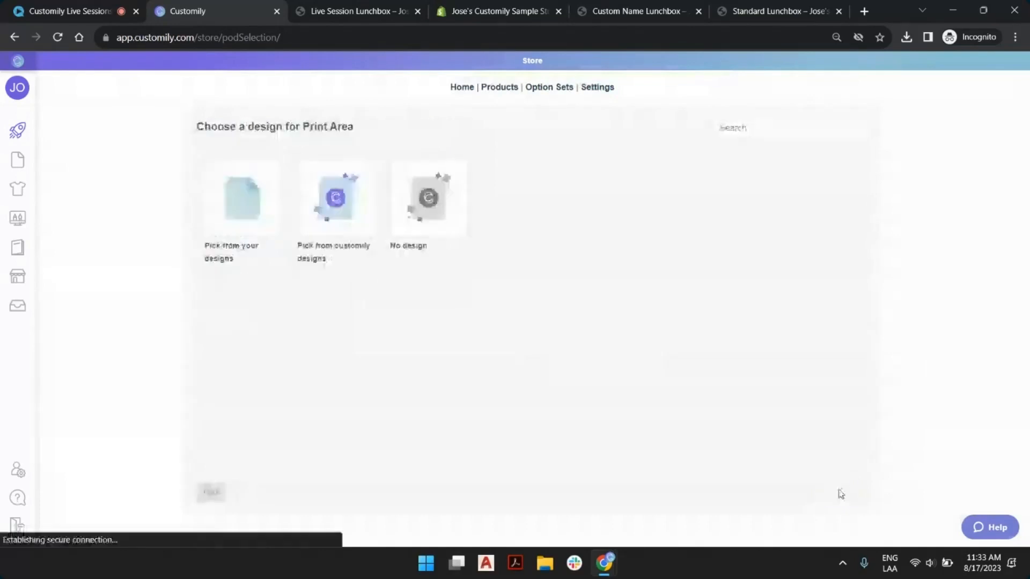
click(267, 187)
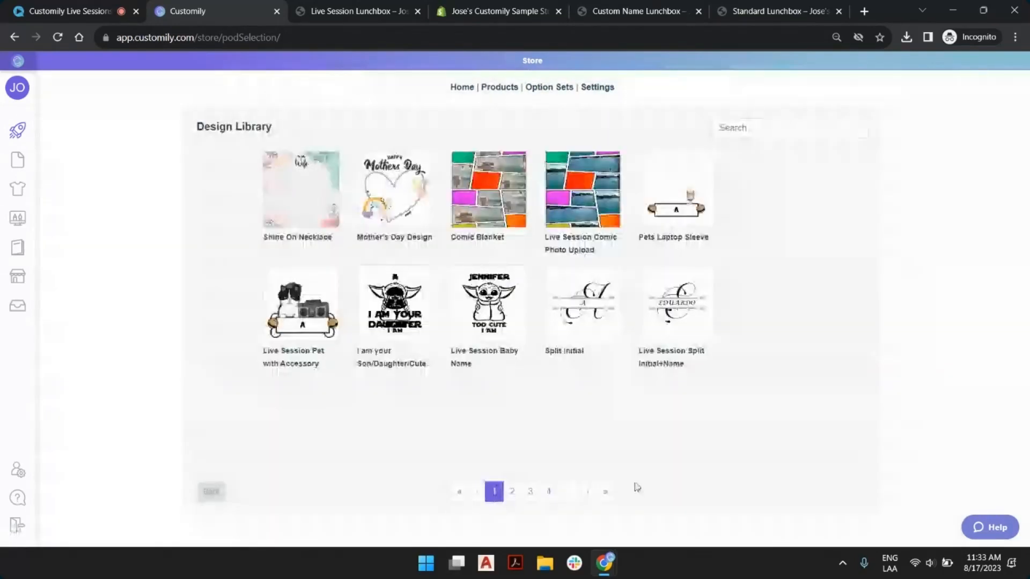
click(605, 491)
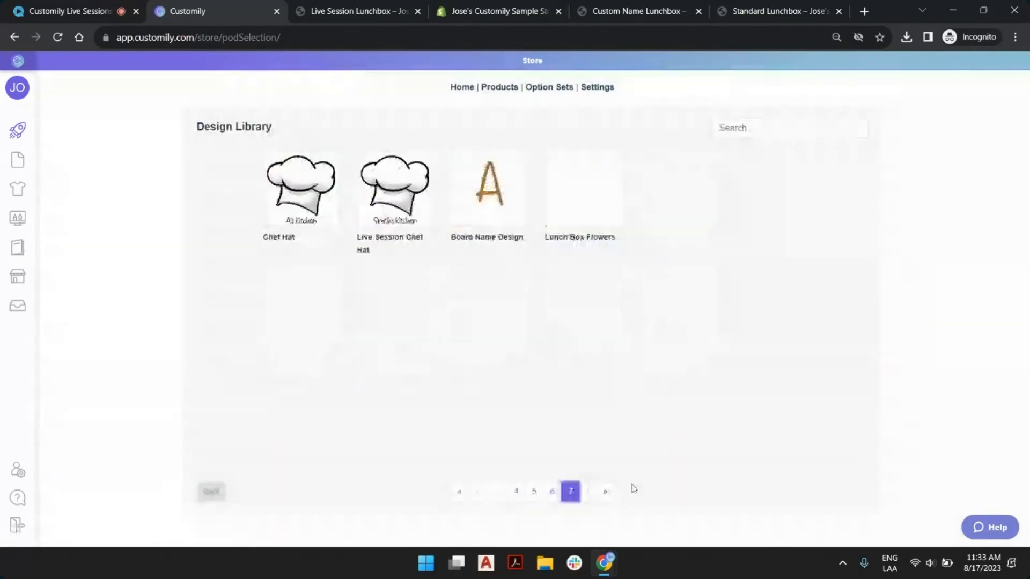
click(612, 178)
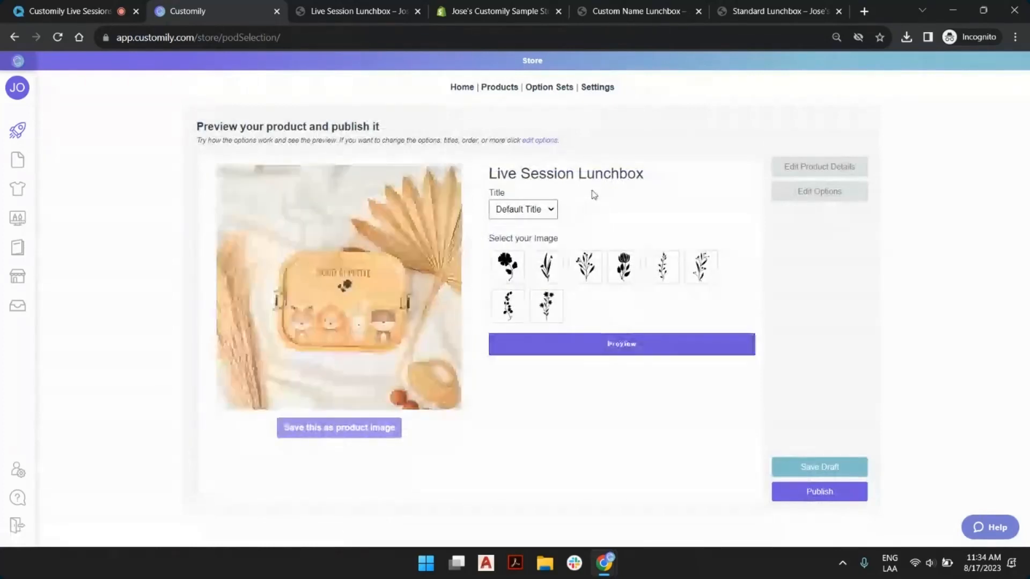
Preview the lunchbox enlarged with the first flower, and try the second, third and fourth flower images on it.
click(592, 355)
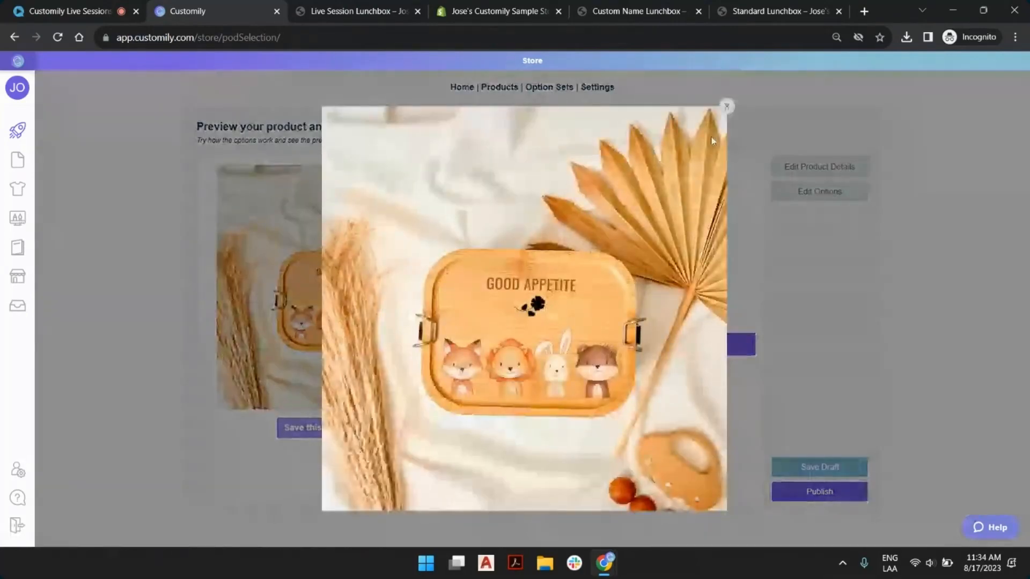
click(726, 105)
click(546, 266)
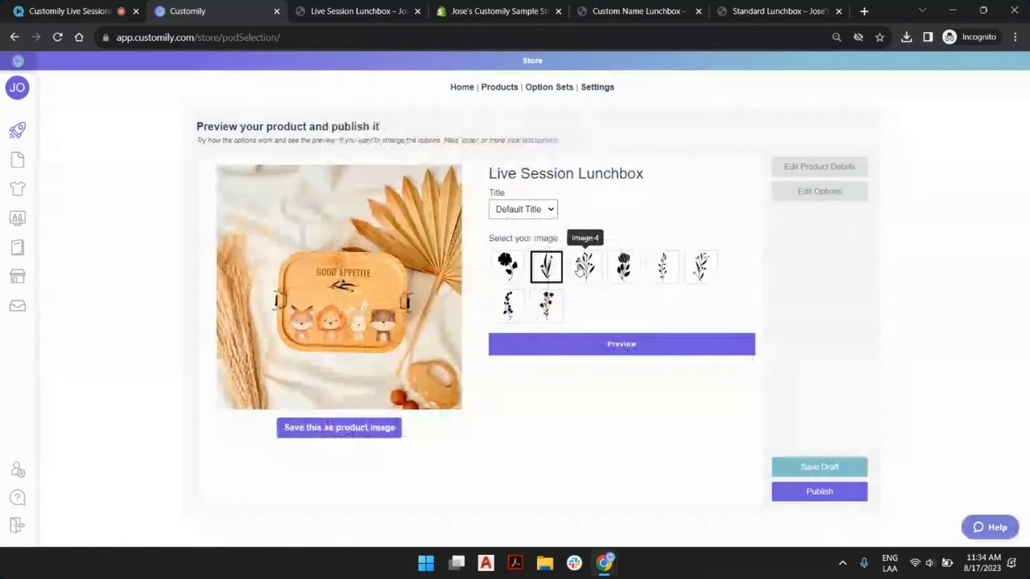
click(582, 268)
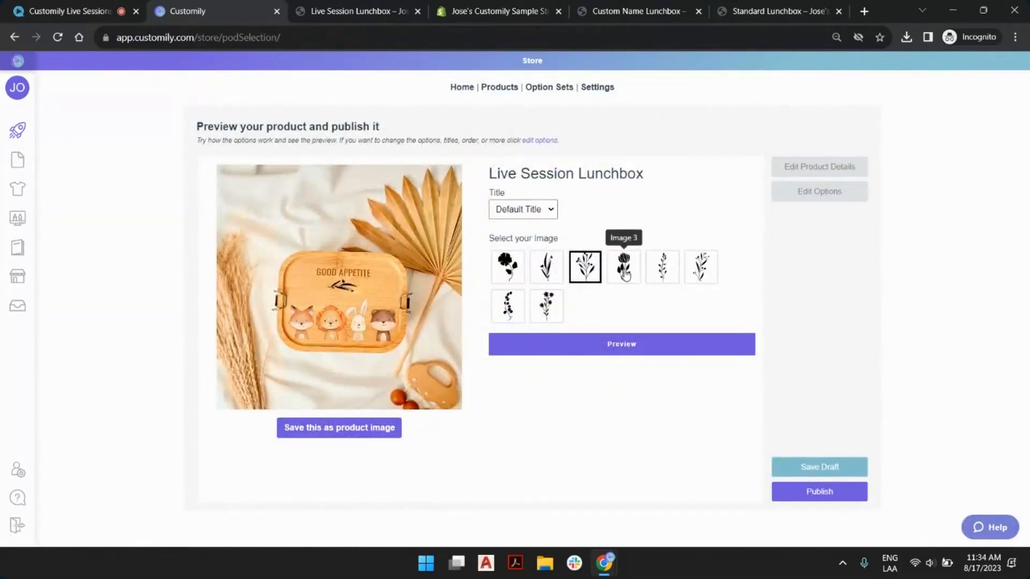
click(624, 271)
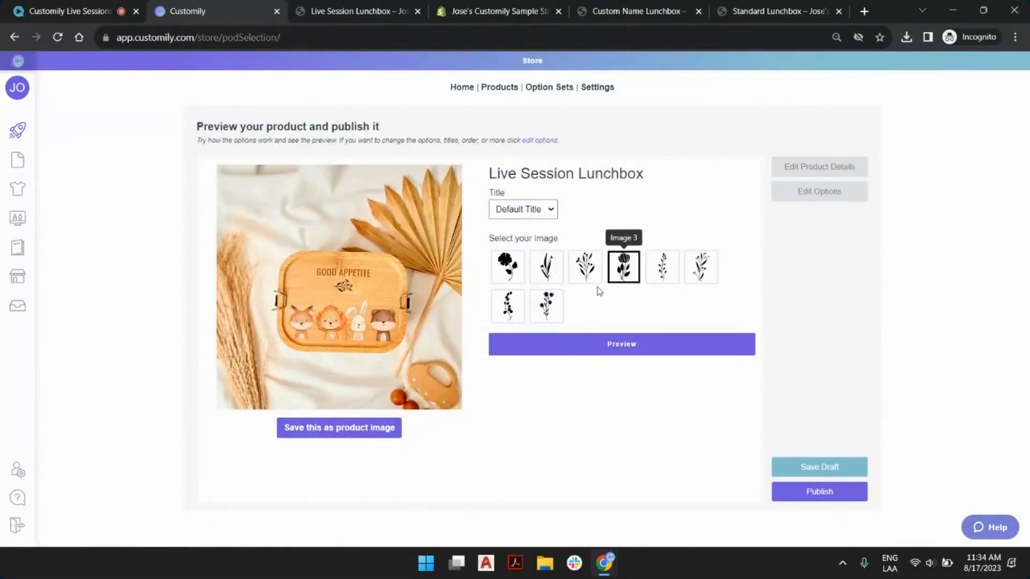
Preview the lunchbox with the last flower image, Image 7, and save that preview as the product image.
click(548, 314)
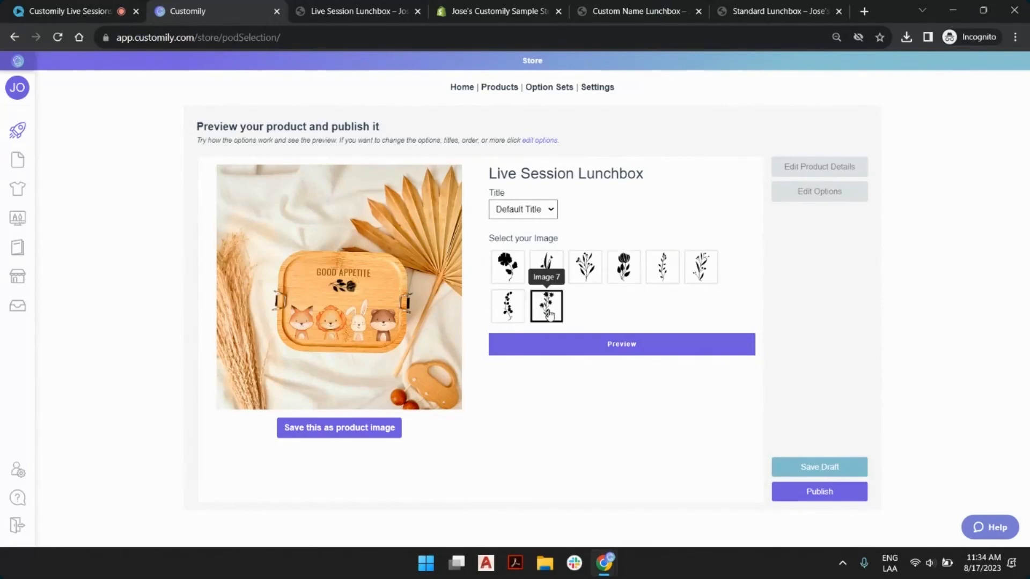
click(617, 352)
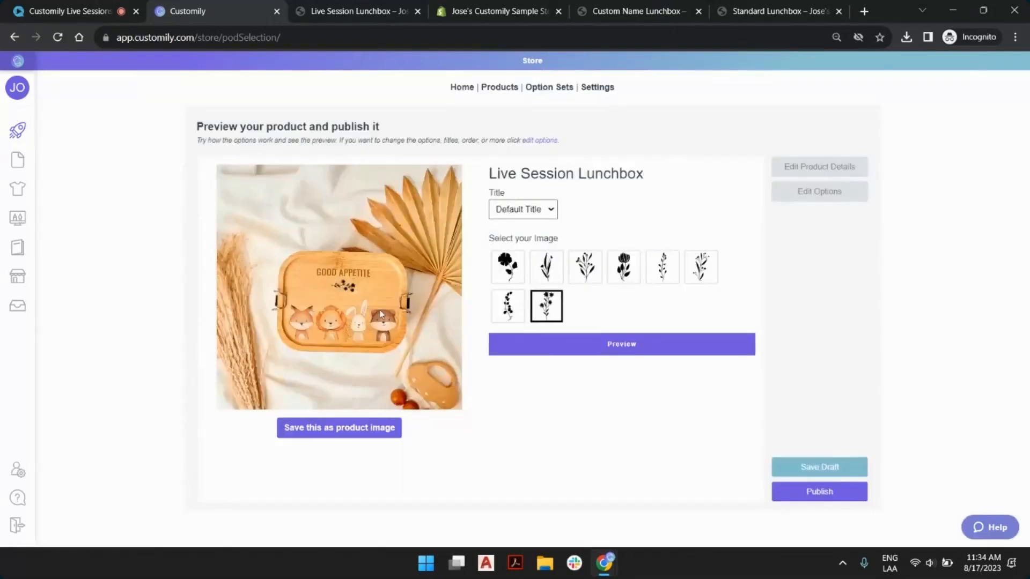
click(340, 429)
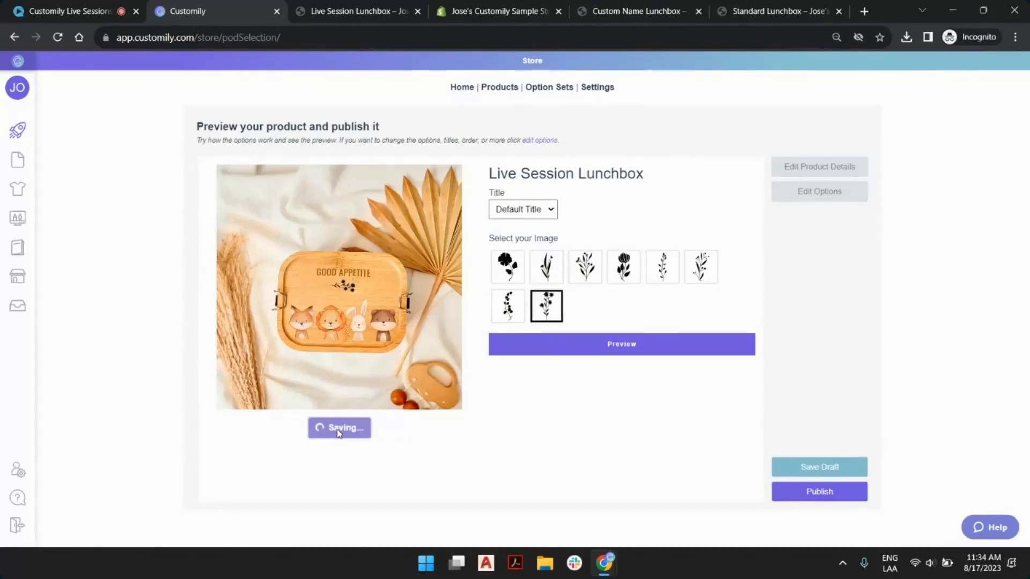
Change the product title to Live Session Flowers Lunchbox, set the price to 32, and save the product details.
click(797, 168)
click(593, 161)
text(Flower)
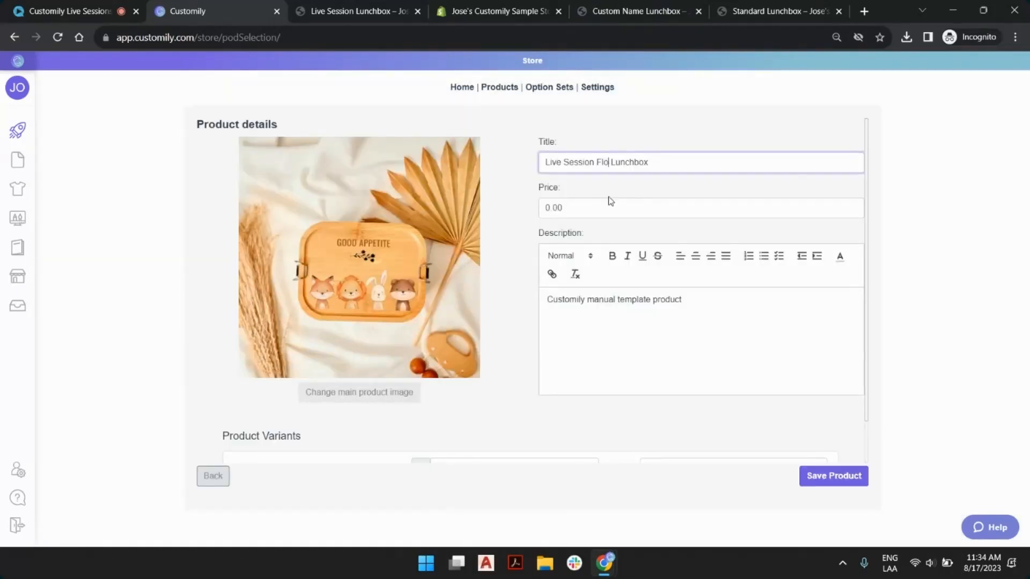
text(s)
key(Tab)
text(28)
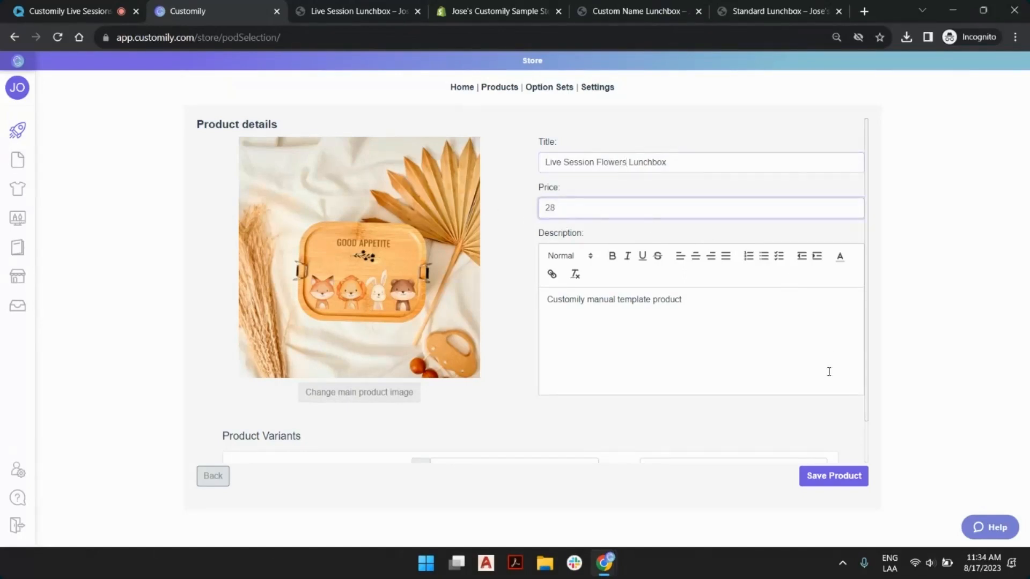
key(BackSpace)
key(BackSpace)
text(32)
click(840, 479)
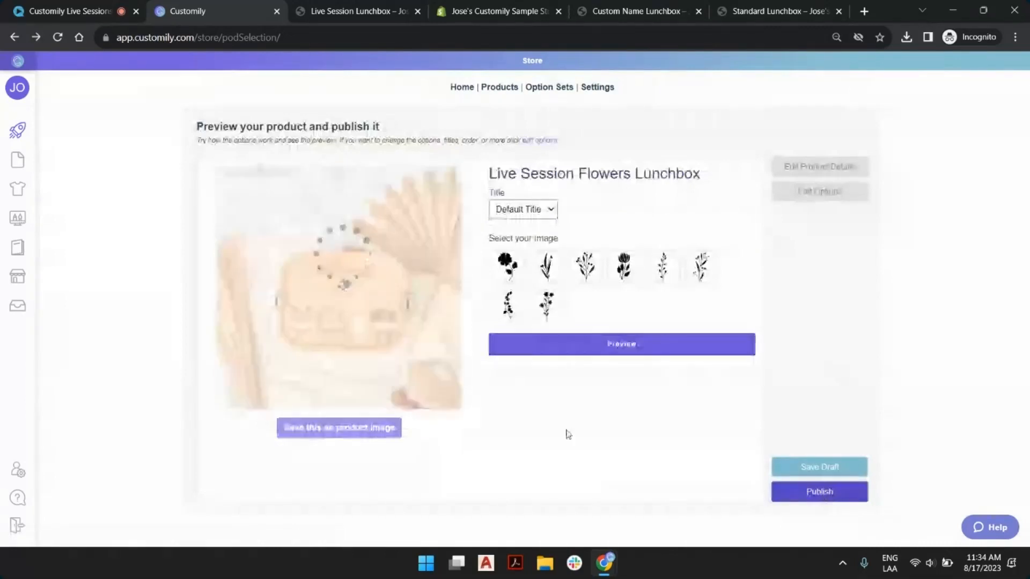
Publish the product and test the last two flower images on its store page.
click(824, 496)
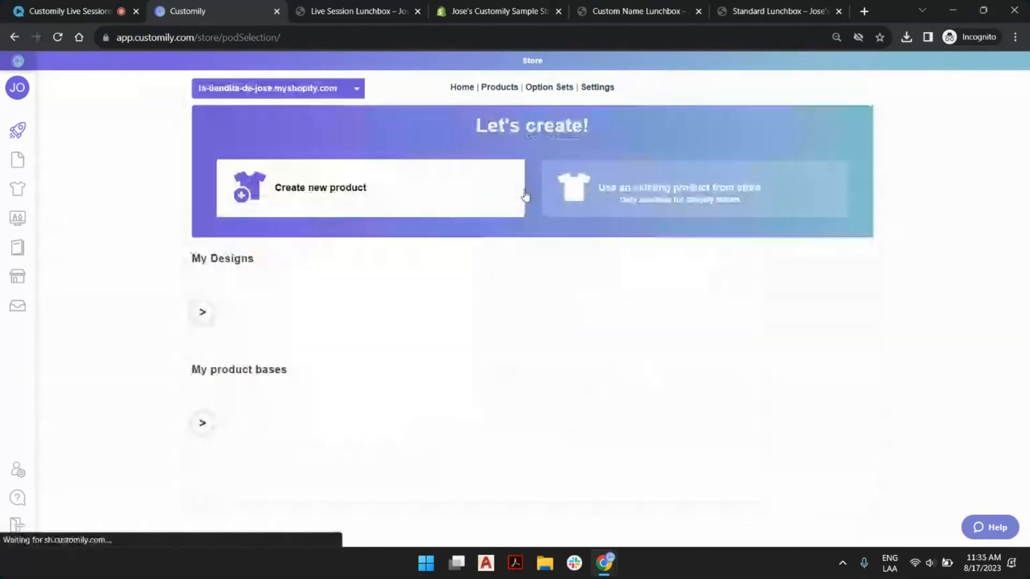
scroll(391, 421, down, 4)
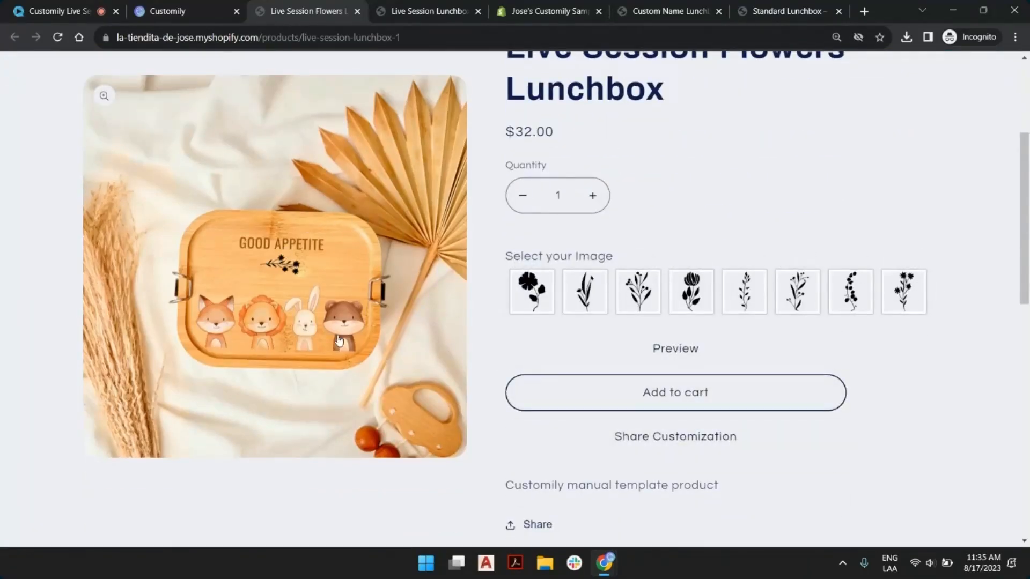
click(903, 291)
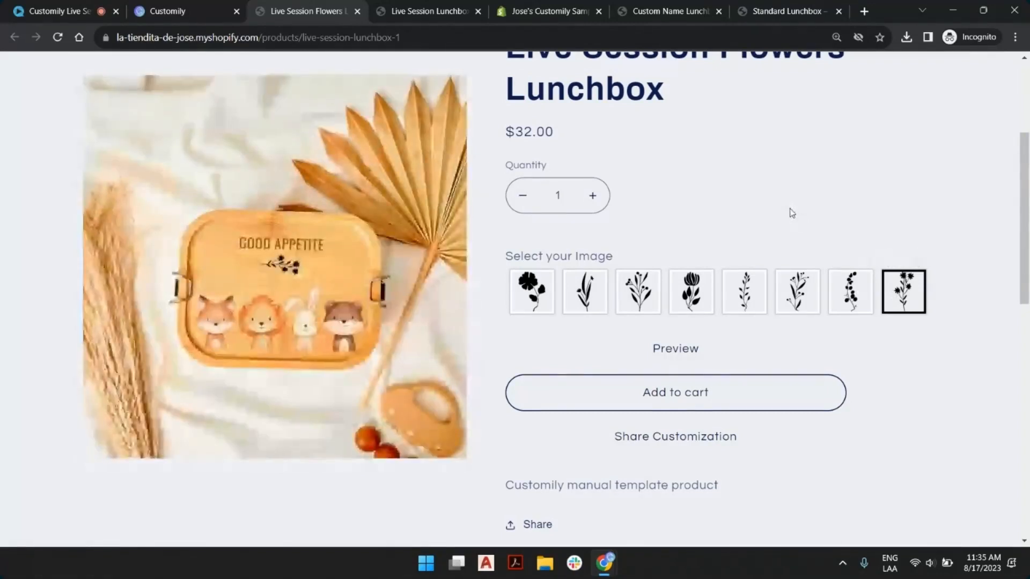
click(851, 290)
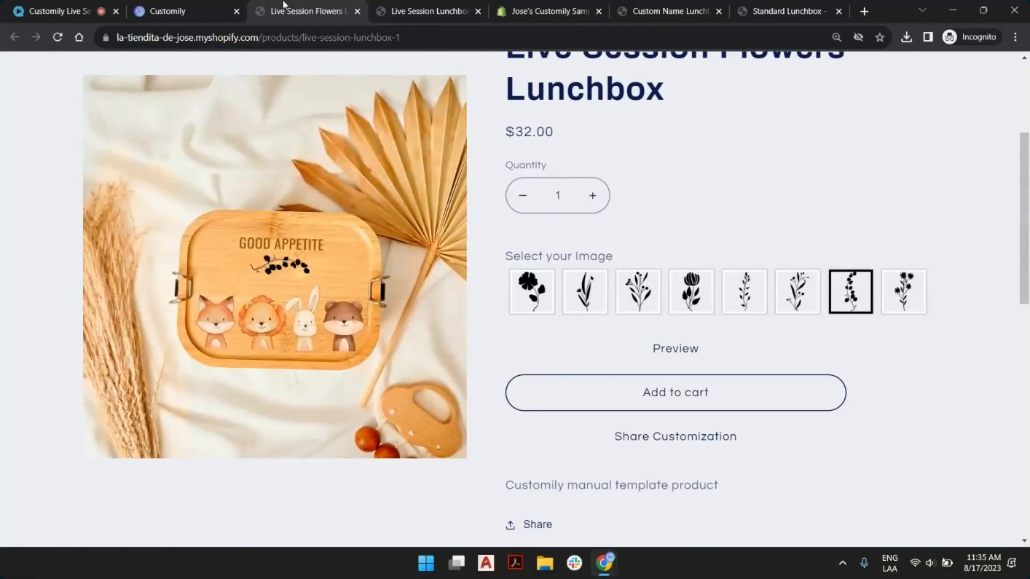
Switch to the Shopify admin and sort the product list by creation date, newest first.
click(189, 8)
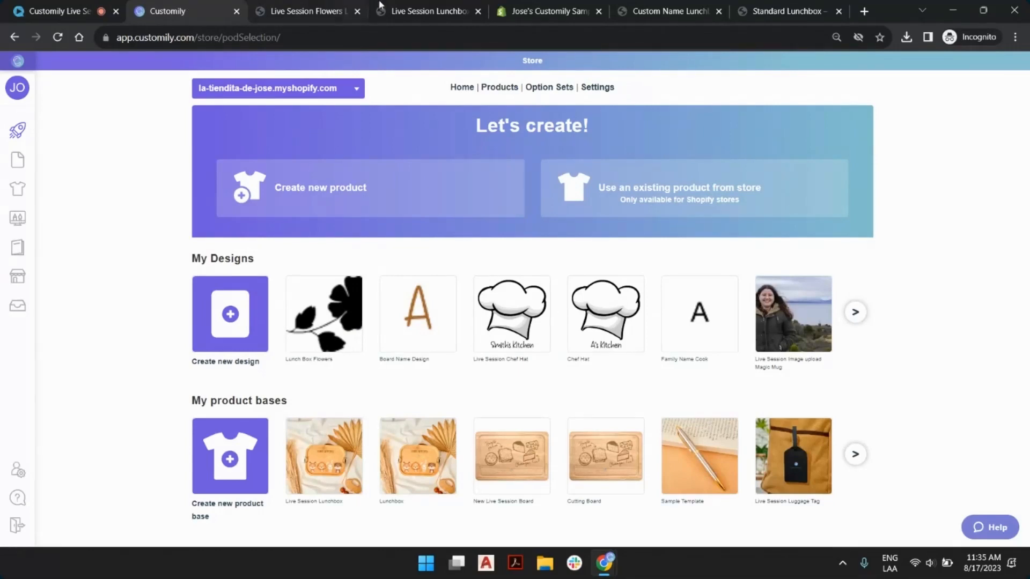
click(554, 12)
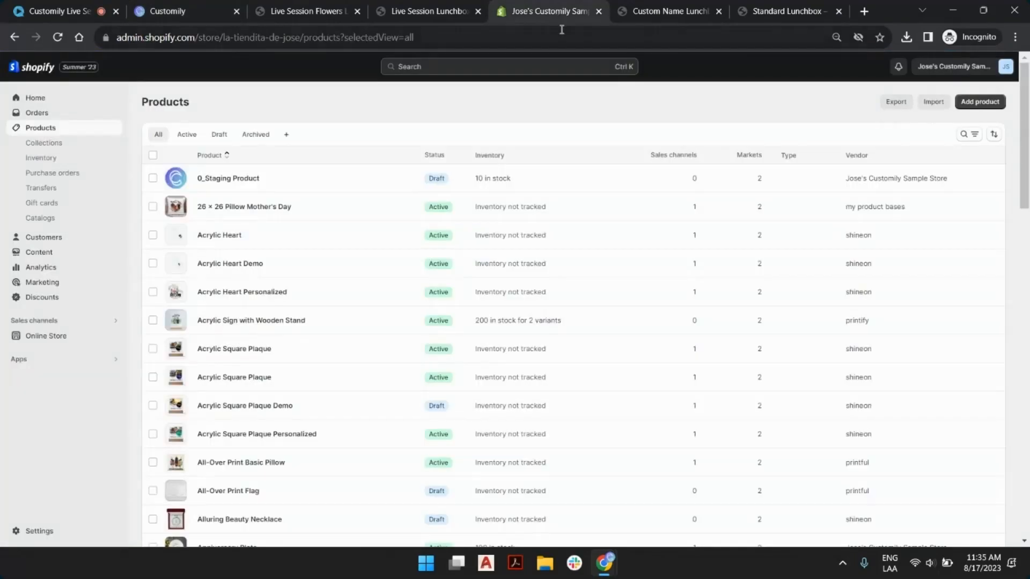
click(996, 136)
click(958, 184)
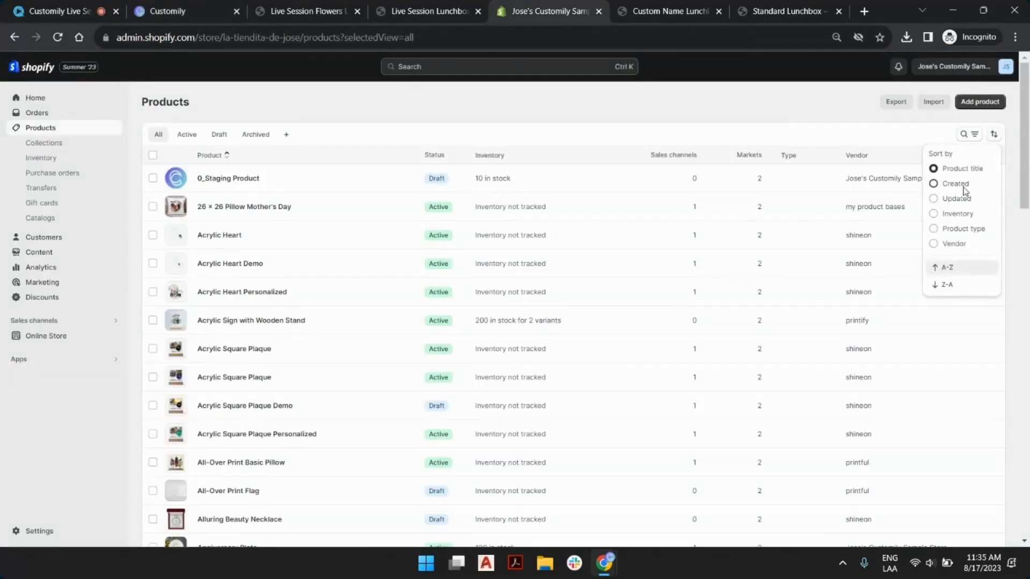
click(956, 286)
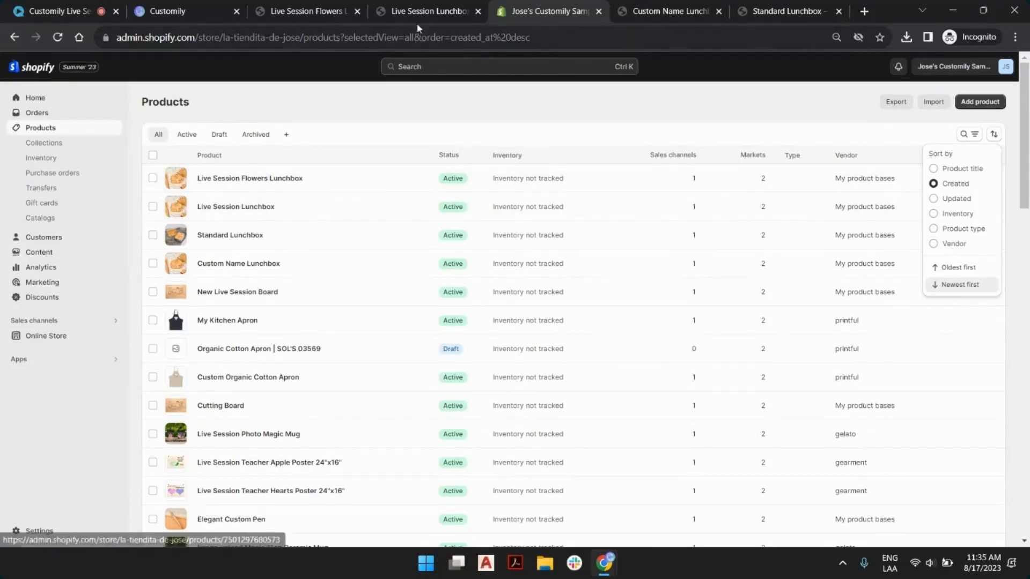
Review the store pages of the Live Session Lunchbox and the Live Session Flowers Lunchbox.
click(383, 9)
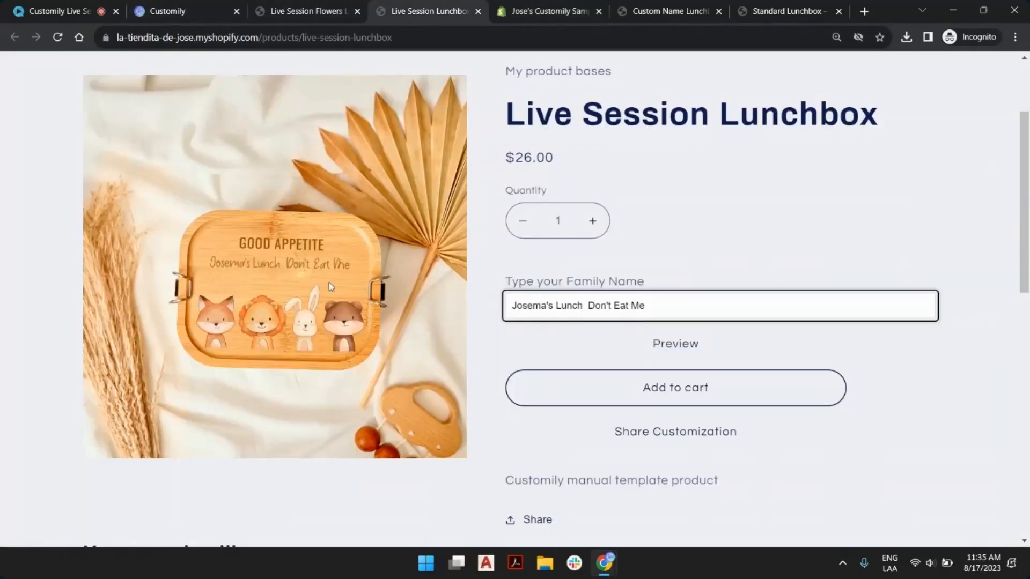
click(316, 11)
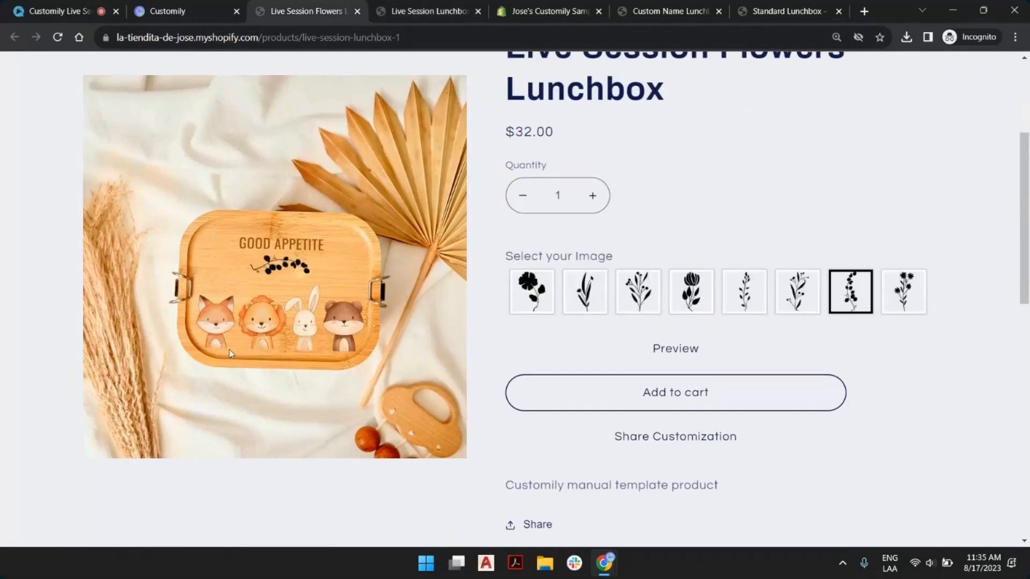
Switch to Customily and find the ID of the Live Session Lunchbox - Lunch Box Flowers template on the last page of the templates list.
click(166, 11)
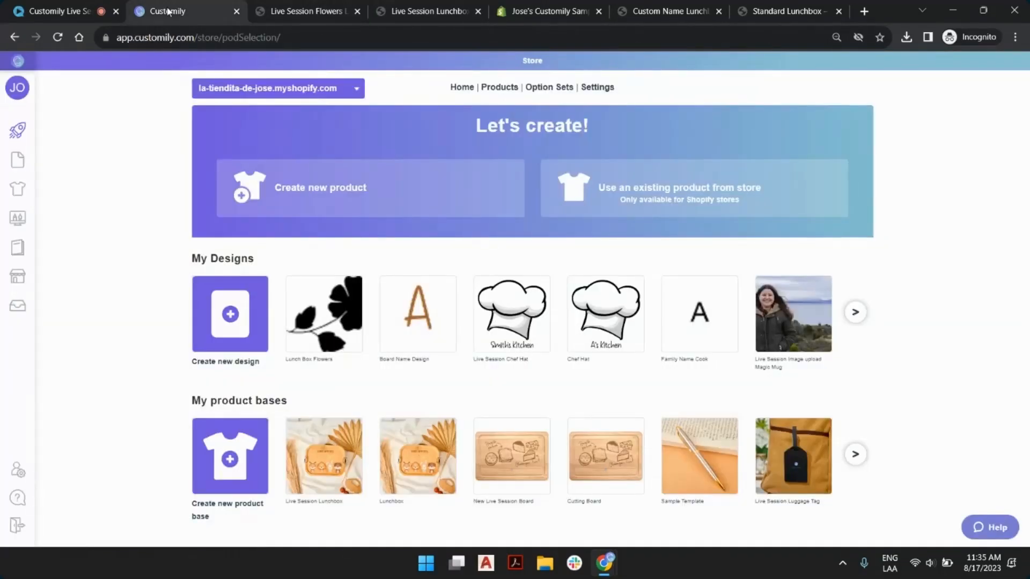
mouse_move(27, 213)
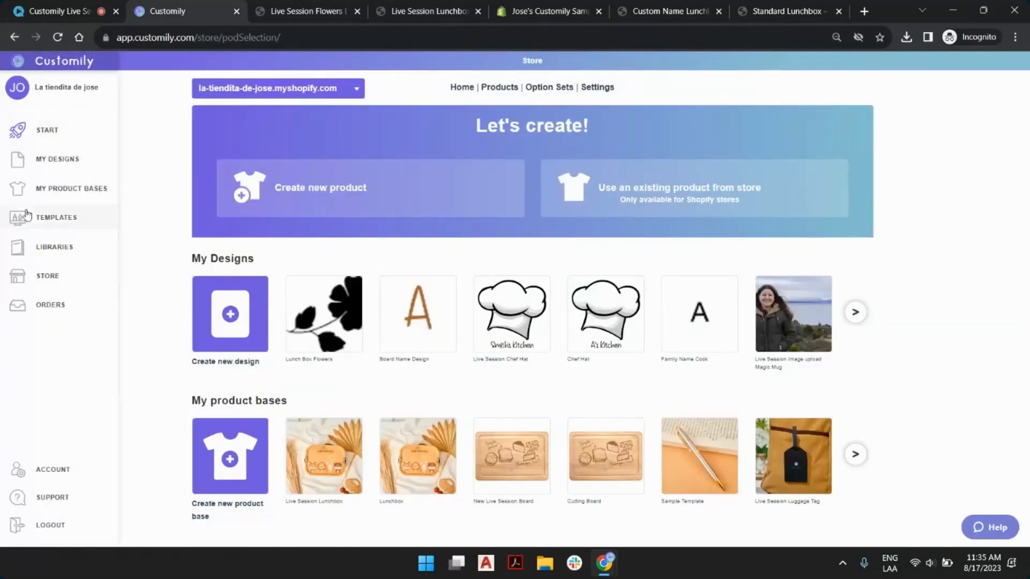
click(58, 219)
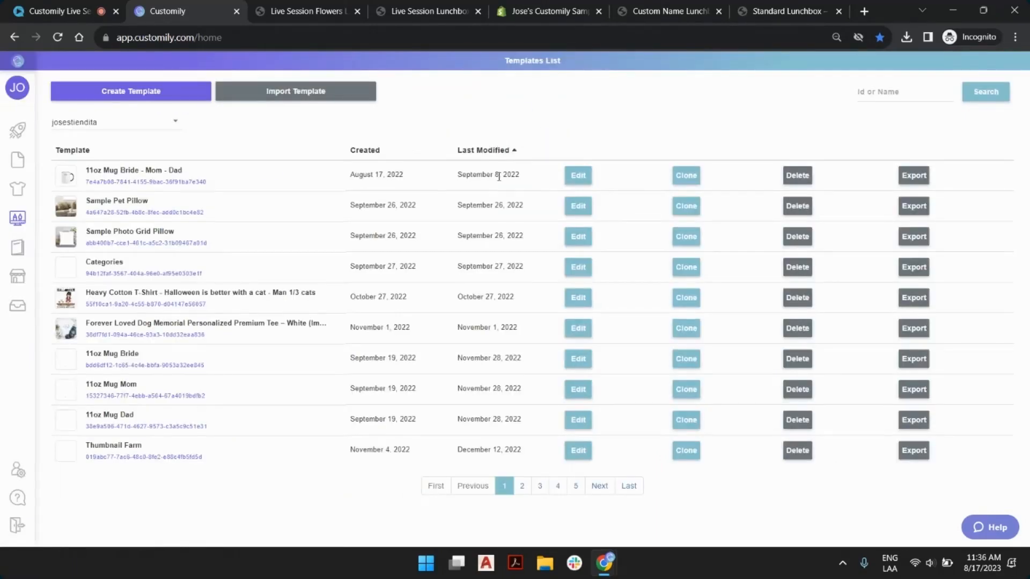
click(625, 486)
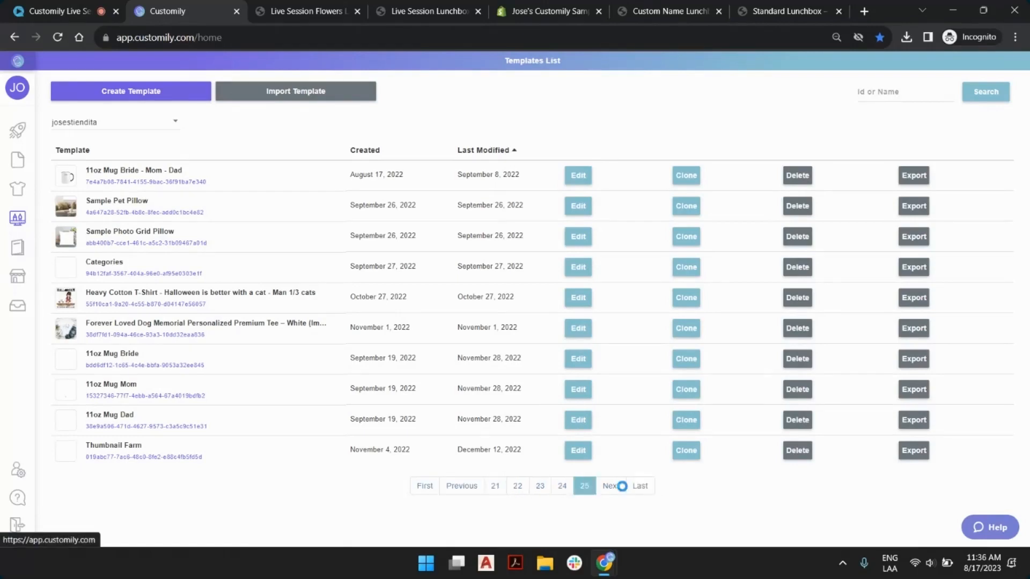
mouse_move(97, 294)
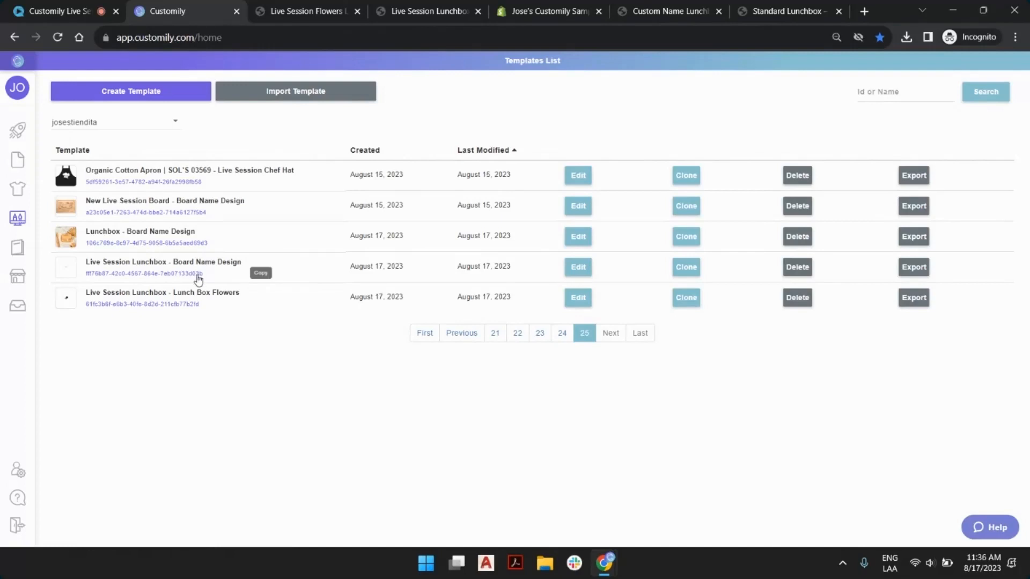
drag(204, 304, 101, 304)
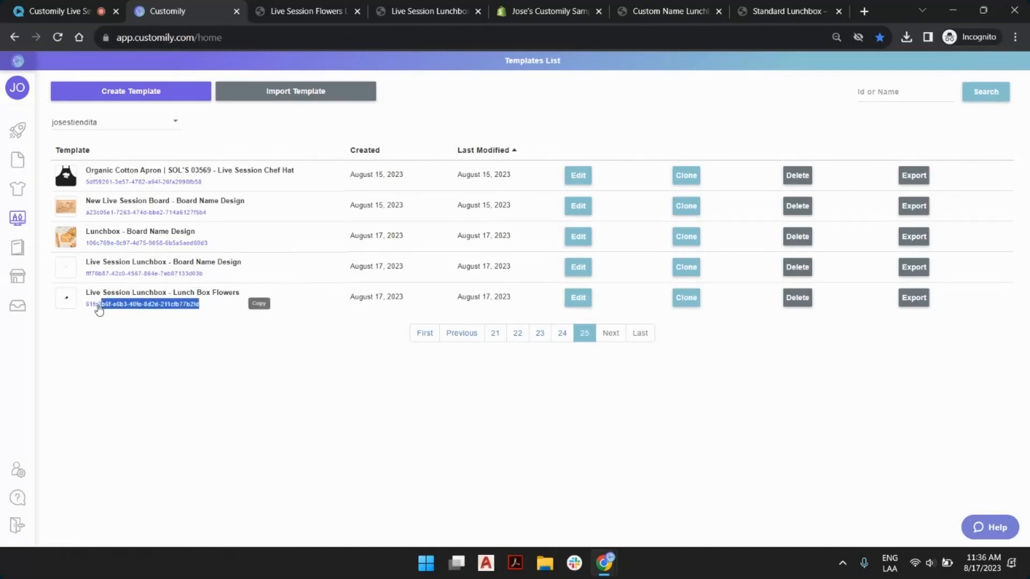
click(152, 392)
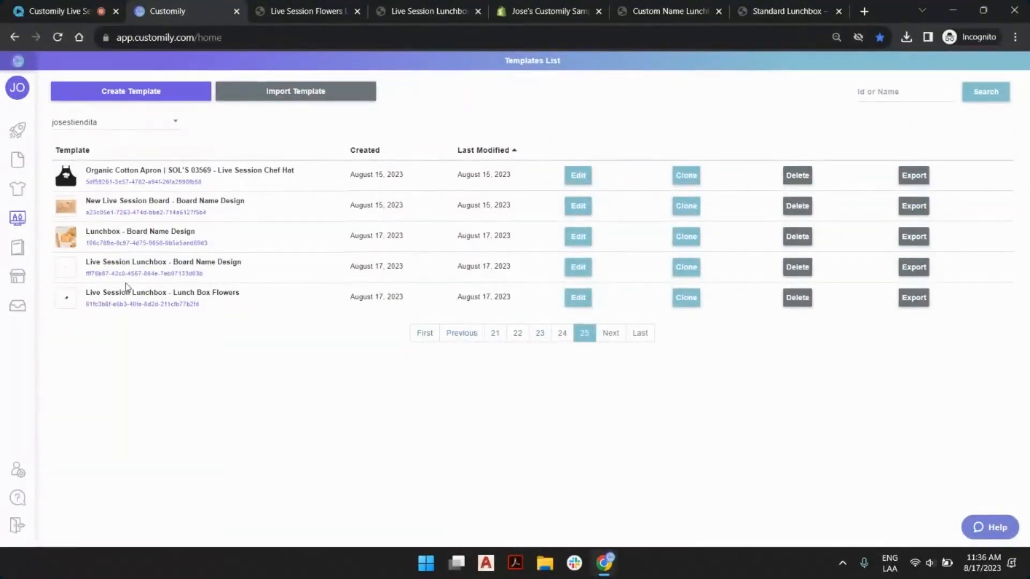
Open the Live Session Lunchbox - Lunch Box Flowers template for editing and inspect its production file size and flower artwork.
click(577, 304)
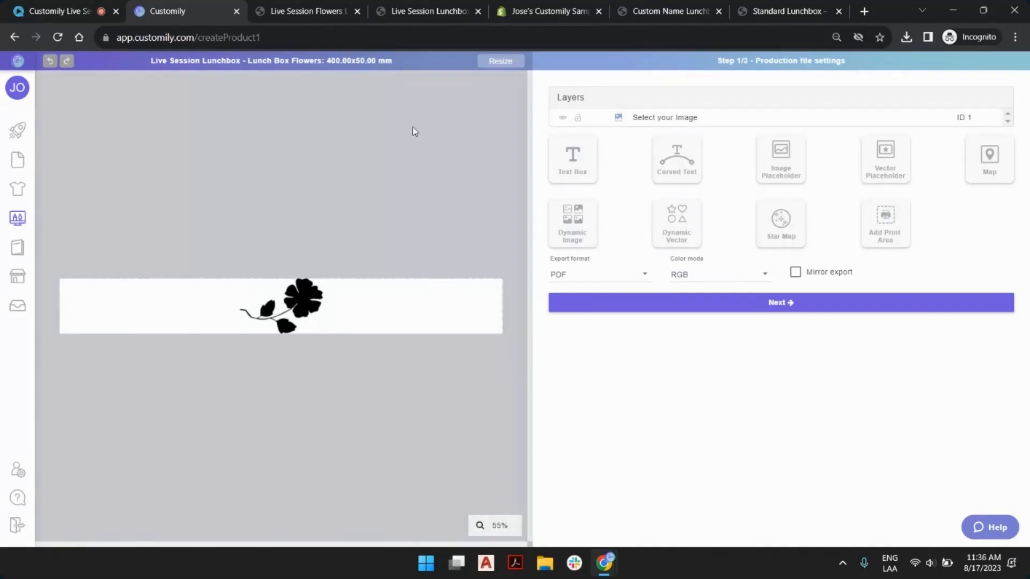
drag(396, 64, 322, 63)
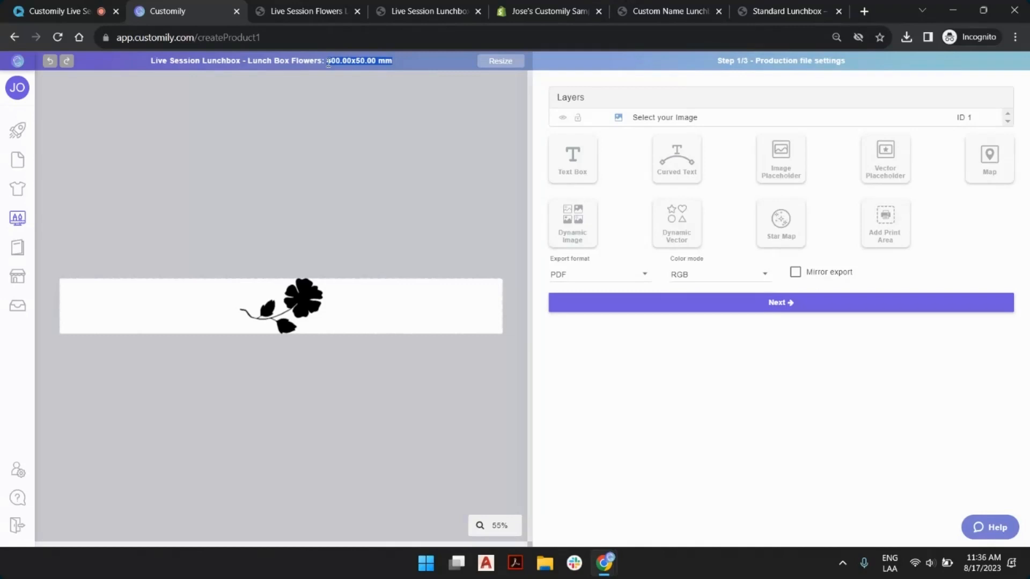
click(331, 301)
click(474, 245)
Go on to the template's preview settings and inspect the Product images and Select your Image layers.
click(802, 304)
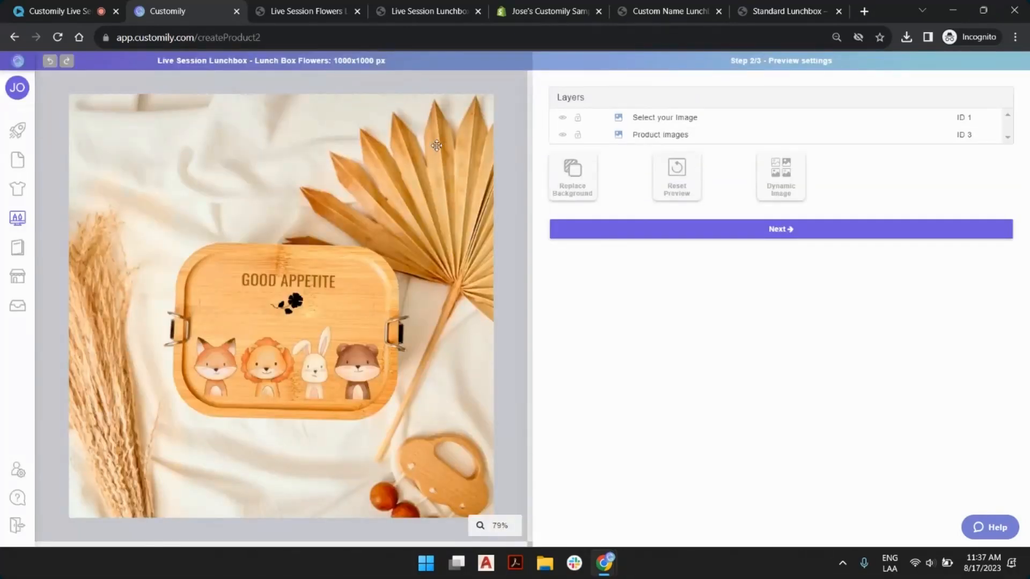
click(711, 138)
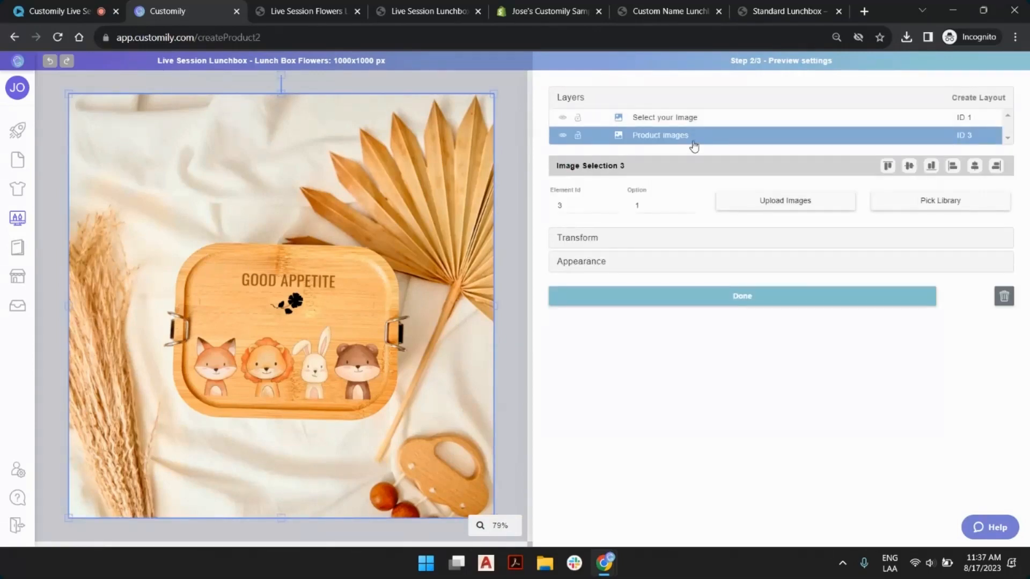
click(673, 120)
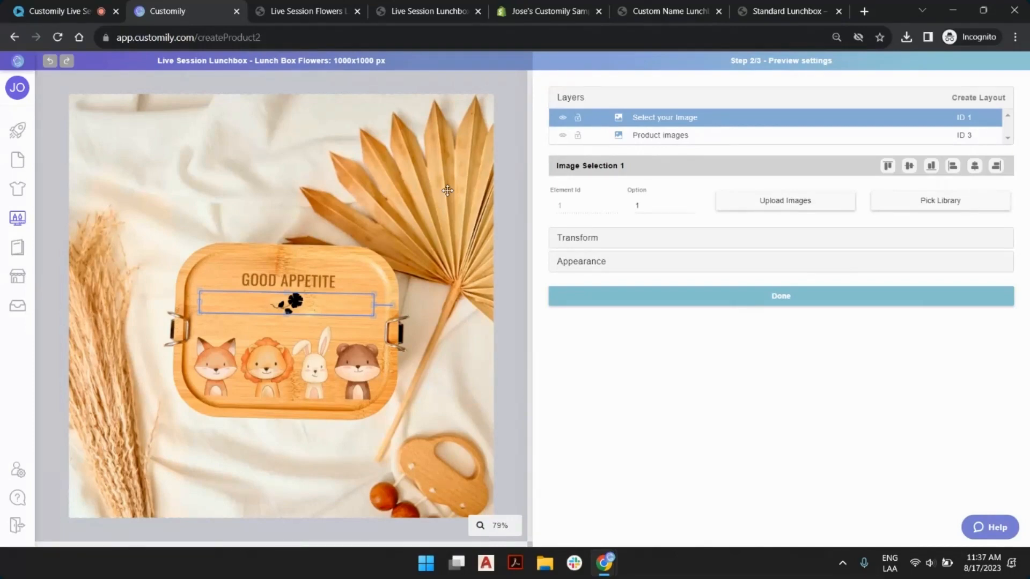
click(513, 143)
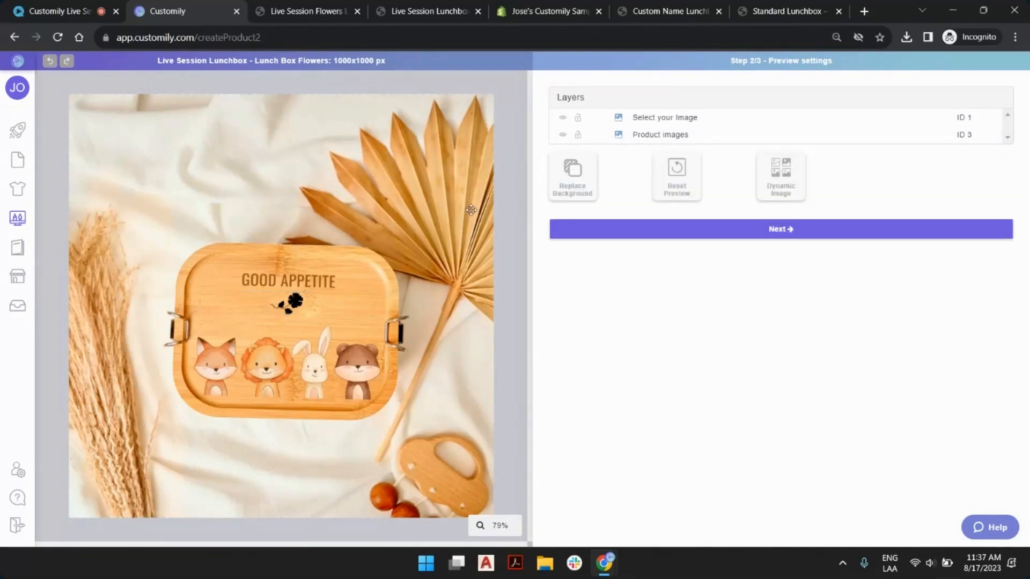
Go on to the template review and test image option 4 on the Select your Image layer, comparing the production file with the preview.
click(826, 235)
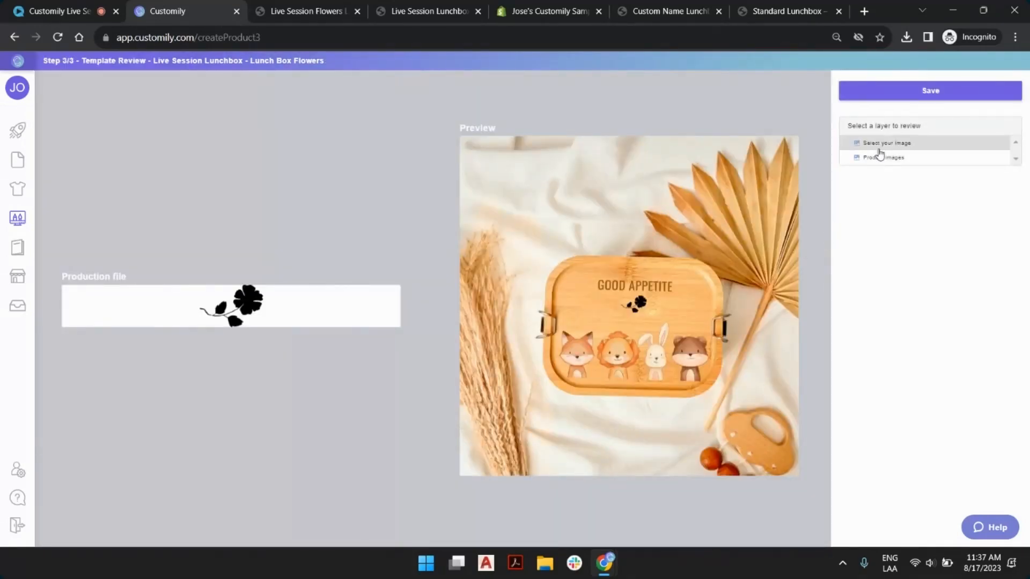
click(906, 146)
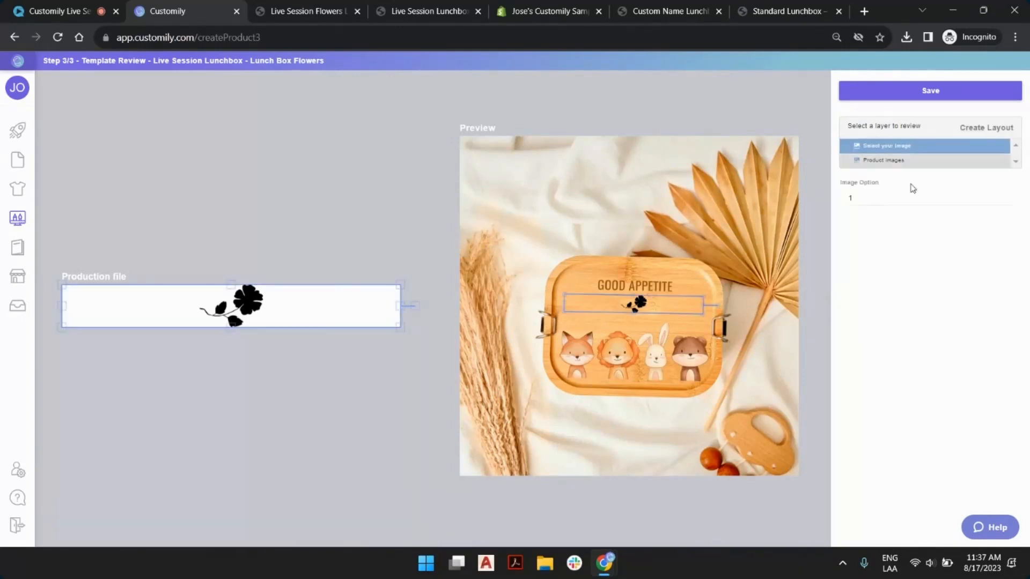
click(1009, 196)
click(1008, 196)
click(1009, 196)
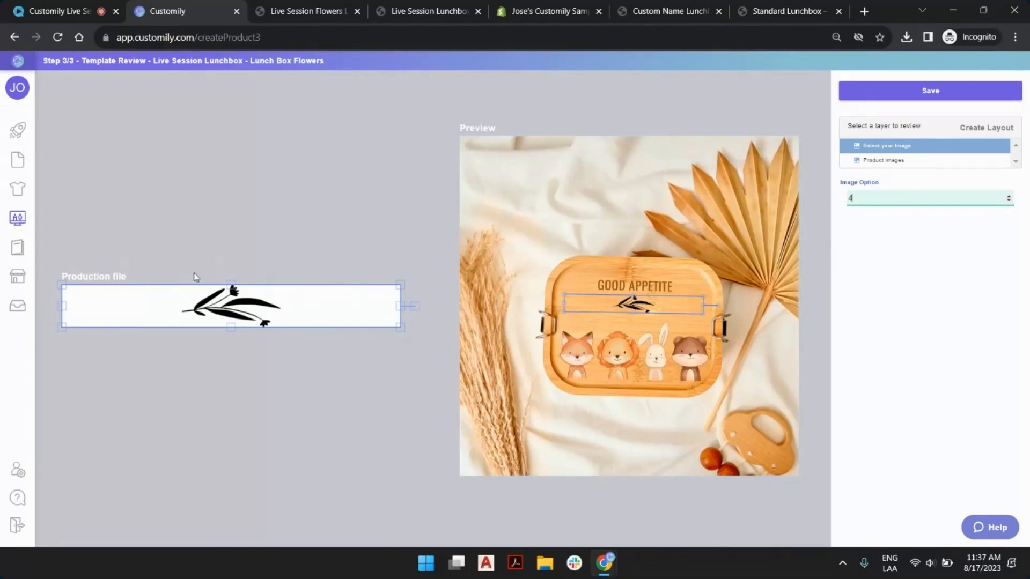
click(252, 207)
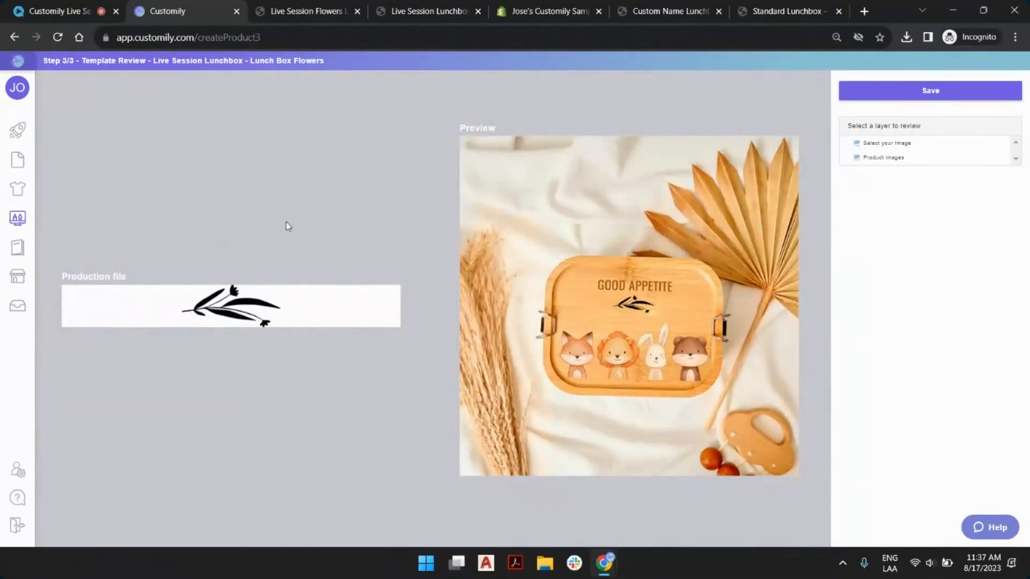
click(233, 323)
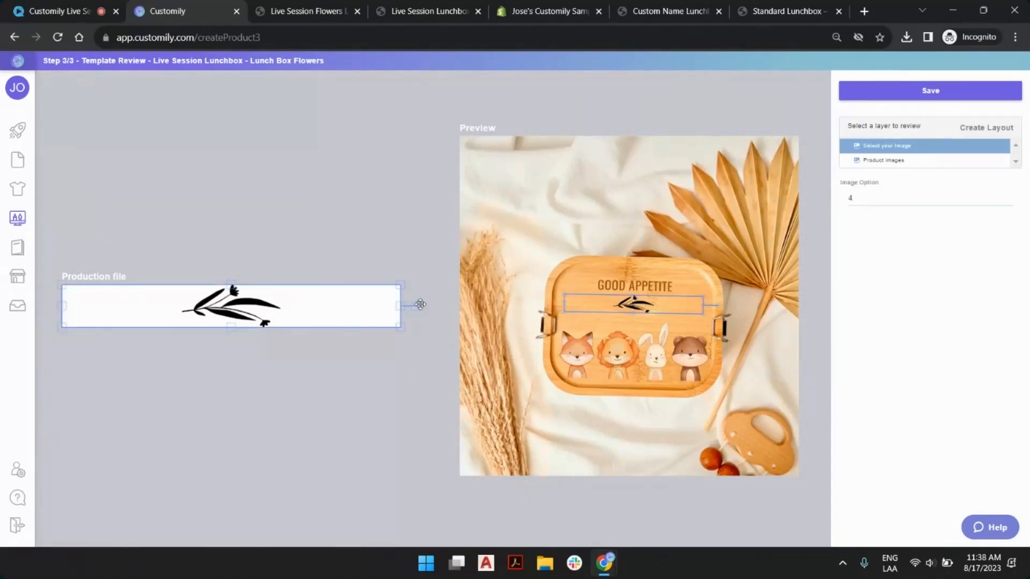
click(517, 146)
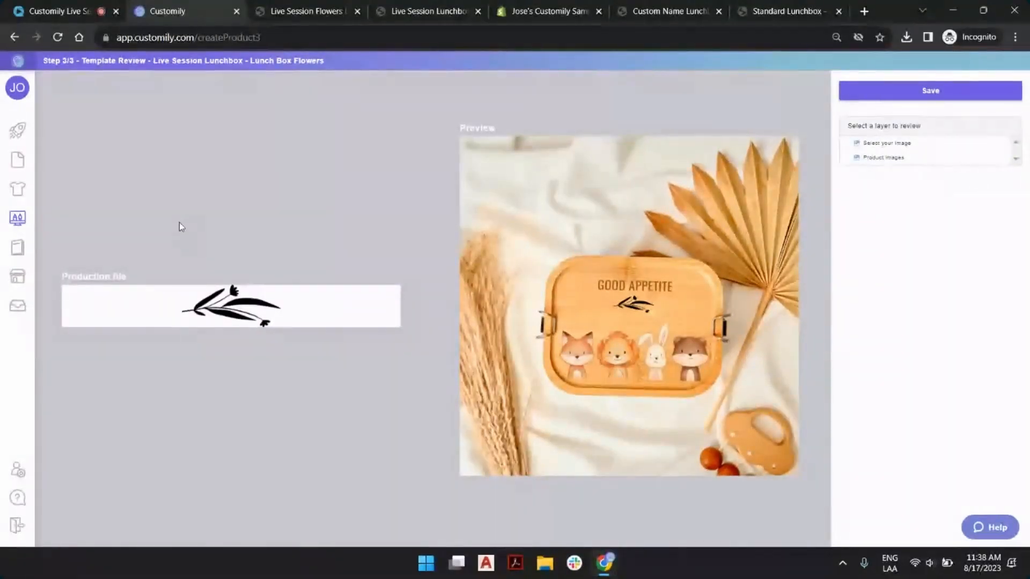
Leave the template without saving and open the Store section.
mouse_move(6, 145)
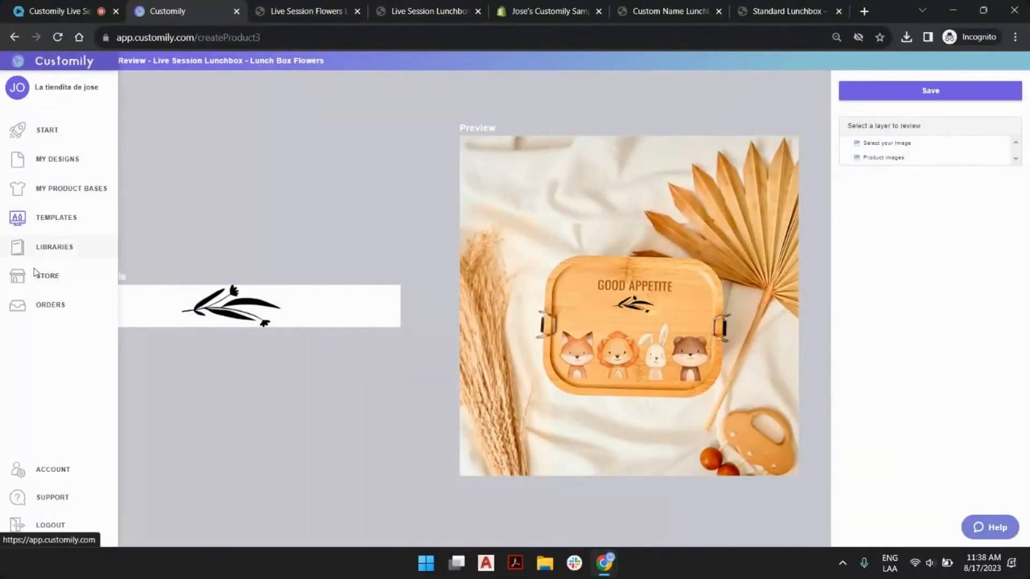
click(56, 281)
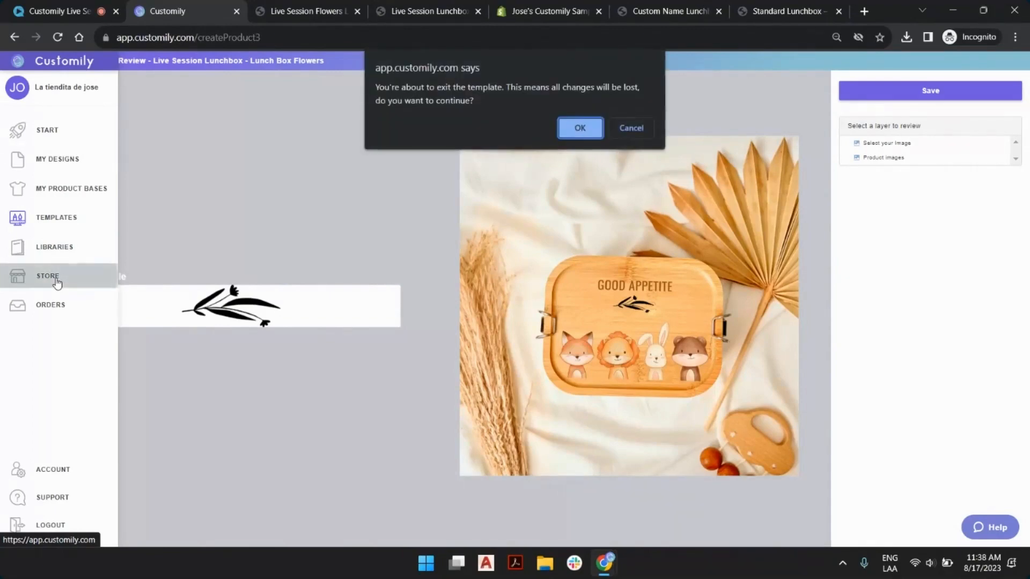
click(590, 133)
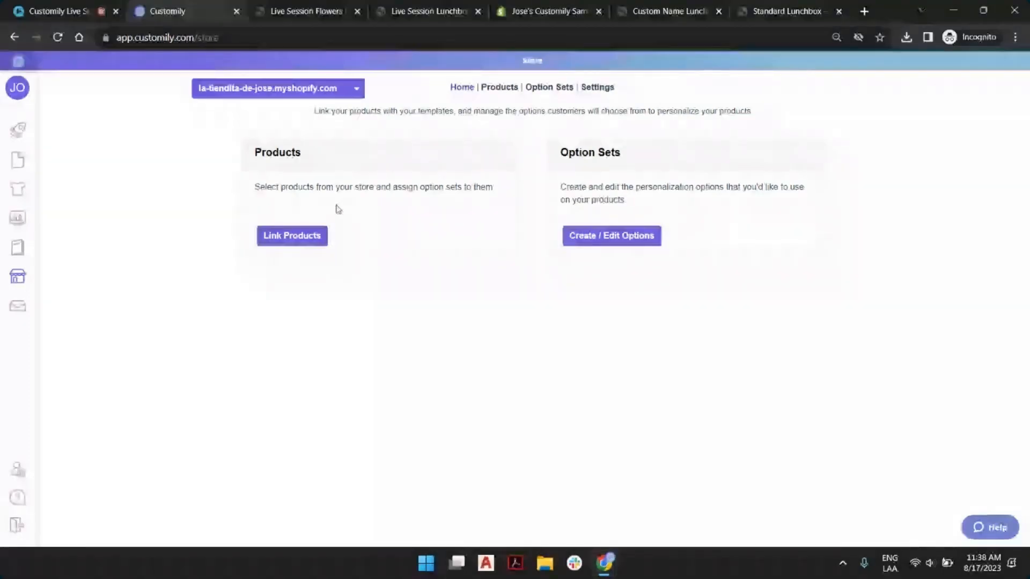
Check which stores are connected, both on the Store home page and in the product linking list.
click(356, 88)
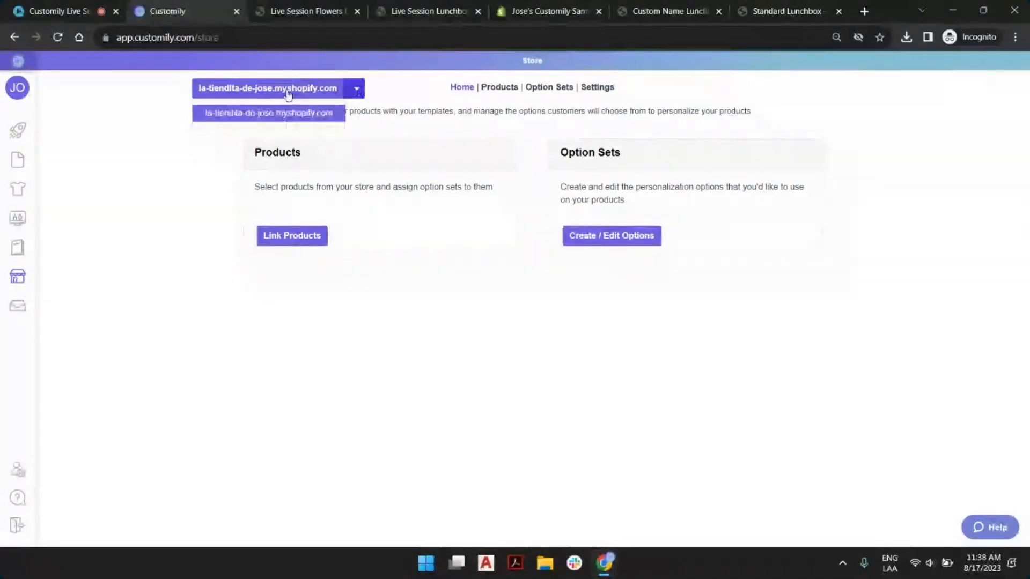
click(343, 287)
click(310, 237)
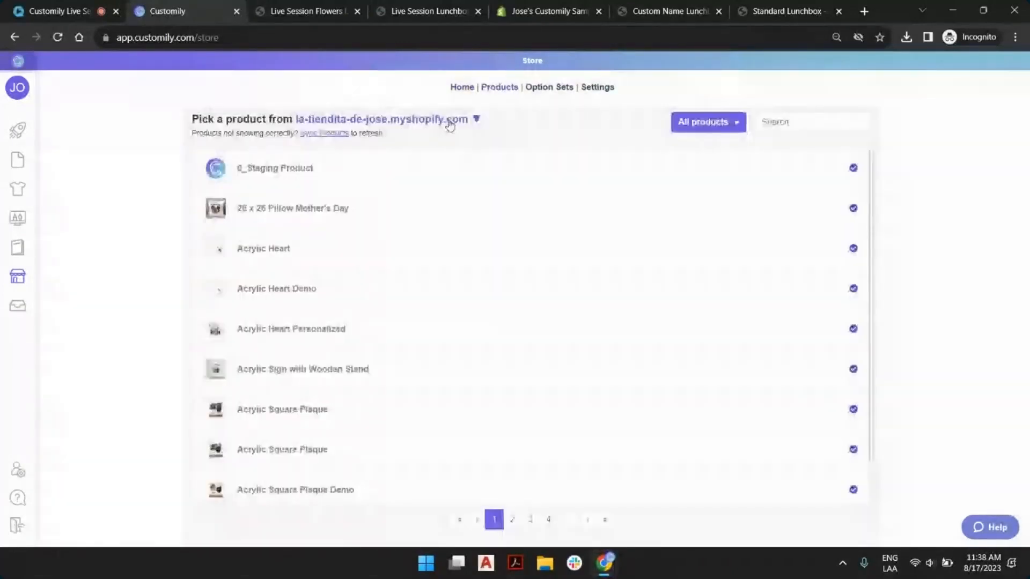
click(450, 124)
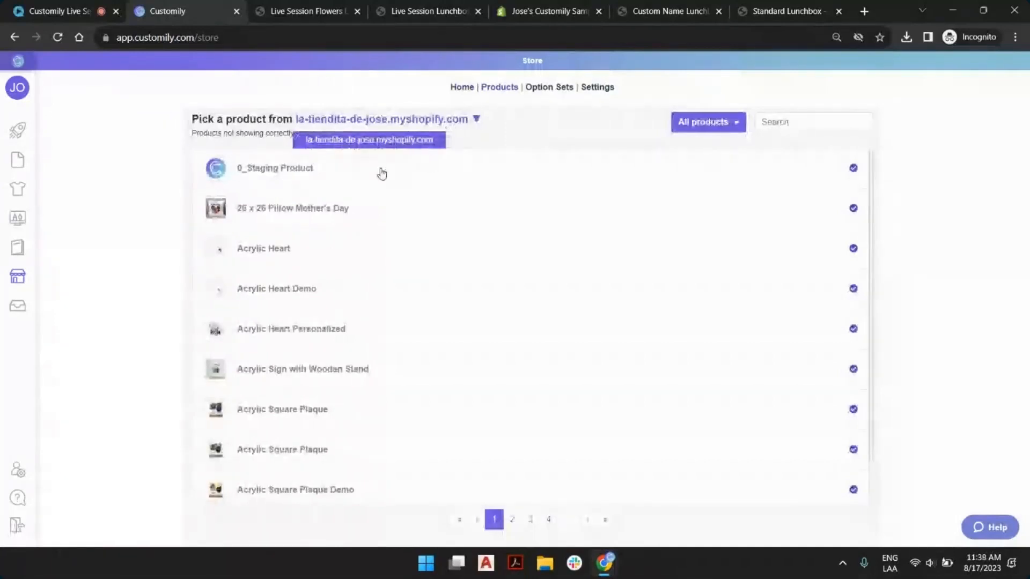
Filter the store's products to those not linked to Customily and sync the product list.
click(544, 136)
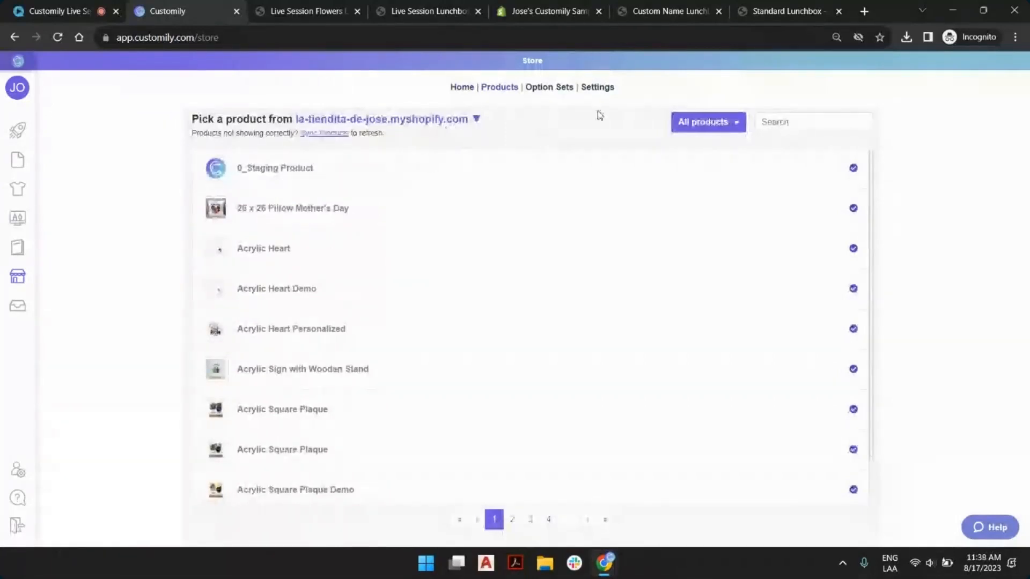
click(768, 121)
click(736, 123)
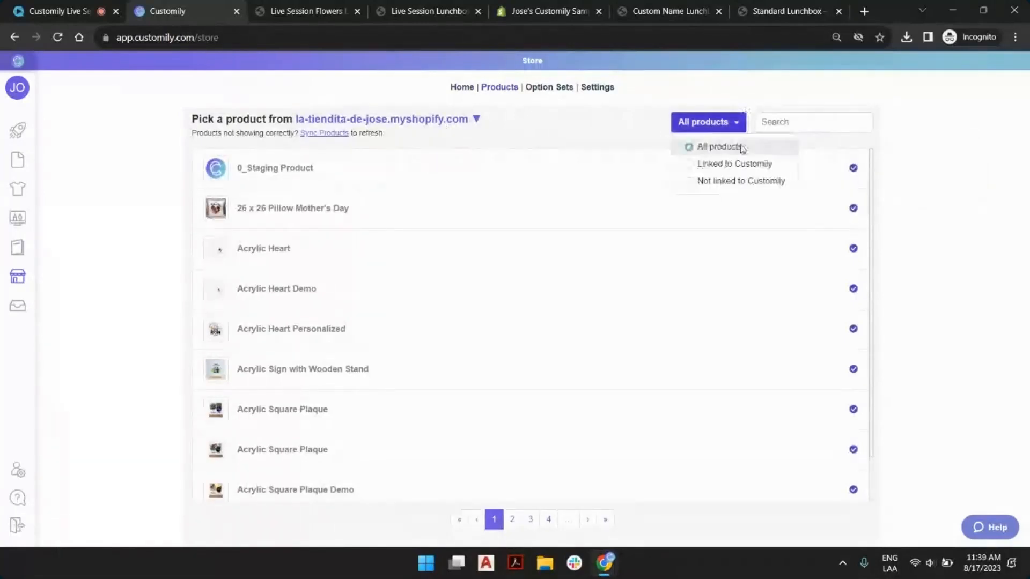
click(735, 181)
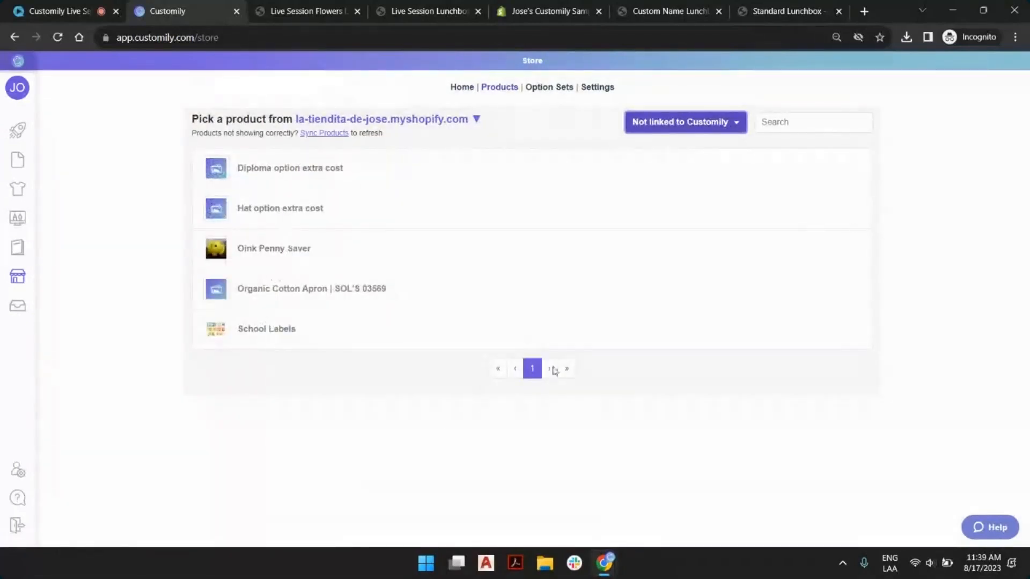
click(332, 134)
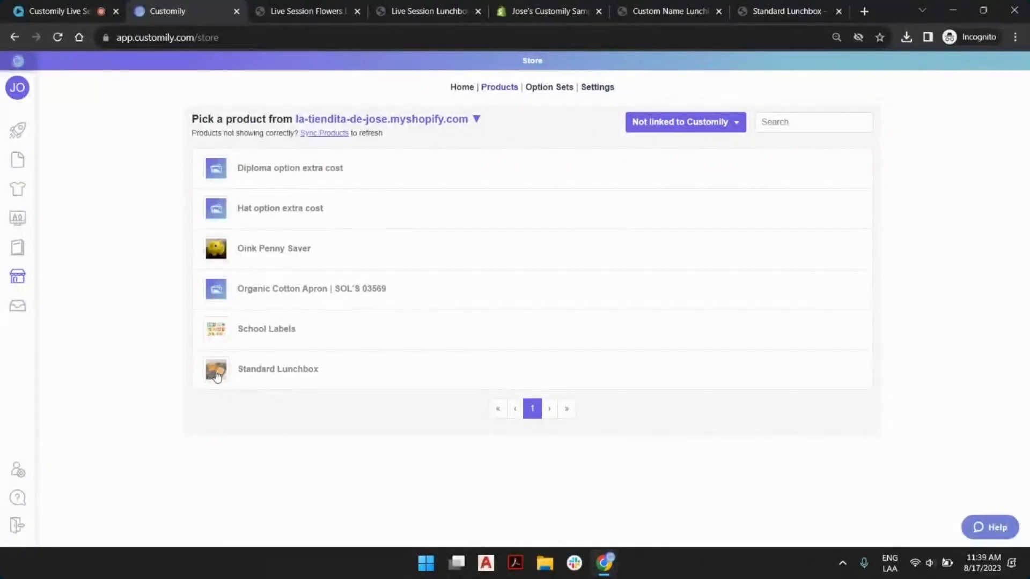
Check the Standard Lunchbox storefront preview page and return to the list of unlinked products.
click(292, 369)
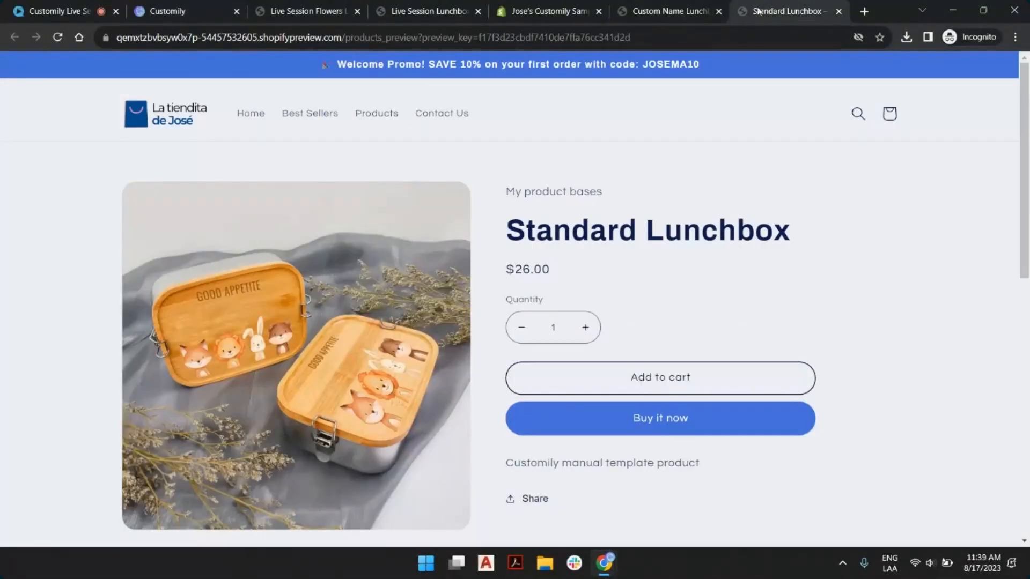
click(310, 6)
click(207, 7)
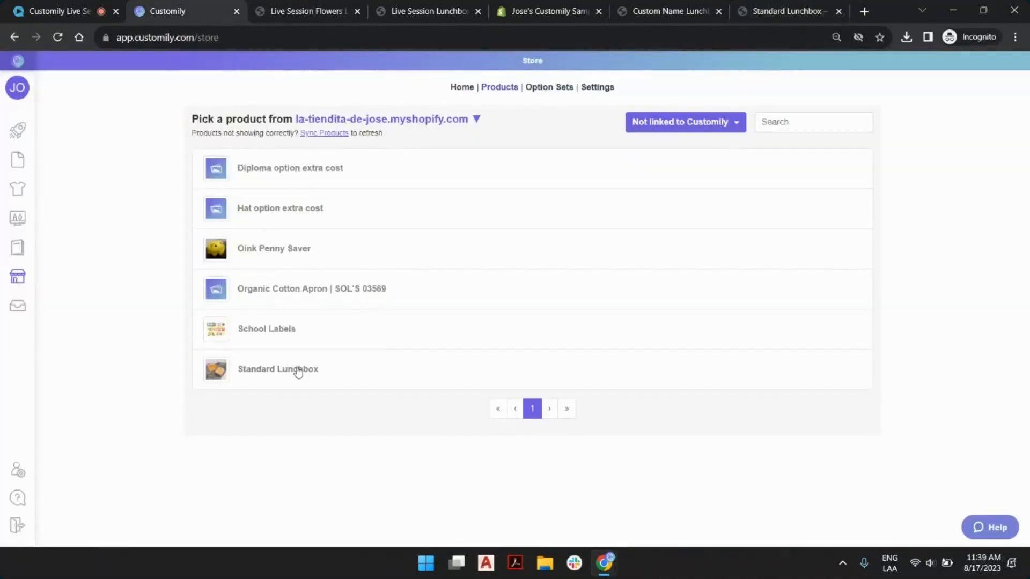
click(717, 128)
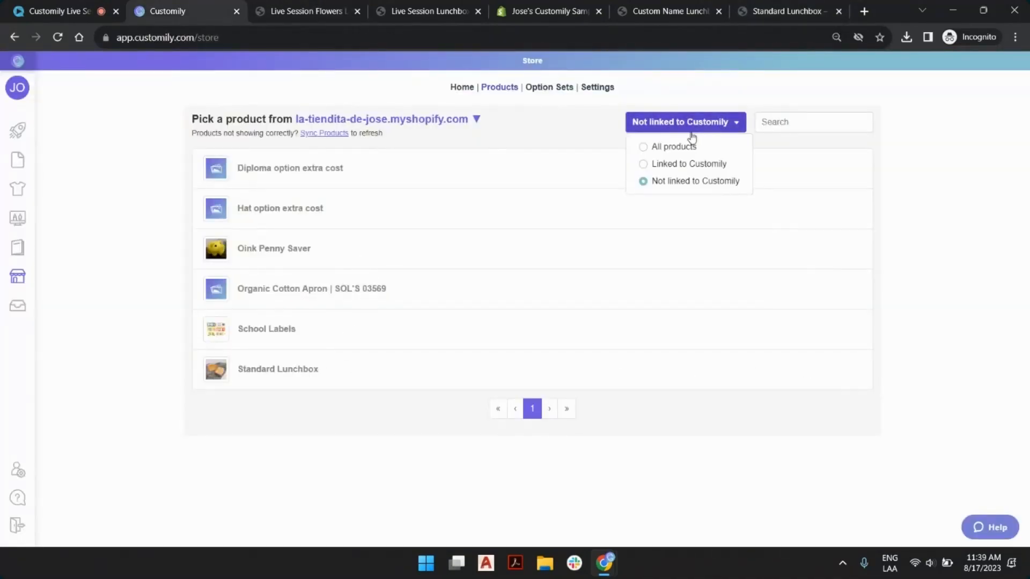
click(317, 423)
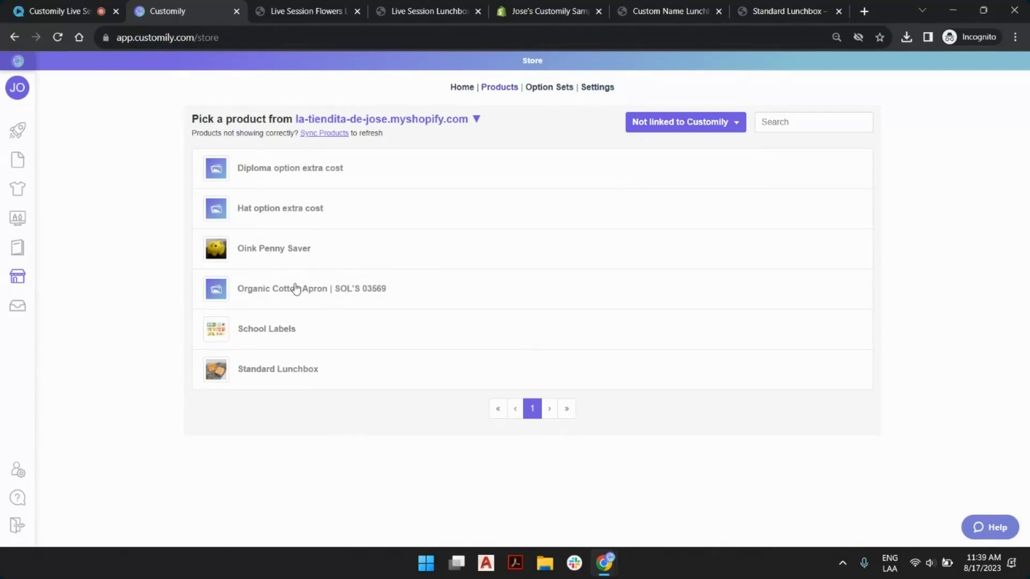
Filter the products to those linked to Customily, search for "lunchbo" and open Live Session Flowers Lunchbox.
click(721, 128)
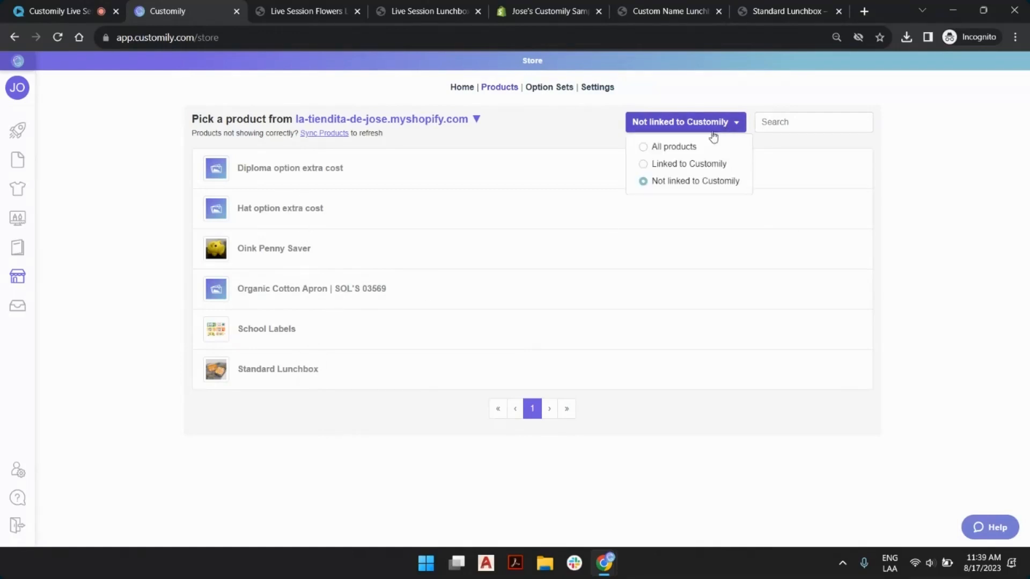
click(694, 165)
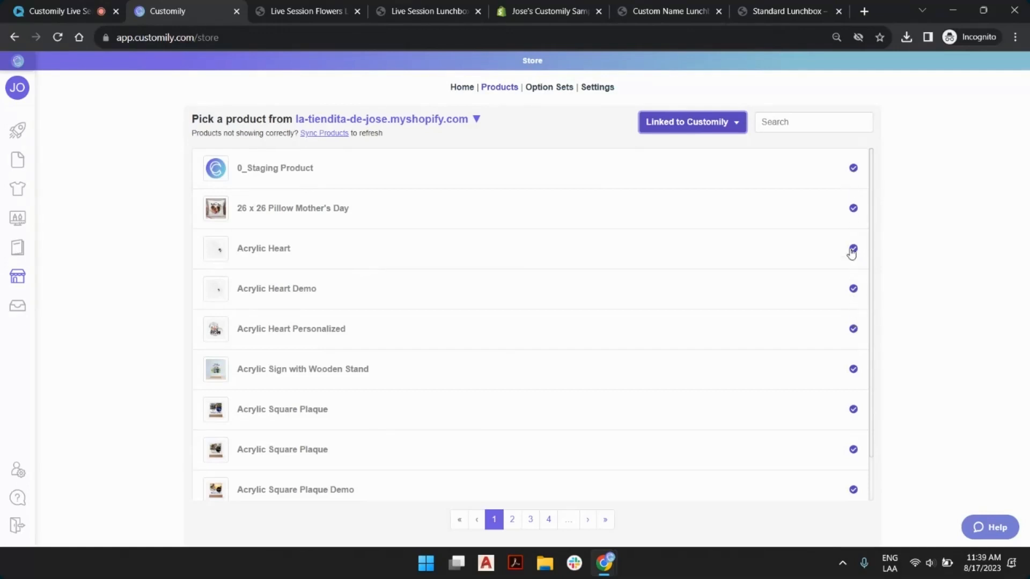
click(812, 120)
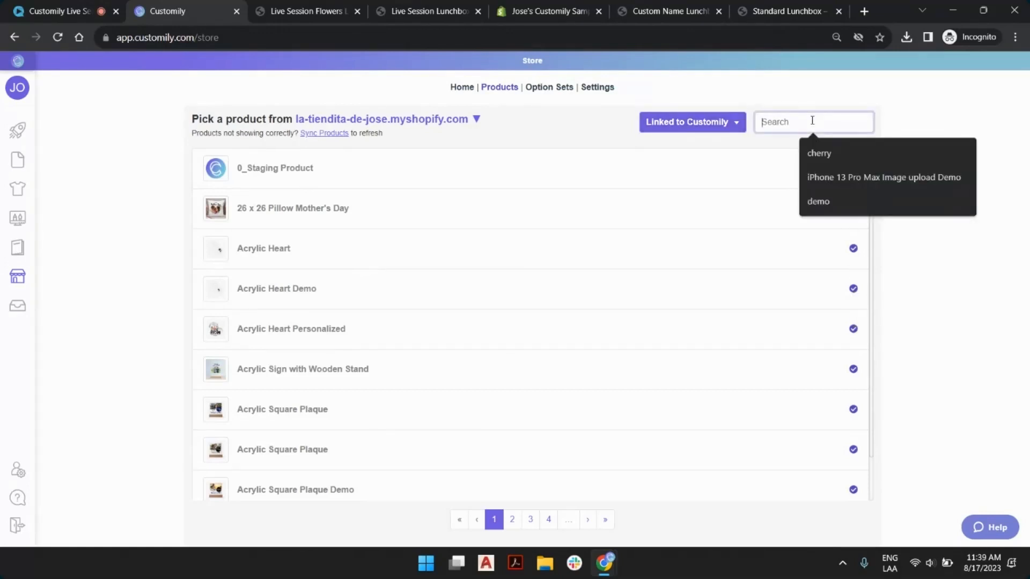
text(lunchbo)
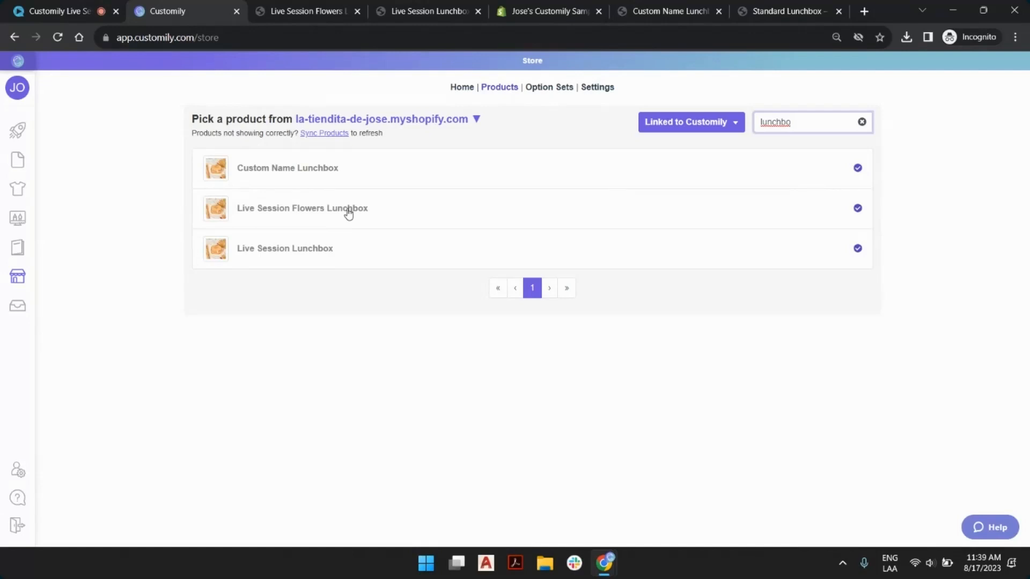
click(293, 212)
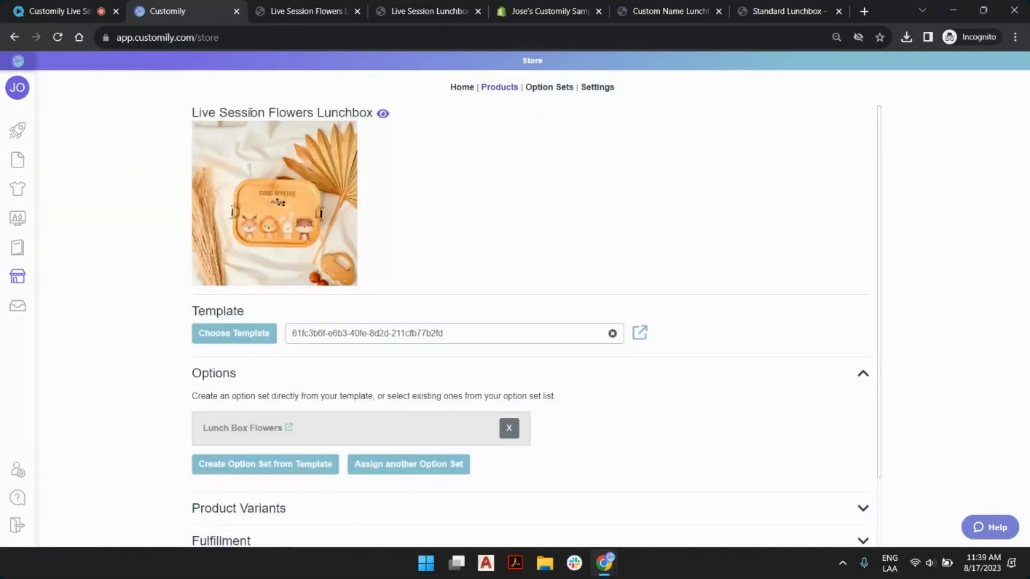
Examine the product's title and the template assigned to it.
drag(205, 110, 396, 113)
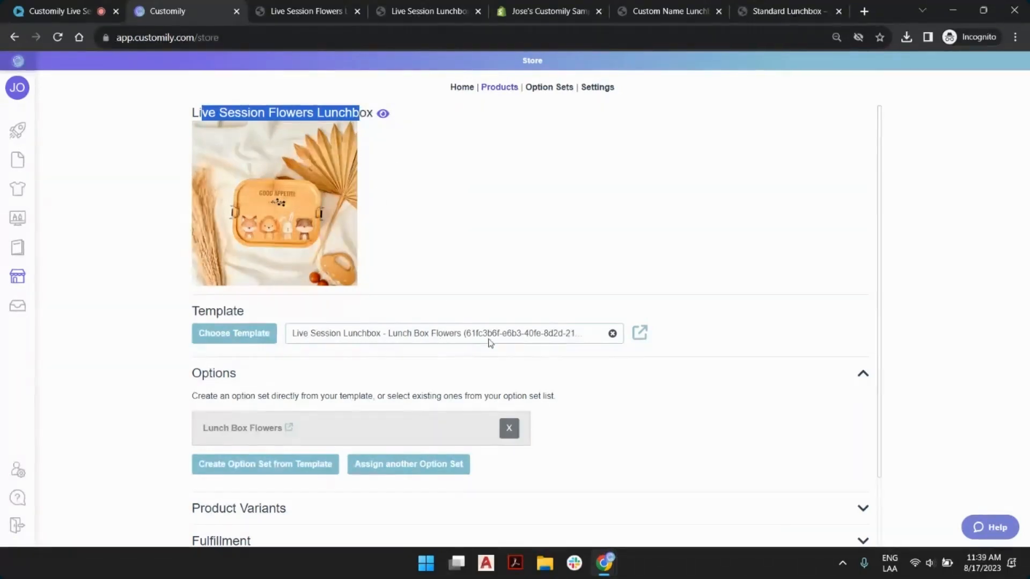
click(942, 320)
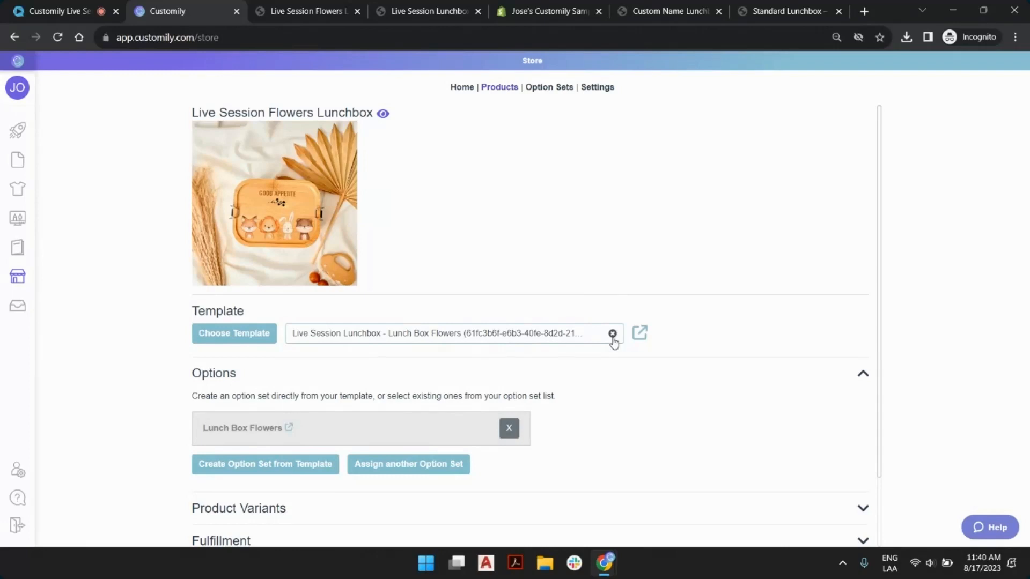
click(271, 336)
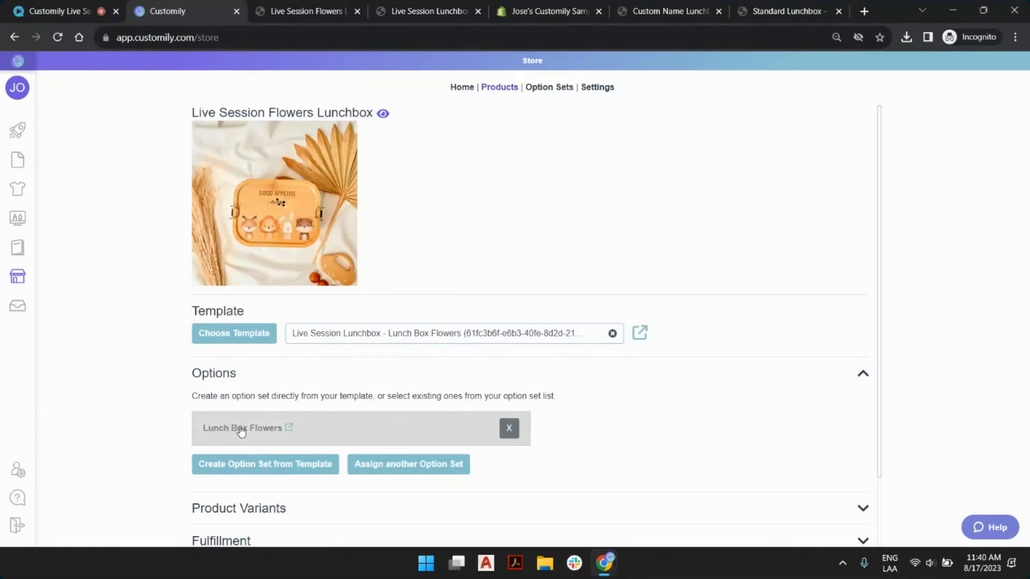
Open the Lunch Box Flowers option set with its options preview and inspect the Image 5 swatch value of Select your Image.
click(271, 430)
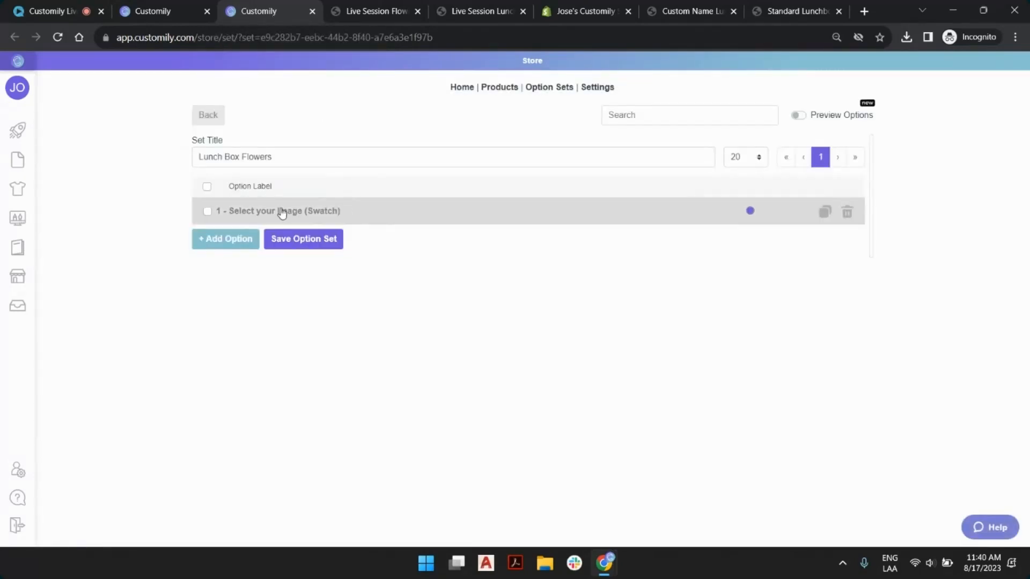
click(802, 115)
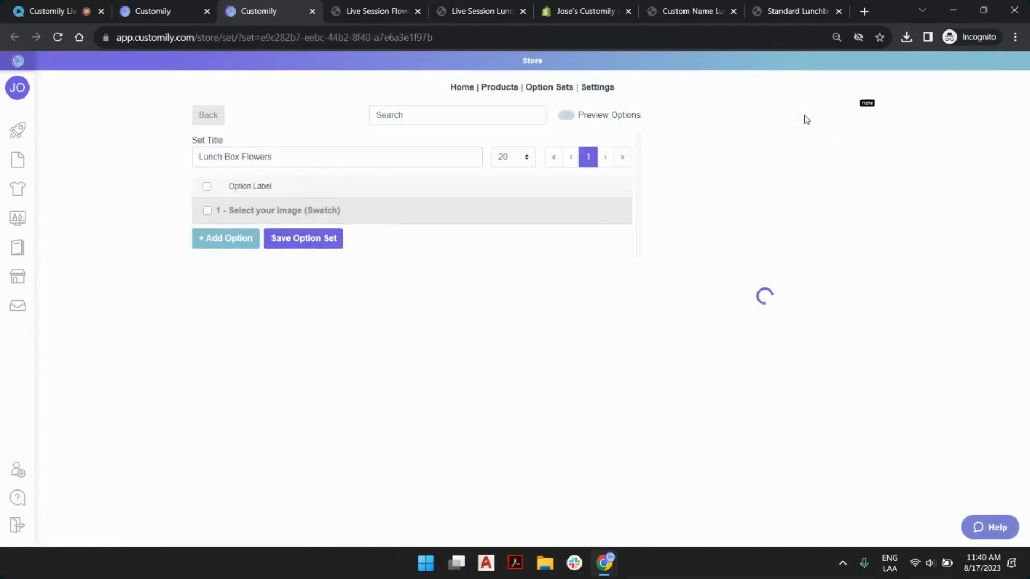
click(736, 137)
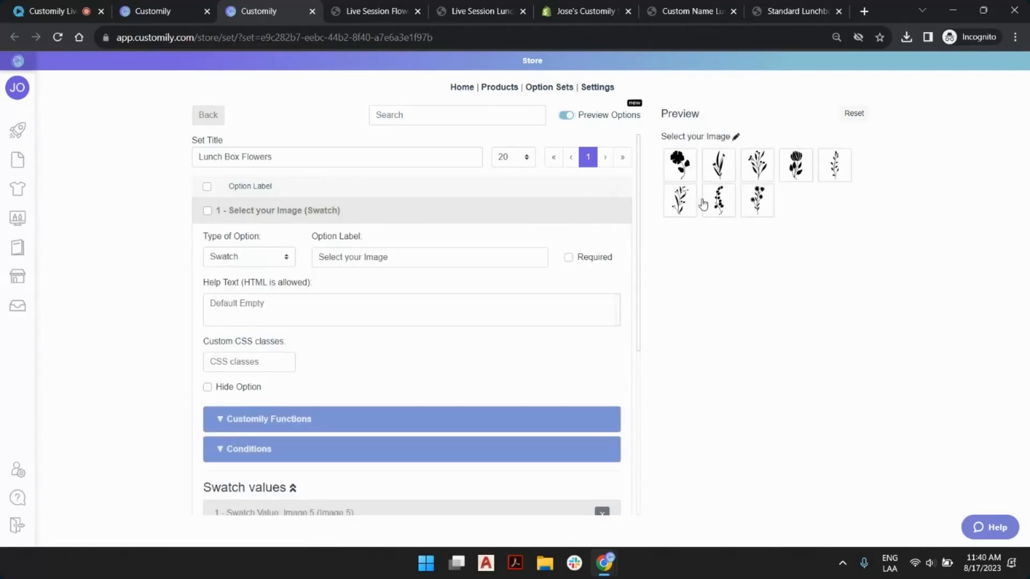
scroll(494, 228, down, 5)
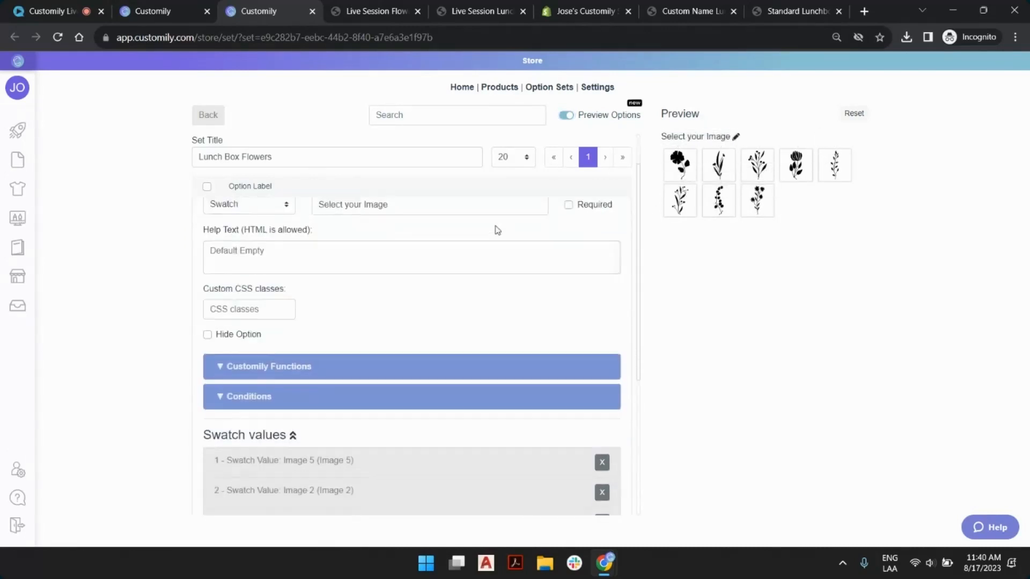
click(352, 247)
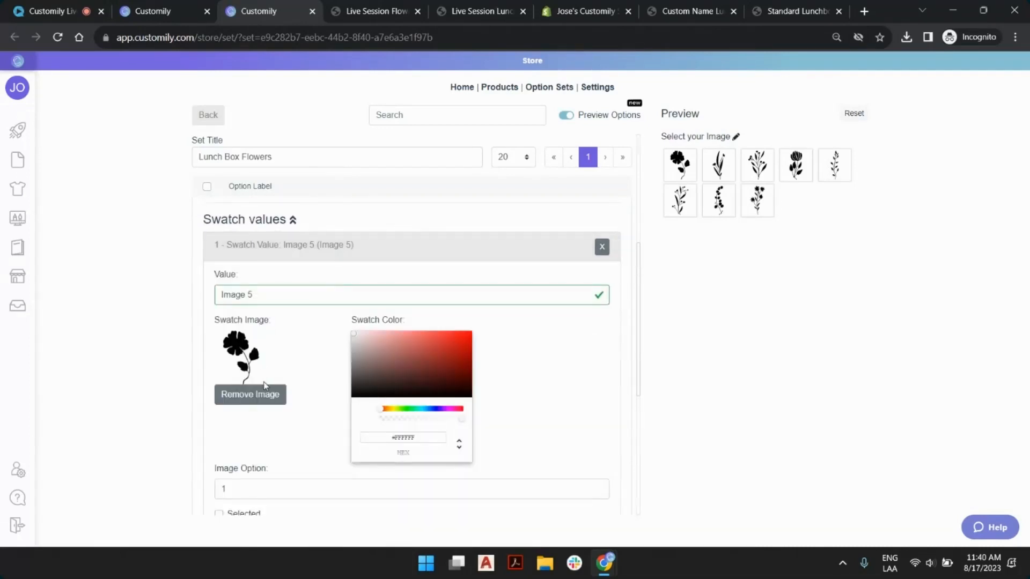
View the product's assigned template in the templates list and return to the product's settings.
click(171, 12)
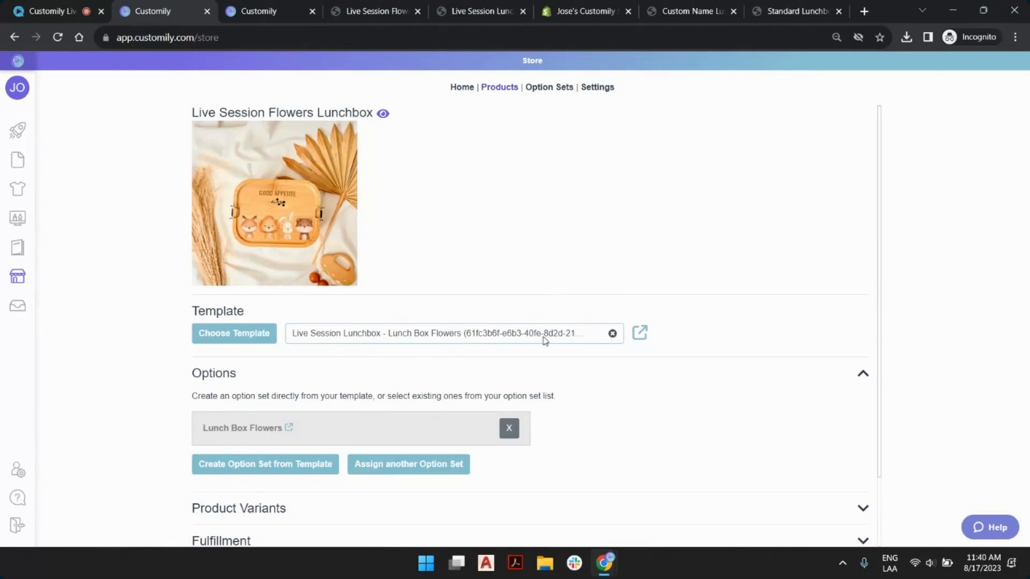
click(640, 332)
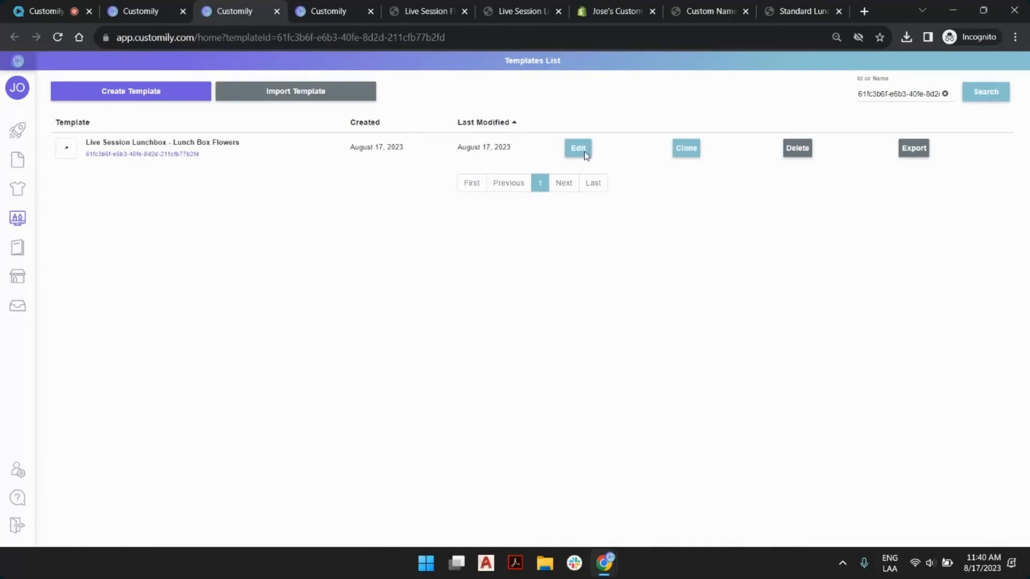
mouse_move(143, 16)
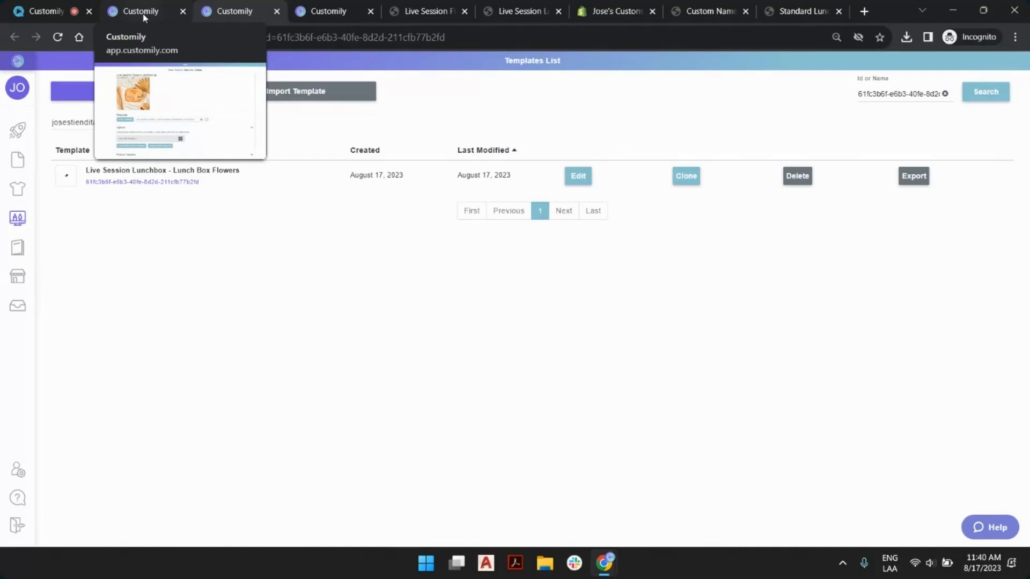
click(143, 16)
scroll(517, 188, down, 1)
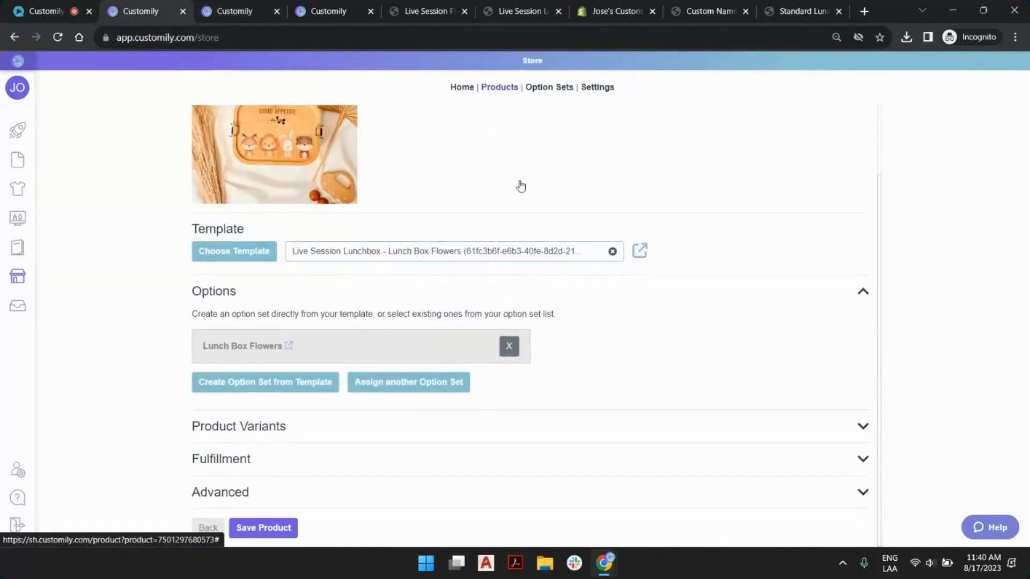
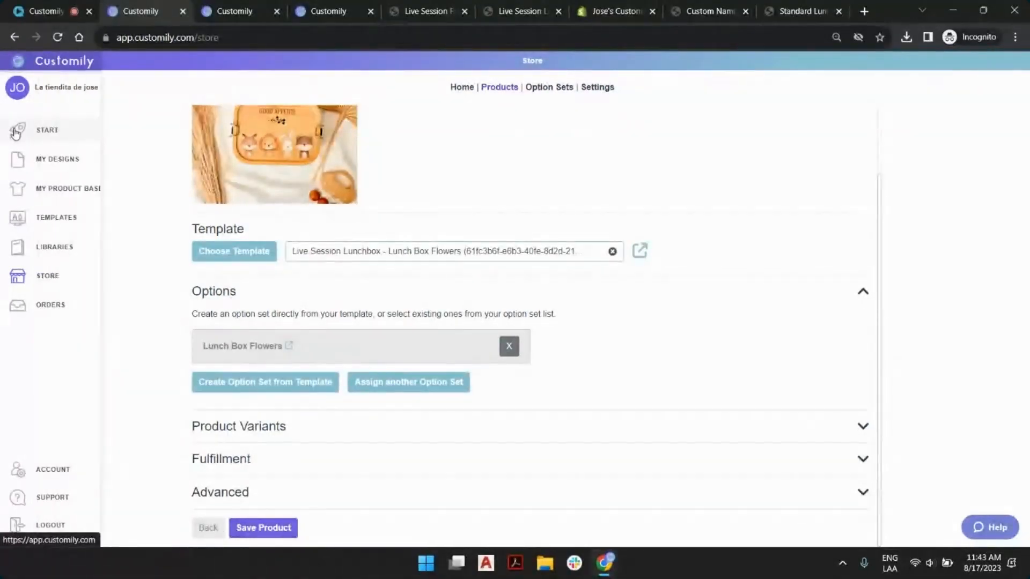
Open the start page, choose to create a new product, and review the available providers, designs and product bases.
click(18, 130)
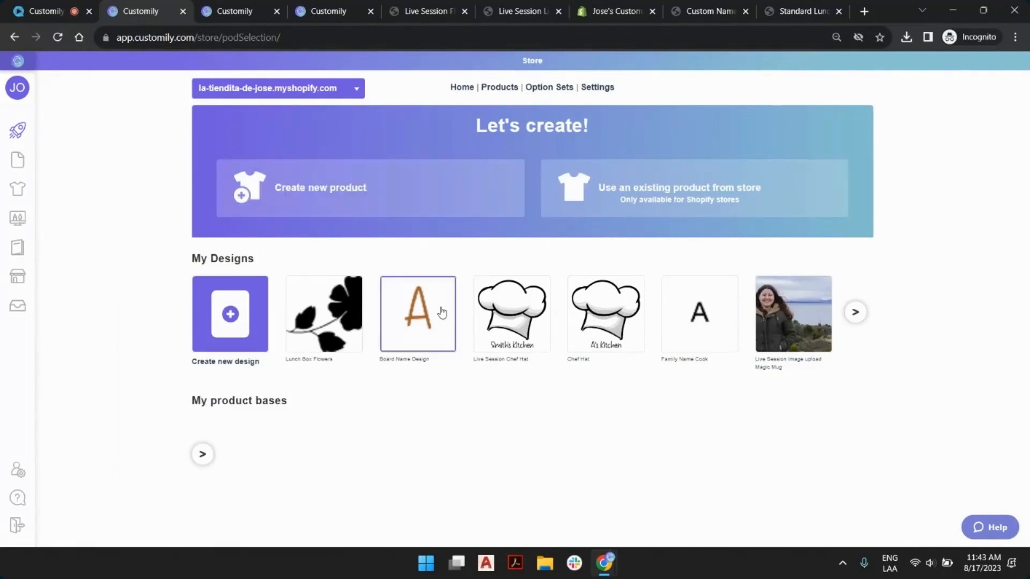
click(410, 202)
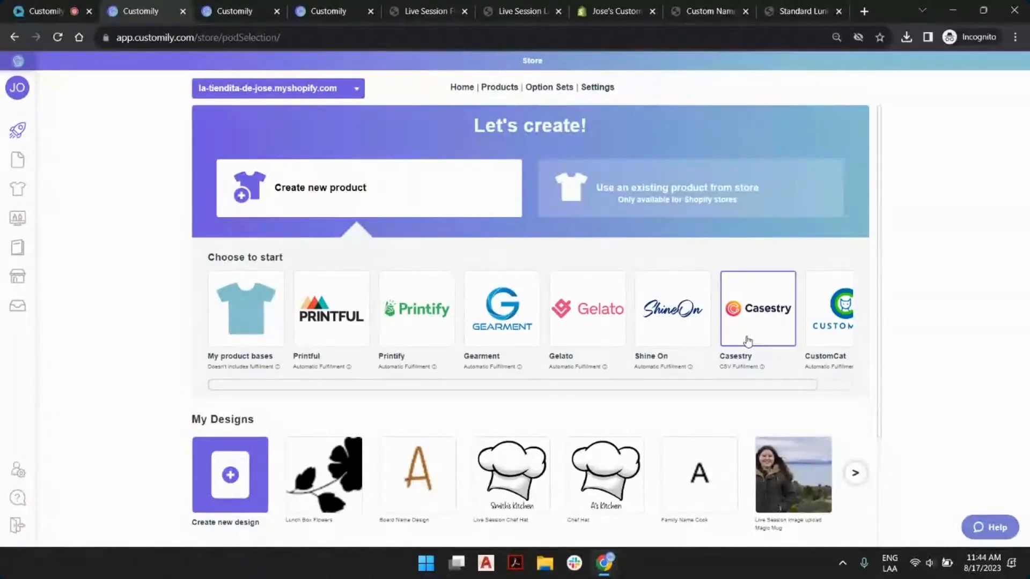
scroll(747, 341, down, 3)
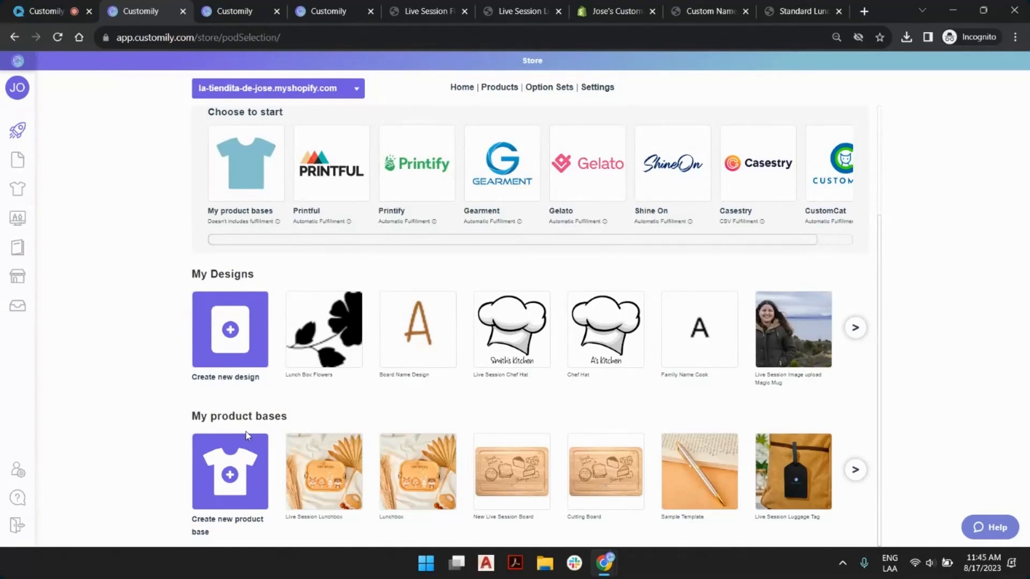
mouse_move(6, 385)
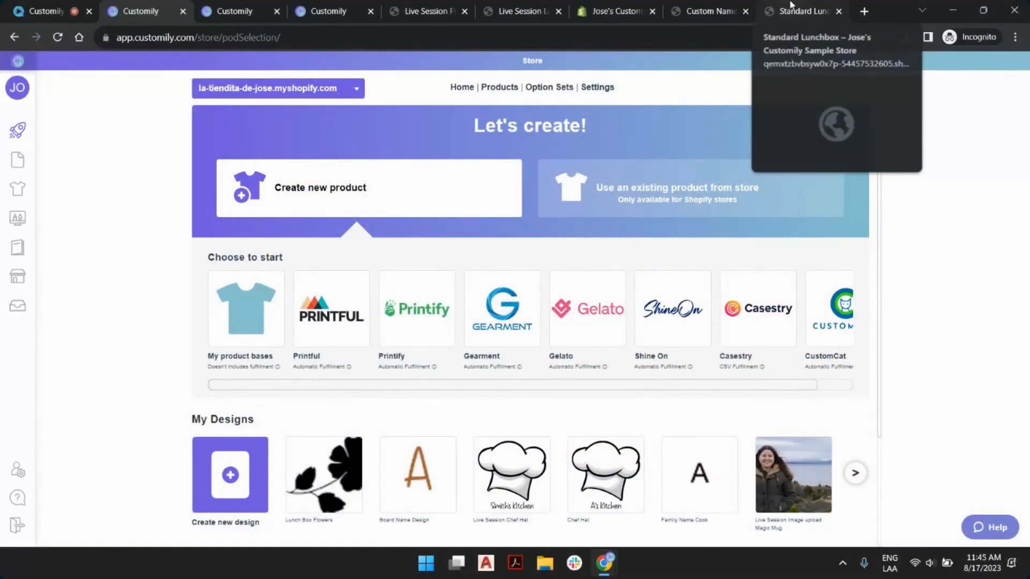
click(803, 11)
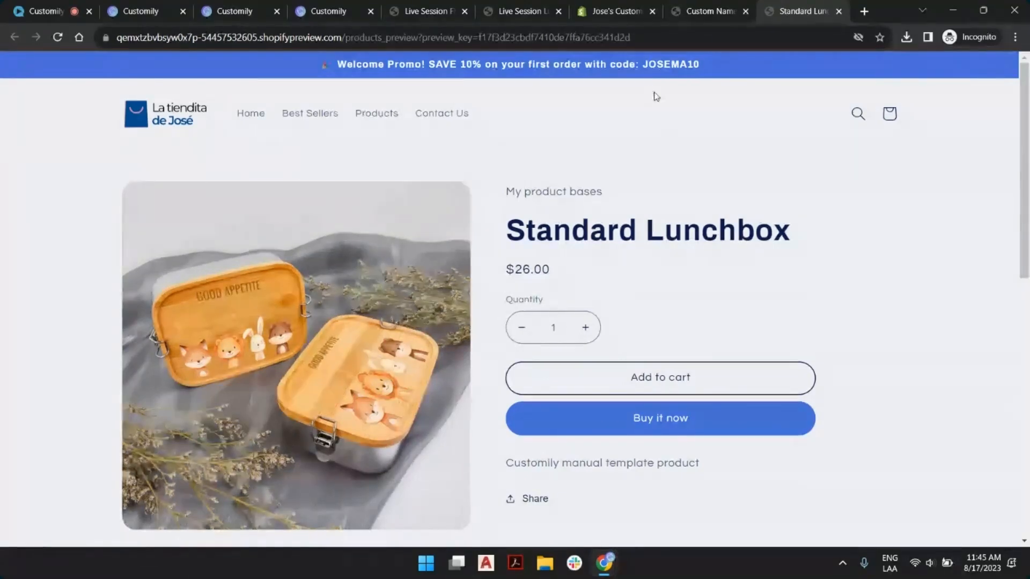
click(235, 10)
click(320, 10)
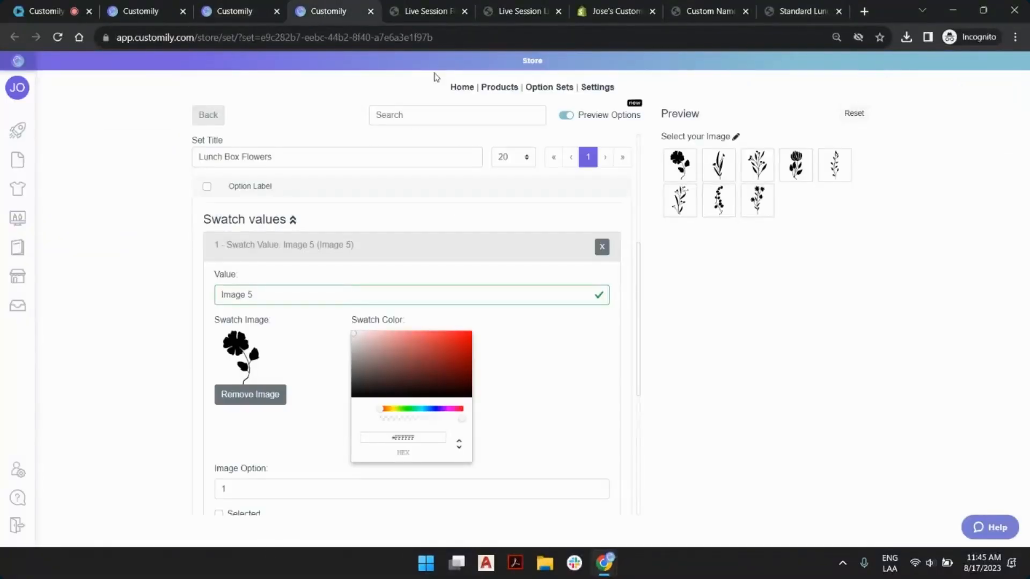
click(142, 9)
scroll(295, 416, down, 3)
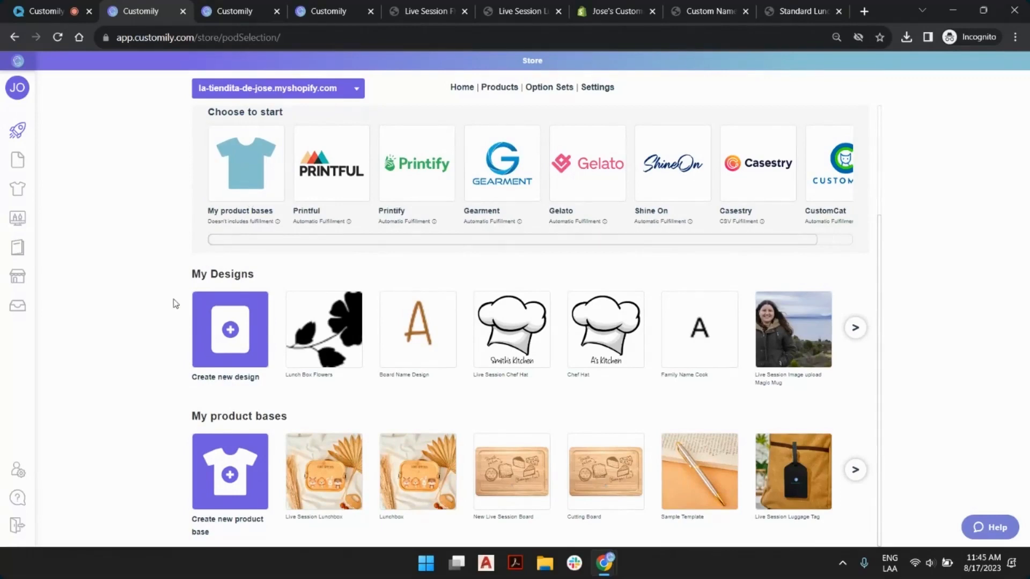
Open the templates list and start creating a new template.
mouse_move(16, 244)
click(51, 220)
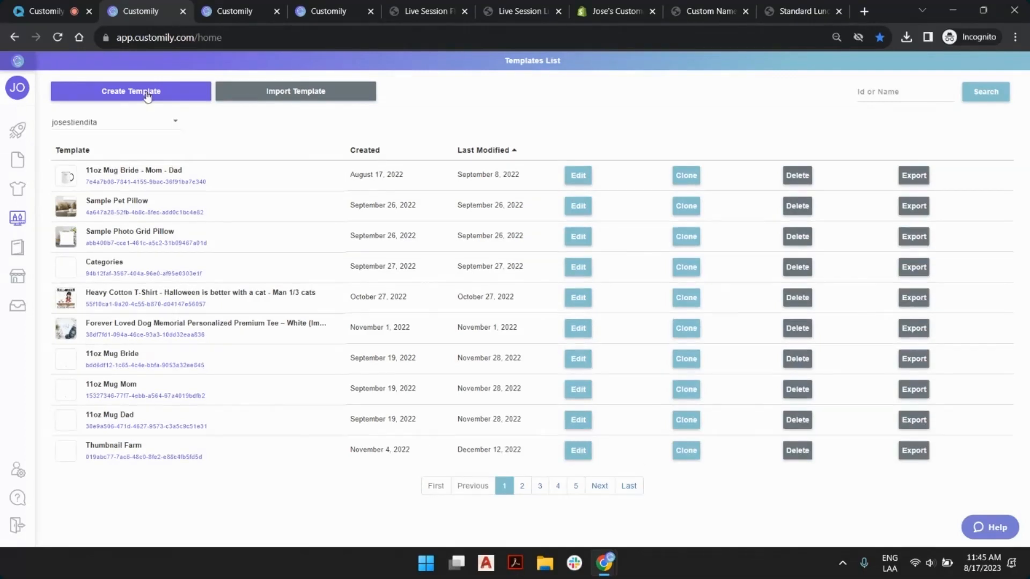
click(147, 96)
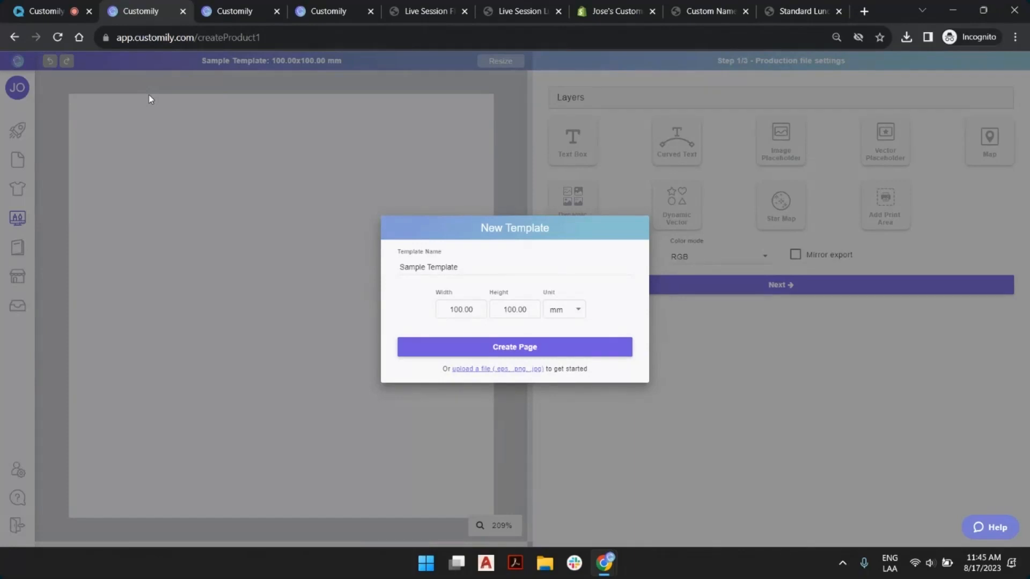
Examine the Standard Lunchbox product in the storefront preview and its product details in the Shopify admin.
click(789, 11)
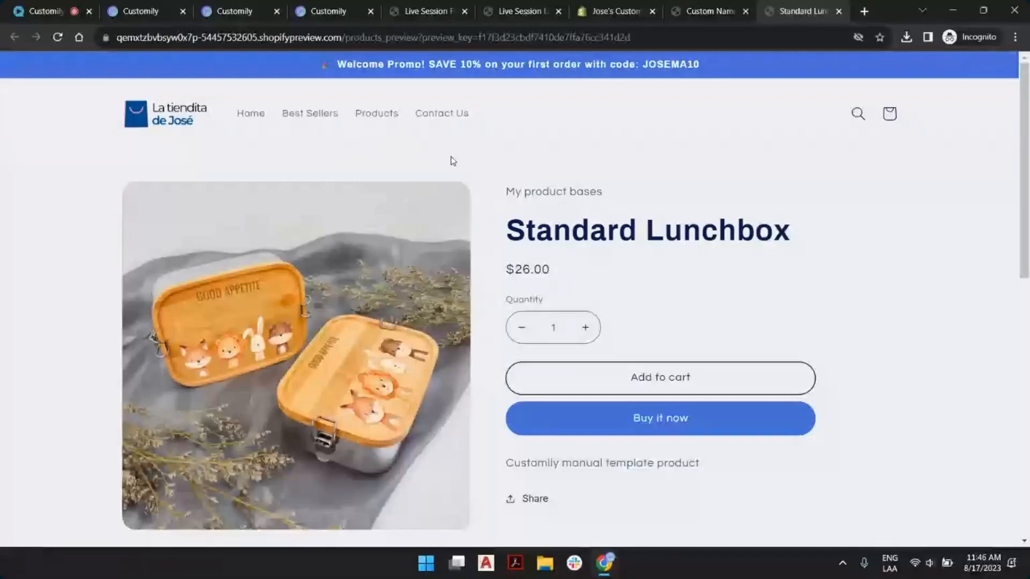
scroll(452, 165, down, 2)
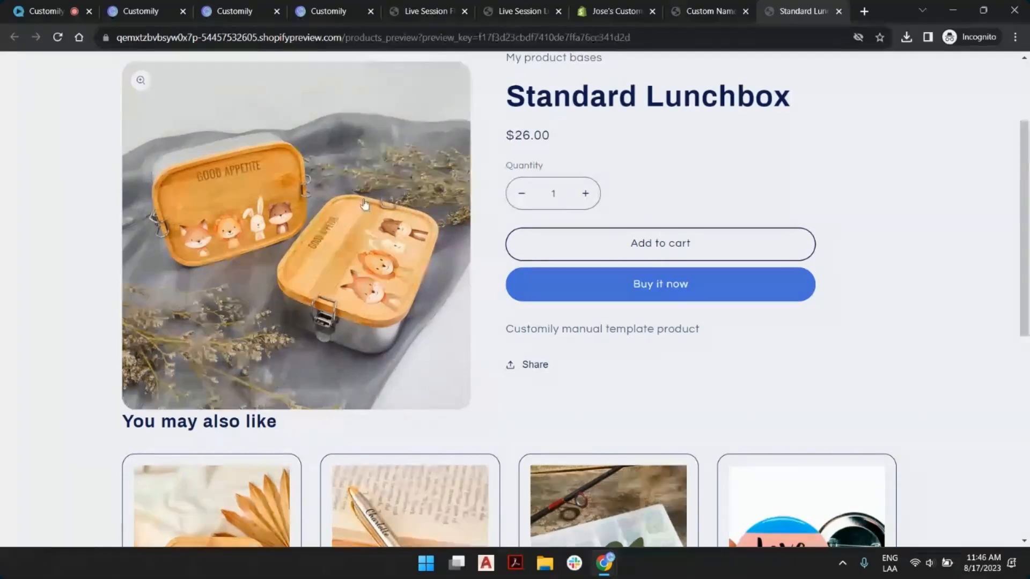
click(619, 10)
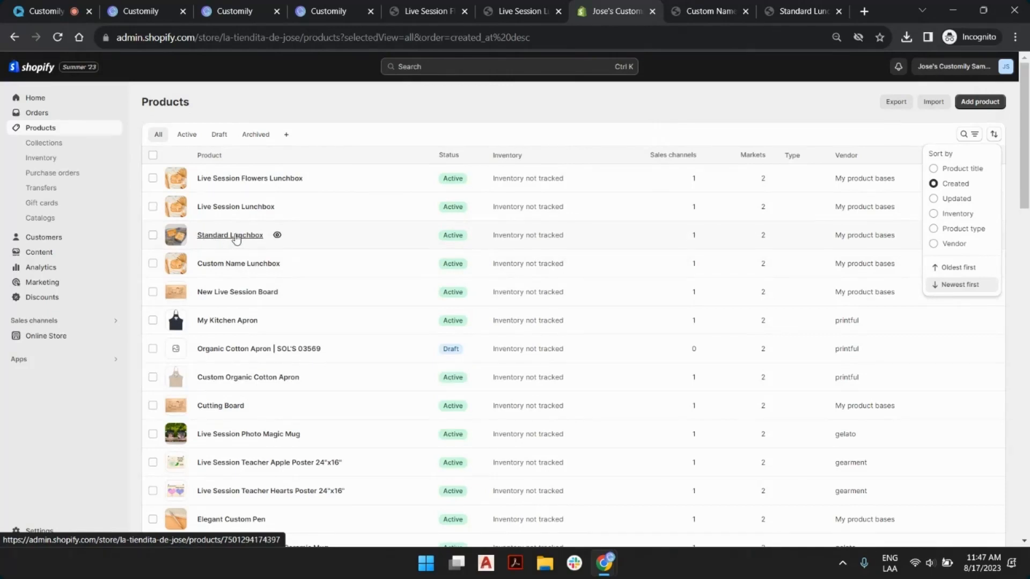
click(236, 236)
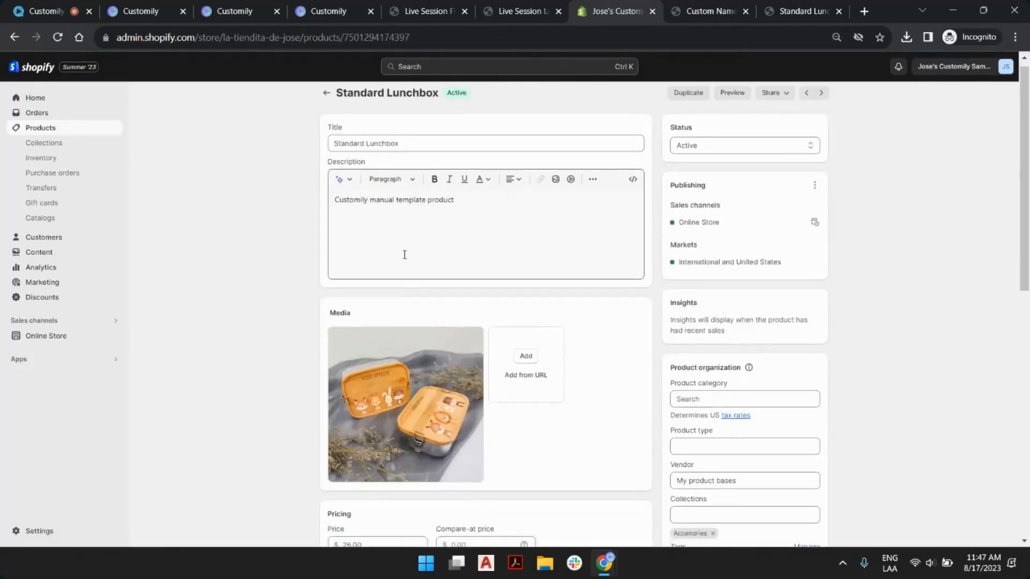
scroll(392, 285, down, 3)
scroll(558, 265, up, 3)
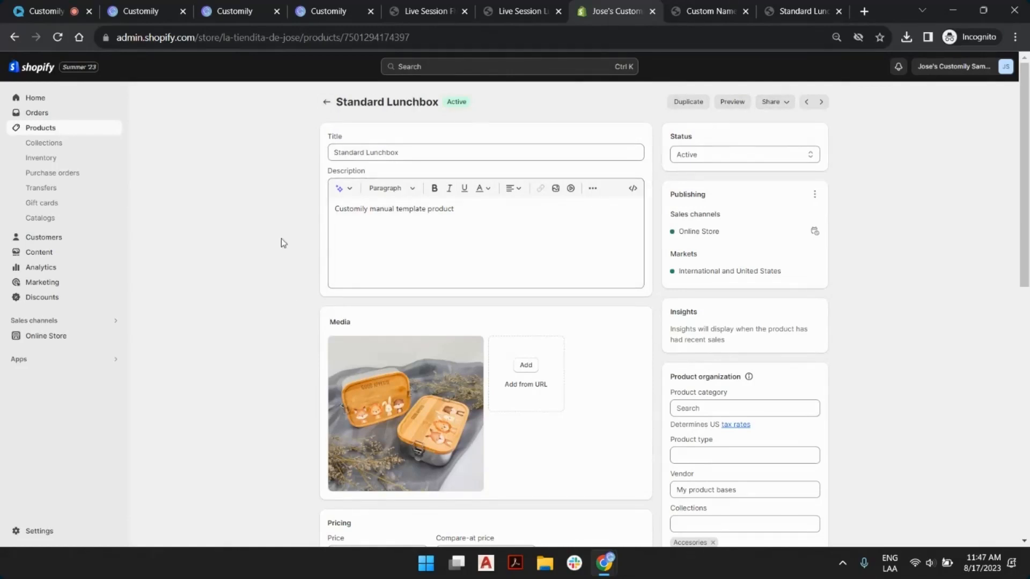
Return to Customily and create the template page named "Customizable Lunck Box 2 views", 400 mm wide and 50 mm high.
click(139, 7)
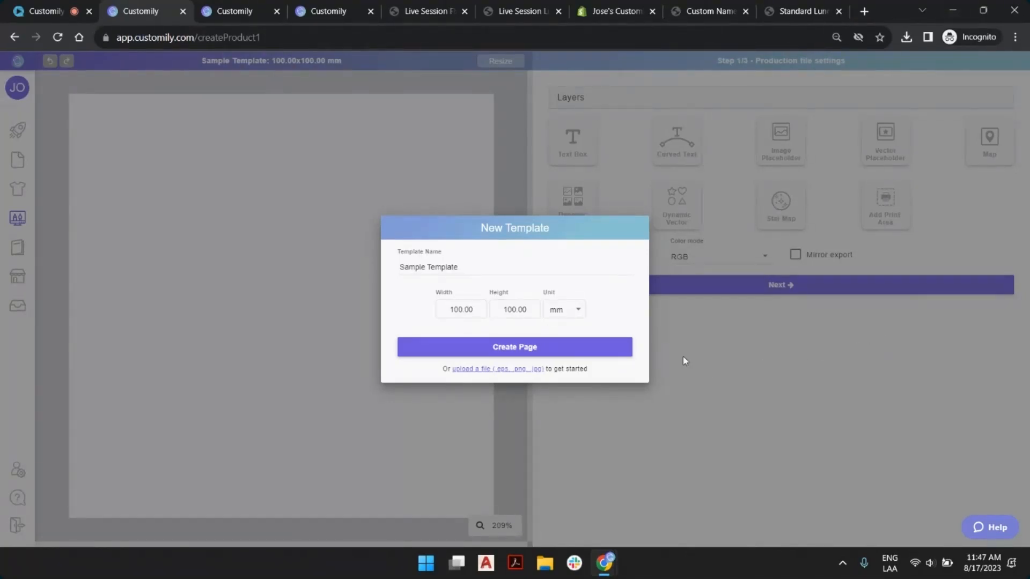
drag(493, 268, 388, 273)
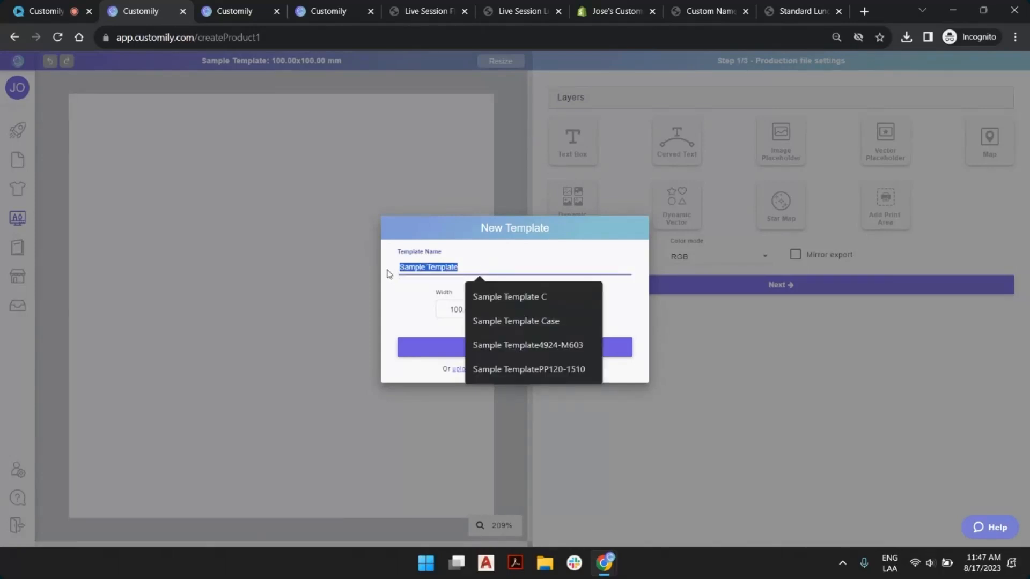
text(Customizable Lunck Box 2 views)
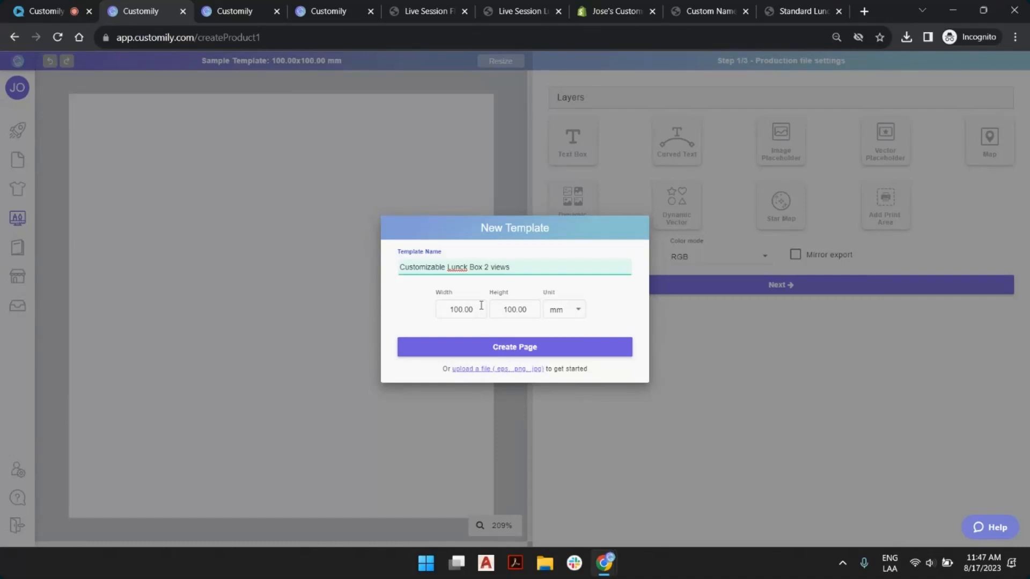
drag(484, 310, 389, 265)
text(400)
key(Tab)
text(50)
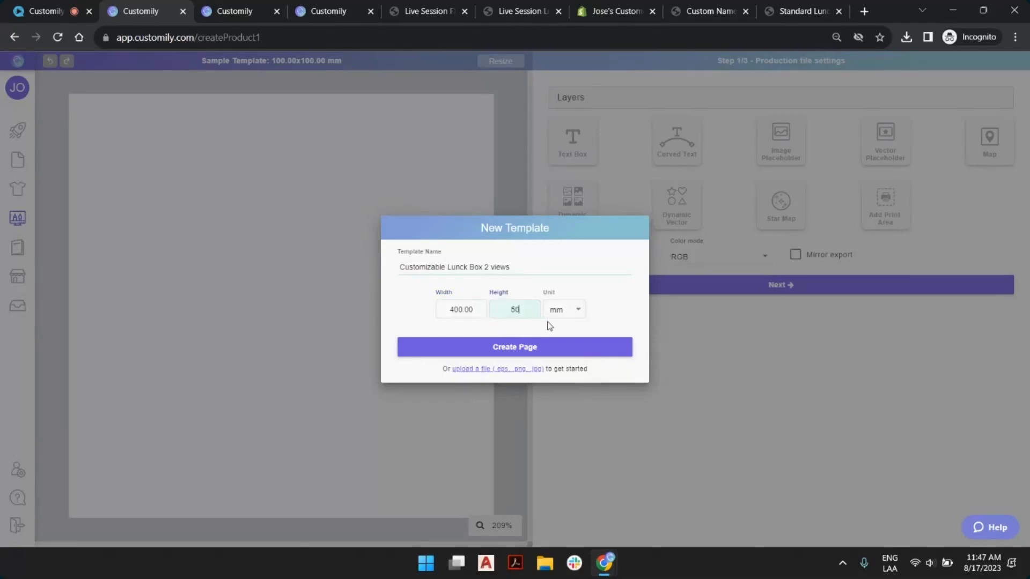
click(548, 351)
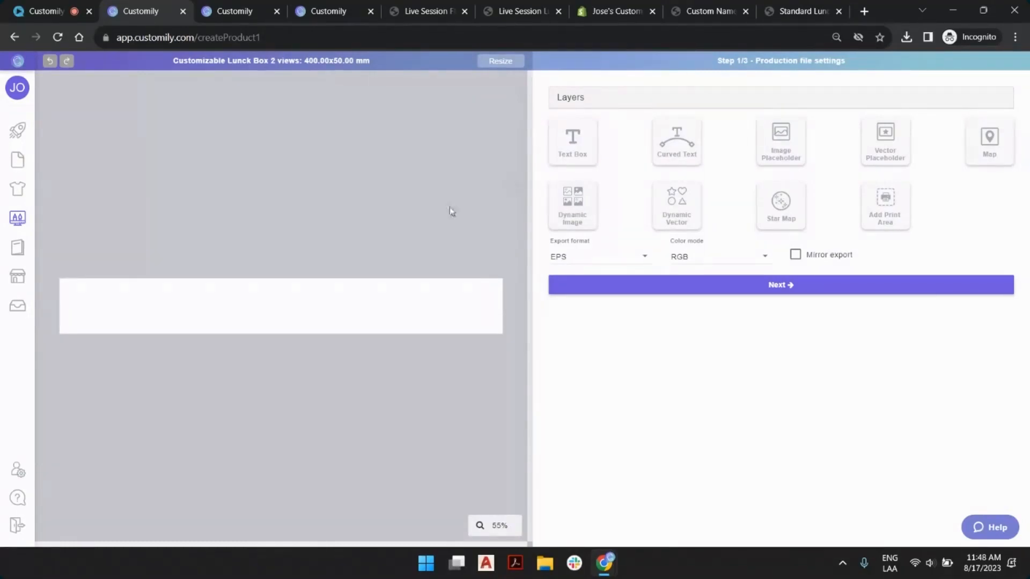
Add a text box to the template and set its width to 400 mm and height to 50 mm.
click(573, 141)
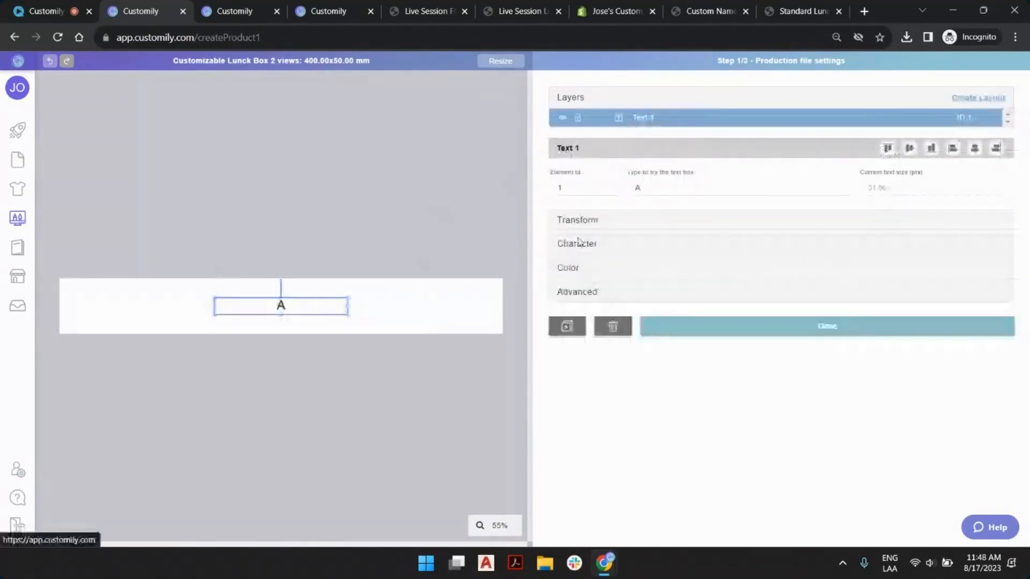
click(585, 221)
drag(610, 320, 539, 329)
text(400)
click(717, 321)
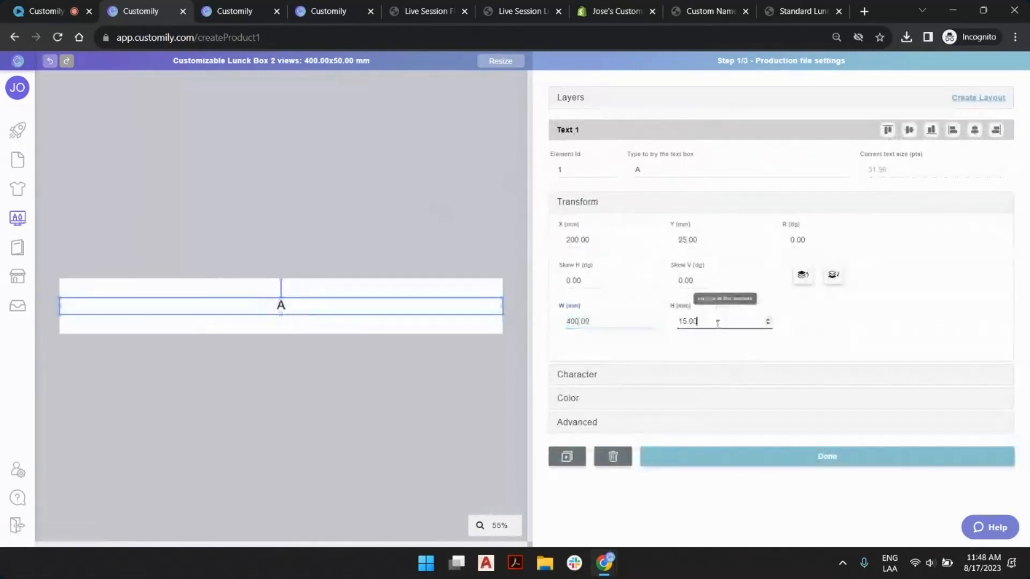
text(50)
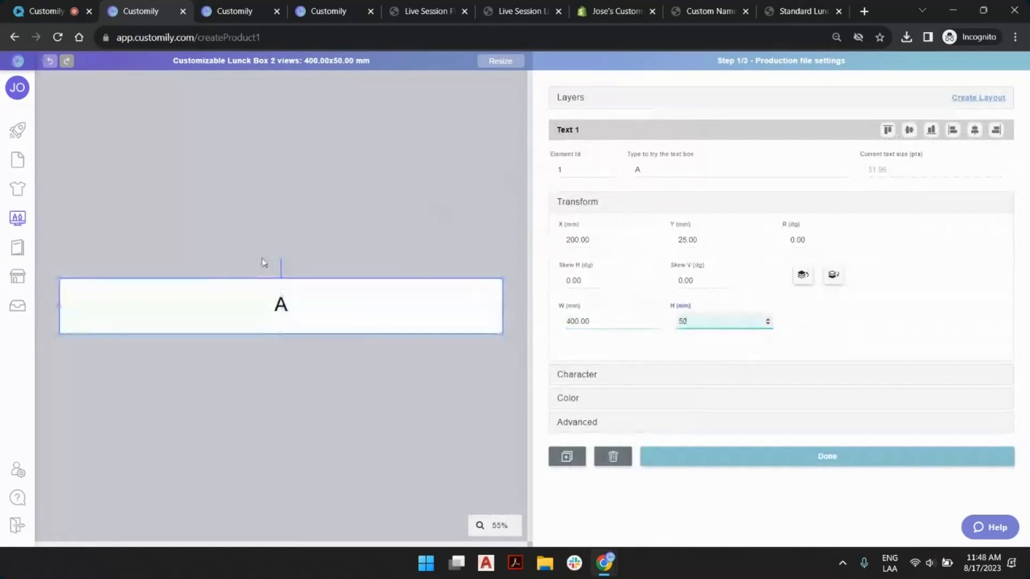
Set the text box's font to Salt and Pepper (Regular).
click(585, 375)
click(585, 376)
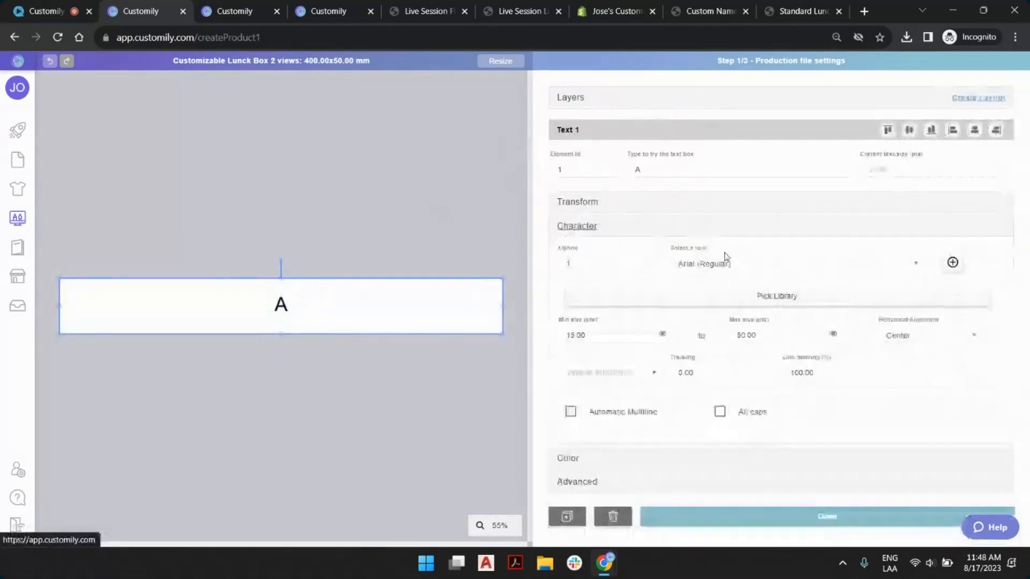
click(721, 264)
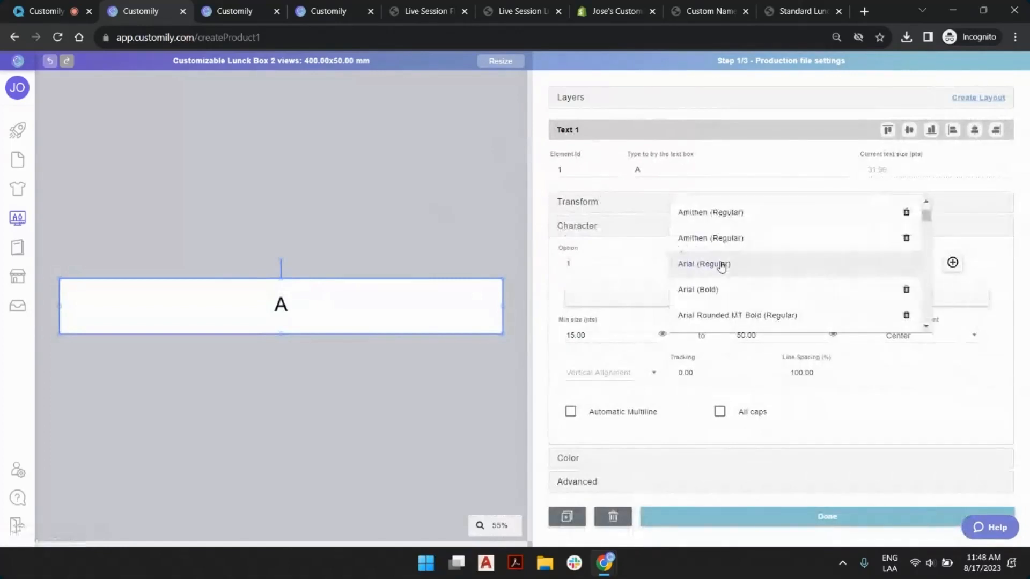
scroll(722, 265, down, 10)
click(745, 264)
click(557, 319)
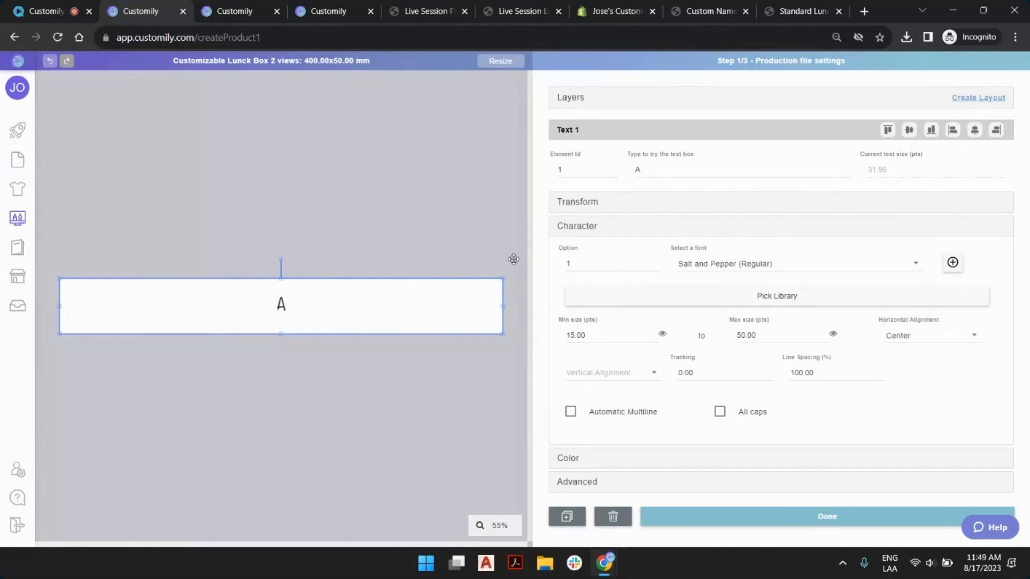
click(655, 264)
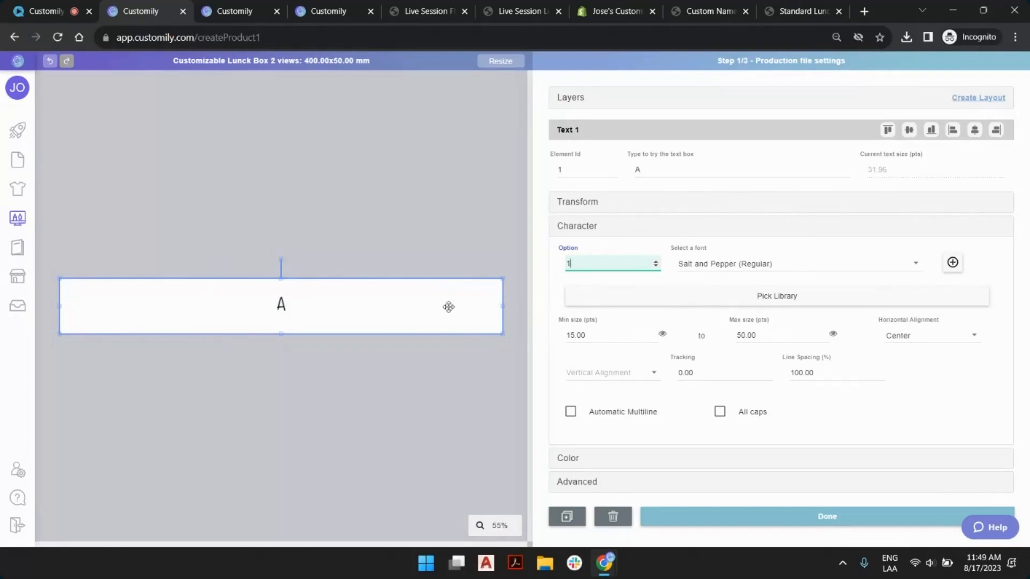
Try maximum text sizes of 100 and 500 pts, settle on 115 pts, and set the minimum size to 100 pts.
drag(795, 336, 660, 345)
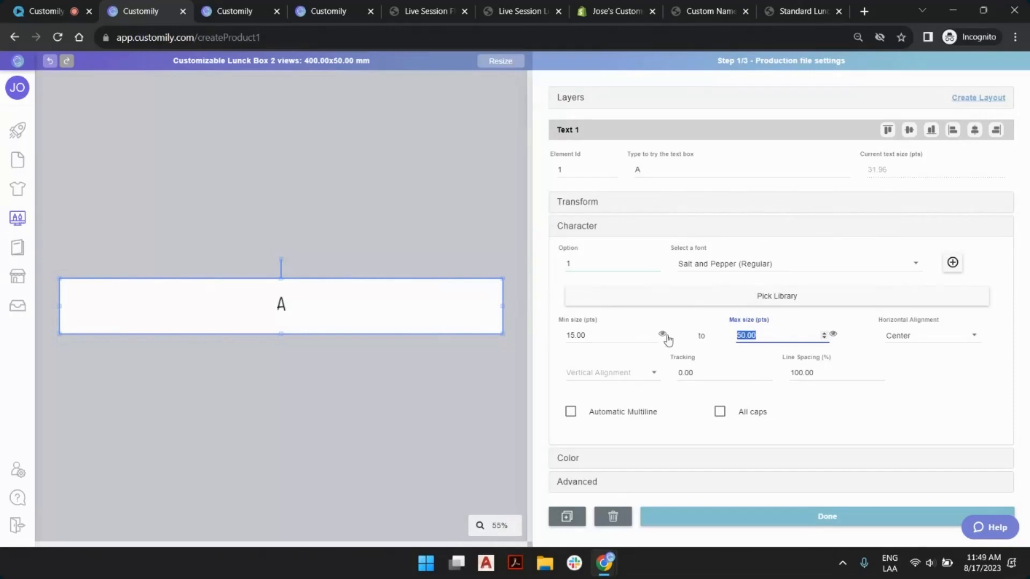
text(100)
key(ctrl+a)
text(500)
key(ctrl+a)
text(115)
key(shift+Tab)
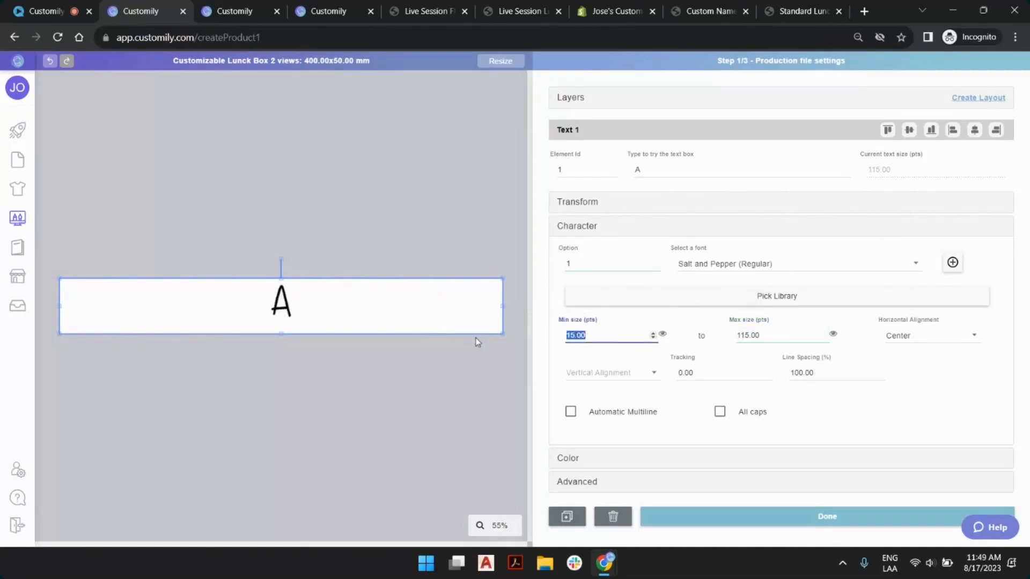
text(100)
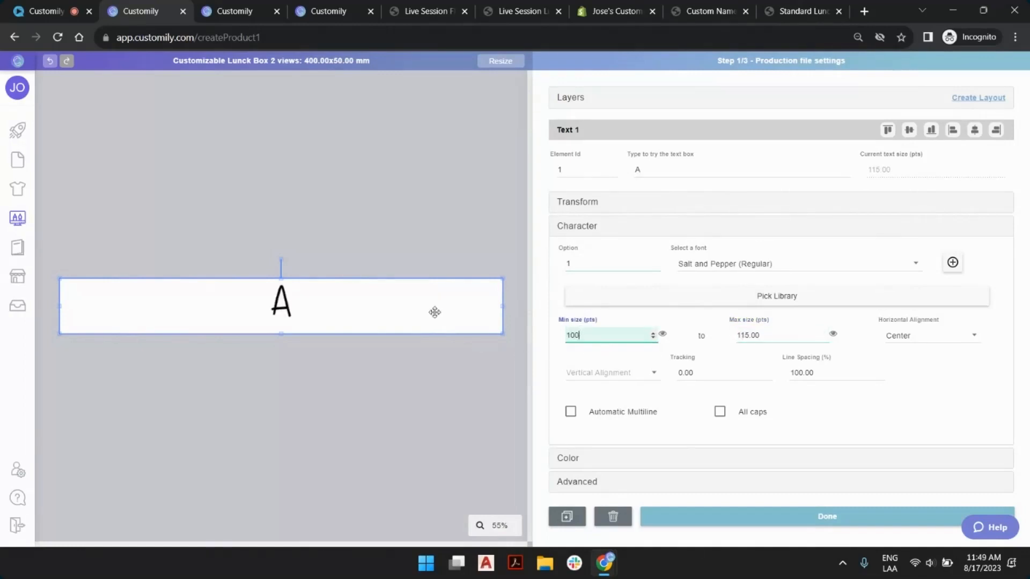
click(786, 335)
Fill the text box with the sample word "testing" repeated eight times to test how the text fits.
click(756, 169)
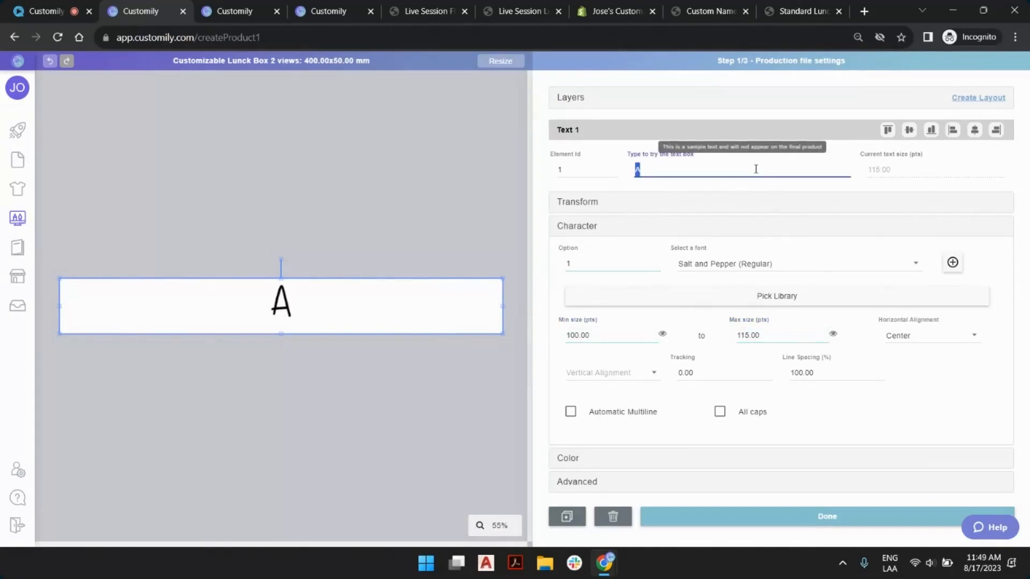
text(testing)
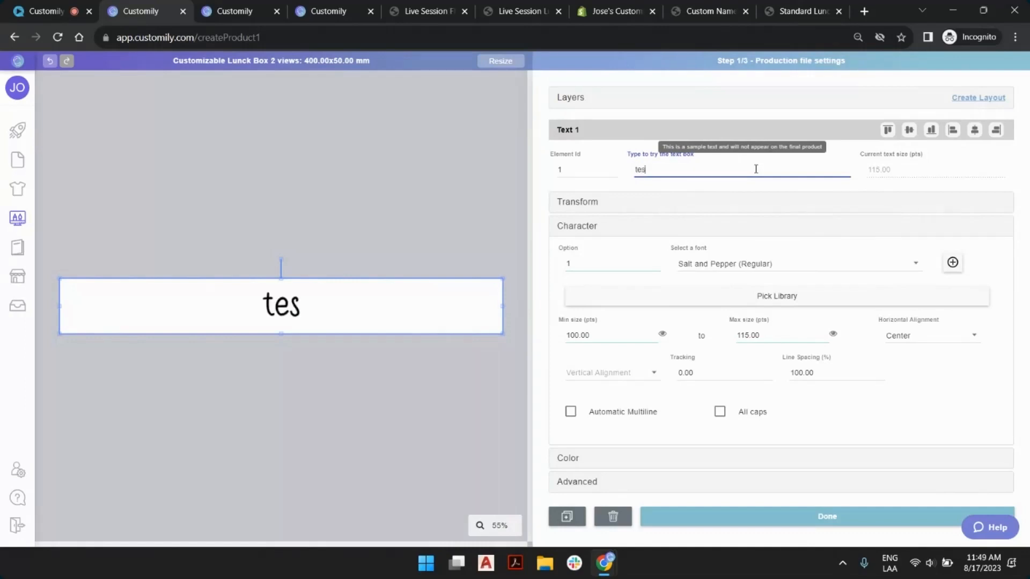
key(ctrl+a)
key(ctrl+v)
key(ctrl+v)
key(ctrl+v)
key(ctrl+v)
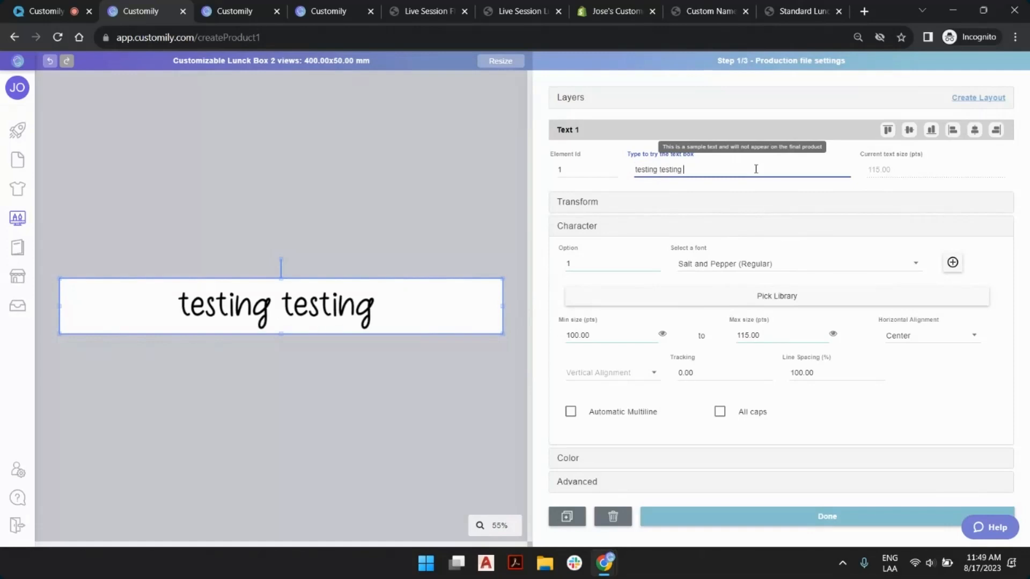
text(testing)
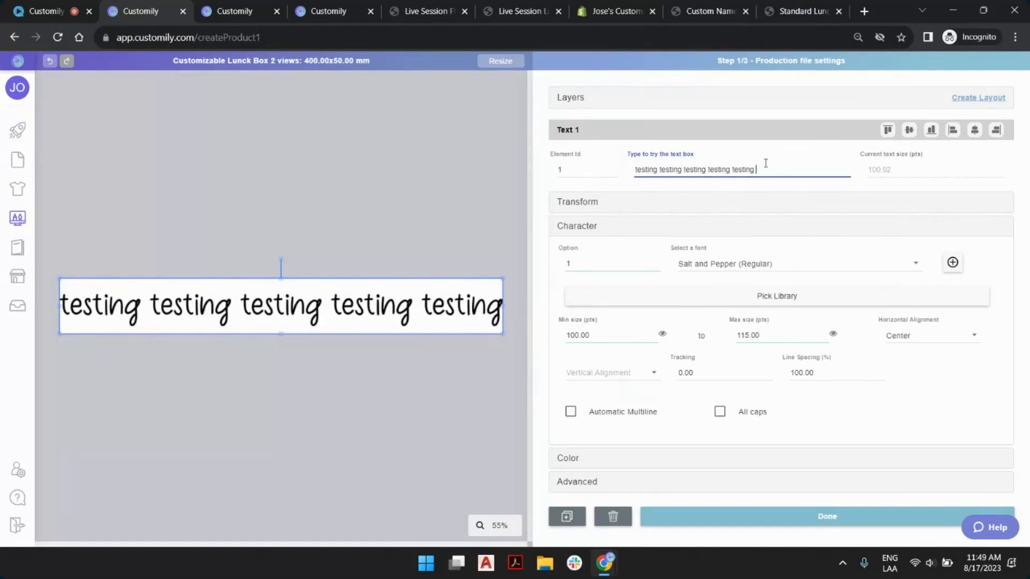
key(ctrl+v)
key(ctrl+v)
key(ctrl+v)
Try a minimum text size of 10 pts on the sample text, and restore it to 100 pts.
click(574, 337)
key(BackSpace)
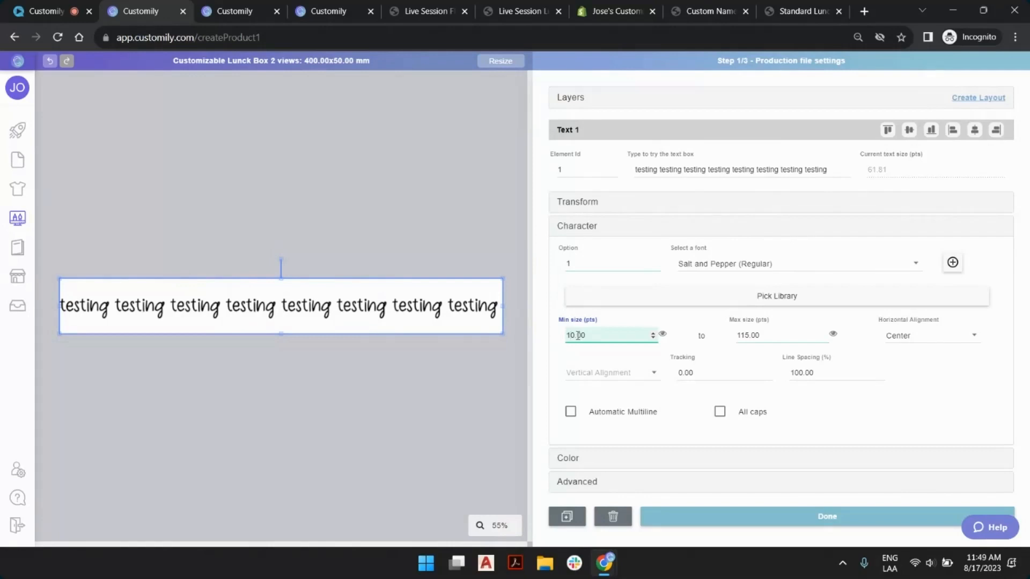
text(0)
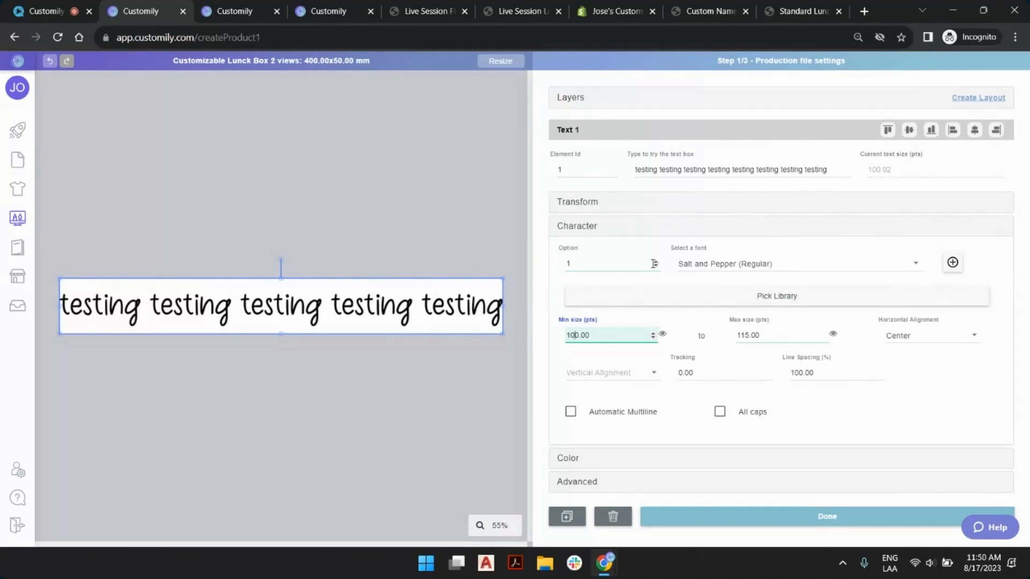
Review the text box's fill and stroke color settings and deselect the text box.
click(736, 228)
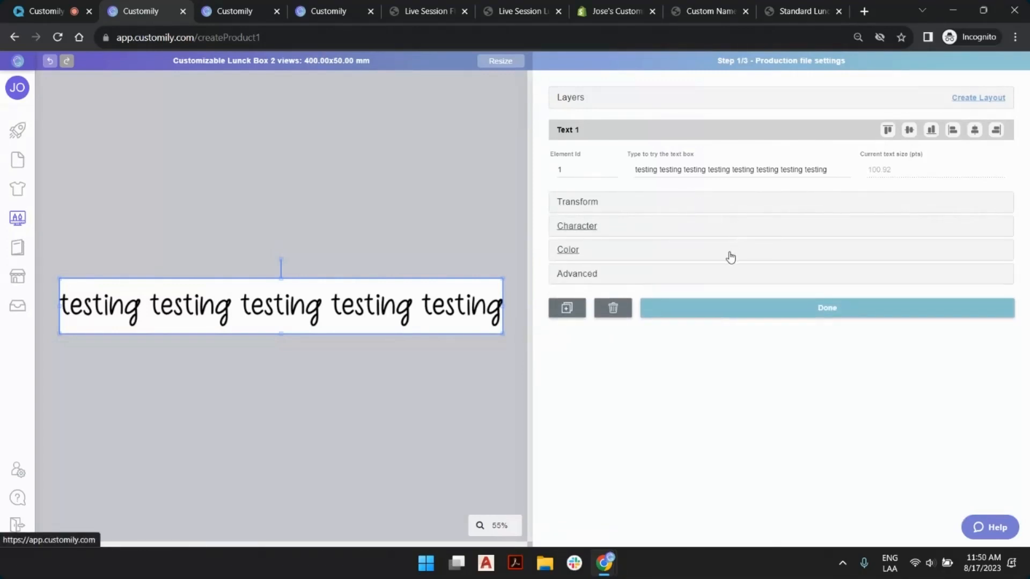
click(730, 258)
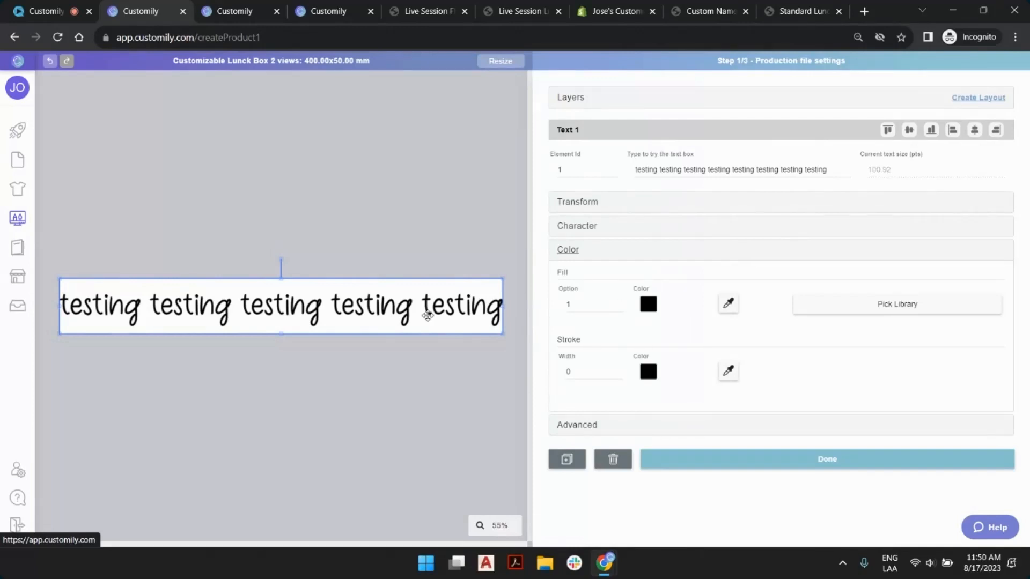
click(469, 239)
Set the production file's export format to PDF and its color mode to CMYK.
click(601, 257)
click(591, 308)
click(678, 256)
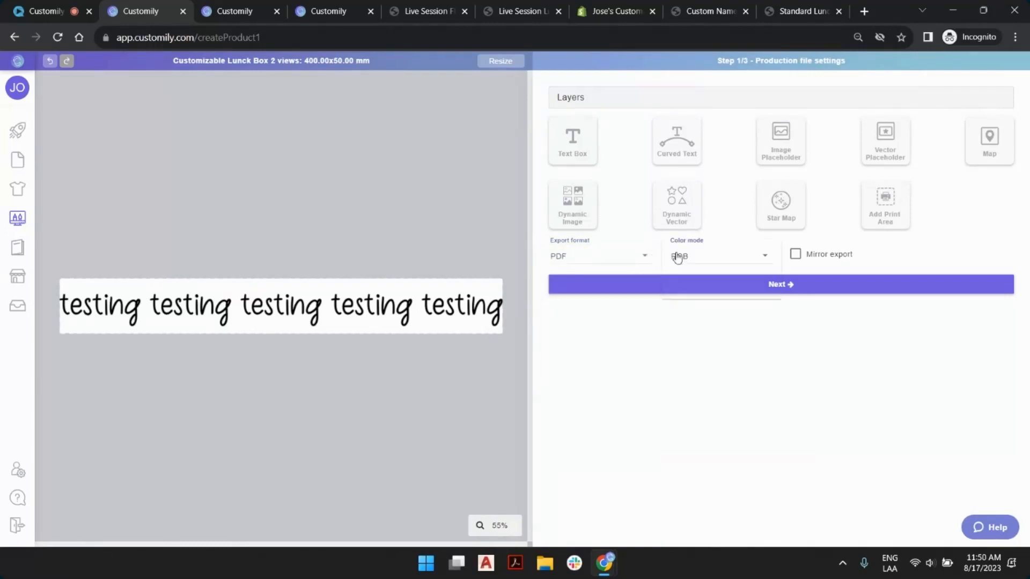
click(683, 284)
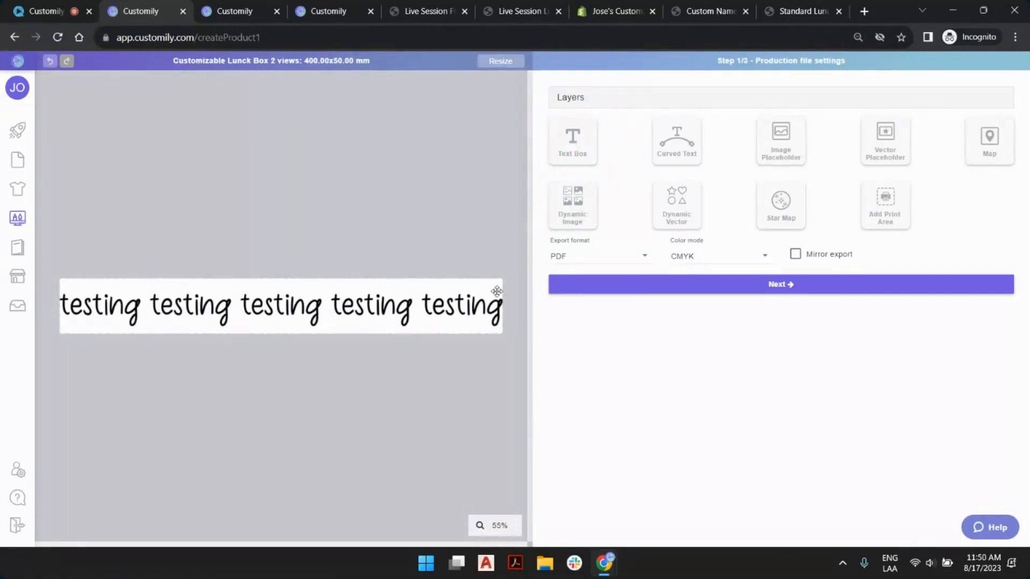
Recheck the text box's settings and view the Standard Lunchbox page in the storefront preview.
click(460, 308)
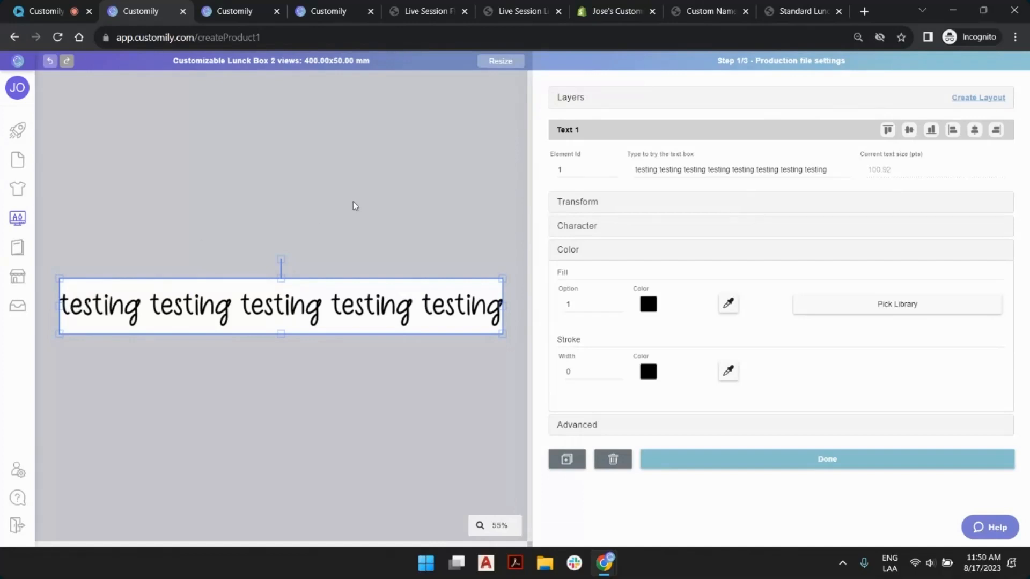
click(353, 202)
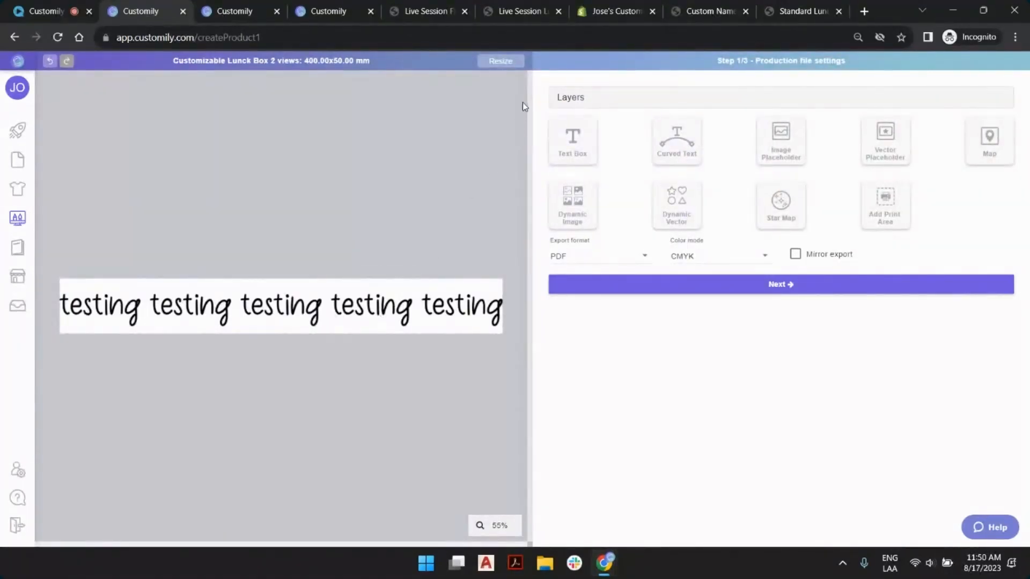
click(784, 8)
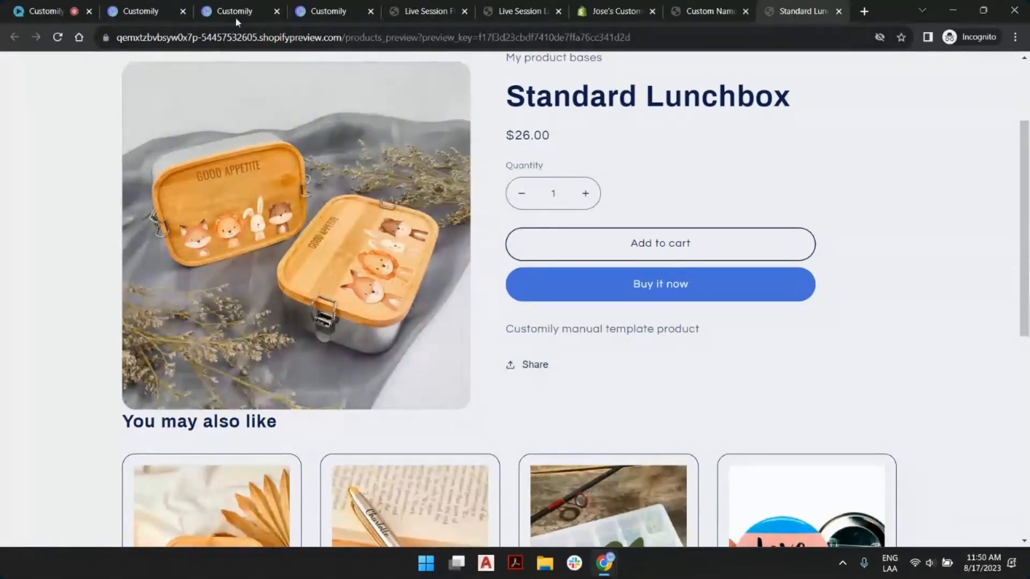
Return to the production file and rename the text box layer as "Type your Name".
click(161, 7)
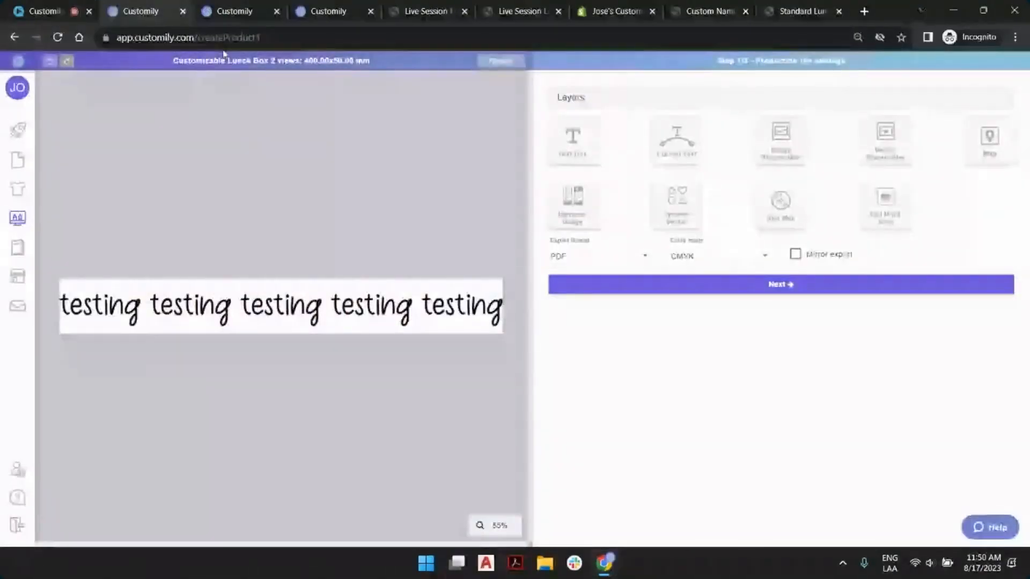
click(449, 299)
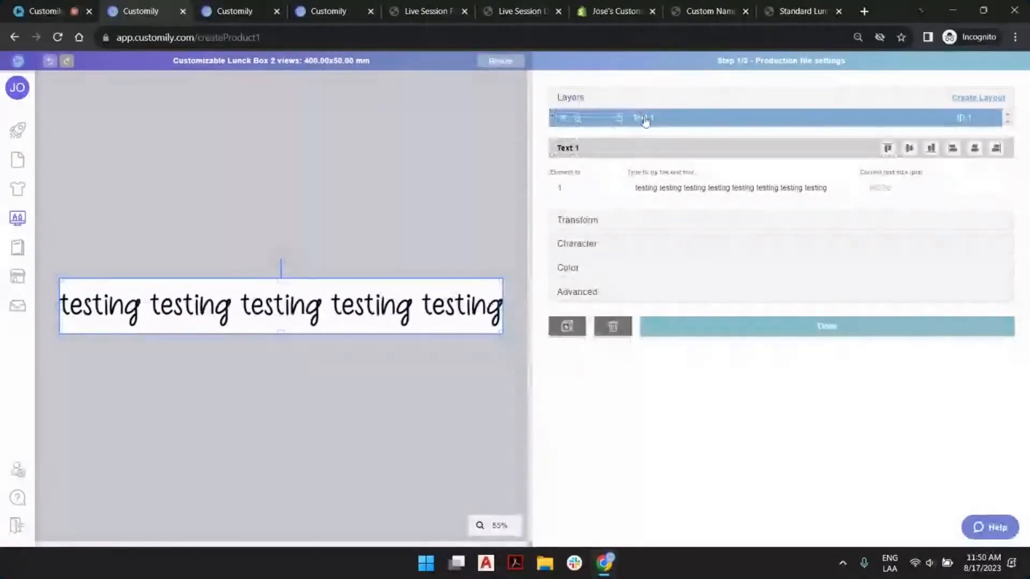
double_click(644, 118)
text(Type )
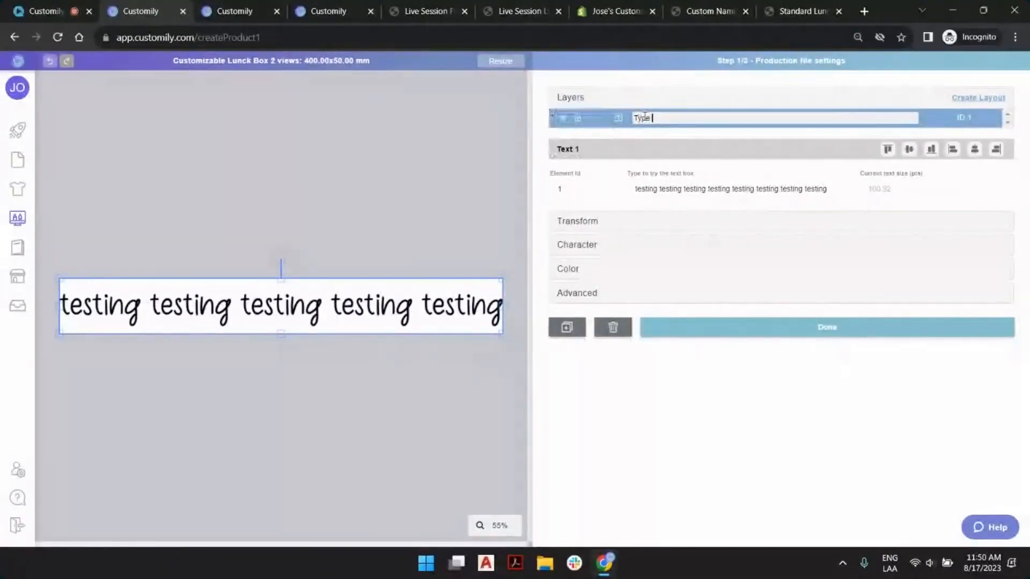
text(your Name)
key(Return)
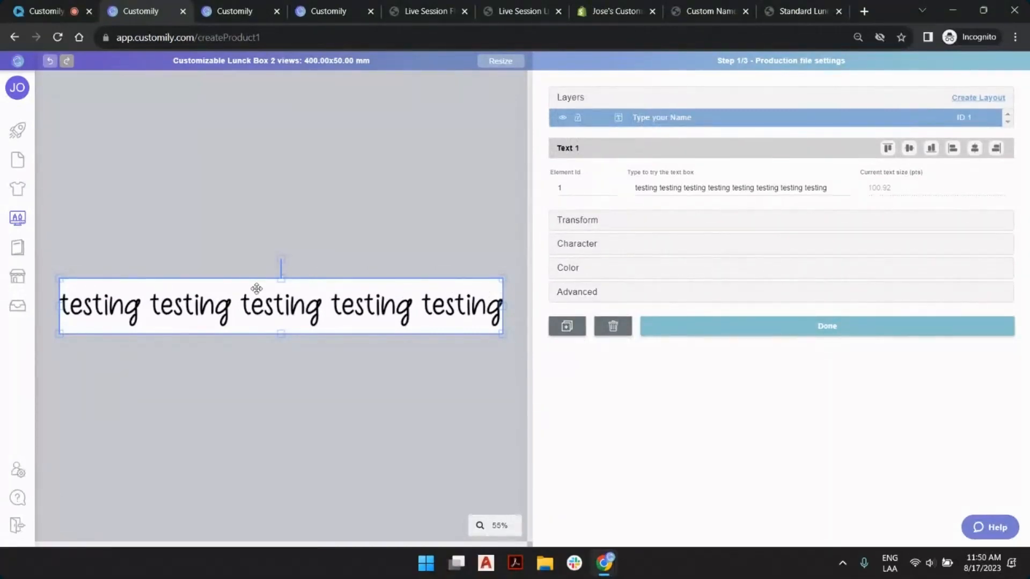
Clone the "Type your Name" text box, and toggle the clone's visibility off and on again.
click(567, 328)
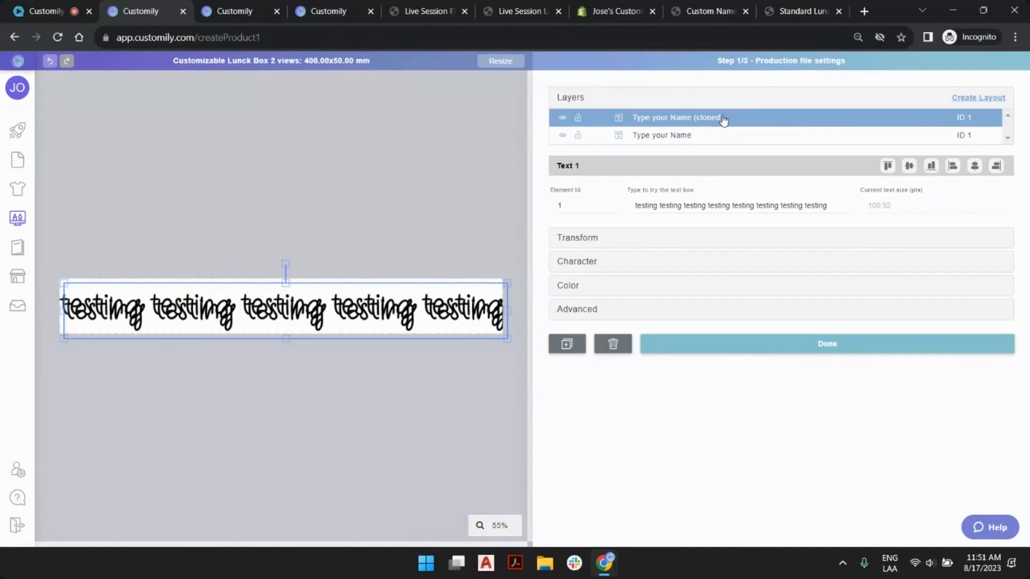
click(563, 118)
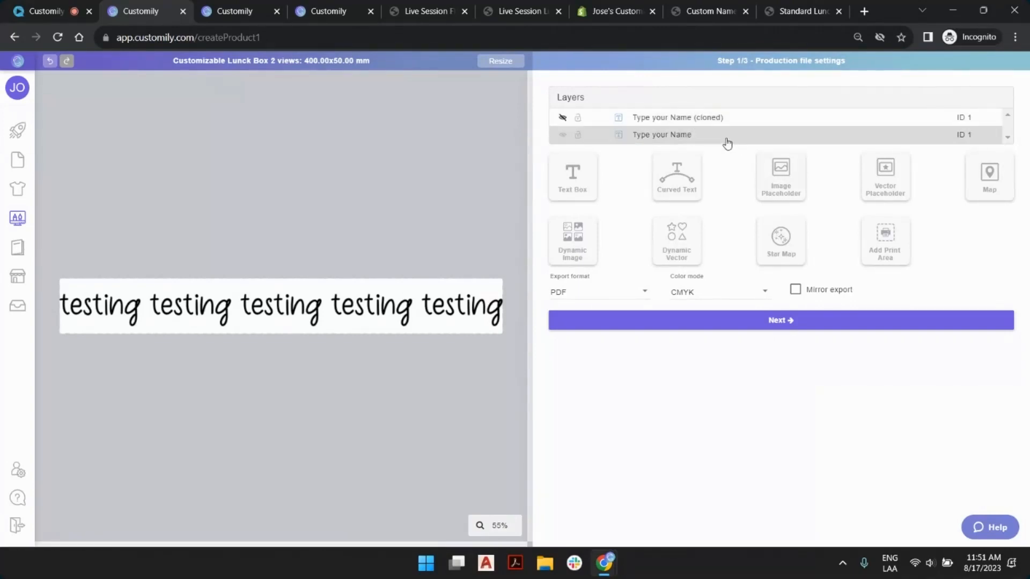
click(674, 141)
click(562, 117)
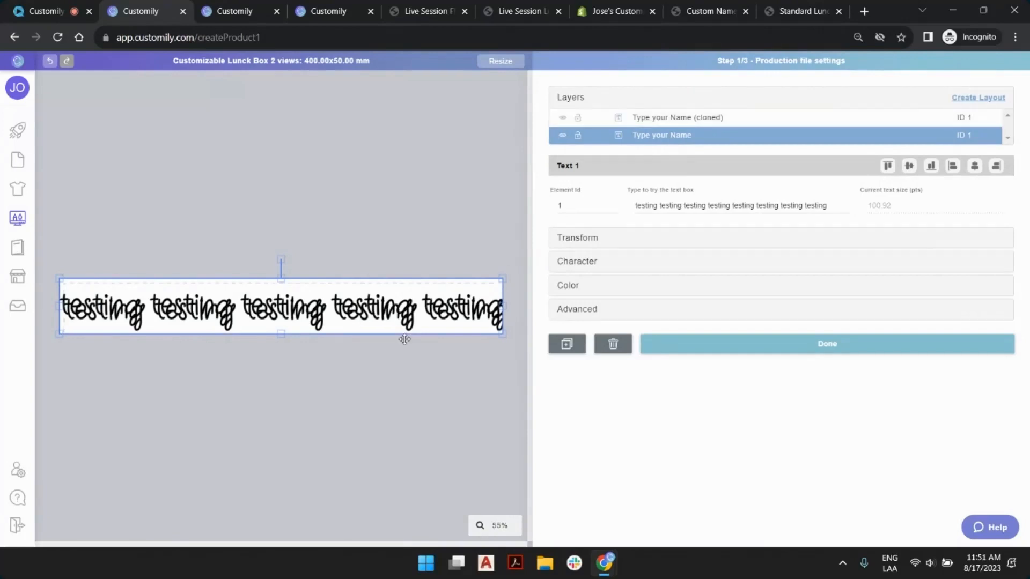
Change the original text box's sample text to "testing replicated clones".
triple_click(683, 209)
drag(659, 206, 848, 199)
key(BackSpace)
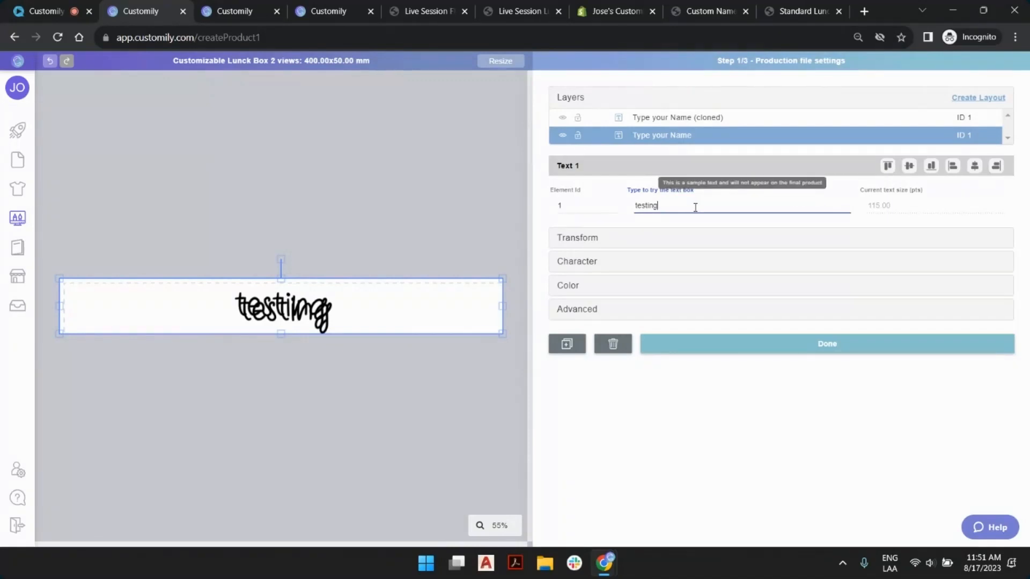
text(repl)
text(icated clones)
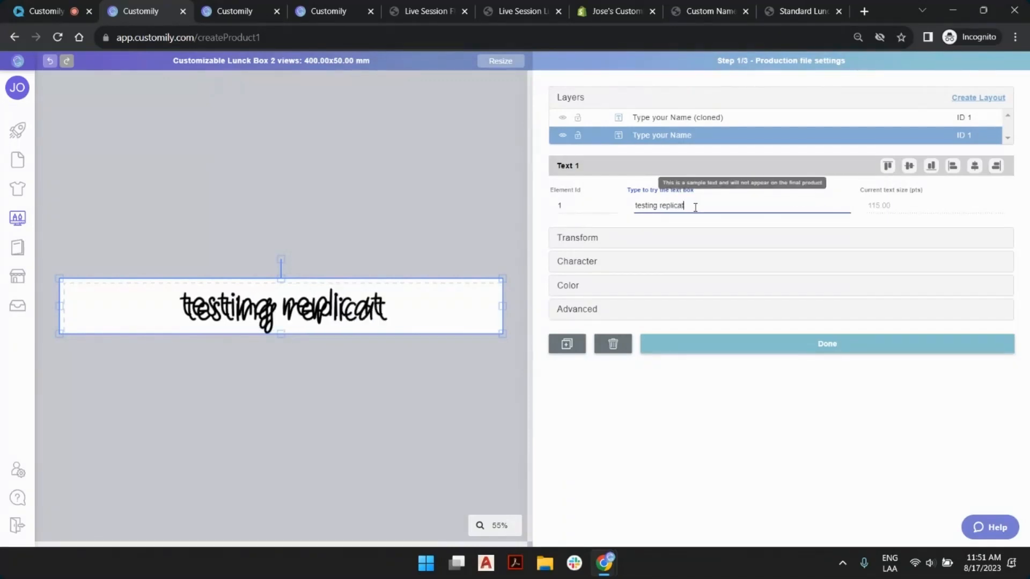
Move the cloned text box off the canvas, above the production area, and hide its layer.
click(669, 118)
mouse_move(403, 301)
mouse_down()
mouse_move(409, 338)
mouse_move(391, 265)
mouse_move(415, 299)
mouse_move(434, 302)
mouse_up()
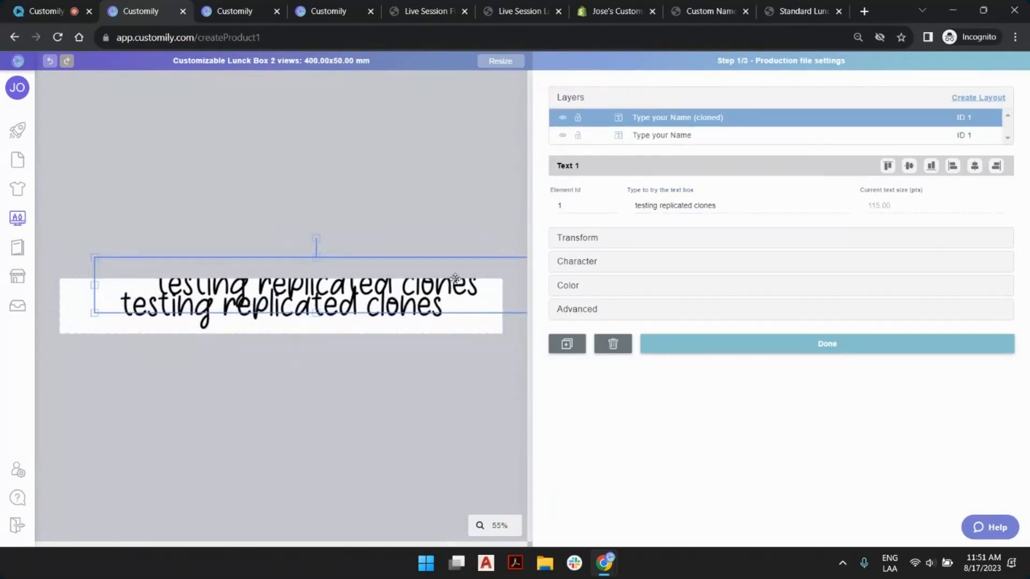
mouse_move(462, 260)
mouse_down()
mouse_move(404, 169)
mouse_move(428, 166)
mouse_move(428, 275)
mouse_move(534, 156)
mouse_up()
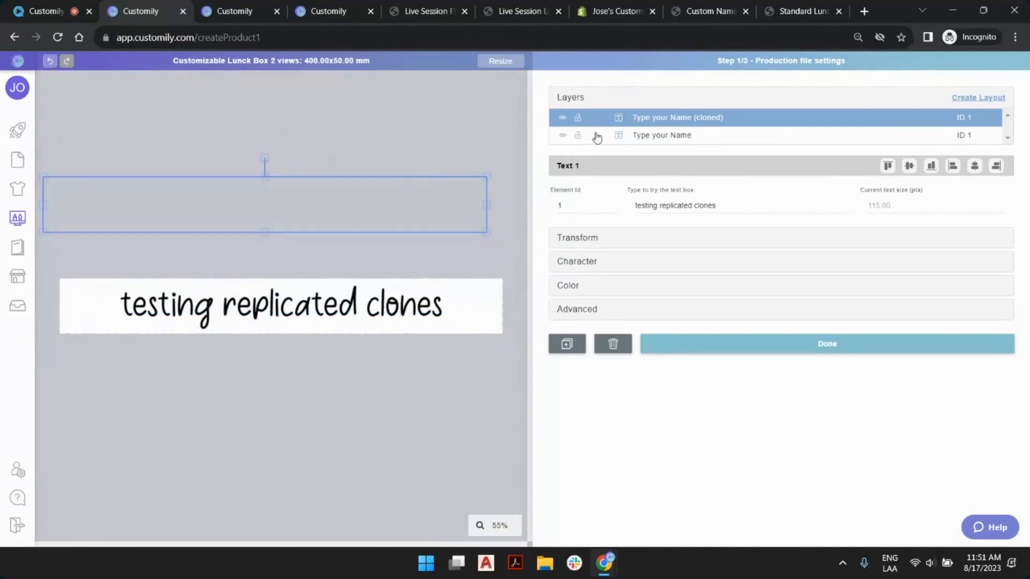
click(562, 116)
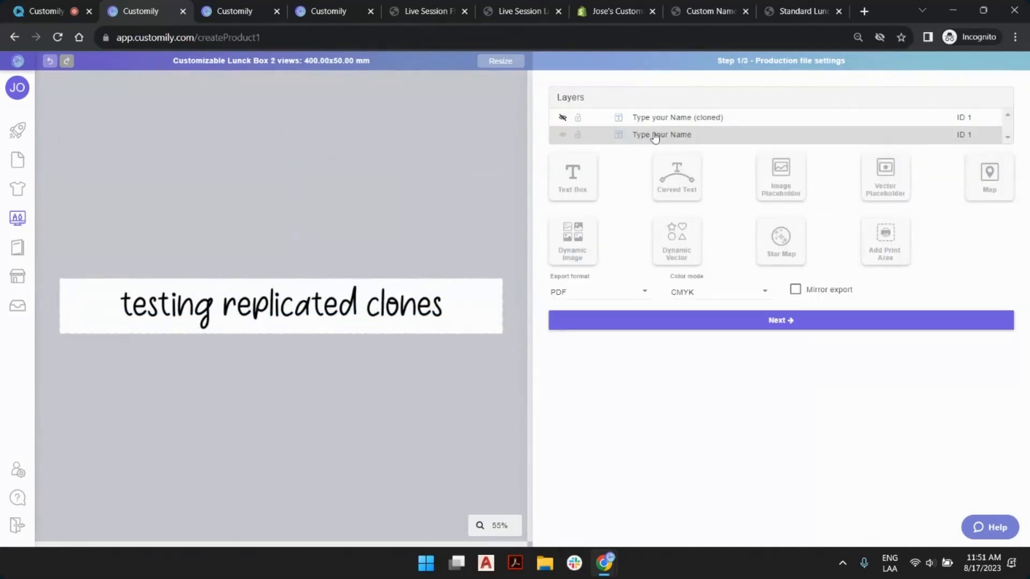
click(653, 134)
click(598, 89)
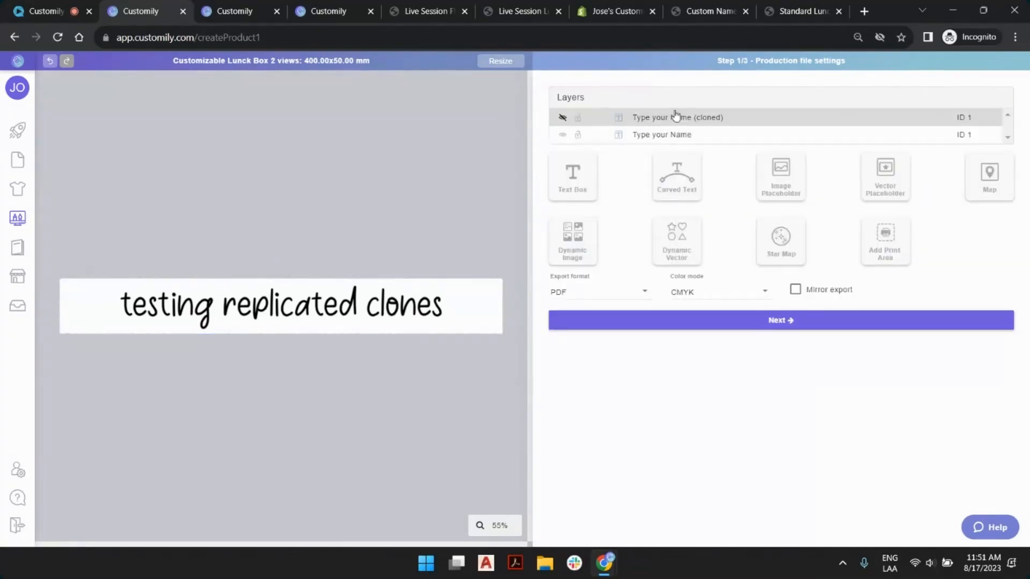
Continue to the preview setup and review the background color option alongside the Standard Lunchbox storefront page.
click(795, 326)
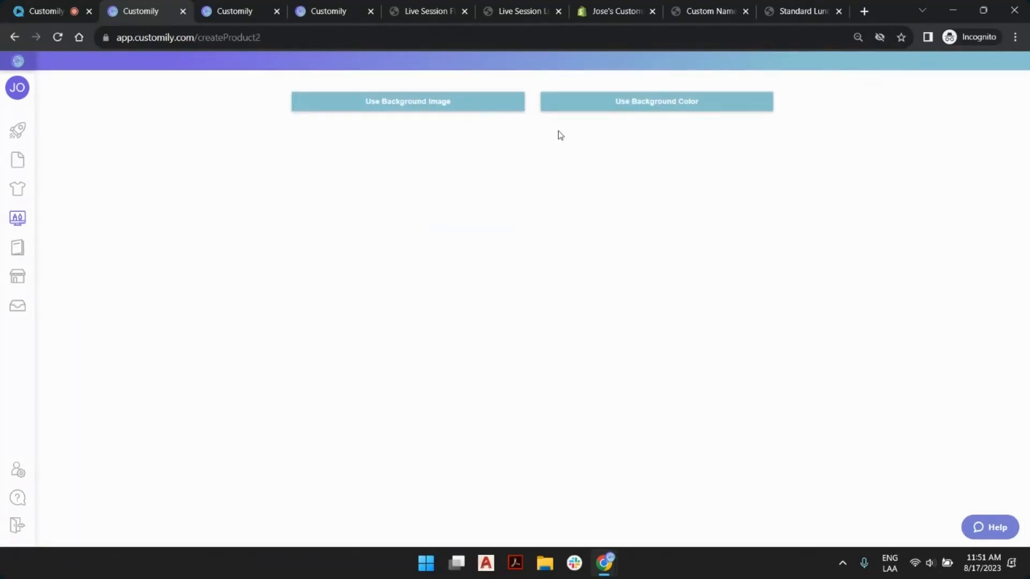
click(654, 102)
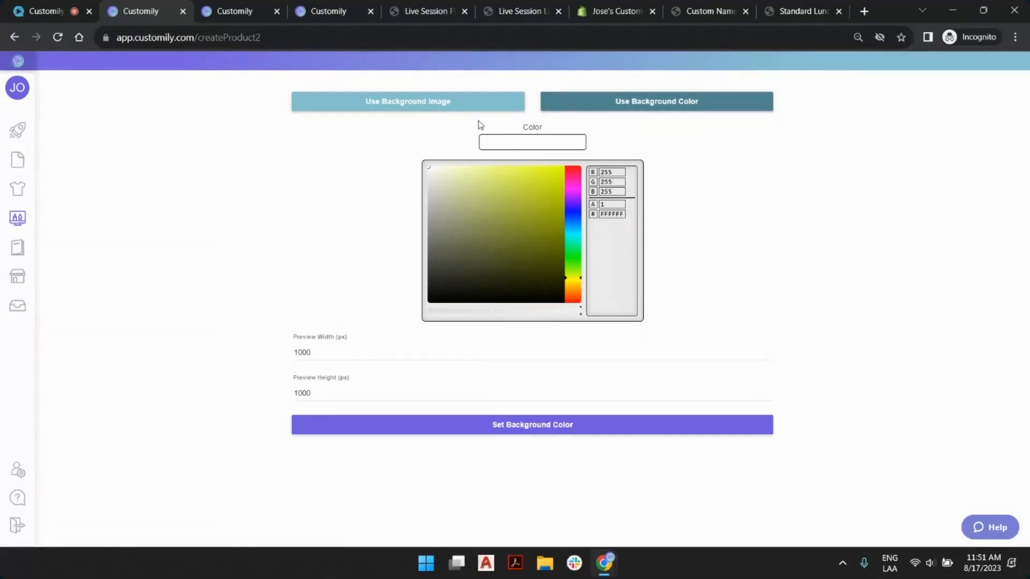
click(763, 18)
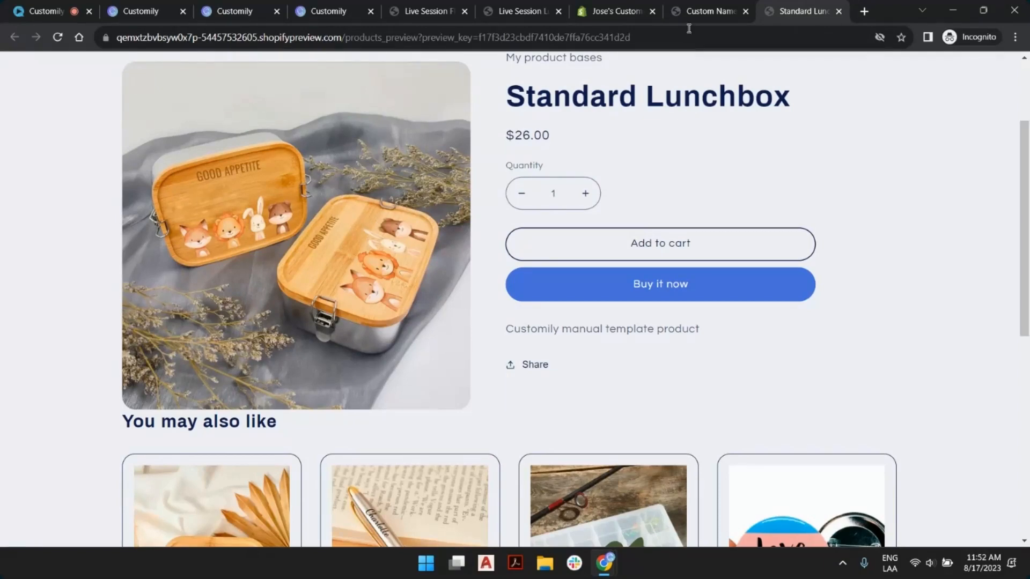
click(140, 11)
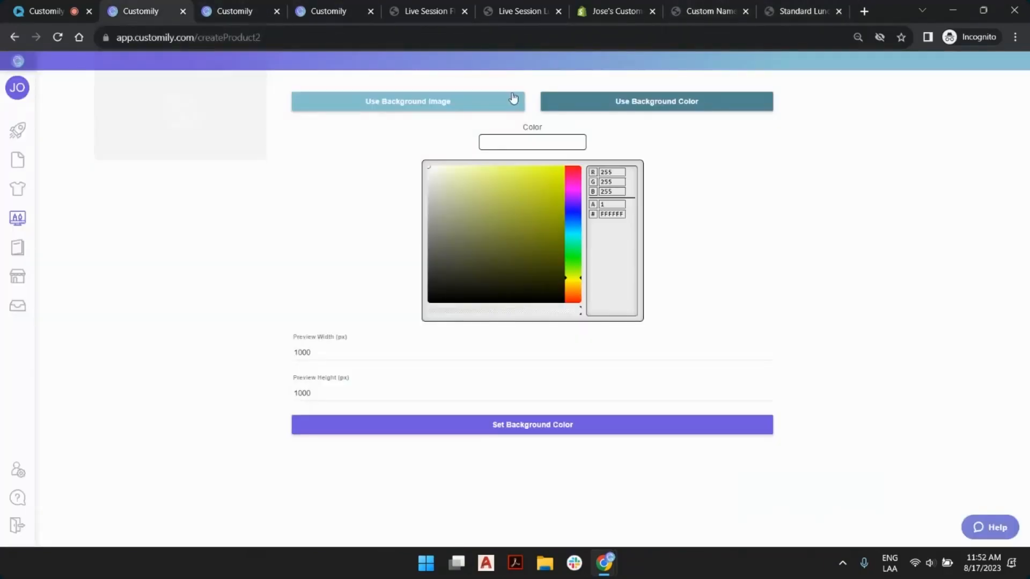
Upload "double lunchbox base design.png" from the 17-8 folder as the preview's background image, accepting the automatic downscaling.
click(439, 106)
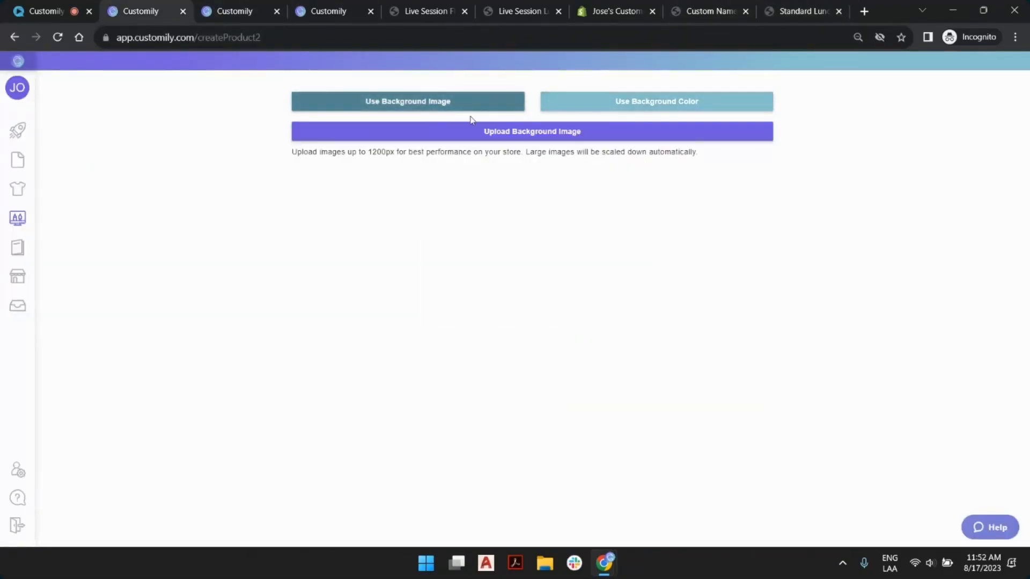
click(481, 134)
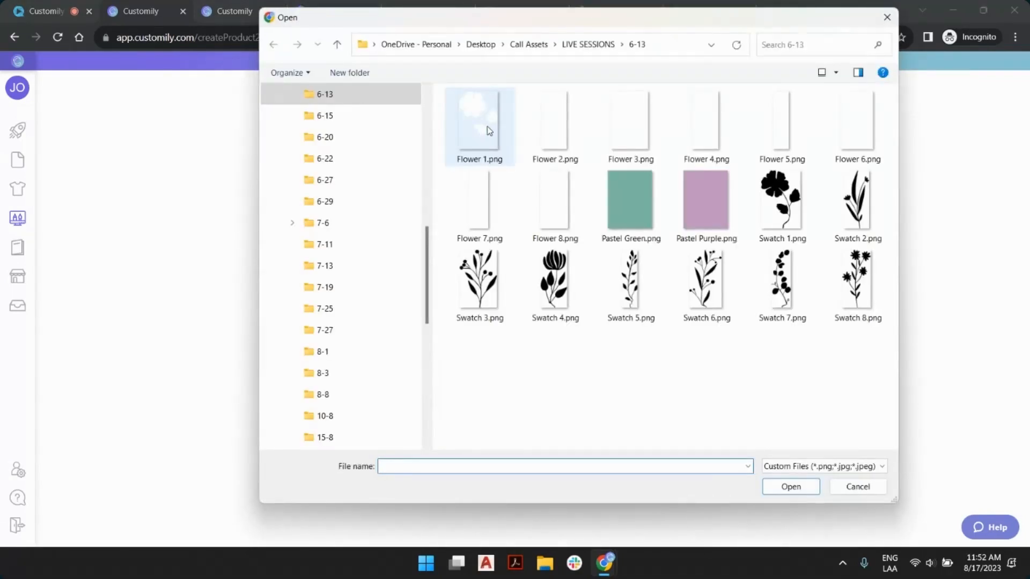
scroll(364, 118, up, 5)
scroll(349, 154, down, 4)
scroll(374, 248, down, 3)
click(330, 310)
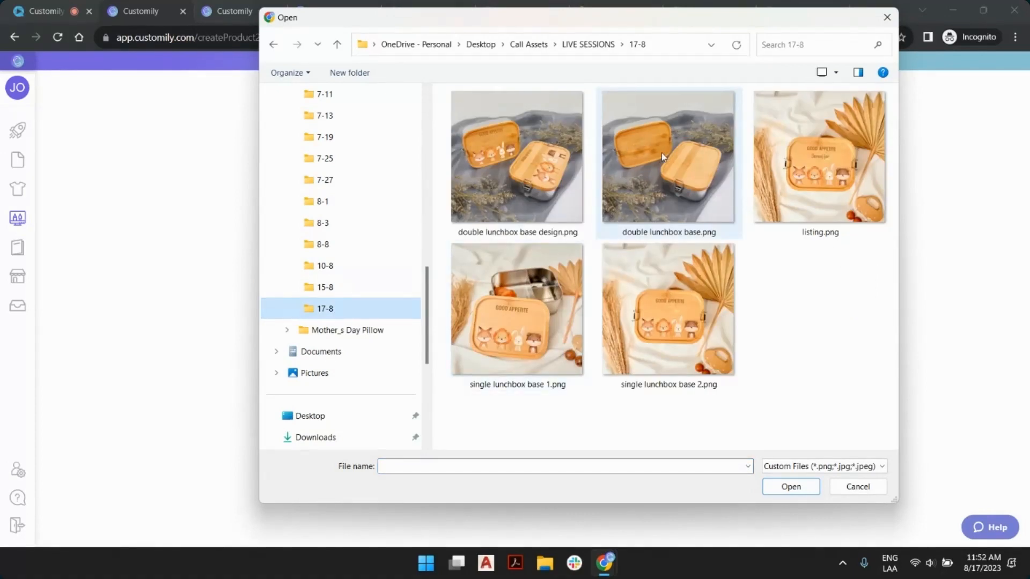
click(686, 144)
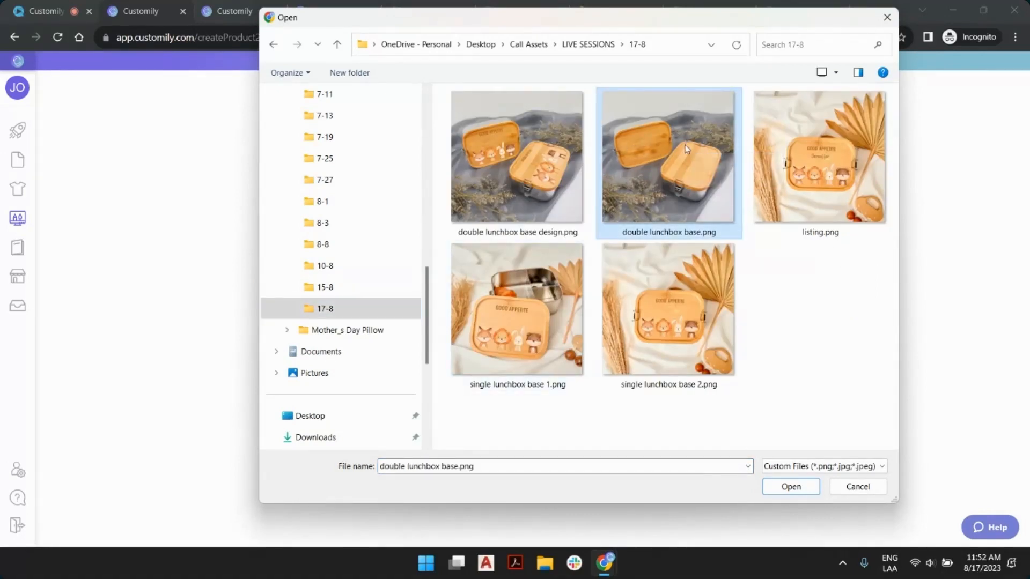
click(529, 147)
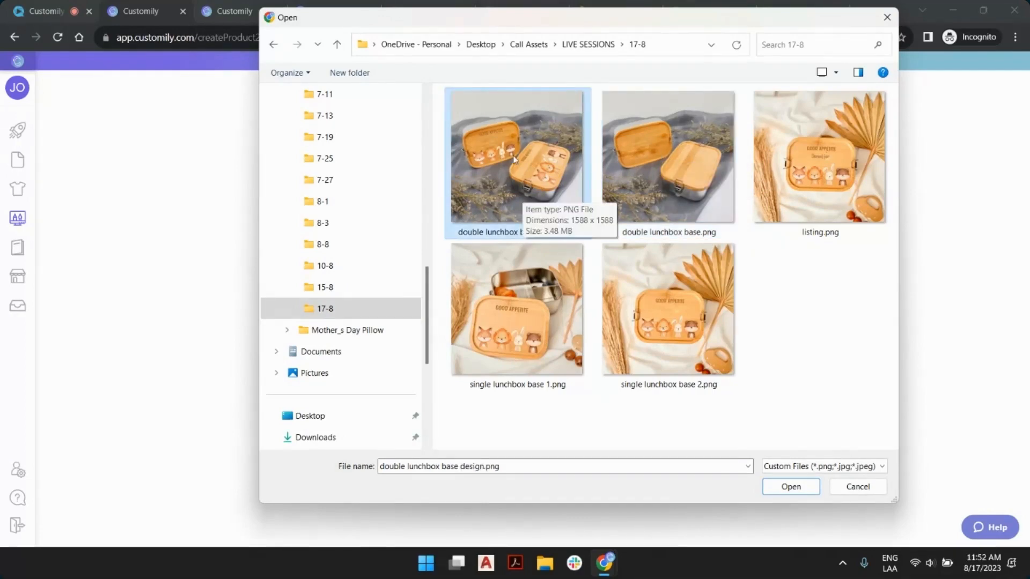
click(651, 151)
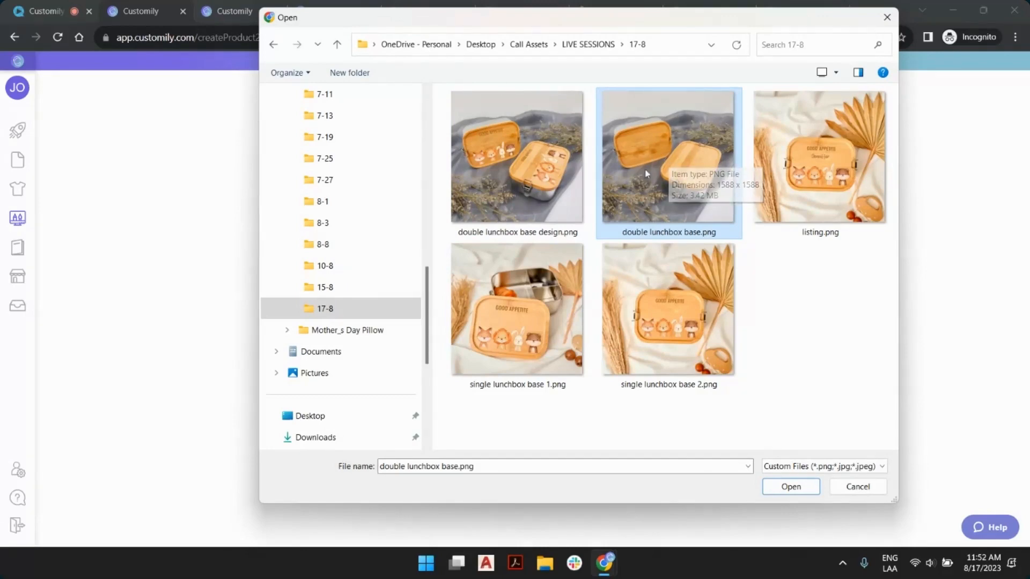
double_click(509, 143)
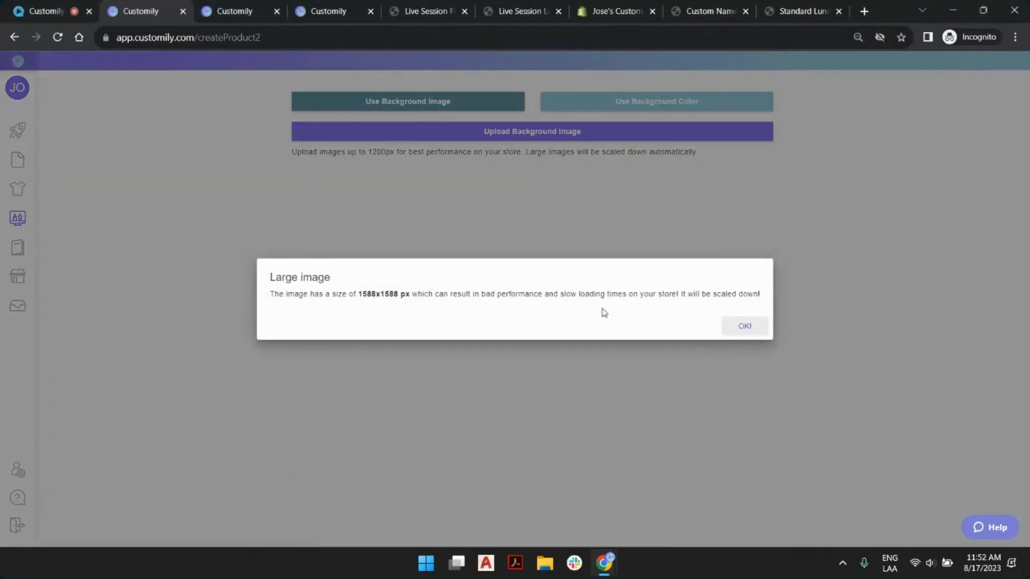
click(729, 325)
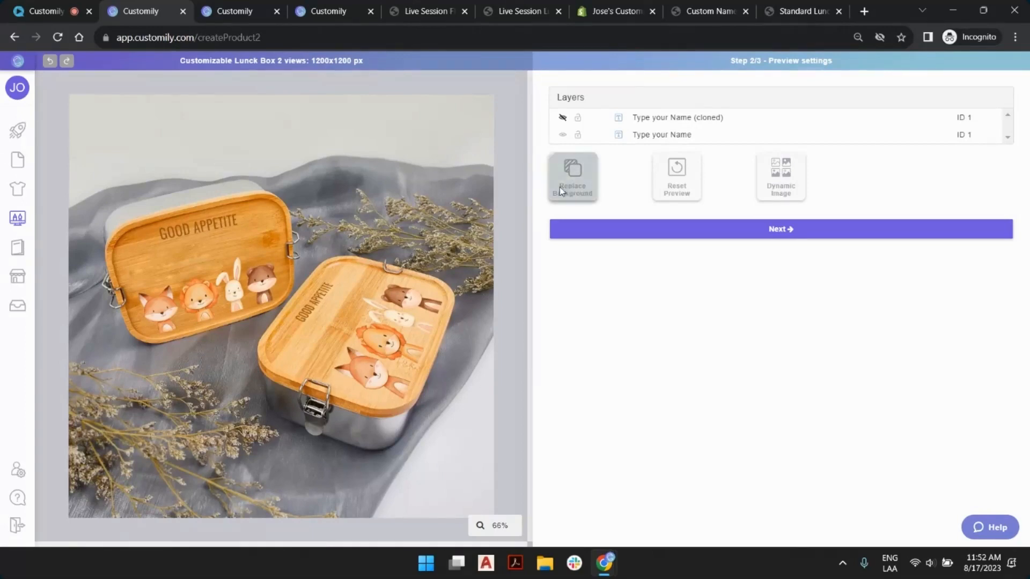
Make the cloned text layer visible and move both text boxes together down onto the lunch boxes in the preview.
click(649, 138)
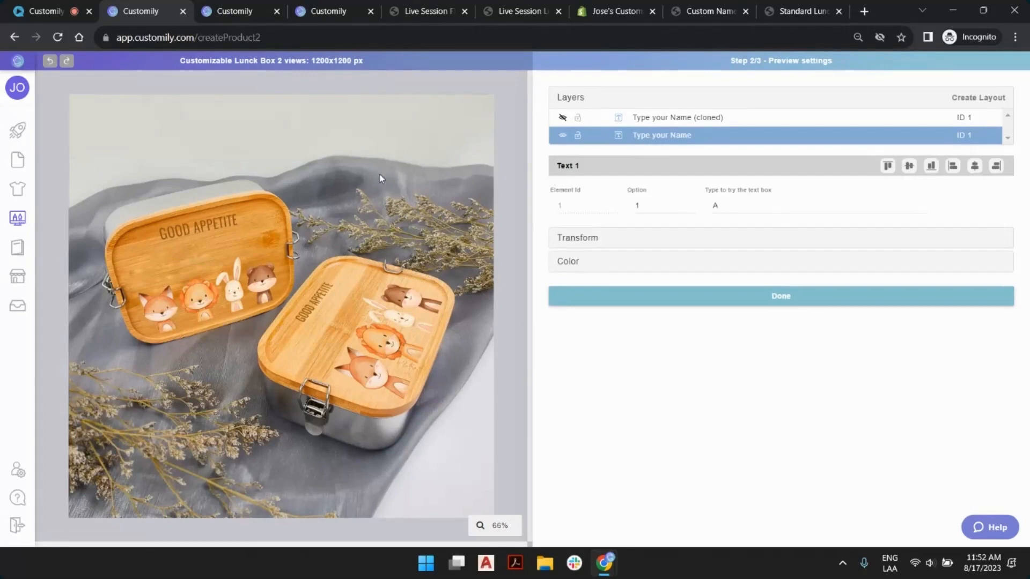
scroll(365, 222, down, 4)
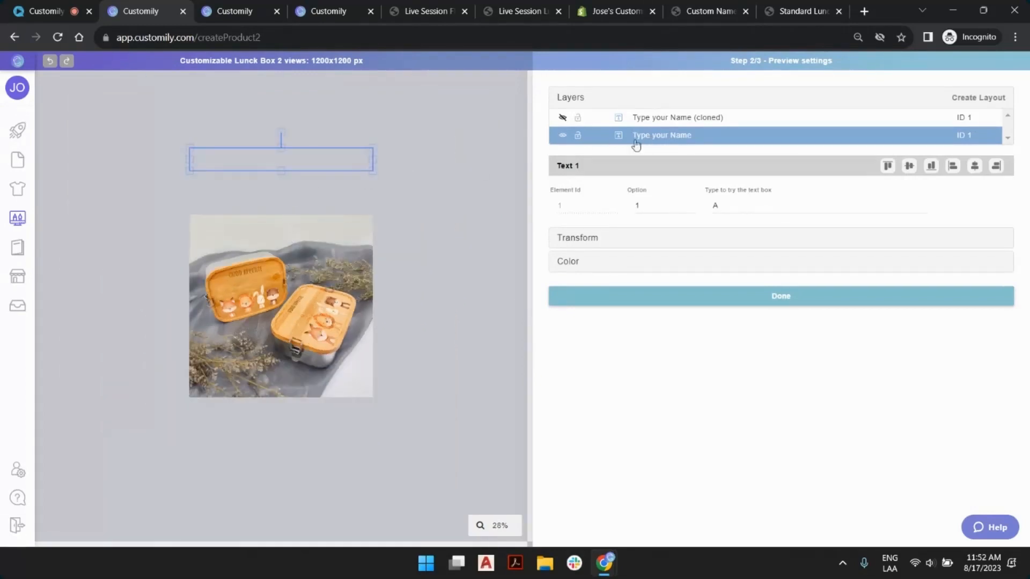
click(675, 117)
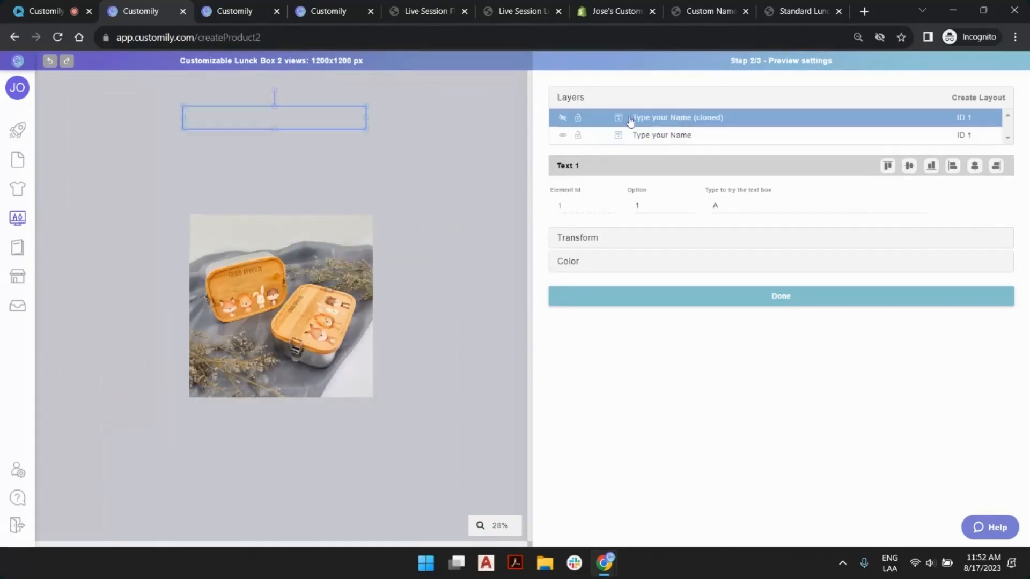
click(665, 139)
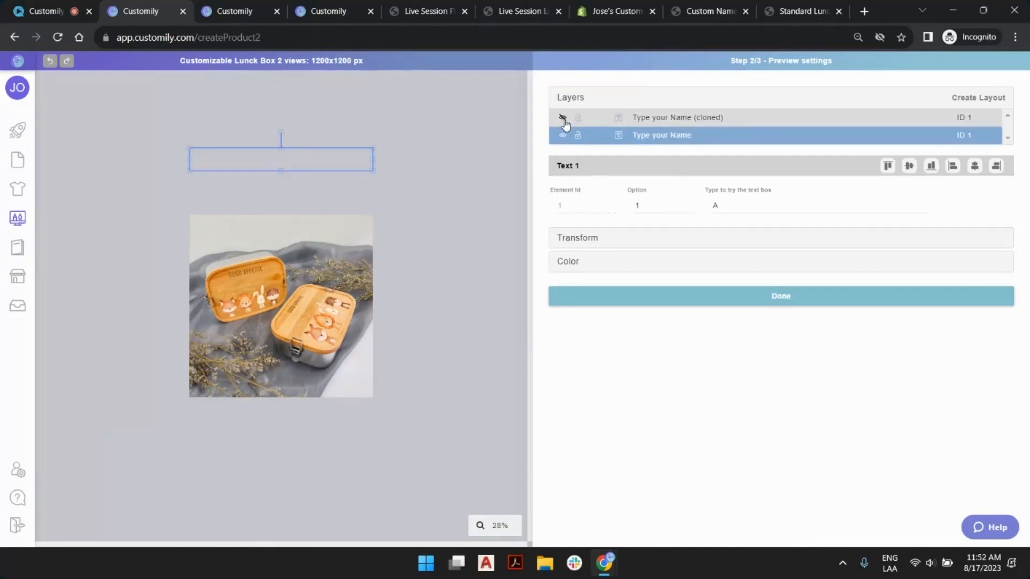
shift+click(659, 119)
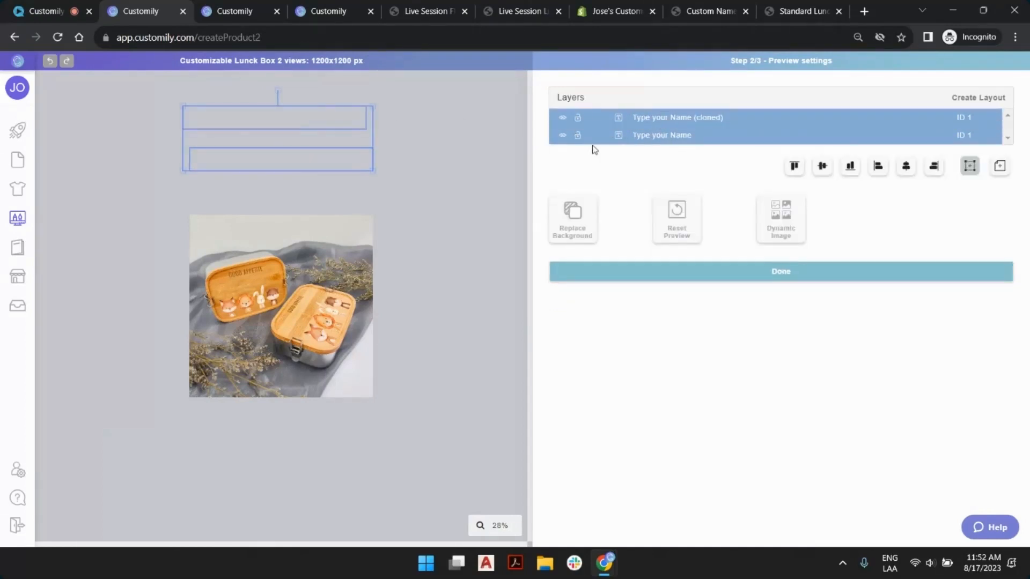
drag(299, 119, 298, 280)
scroll(265, 336, up, 10)
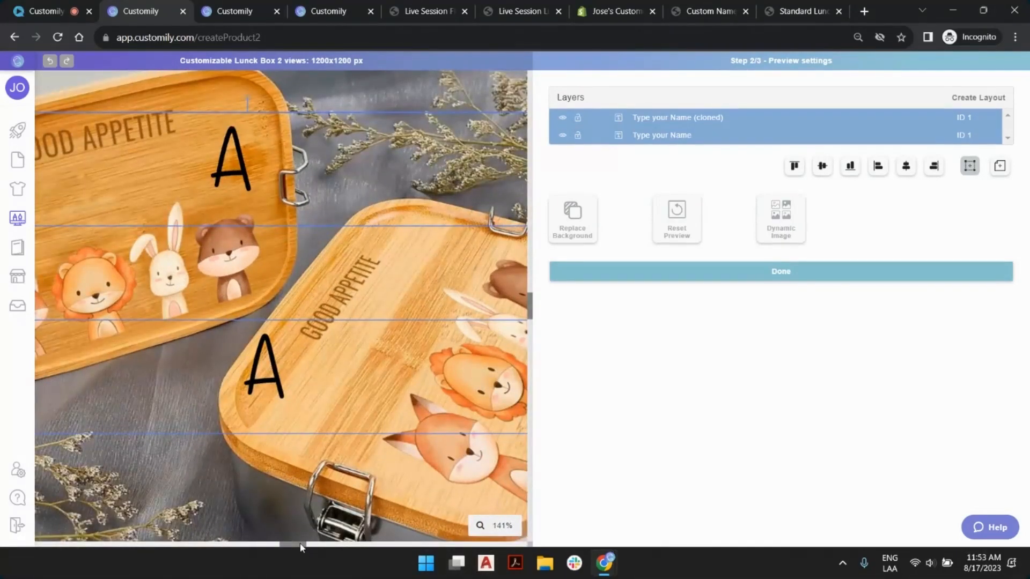
drag(300, 546, 188, 546)
Set the "Type your Name" text's fill color for option 1 by sampling the brown "GOOD APPETITE" lettering.
click(643, 144)
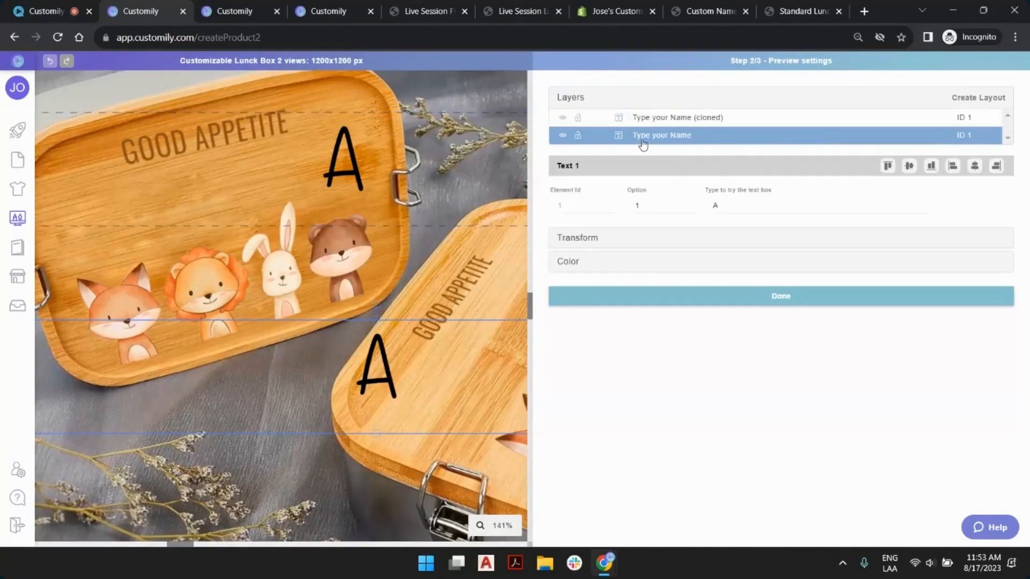
click(569, 262)
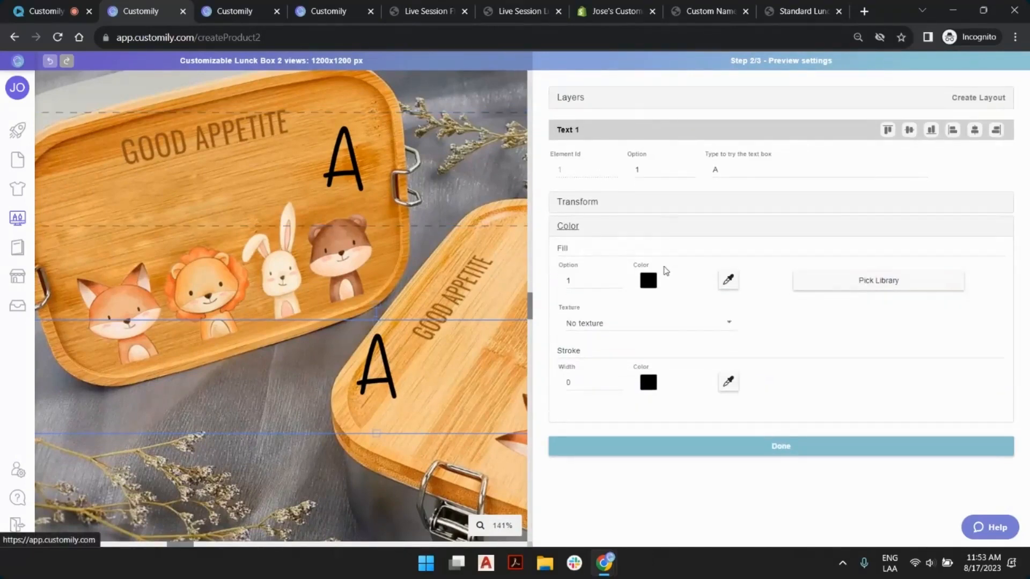
click(728, 281)
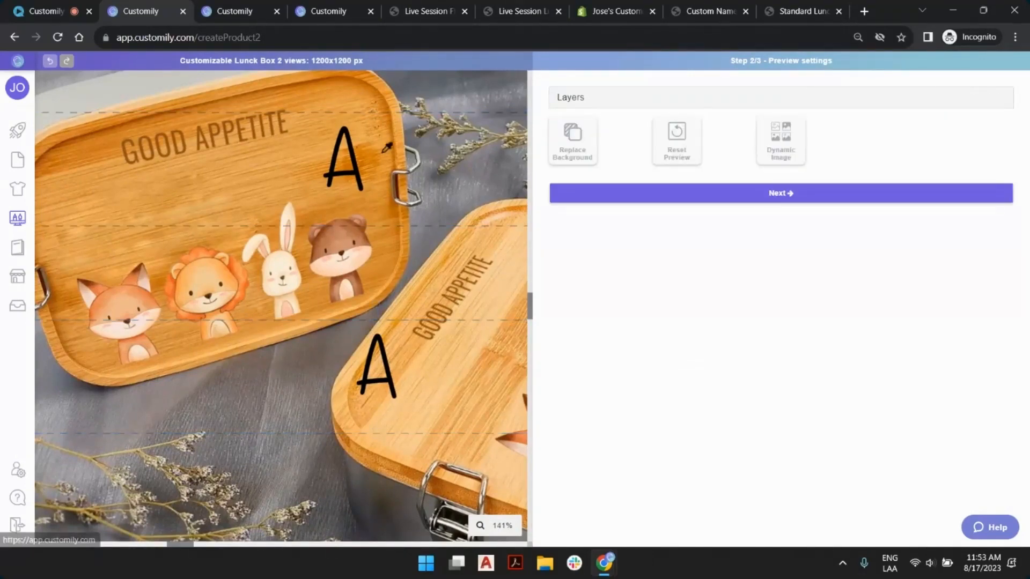
click(264, 116)
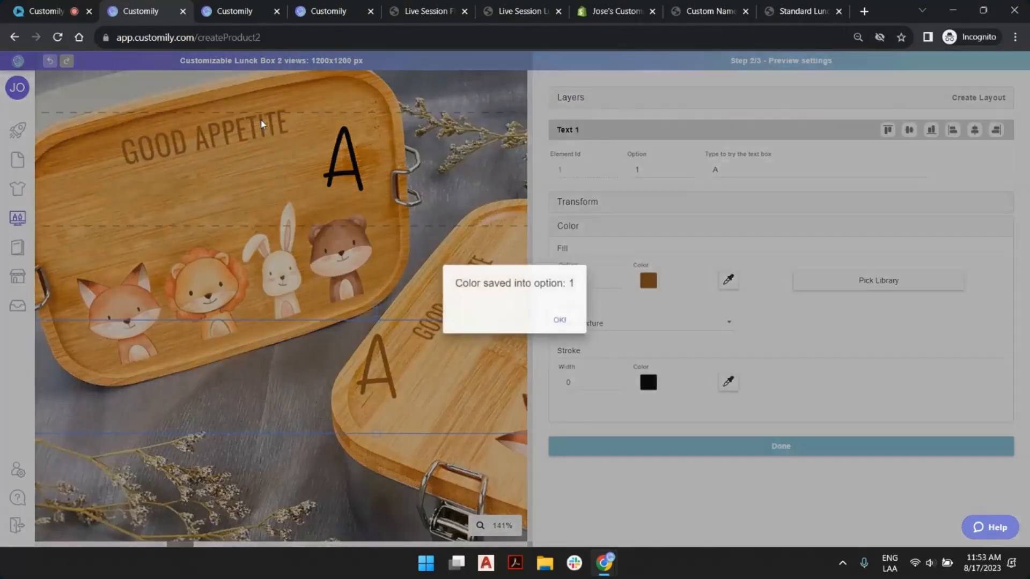
Move the brown sample text onto the upright lunch box below "GOOD APPETITE" and apply the Wood texture to its fill.
click(555, 320)
drag(376, 357, 240, 176)
click(627, 322)
scroll(638, 378, down, 5)
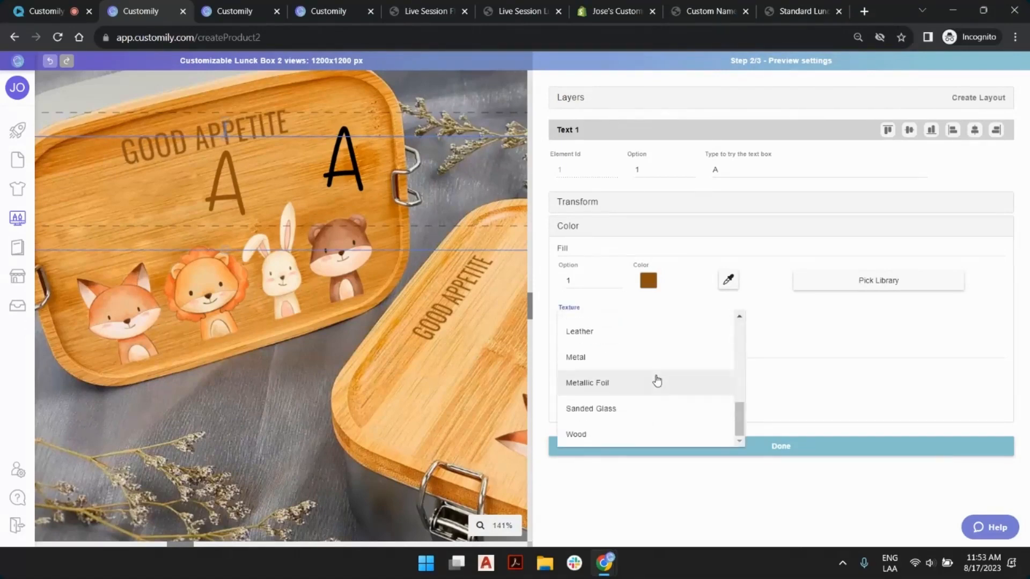
click(663, 436)
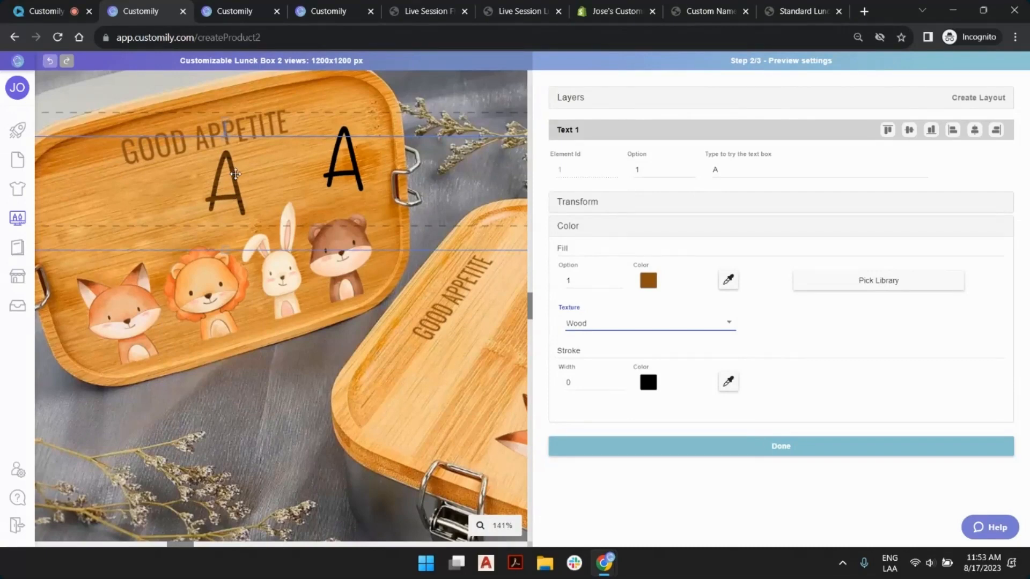
Resample the wood-textured text's fill color for option 1 from the light wood along the upright lunch box's upper rim.
click(729, 281)
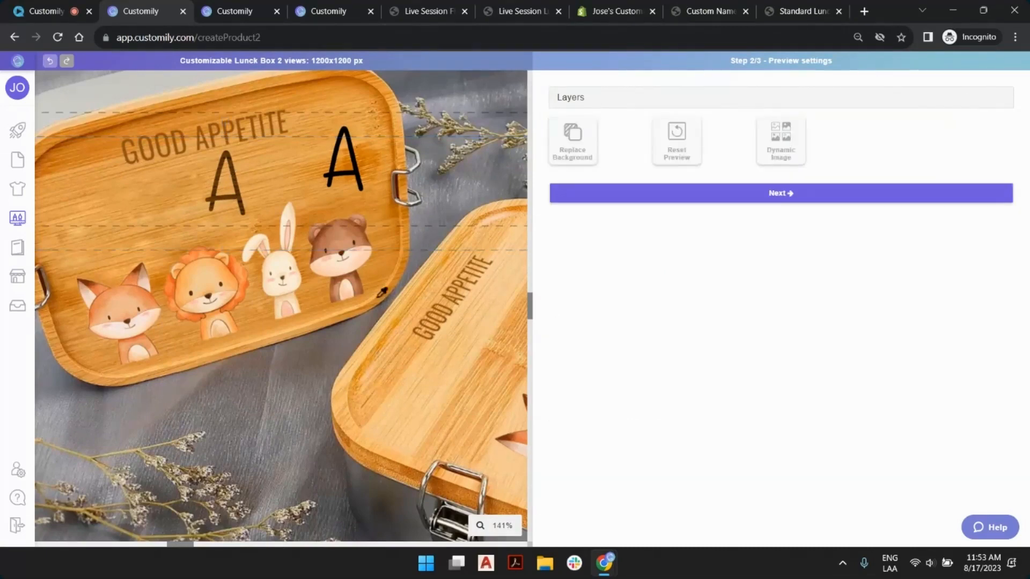
click(366, 143)
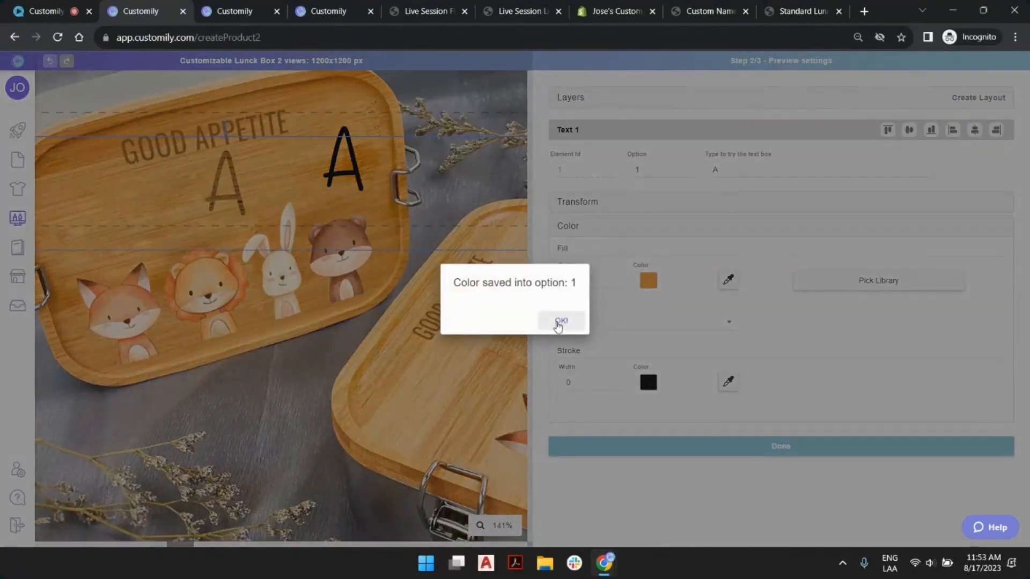
click(560, 320)
click(729, 279)
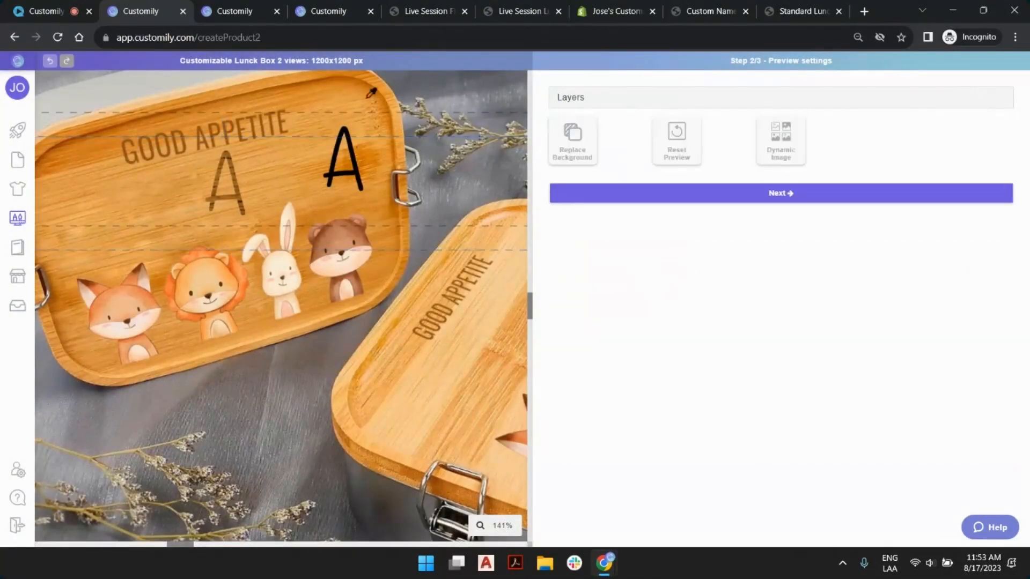
click(313, 80)
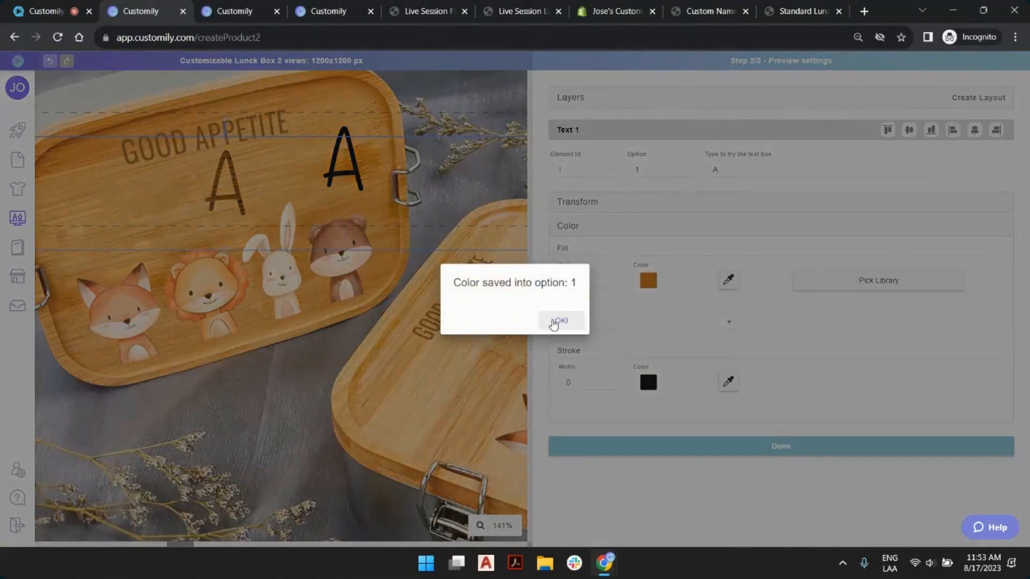
click(560, 320)
click(729, 279)
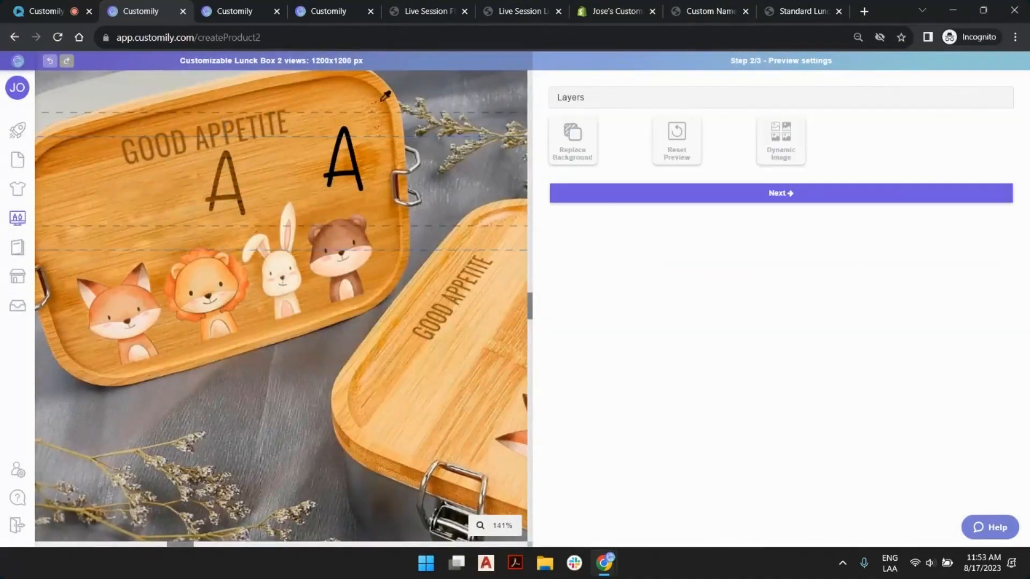
click(355, 83)
click(561, 321)
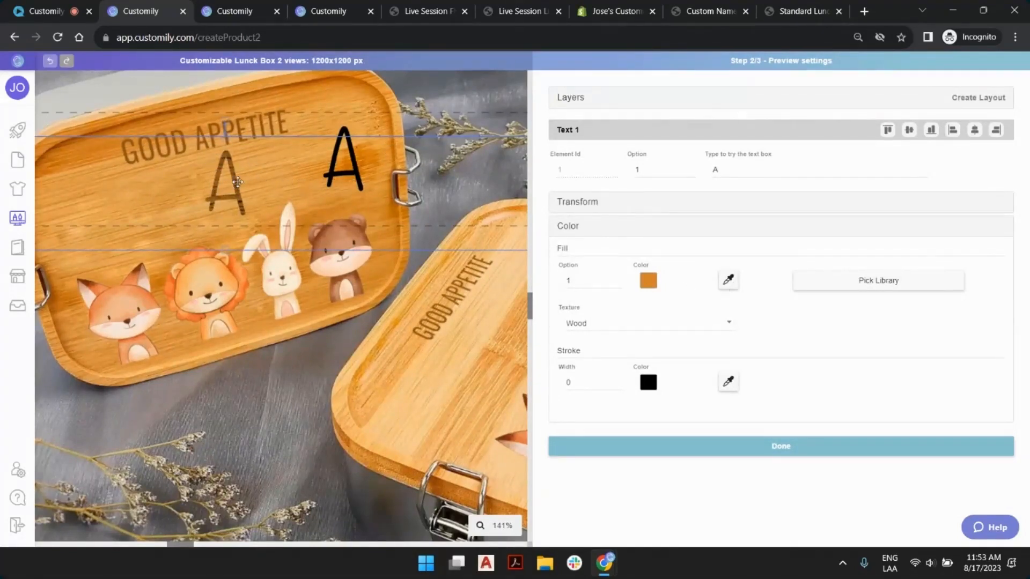
Copy the fill color D5832B from the textured text to the black text's option 1 and apply the Wood texture to it.
click(649, 281)
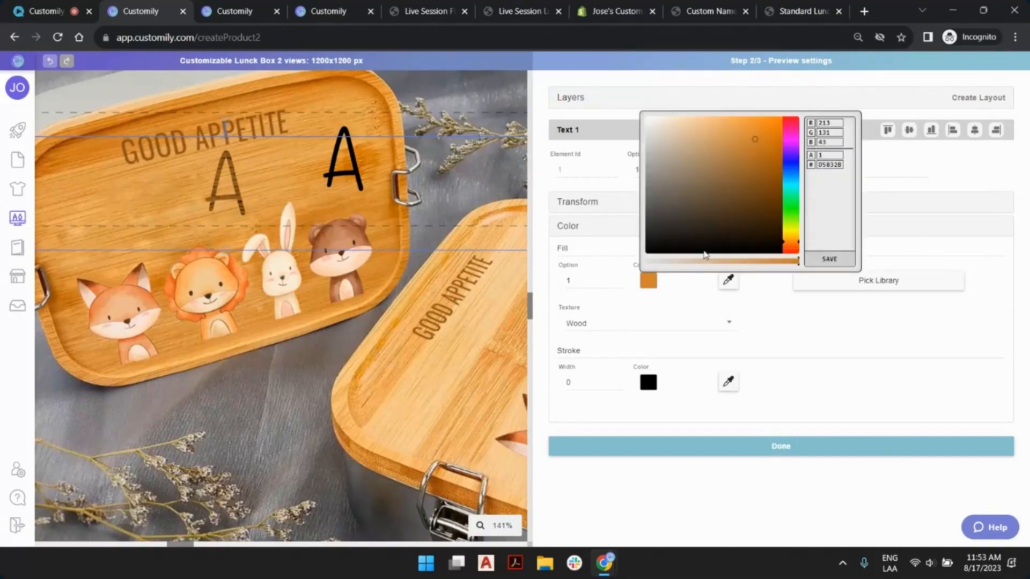
double_click(834, 165)
click(829, 259)
click(569, 315)
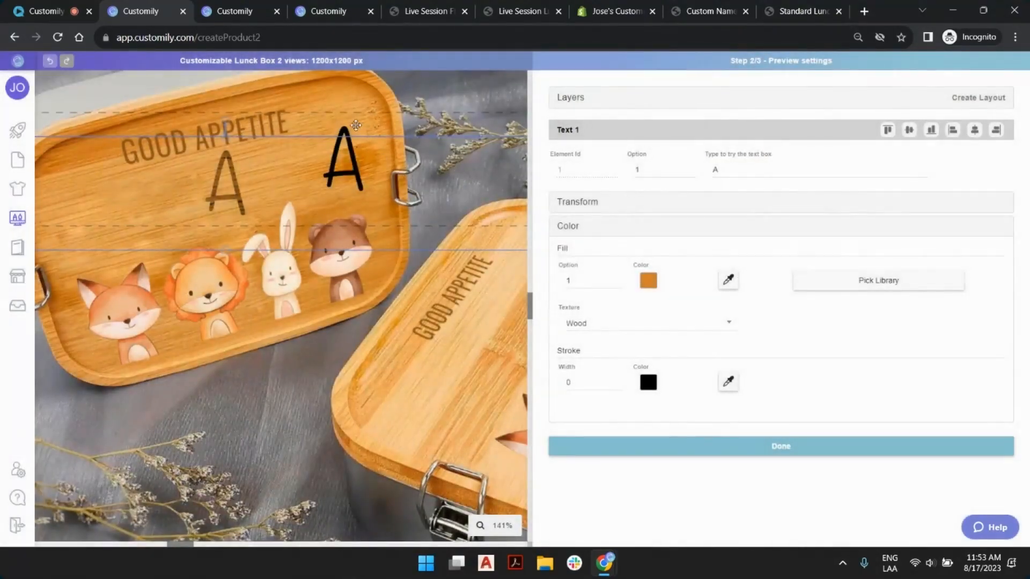
click(649, 281)
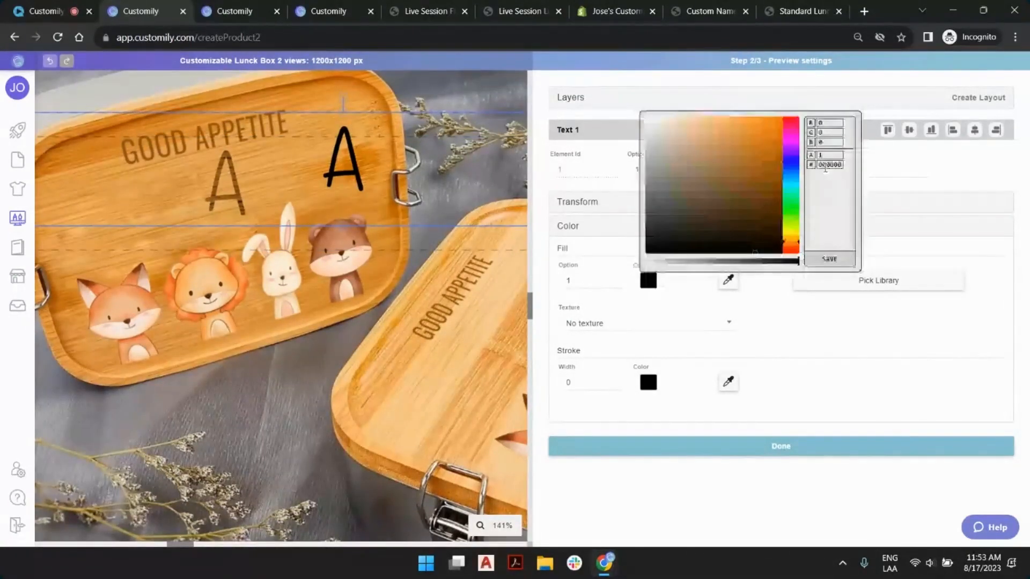
click(835, 259)
click(559, 319)
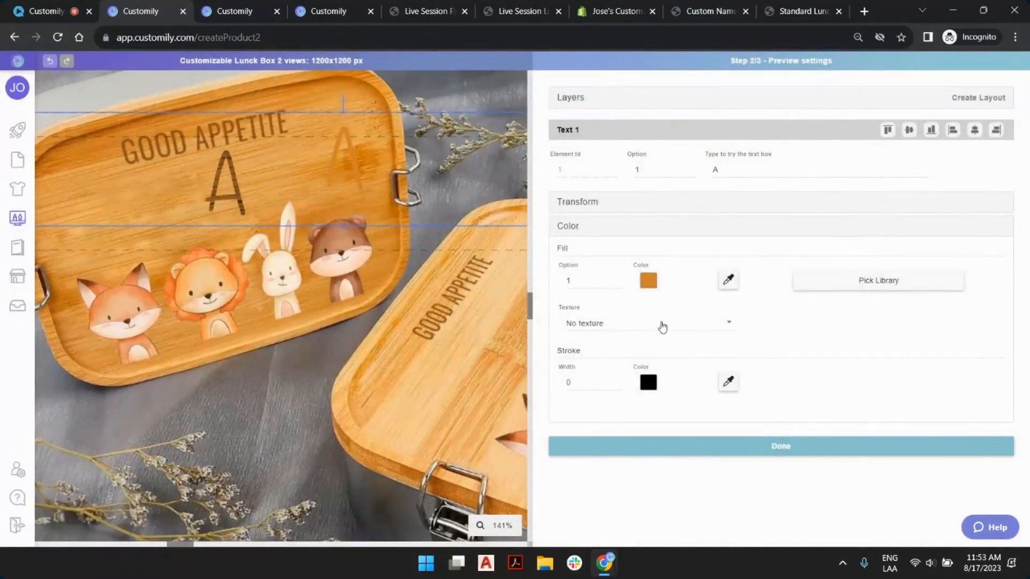
click(657, 331)
scroll(649, 370, down, 3)
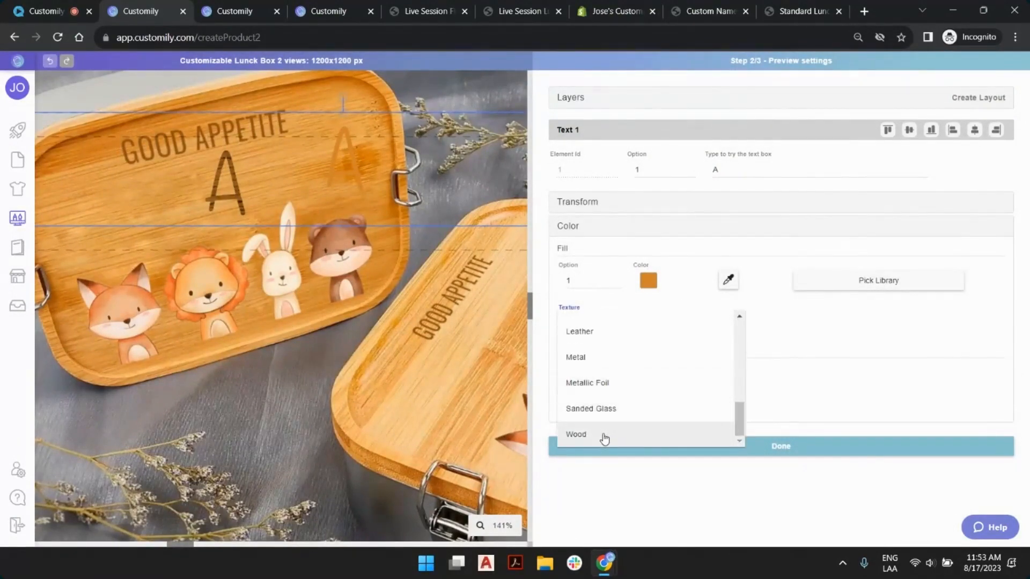
click(595, 358)
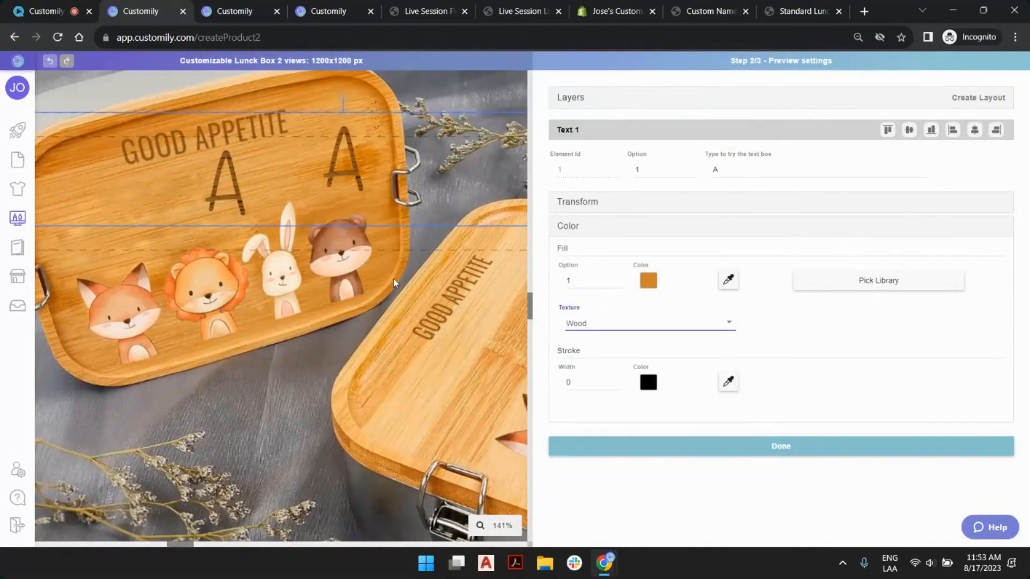
Shrink both text boxes together and place one on each lunch box in the preview.
scroll(364, 241, down, 5)
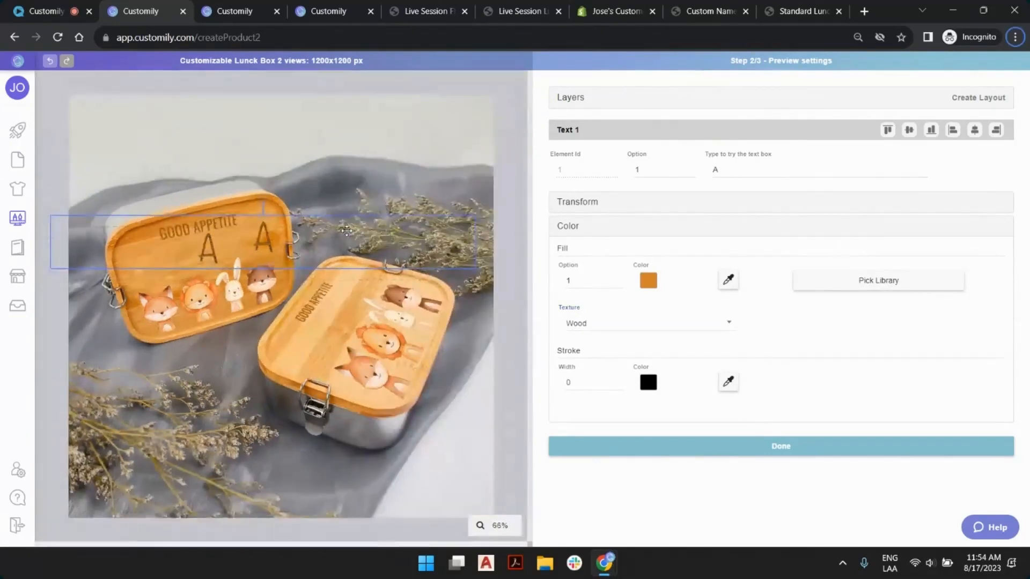
drag(263, 248, 252, 346)
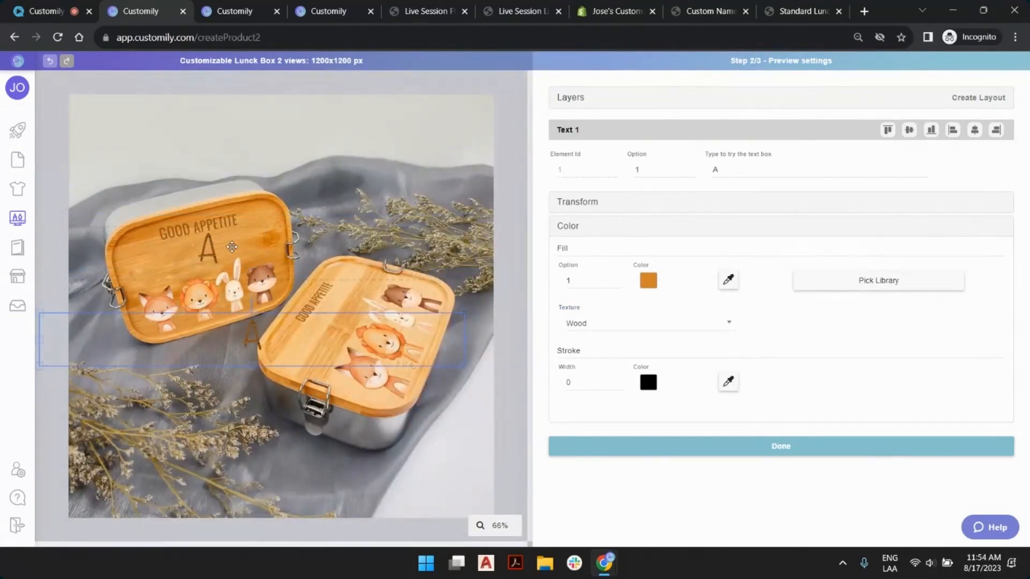
click(220, 254)
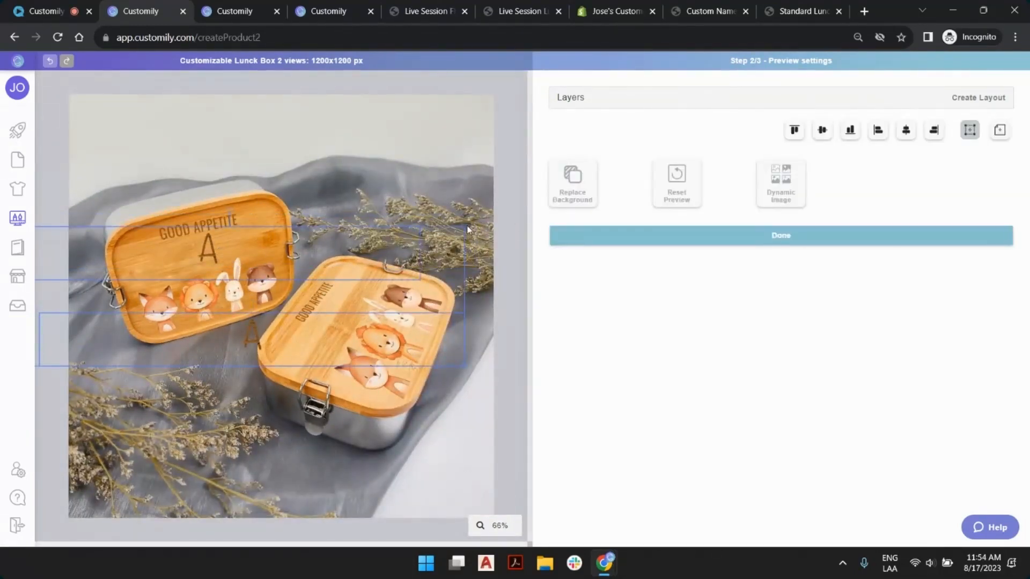
drag(464, 228, 199, 306)
drag(134, 340, 263, 279)
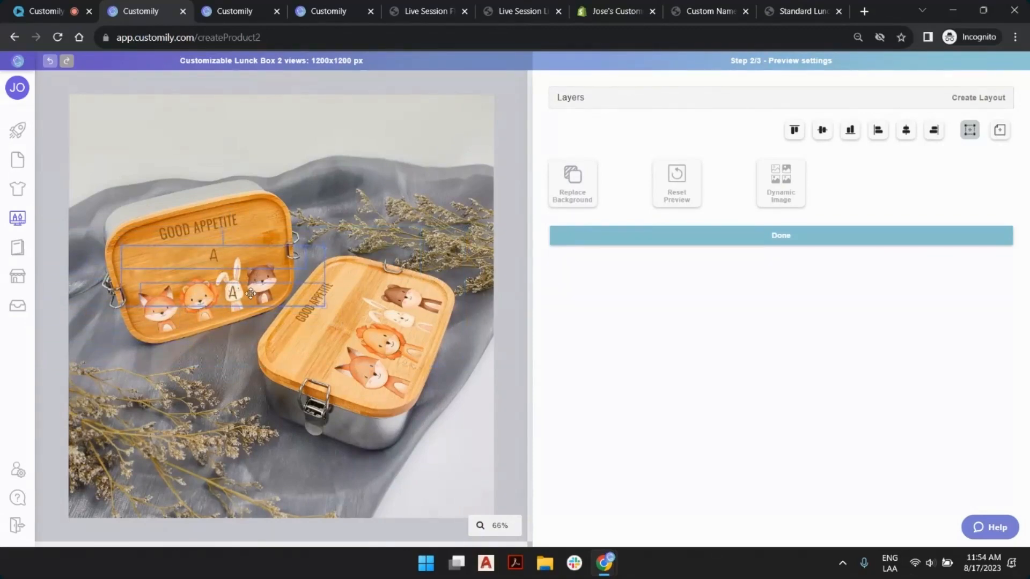
click(323, 230)
click(232, 290)
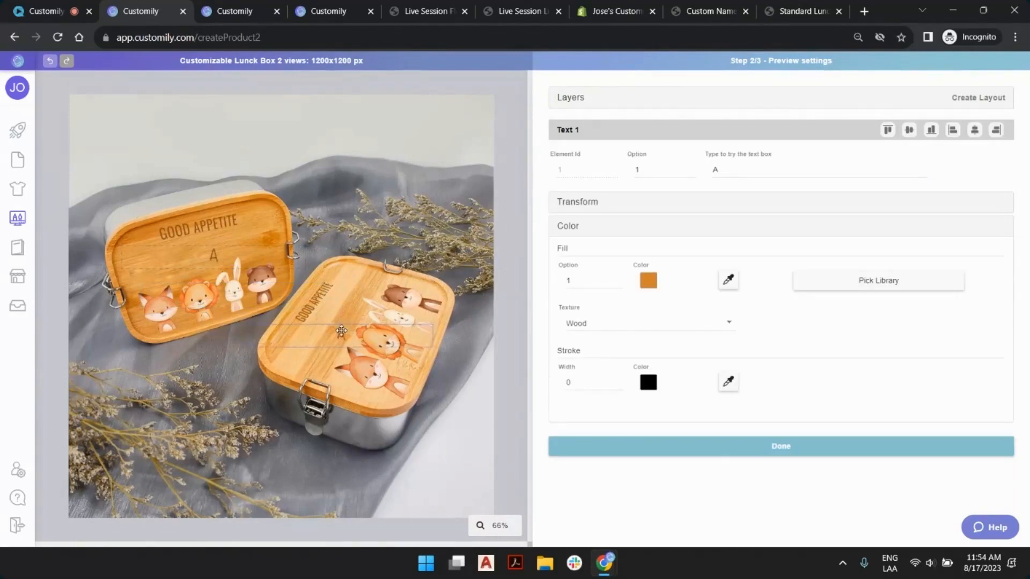
Move the upright lunch box's text box up to just below the "GOOD APPETITE" lettering.
scroll(234, 315, up, 5)
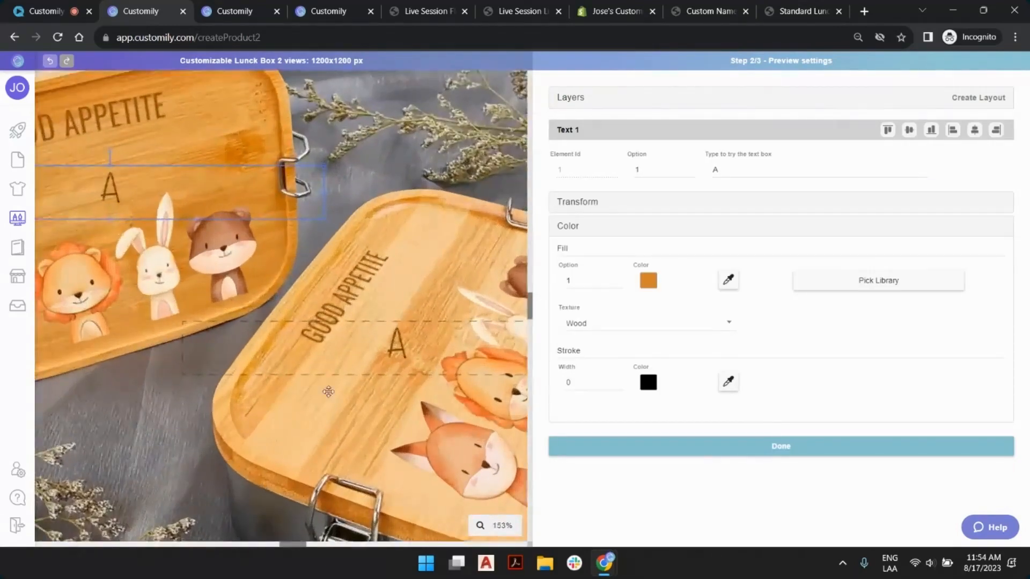
drag(288, 548, 141, 547)
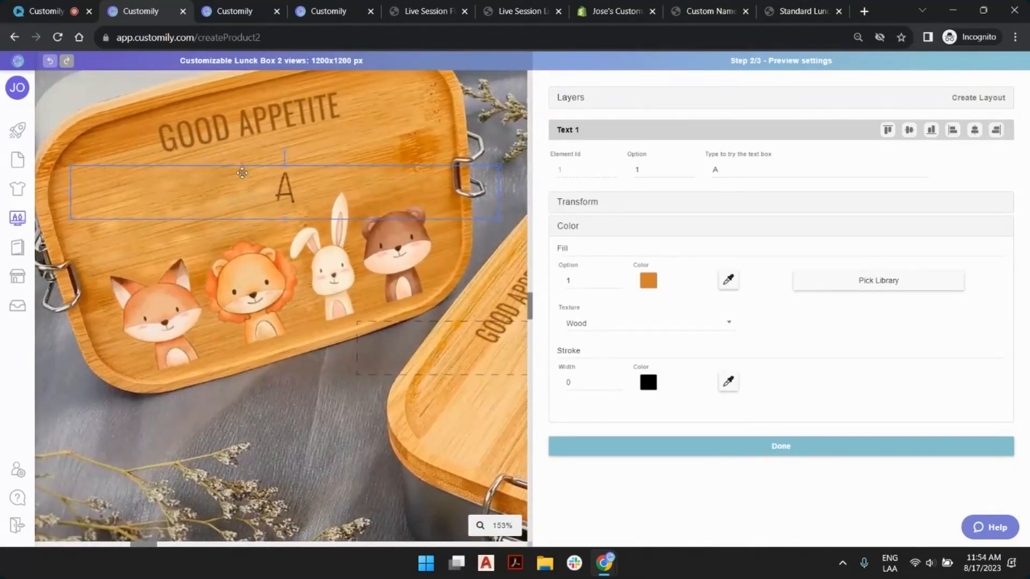
scroll(239, 167, up, 1)
drag(251, 178, 225, 157)
Rotate the upright lunch box's text to -12 degrees and narrow its box to about 483 px to fit the lid.
click(590, 202)
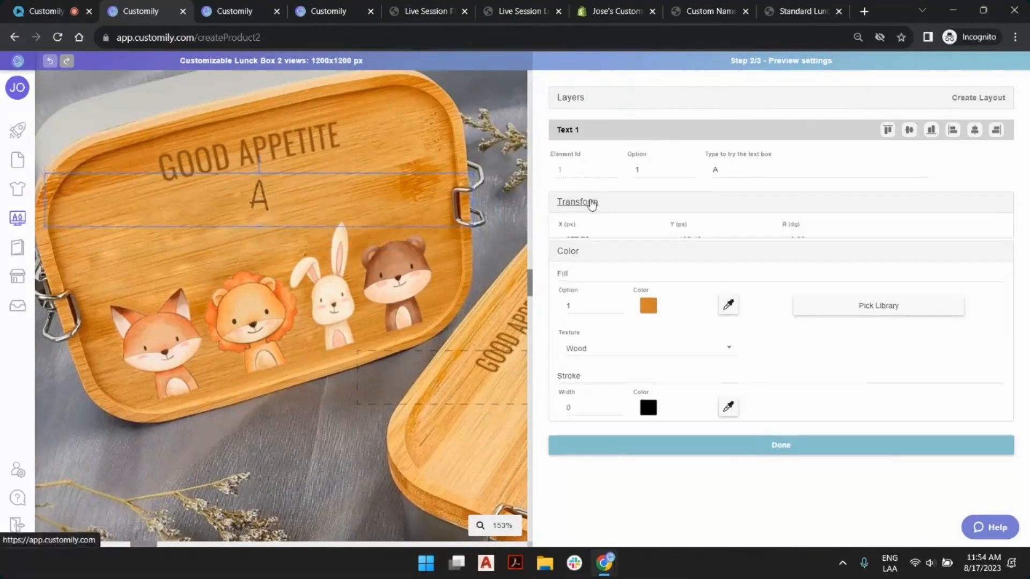
triple_click(880, 238)
click(880, 244)
triple_click(880, 244)
triple_click(880, 244)
click(880, 244)
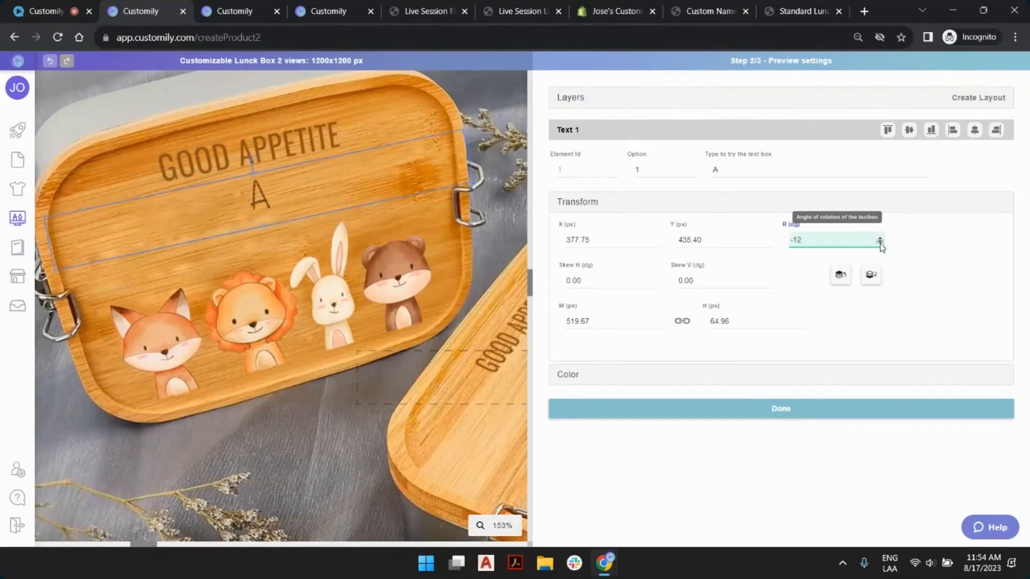
drag(474, 181, 454, 184)
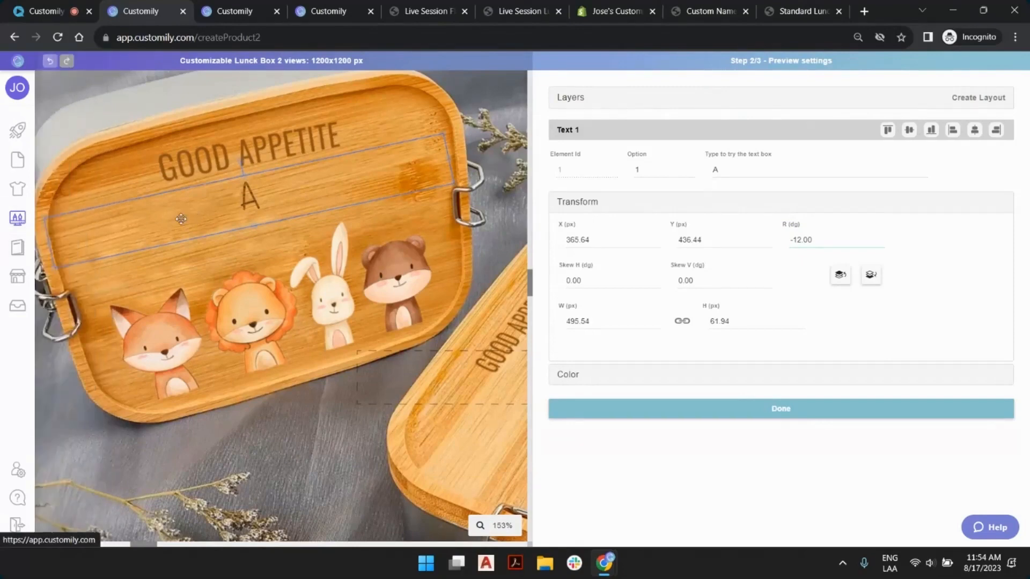
drag(46, 219, 55, 221)
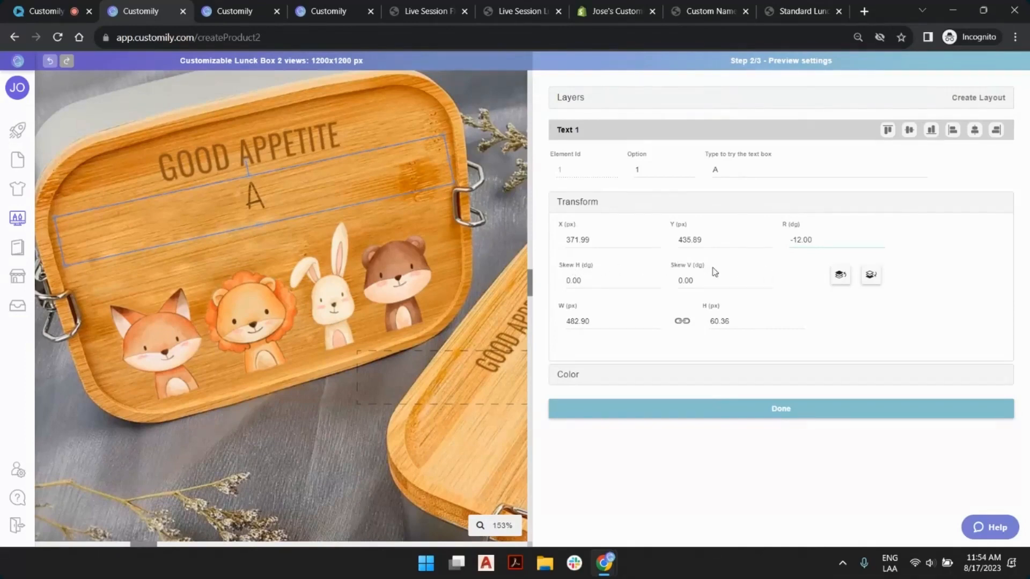
Set the text's vertical skew to 5 degrees and enter a sample first name as the trial text.
click(768, 279)
click(768, 278)
click(768, 278)
click(768, 278)
click(768, 279)
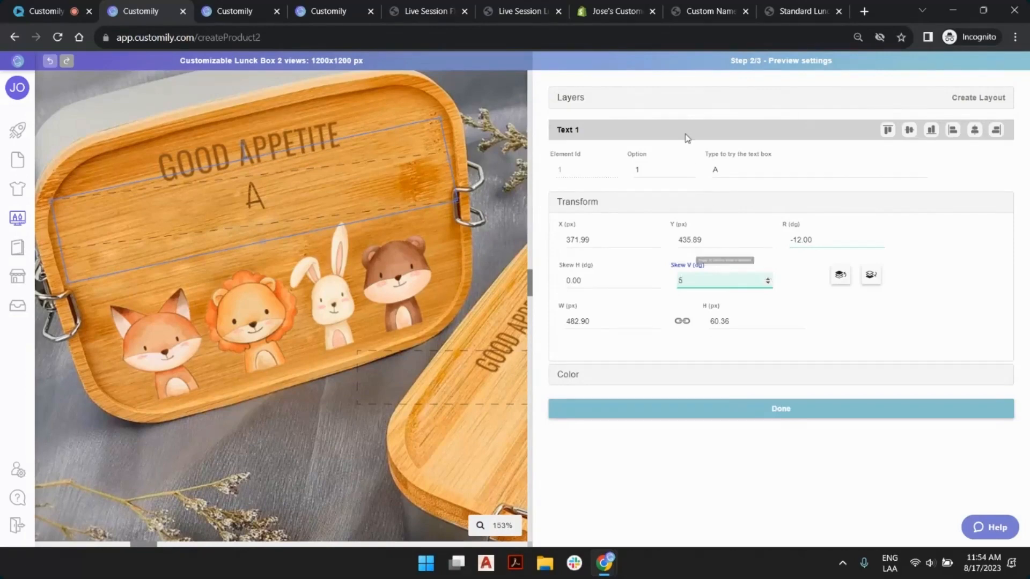
double_click(740, 170)
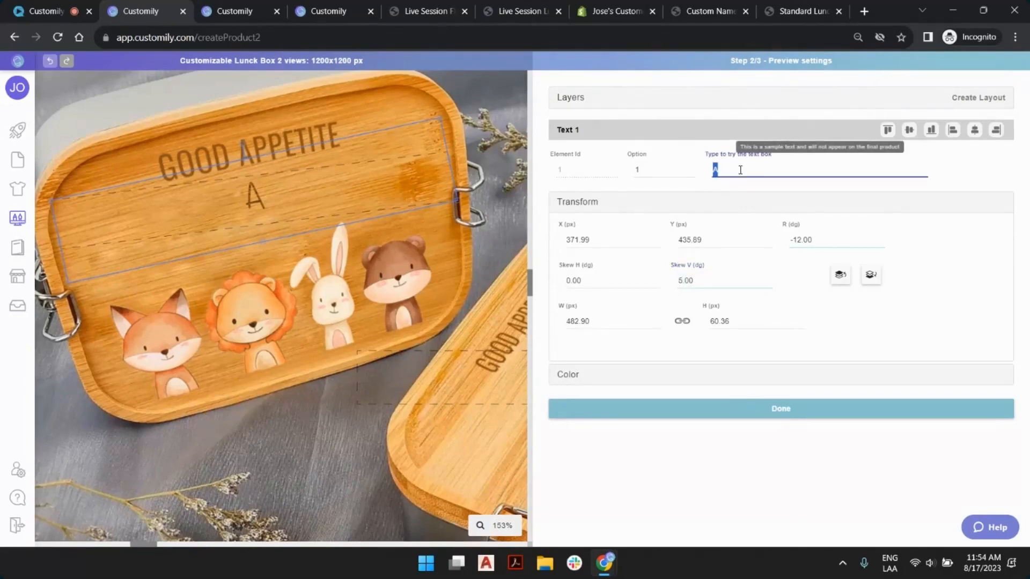
text(Jenniffer)
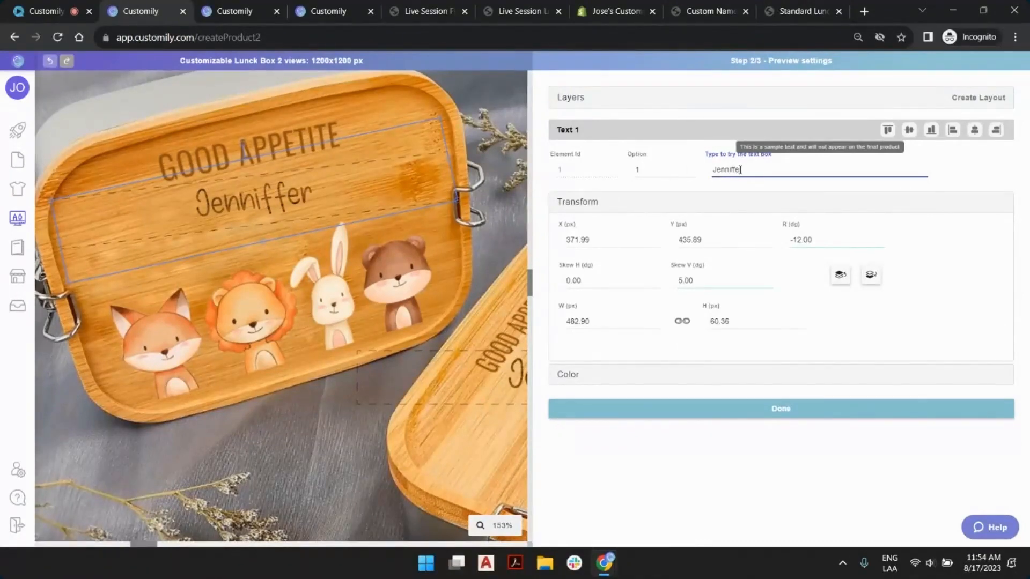
Set the text's vertical skew to 1 degree and horizontal skew to -2 degrees, and nudge it up to about Y 428 px.
click(769, 285)
click(769, 284)
click(769, 284)
click(769, 284)
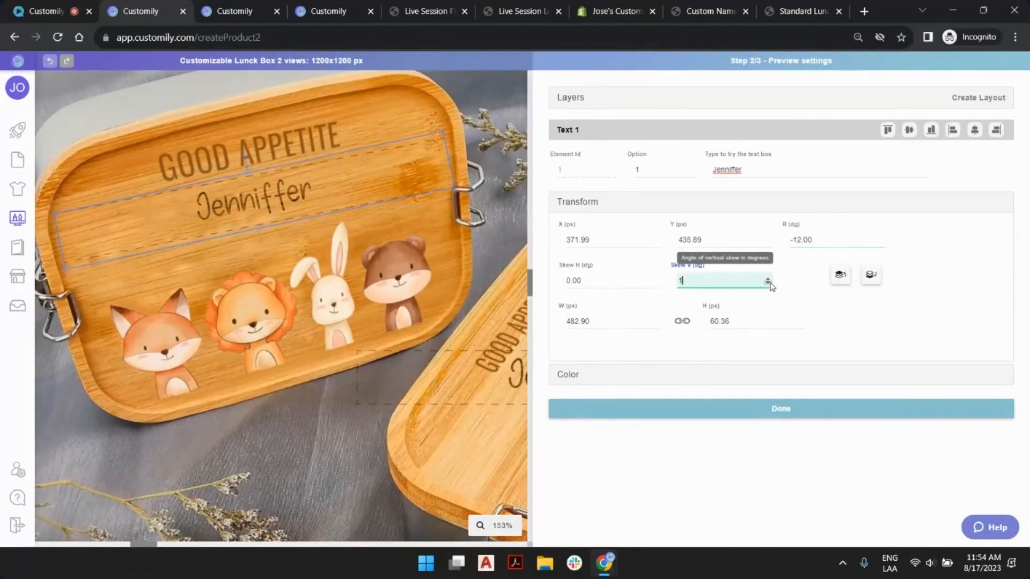
click(656, 284)
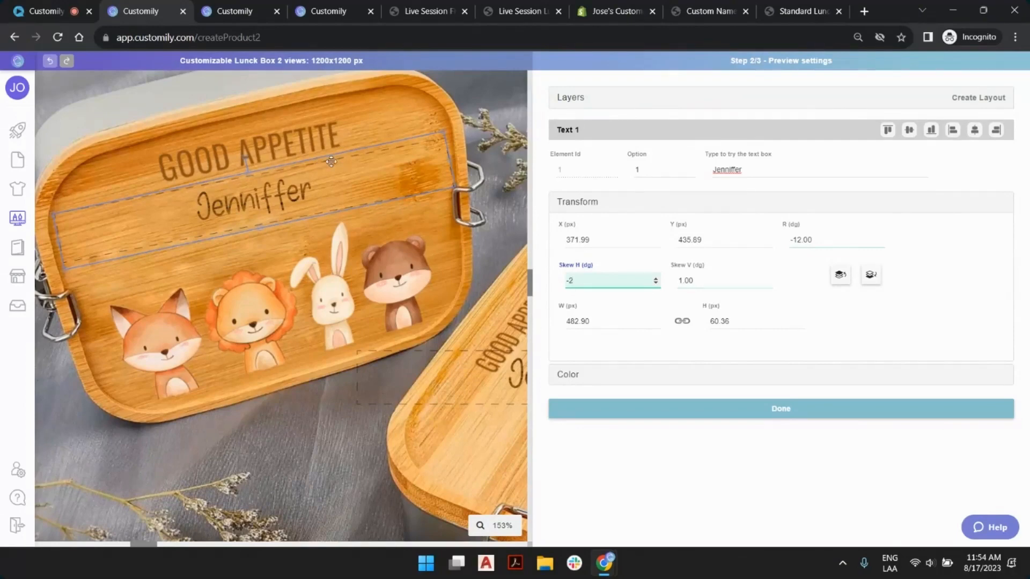
click(288, 191)
drag(283, 194, 284, 187)
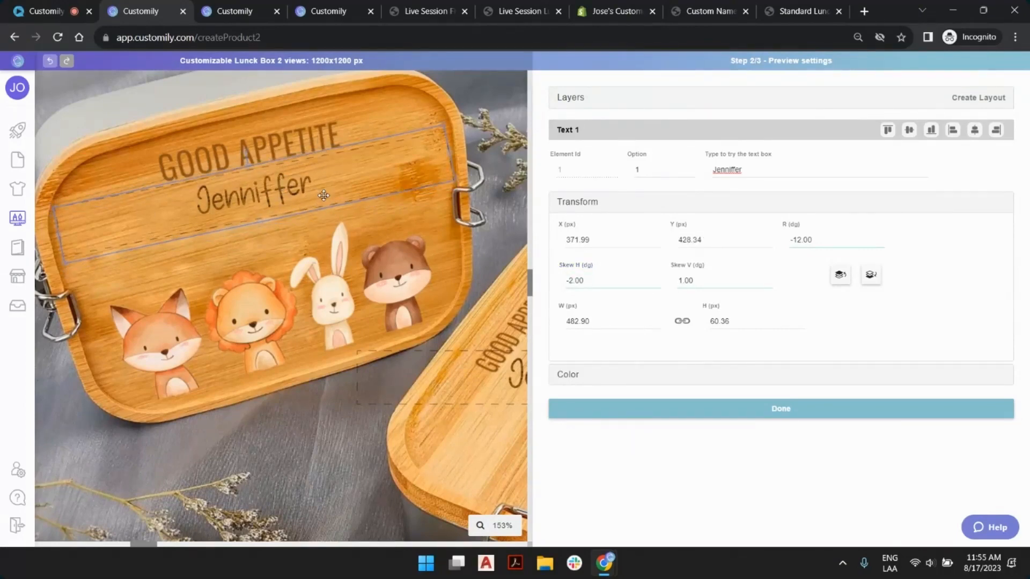
Move the second lunch box's text beside its slanted "GOOD APPETITE" lettering and rotate it to -54 degrees.
scroll(323, 194, down, 1)
drag(142, 551, 331, 547)
click(341, 316)
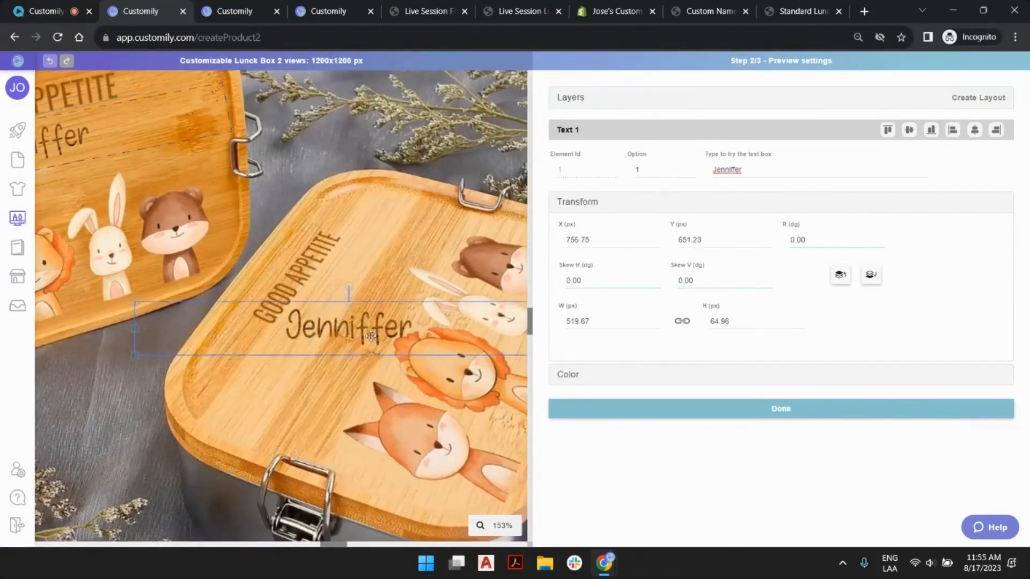
drag(354, 324, 316, 300)
click(881, 243)
drag(881, 244, 881, 244)
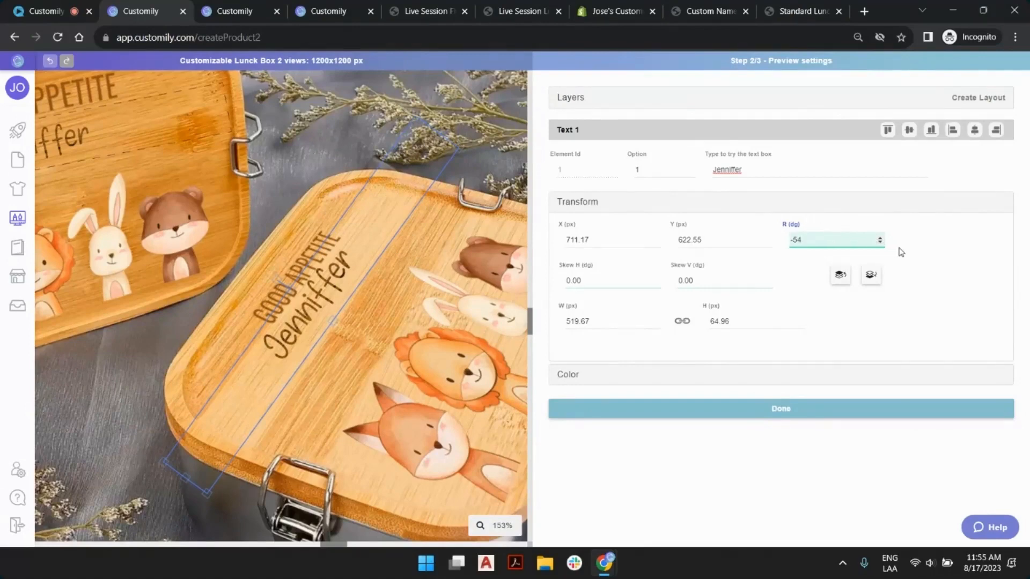
Set the second text's rotation to 304 degrees and place it between the "GOOD APPETITE" lettering and the animals.
click(275, 281)
drag(291, 295, 241, 259)
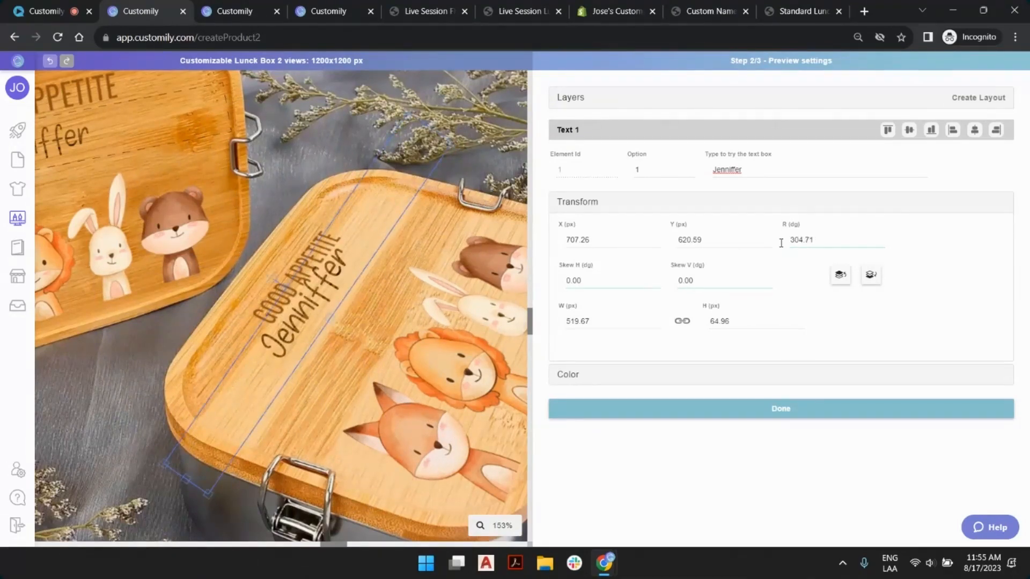
double_click(783, 241)
text(305)
click(880, 244)
drag(367, 264, 389, 232)
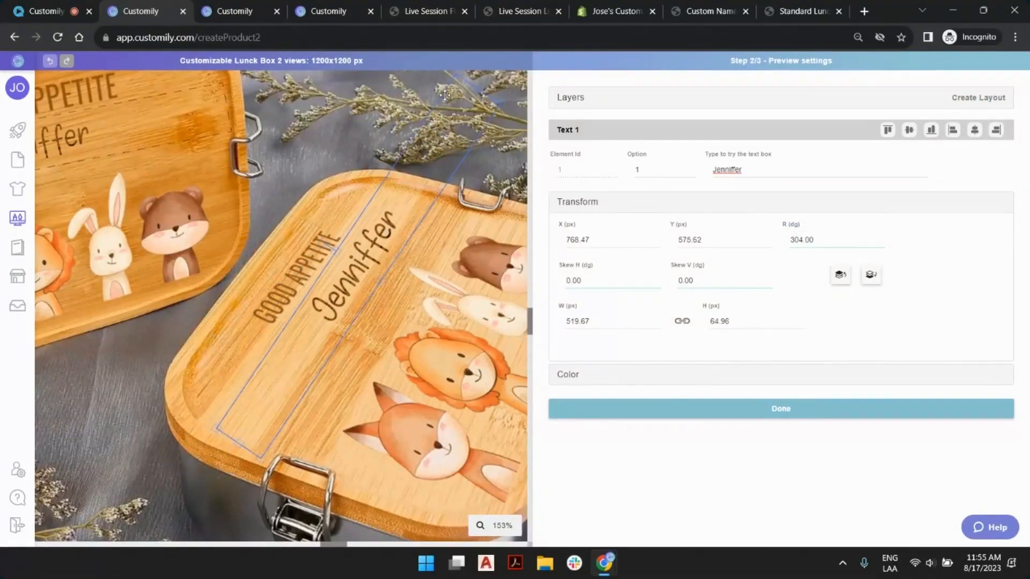
Resize the second lunch box's name text to about 408 by 51 px and place it beside "GOOD APPETITE" at about X 737, Y 609 px.
drag(458, 72, 403, 189)
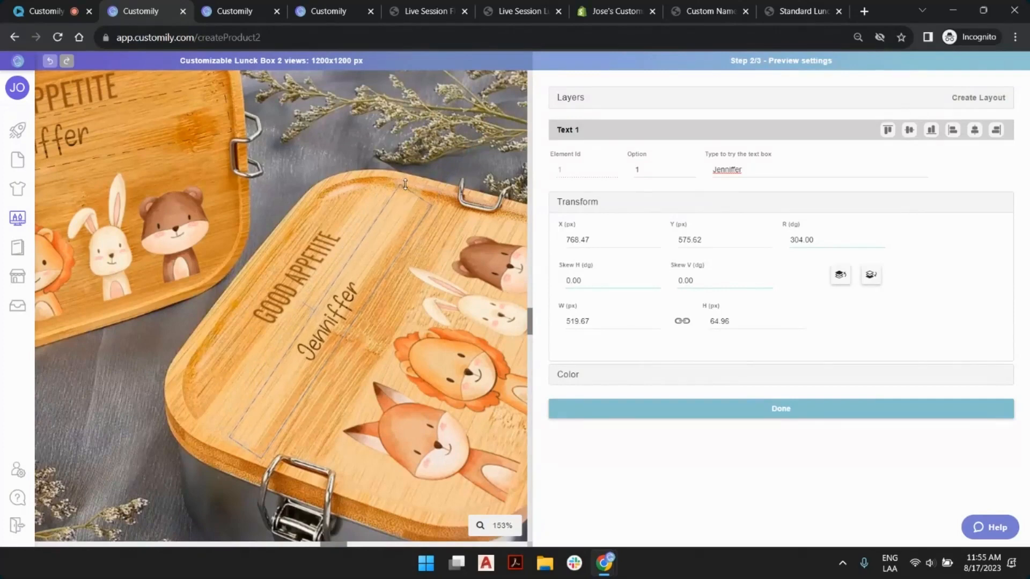
drag(366, 295, 363, 278)
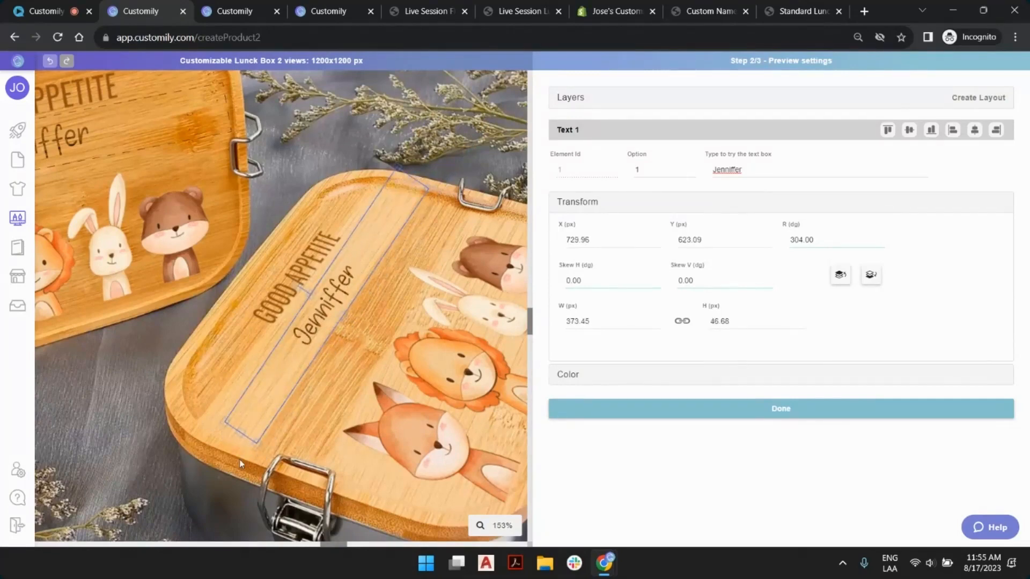
drag(257, 444, 257, 466)
drag(298, 333, 332, 280)
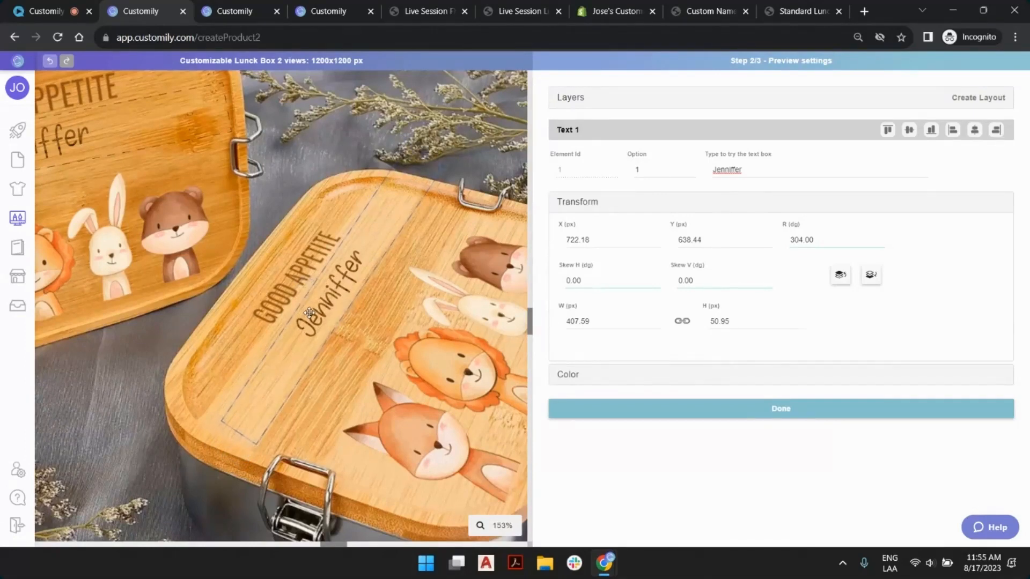
Compare both lunch boxes, shrink the second name text to about 342 by 43 px and position it at about X 731, Y 607 px.
scroll(335, 281, down, 2)
scroll(336, 281, down, 2)
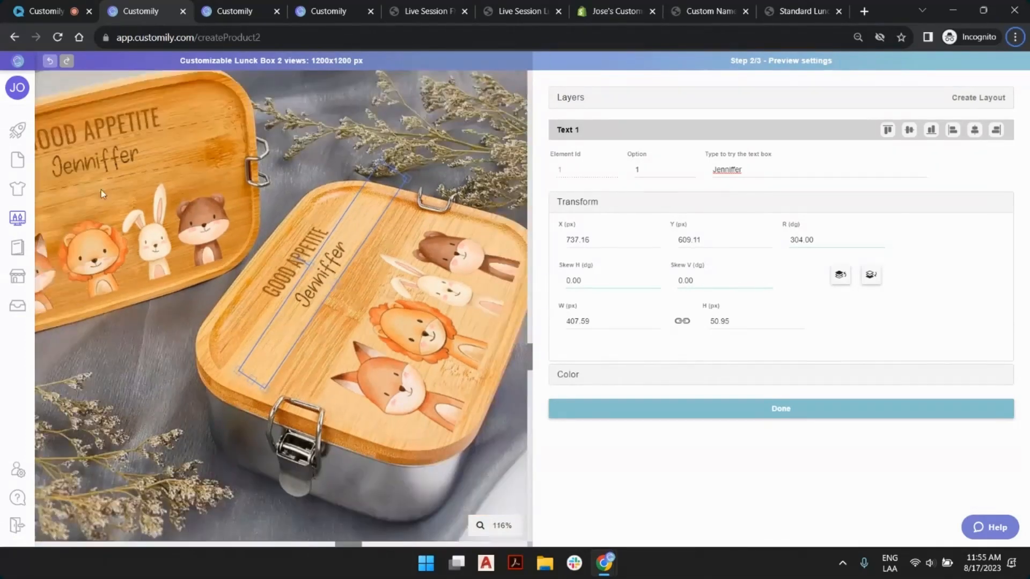
scroll(306, 161, down, 2)
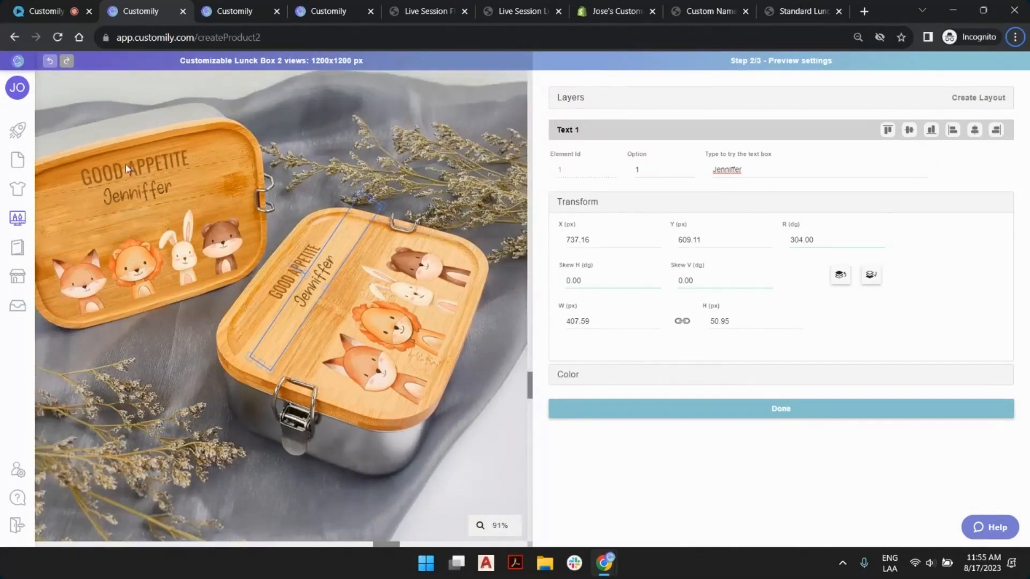
scroll(343, 274, up, 6)
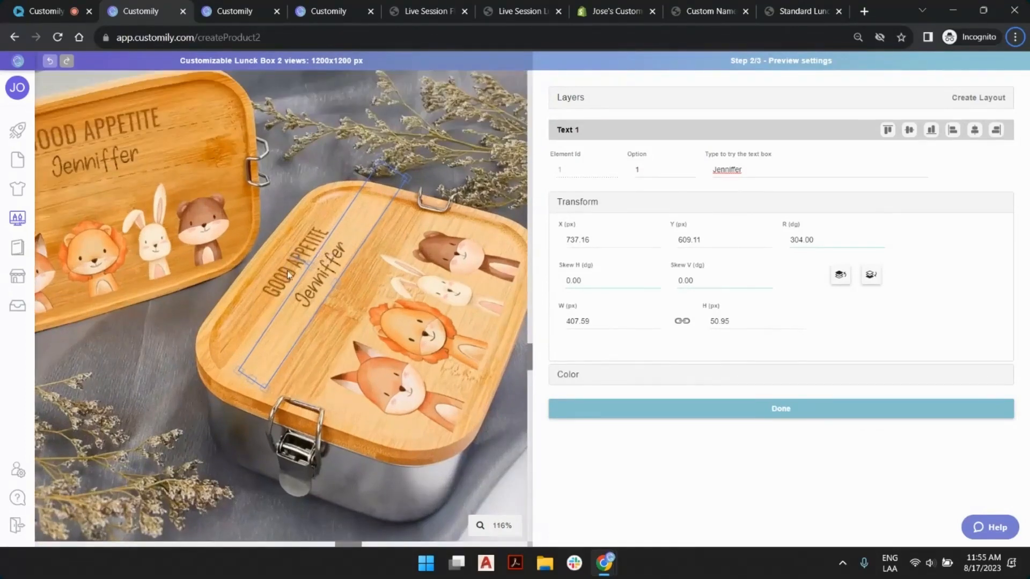
drag(427, 84, 400, 138)
drag(341, 255, 352, 225)
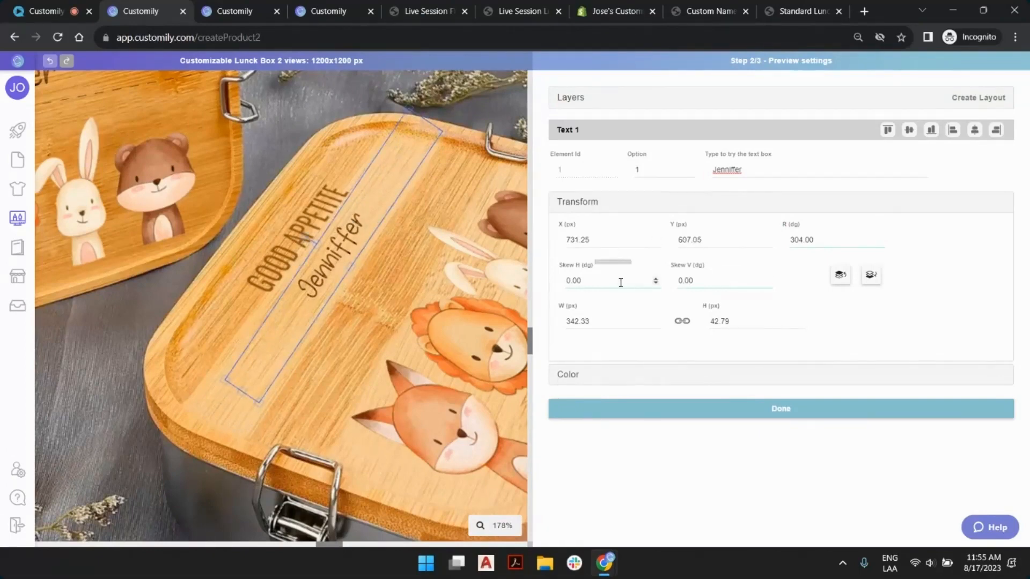
Increase the second name text's horizontal skew to follow the slant of the "GOOD APPETITE" lettering, and deselect the text.
click(656, 283)
click(656, 283)
click(656, 279)
click(656, 279)
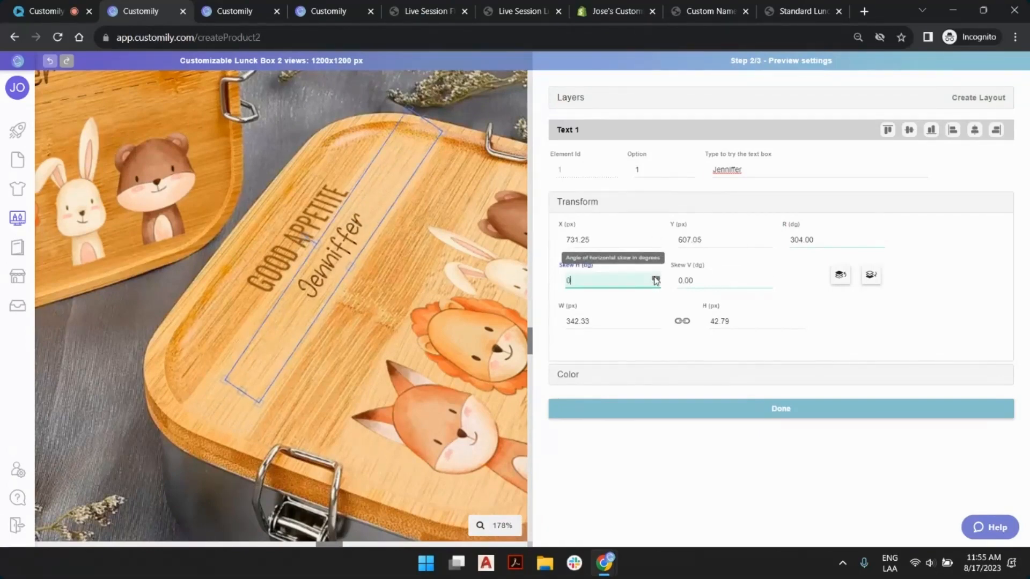
click(656, 278)
click(656, 279)
click(655, 278)
click(656, 278)
click(655, 279)
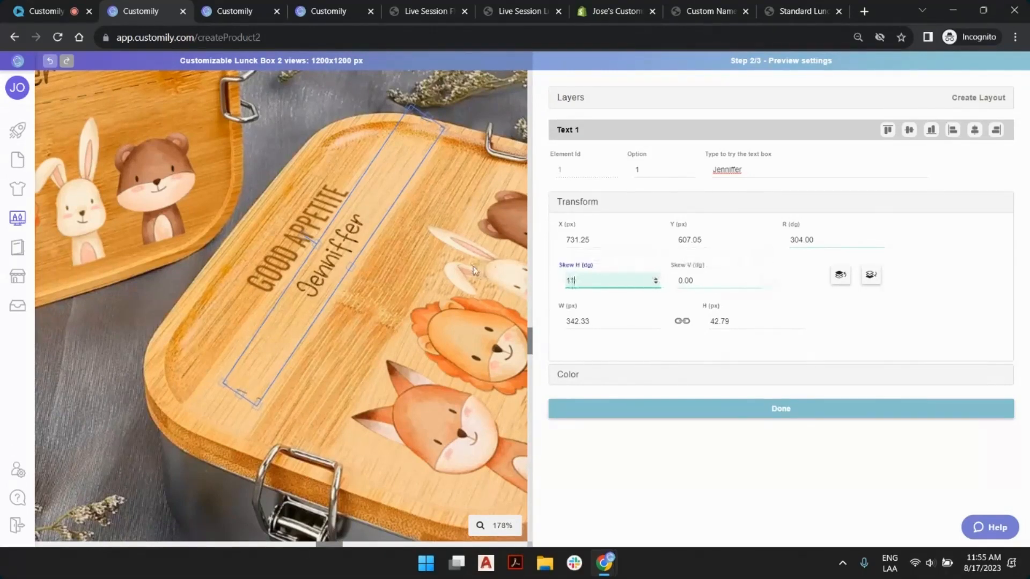
key(alt)
scroll(473, 270, down, 2)
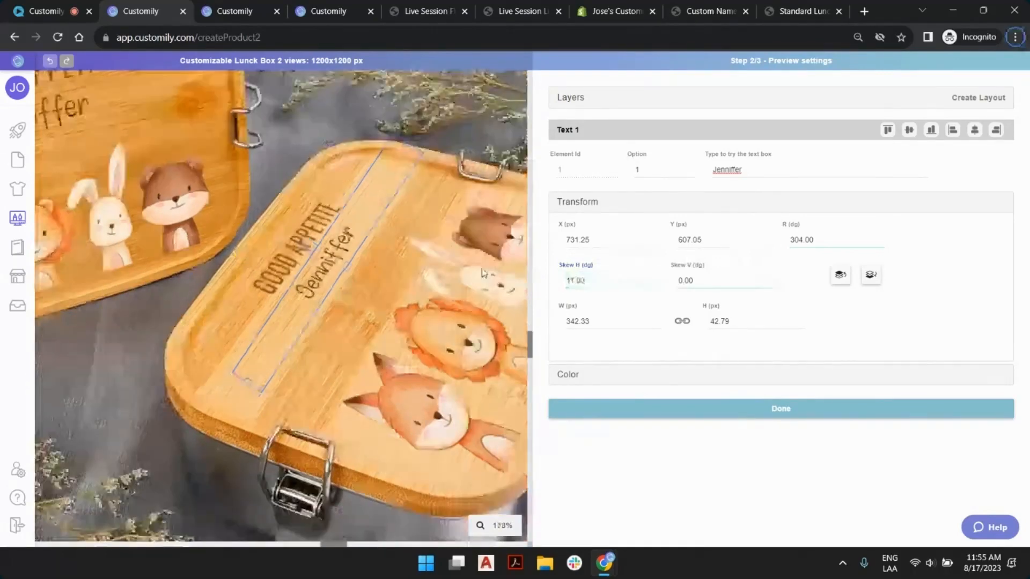
scroll(484, 274, down, 5)
click(476, 150)
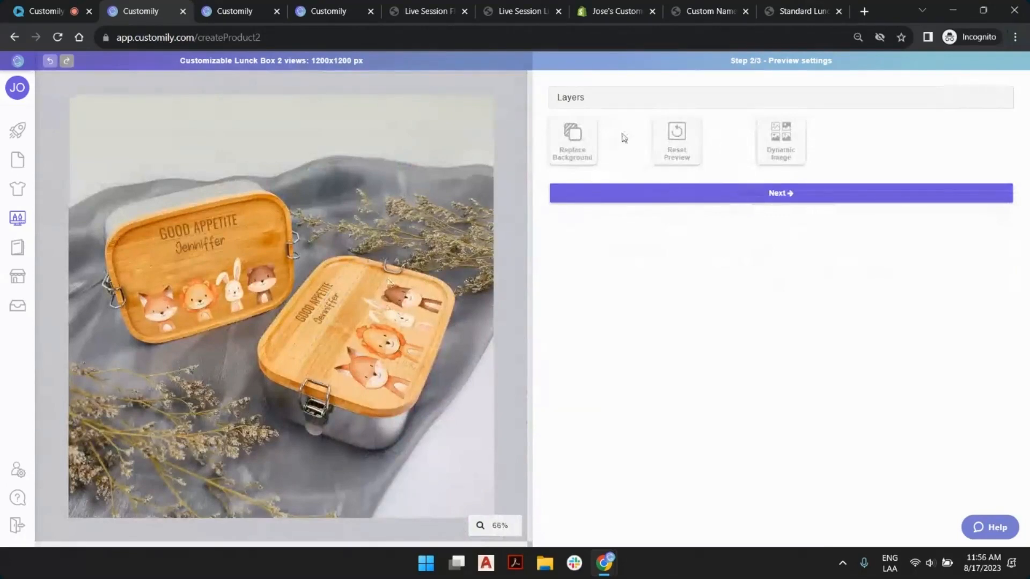
List the preview's layers and continue to the template review, comparing it with the Standard Lunchbox store page.
click(572, 97)
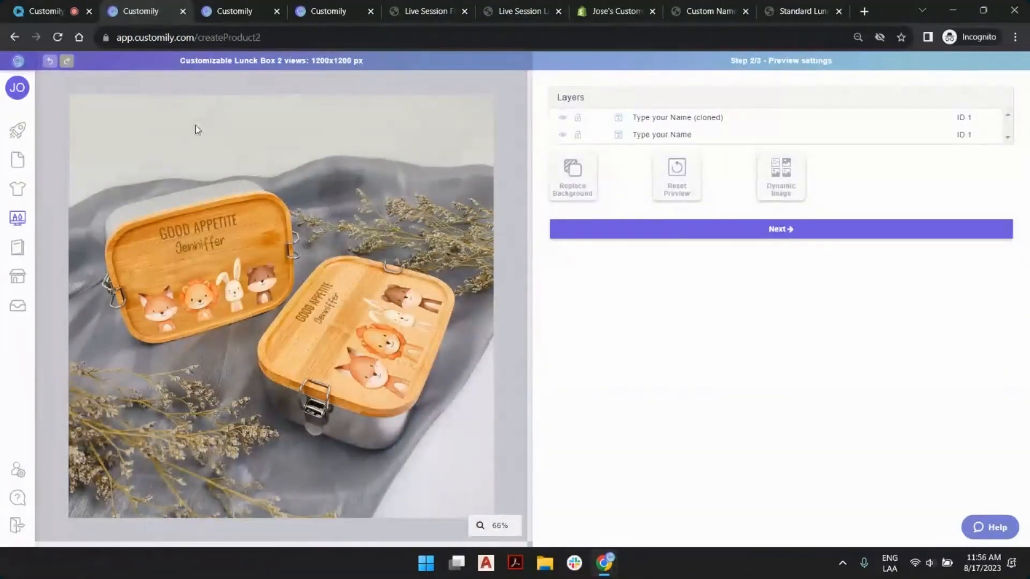
click(741, 225)
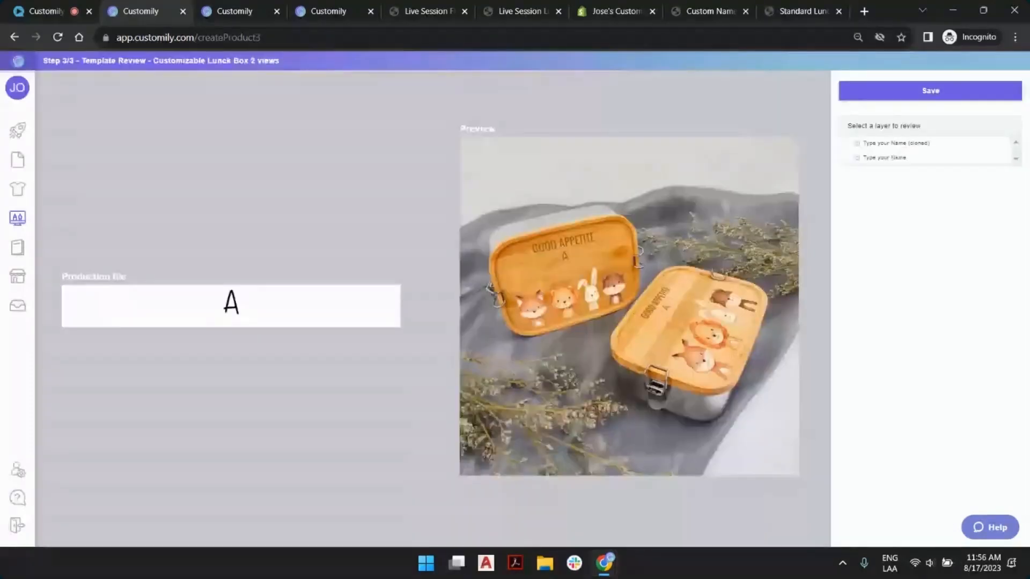
click(801, 11)
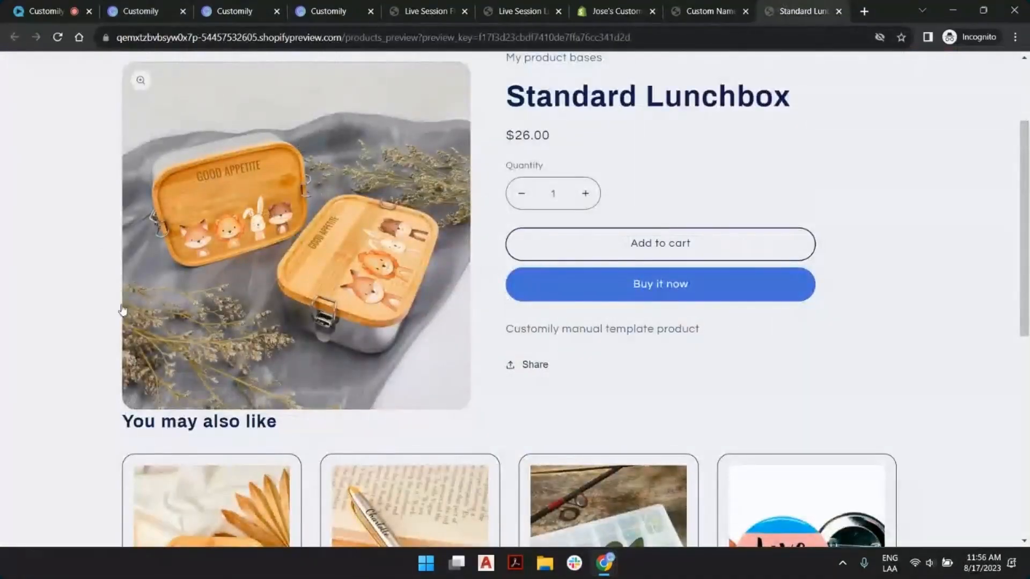
click(175, 13)
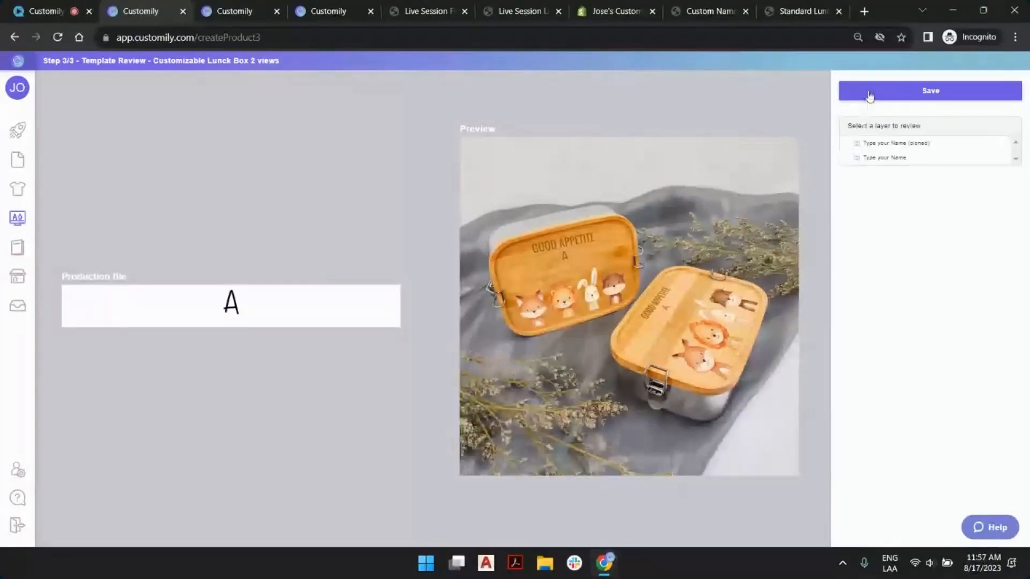
Try "testing" as the text of the "Type your Name" layer and save the template.
click(903, 145)
click(891, 161)
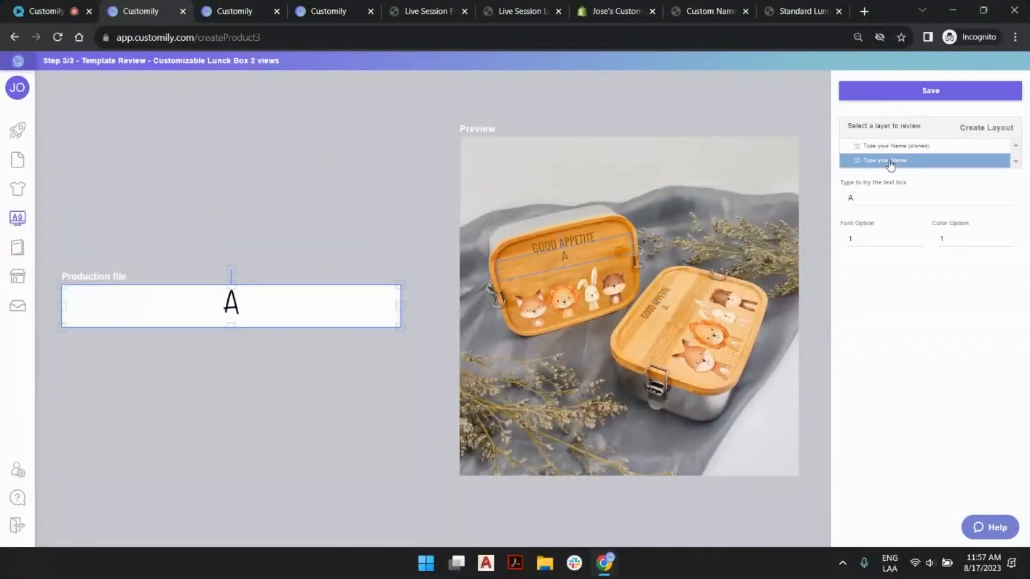
double_click(877, 195)
text(testing)
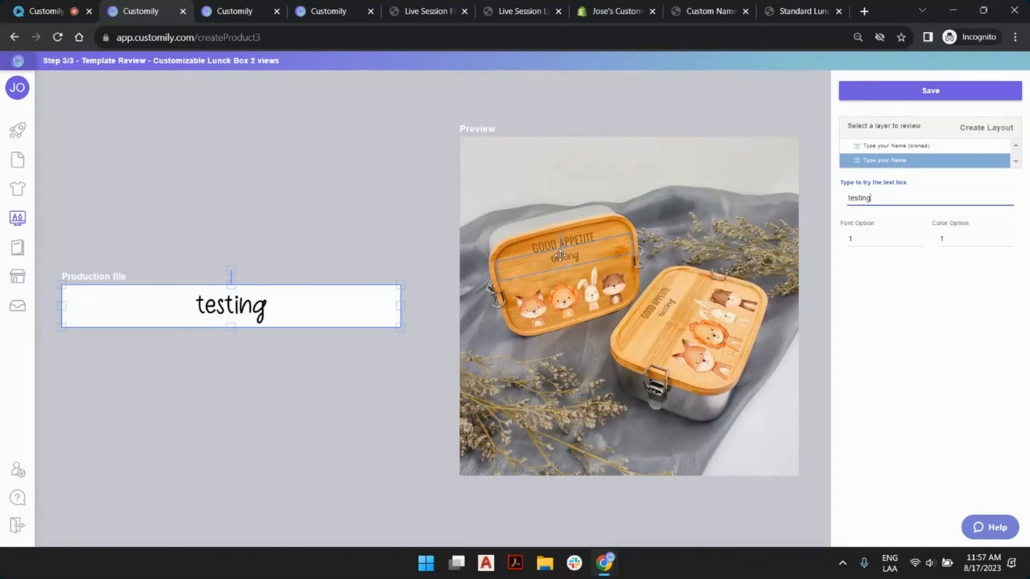
click(905, 89)
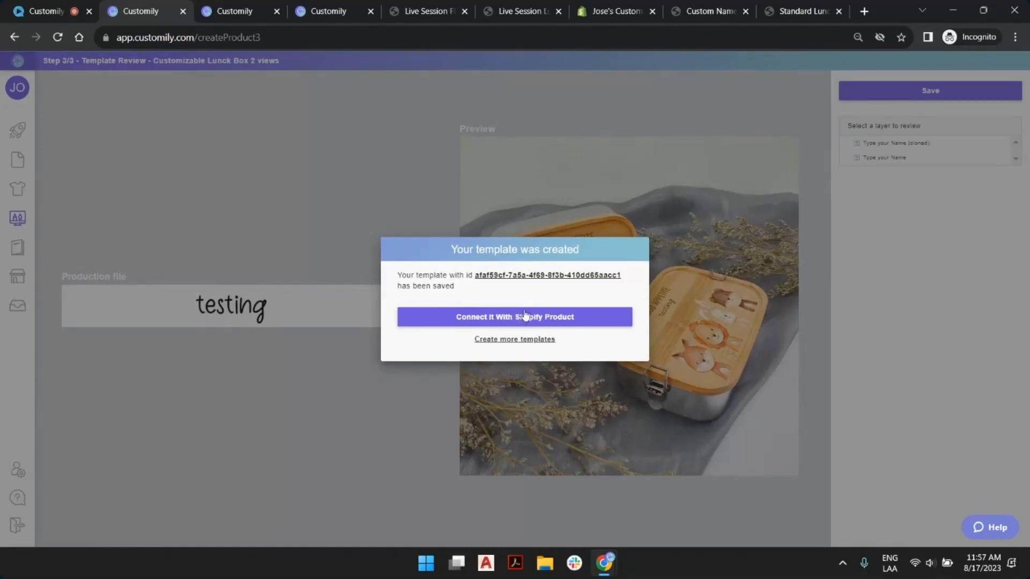
Go to the store's products, filter them to those not linked to Customily, and open Standard Lunchbox.
click(552, 320)
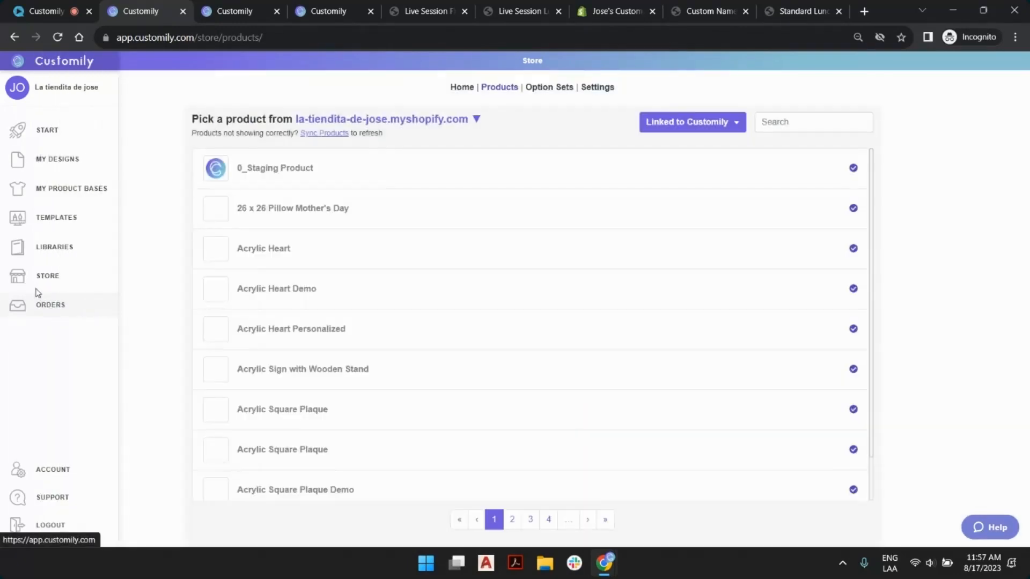
click(35, 277)
click(738, 125)
click(699, 180)
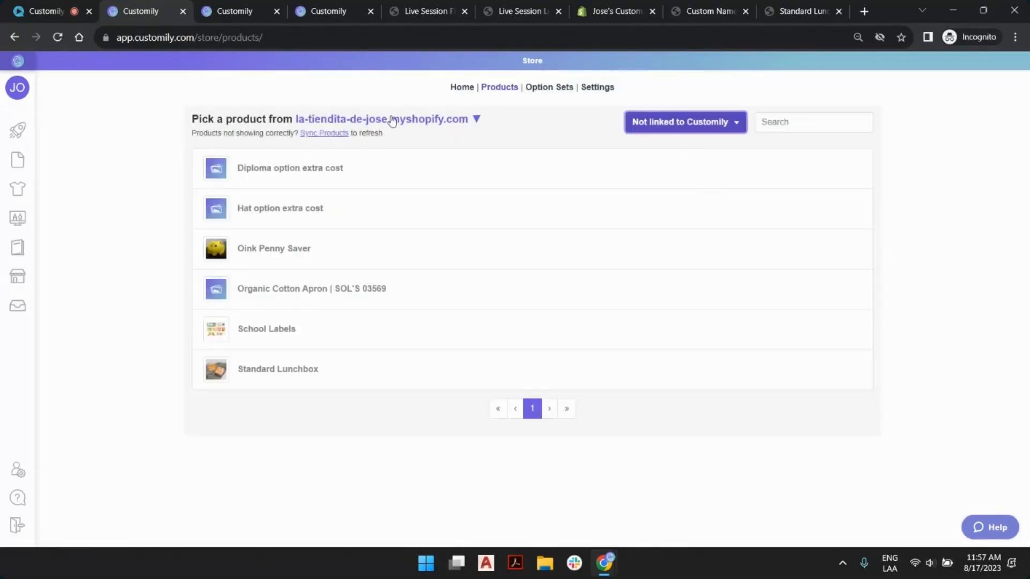
click(291, 378)
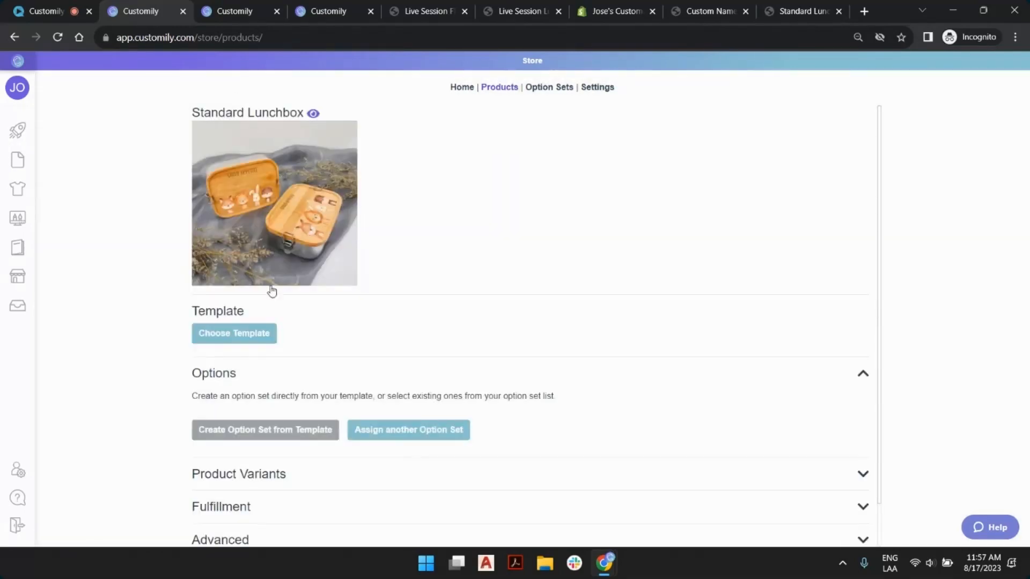
Assign the "Customizable Lunck Box 2 views" template to the product, create its option set and save.
click(252, 344)
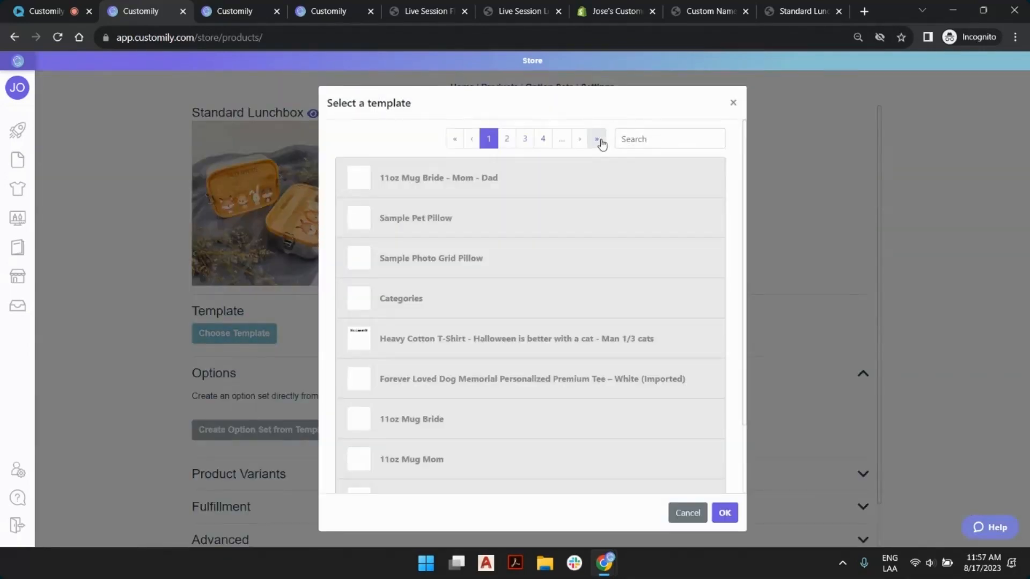
click(597, 139)
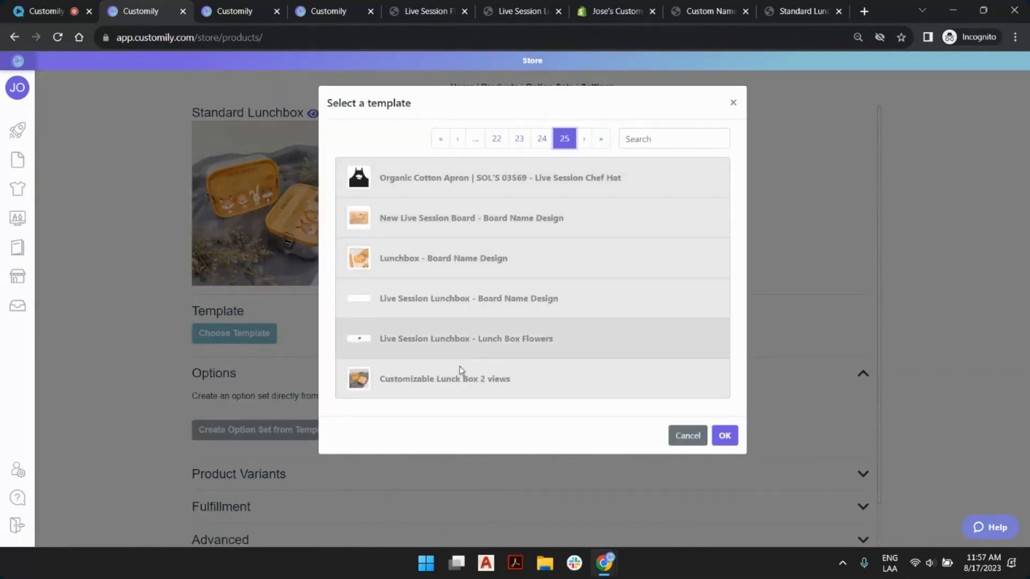
double_click(482, 379)
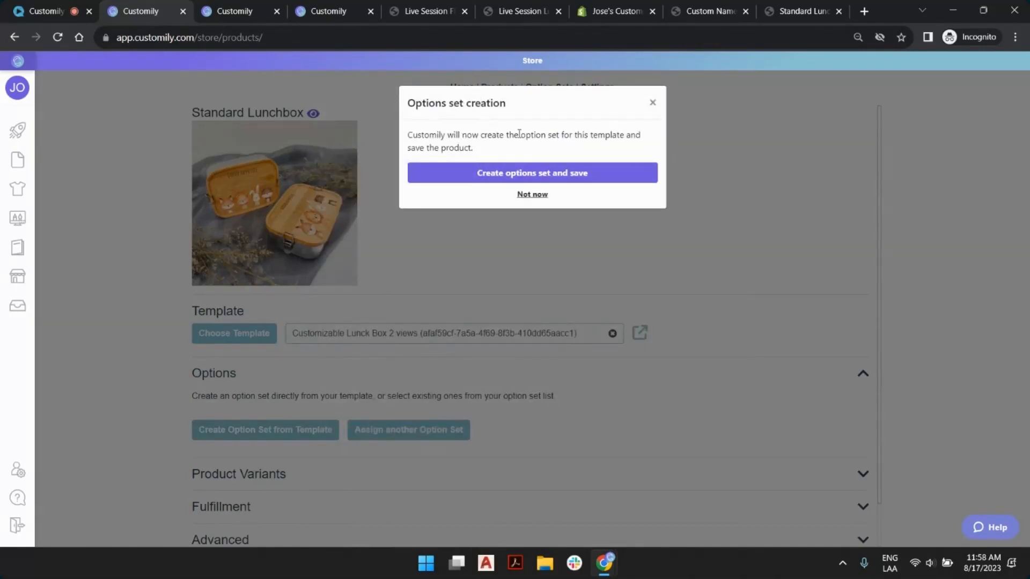
click(576, 177)
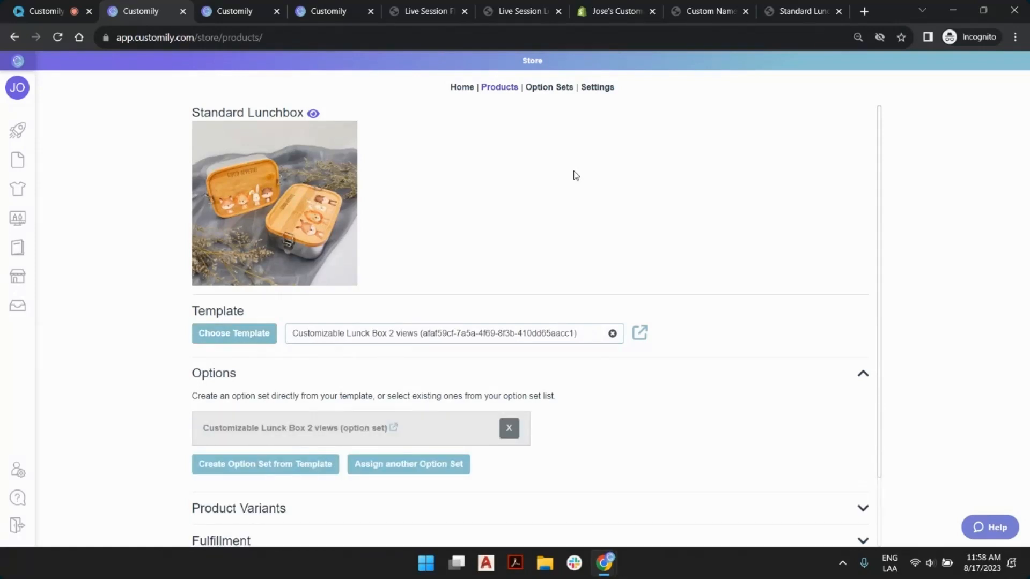
Open the product's option set with its preview on, delete the "Type your Name (cloned)" option and save the set.
scroll(601, 279, down, 2)
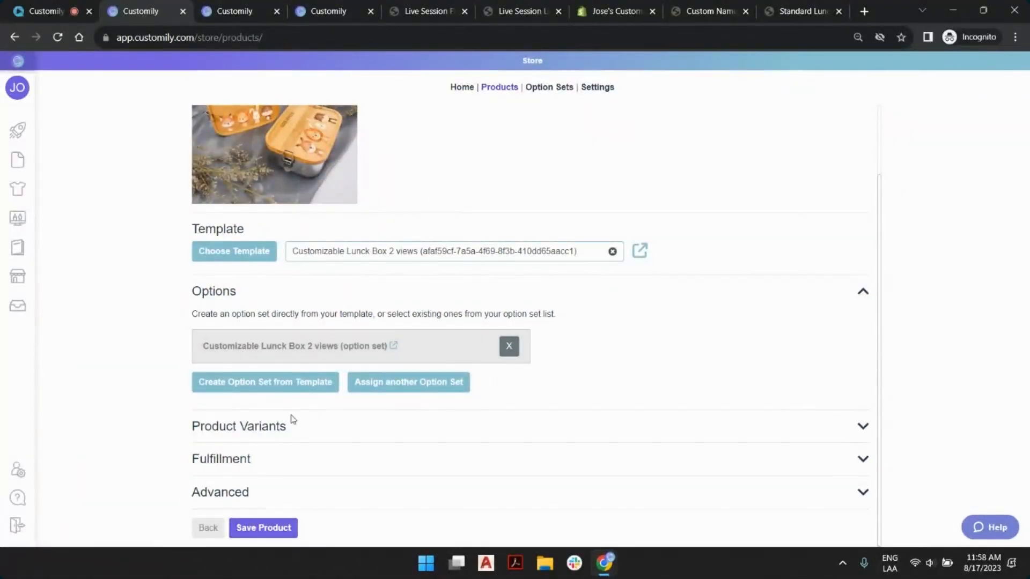
click(316, 347)
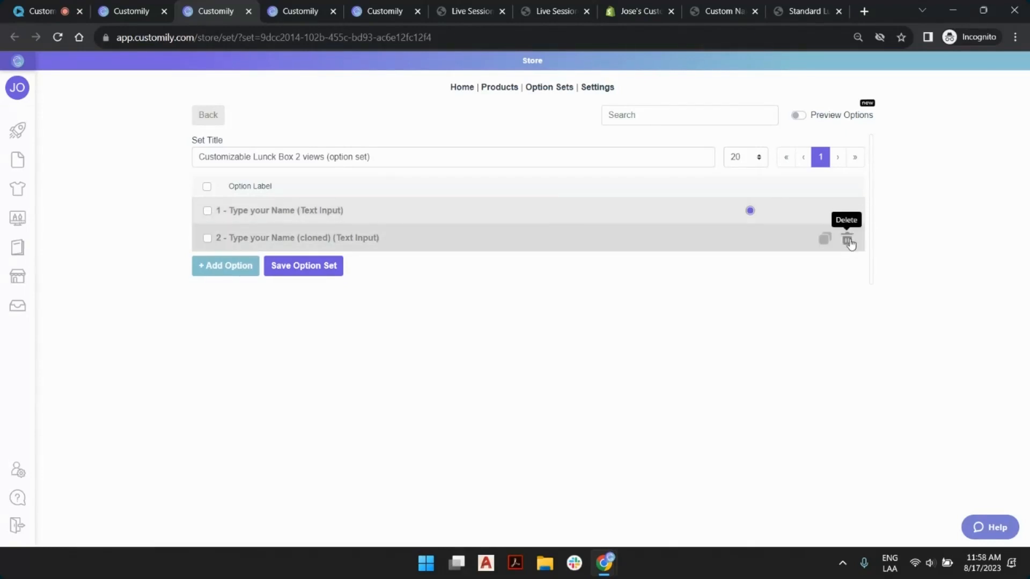
click(798, 115)
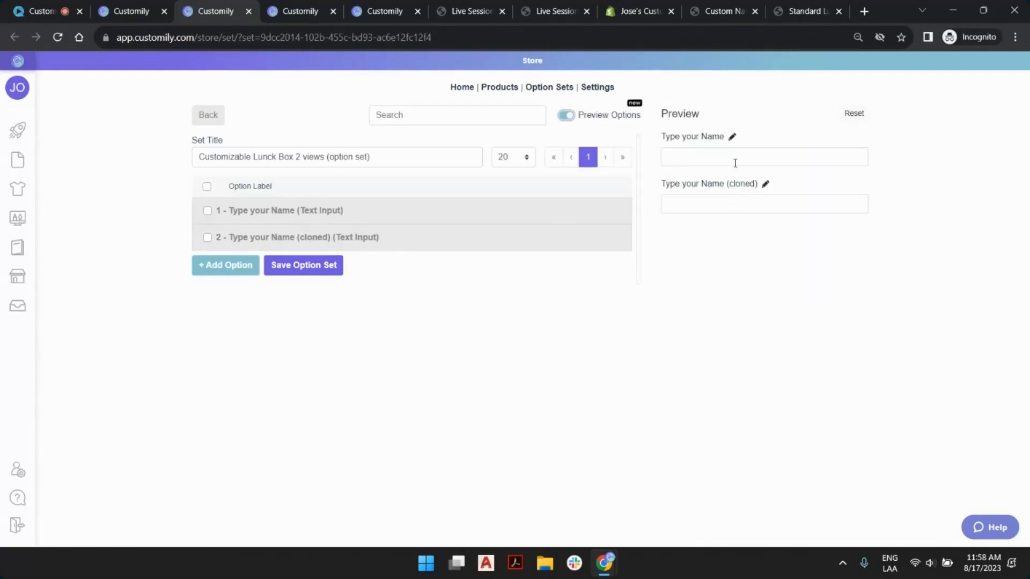
click(614, 237)
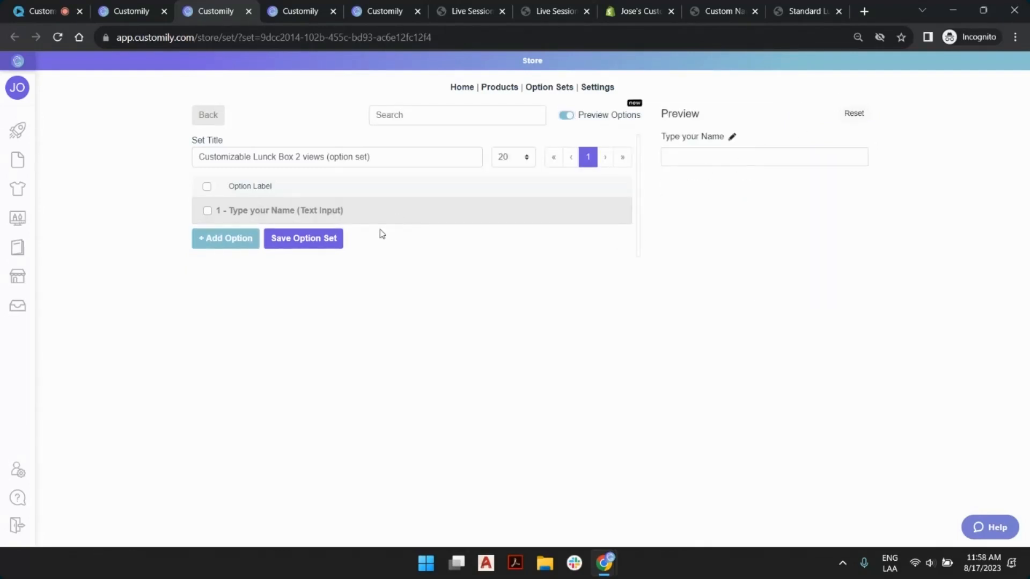
click(303, 238)
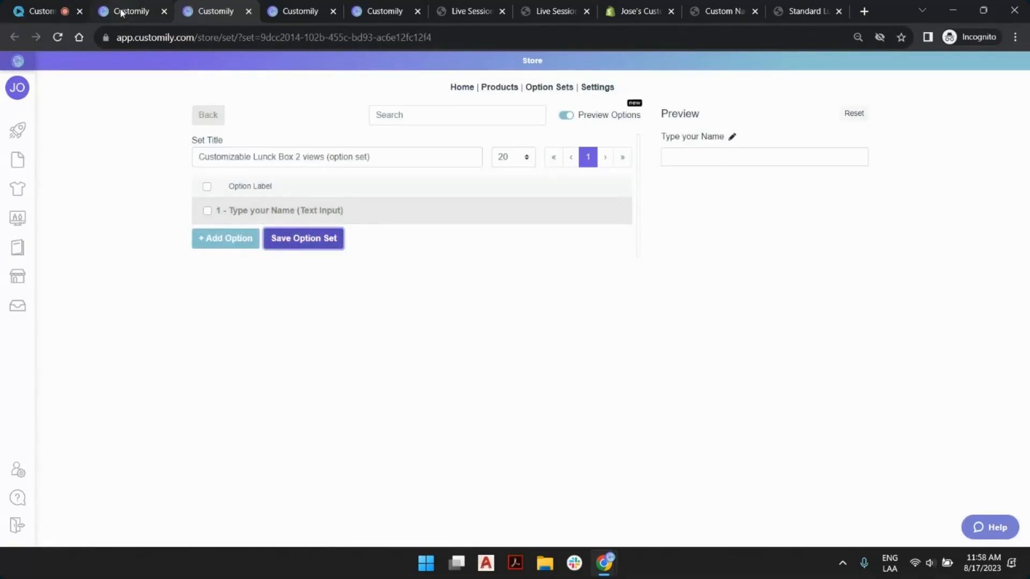
Return to the product's settings, and reload the Standard Lunchbox store page to view its customization options.
click(122, 12)
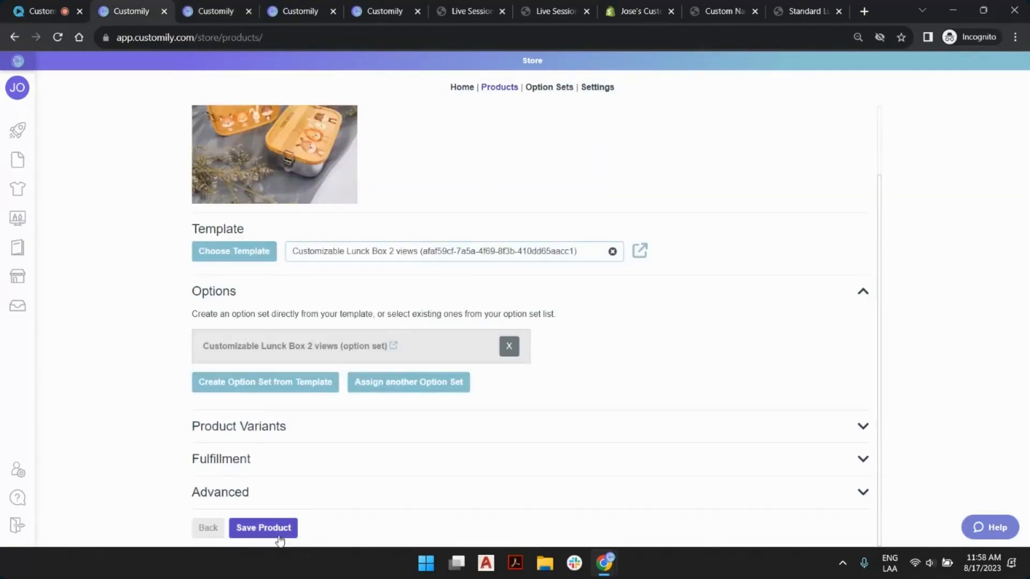
scroll(436, 363, up, 2)
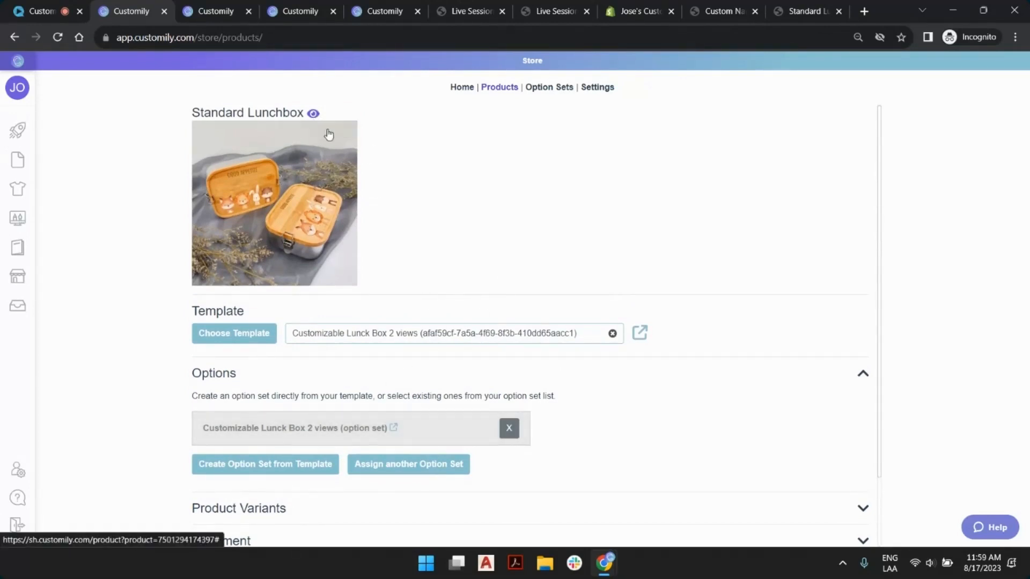
click(803, 11)
scroll(512, 137, up, 1)
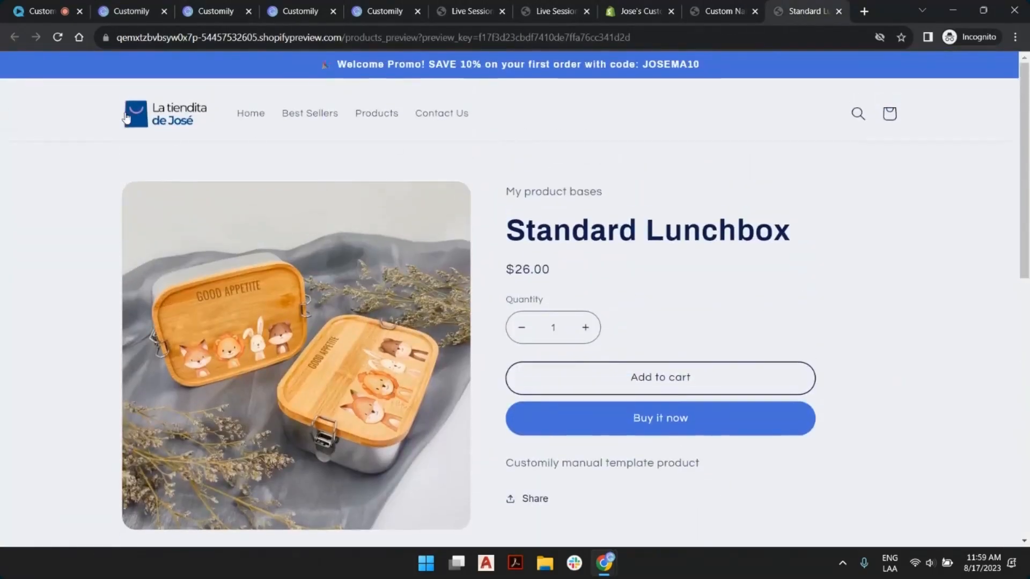
click(58, 37)
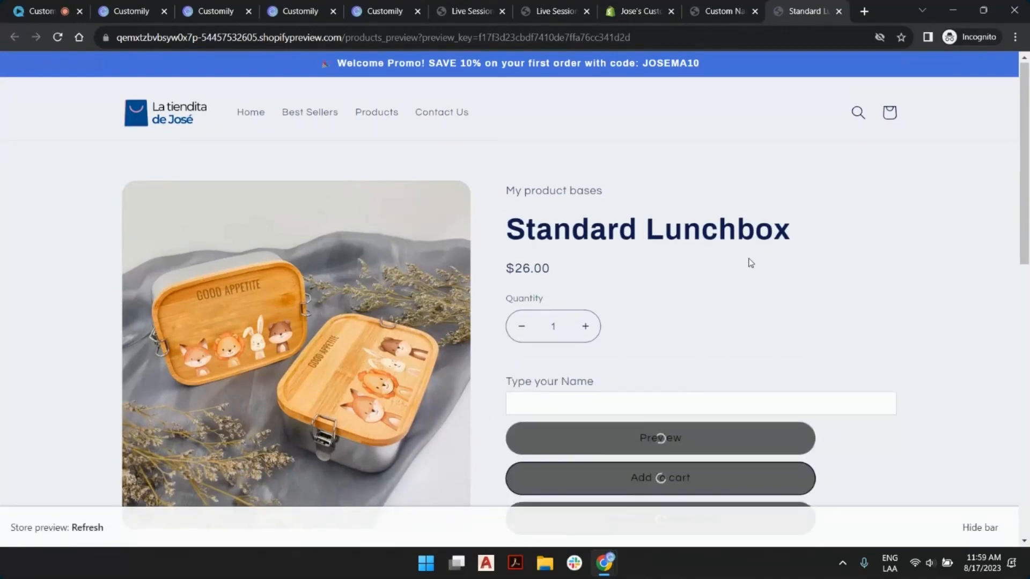
scroll(748, 263, down, 2)
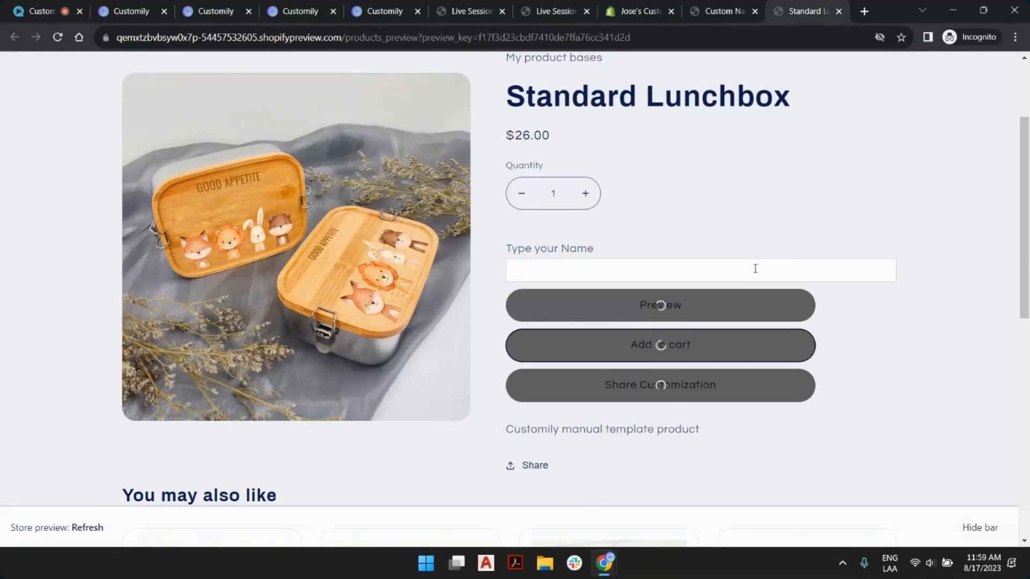
Test the Standard Lunchbox personalization by entering a first name followed by "'s Lunch" as the name text.
click(756, 268)
text(Morena)
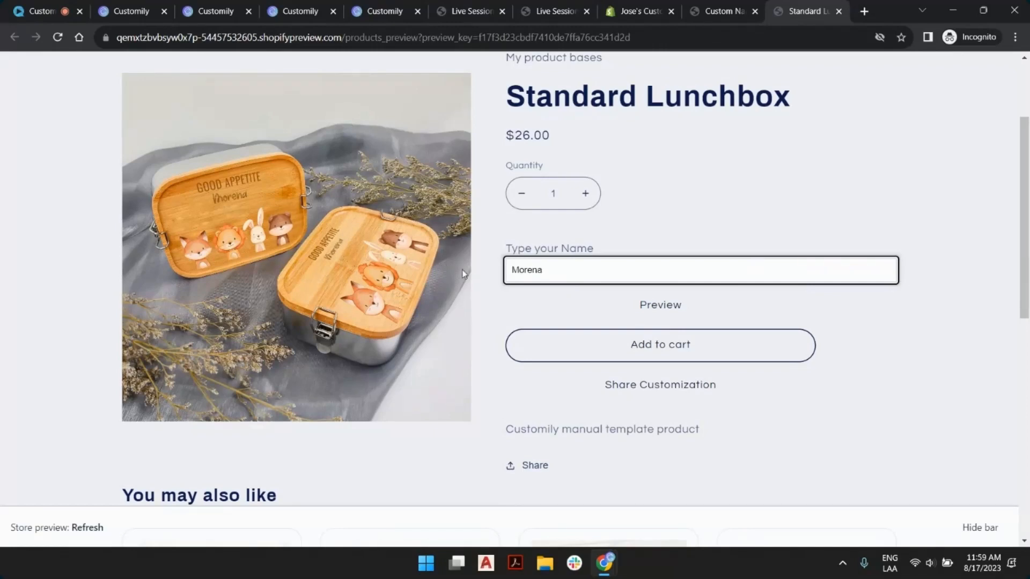
text('s Lunchj)
key(BackSpace)
text(h)
key(BackSpace)
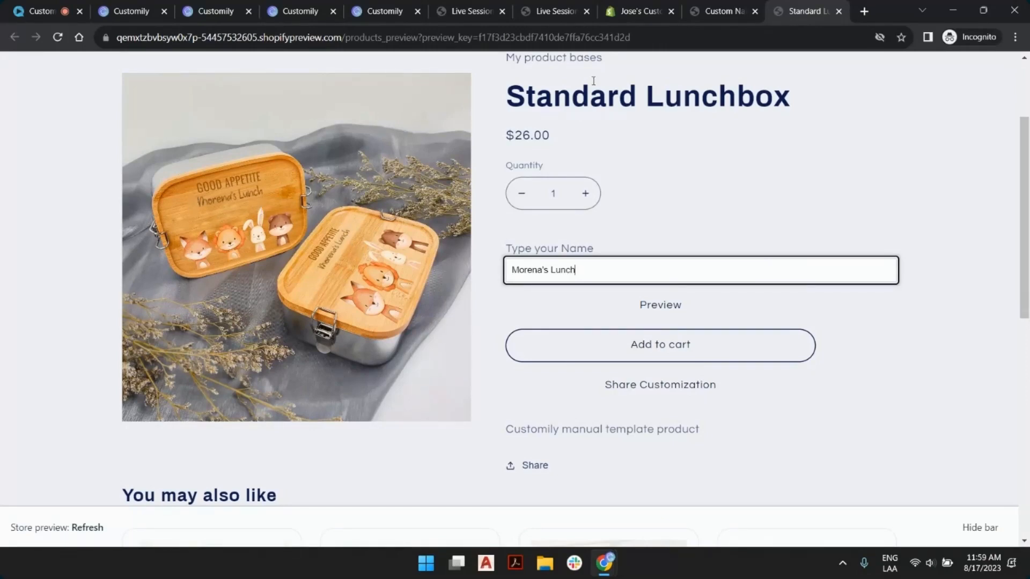
Check the Live Session Flowers Lunchbox and Live Session Lunchbox store pages, and return to Customily's product list.
click(460, 13)
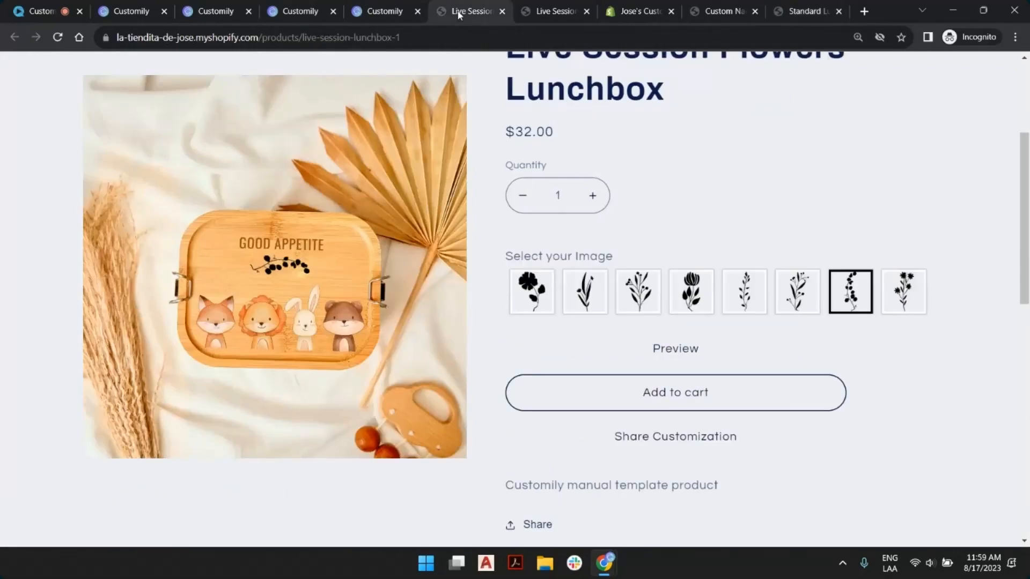
scroll(536, 172, up, 4)
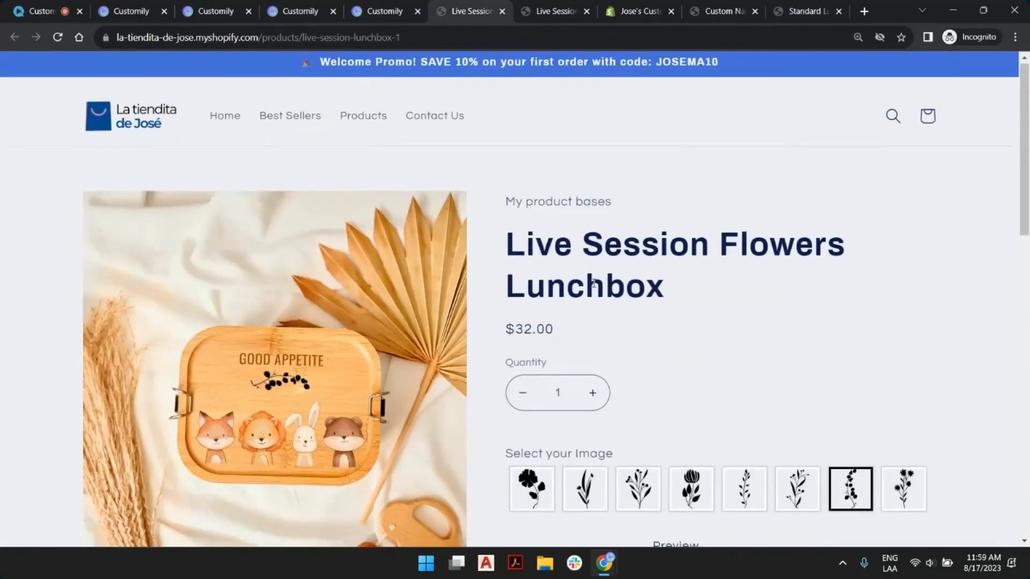
scroll(612, 247, down, 1)
click(539, 16)
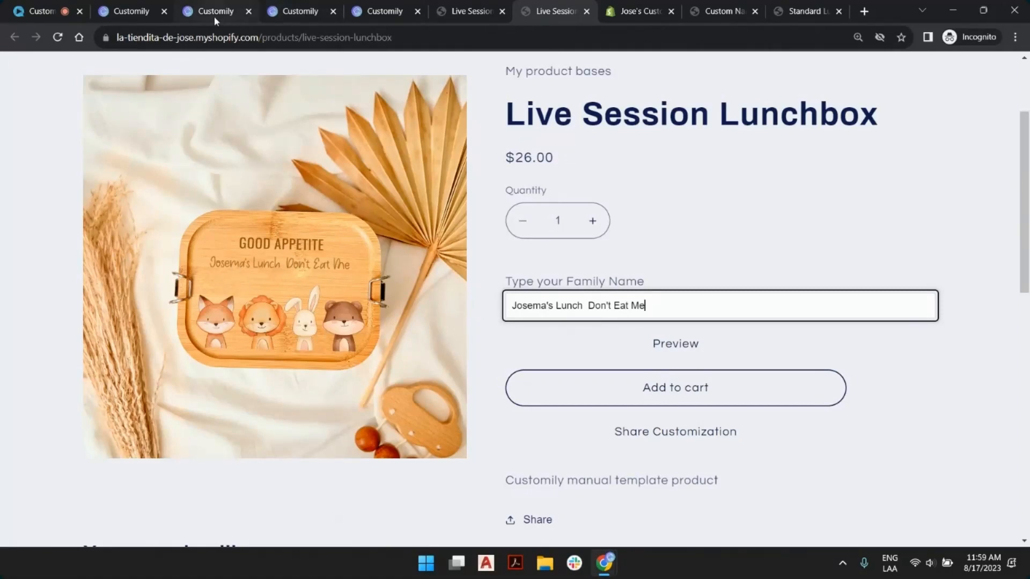
click(131, 11)
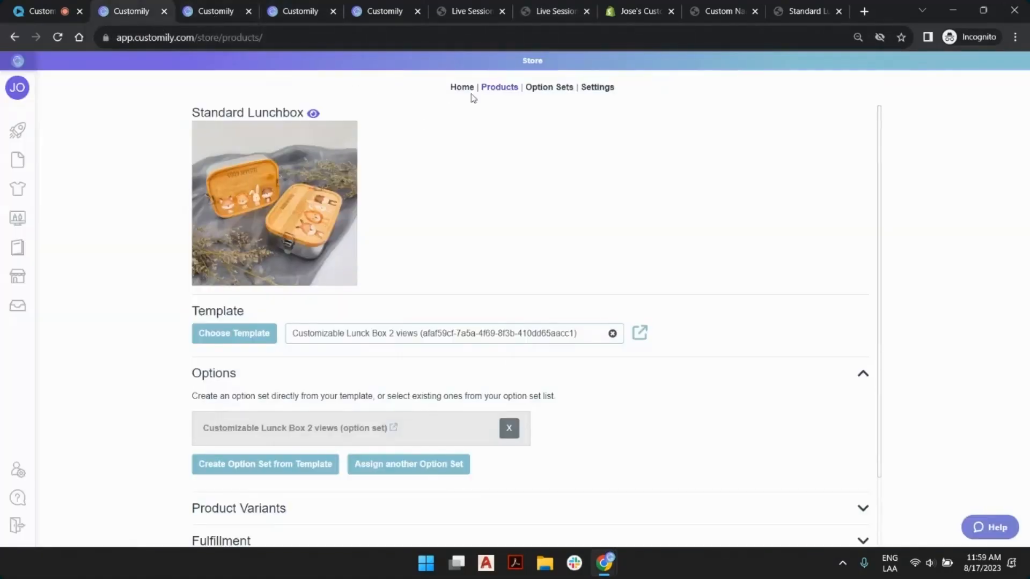
scroll(365, 180, down, 2)
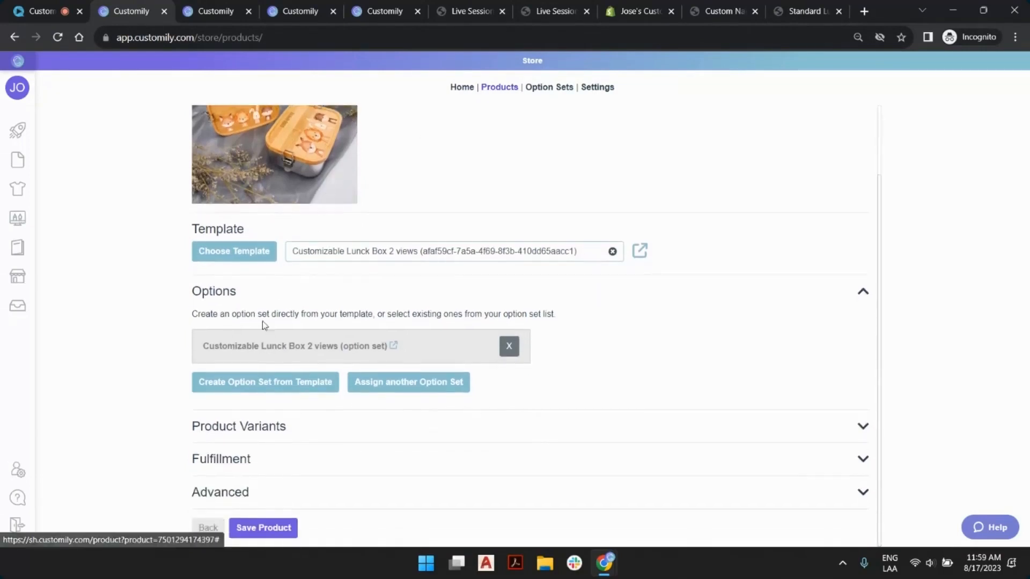
click(208, 528)
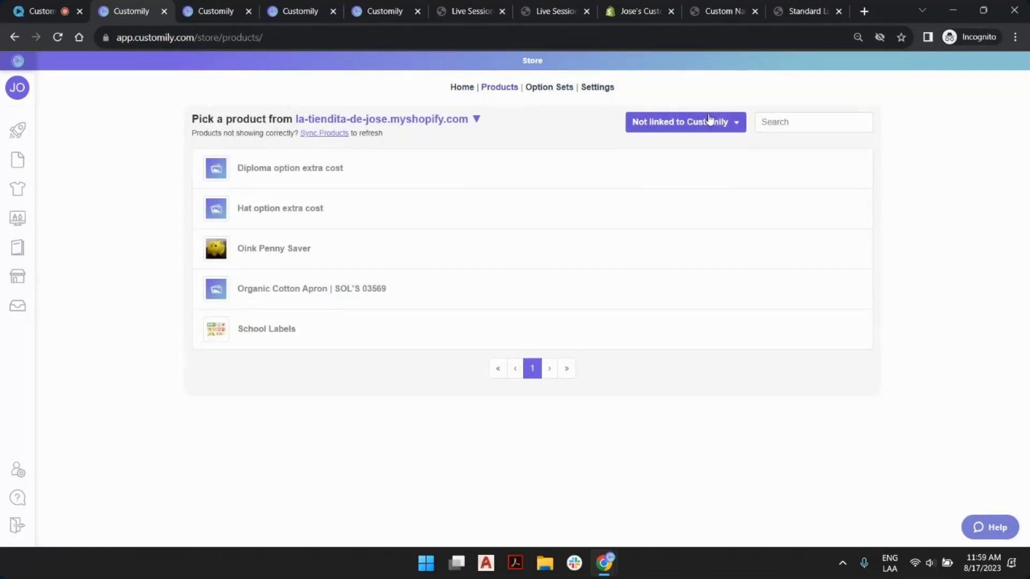
Filter the products to those linked to Customily, search for "lunchbox" and open Live Session Lunchbox.
click(735, 126)
click(717, 163)
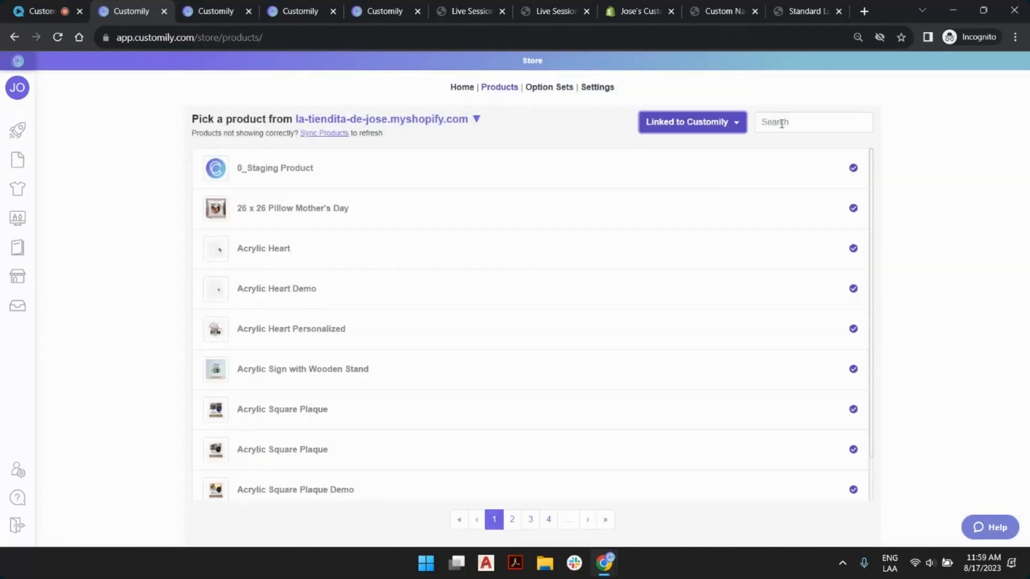
click(782, 123)
text(lunchbox)
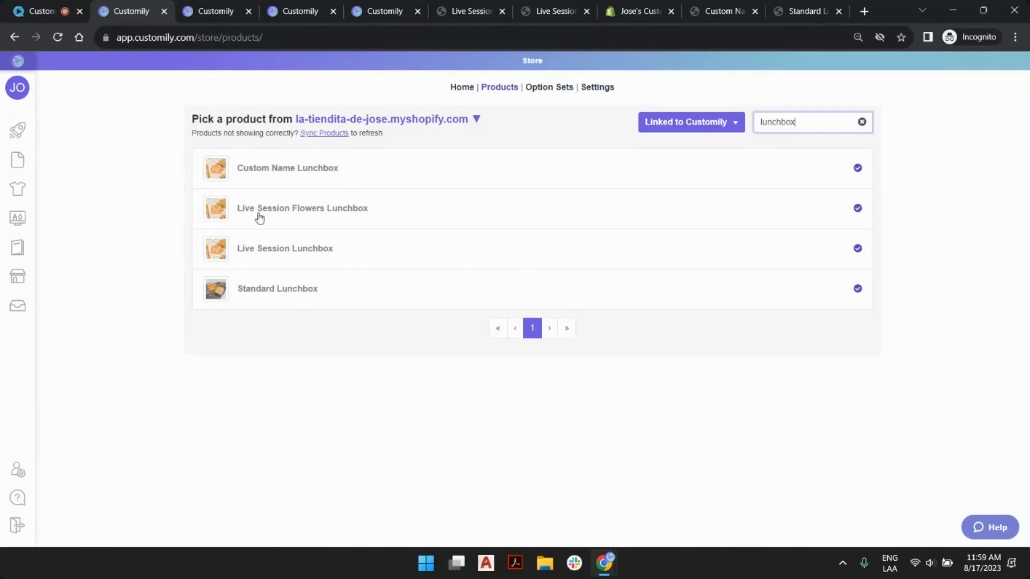
click(308, 261)
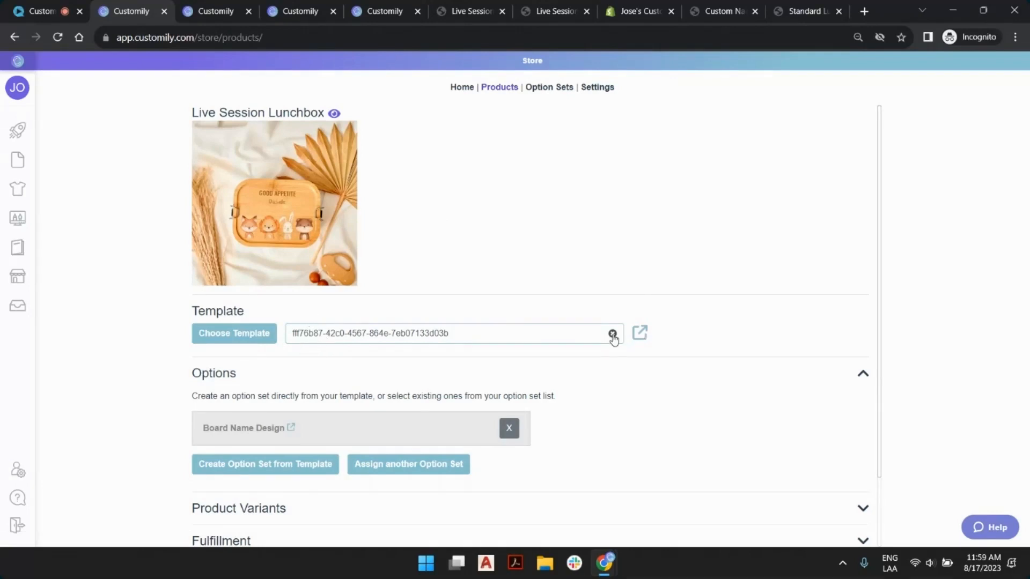
Replace the product's template with "Customizable Lunck Box 2 views" and decline creating a new option set.
click(612, 334)
click(259, 335)
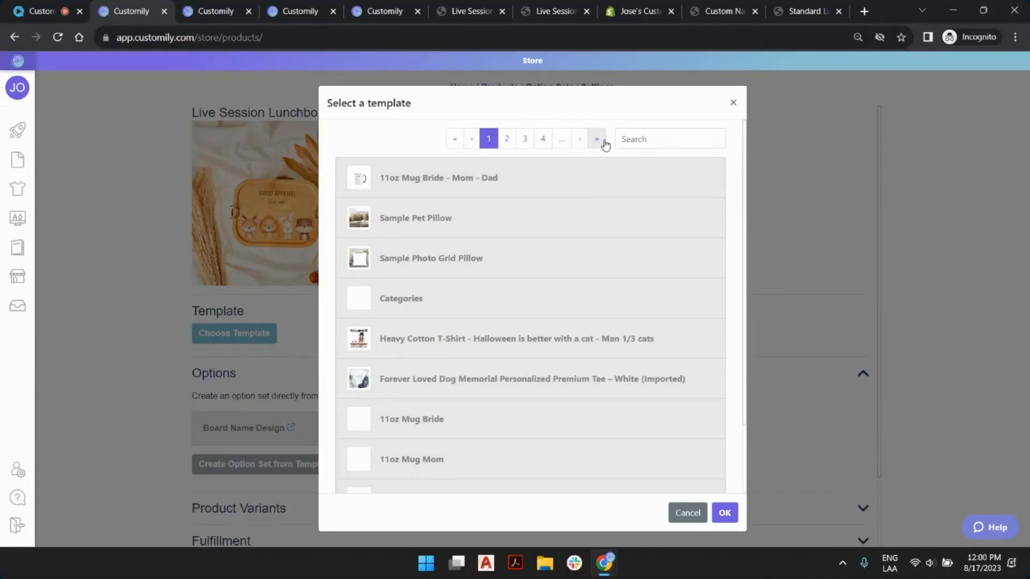
click(602, 141)
click(489, 379)
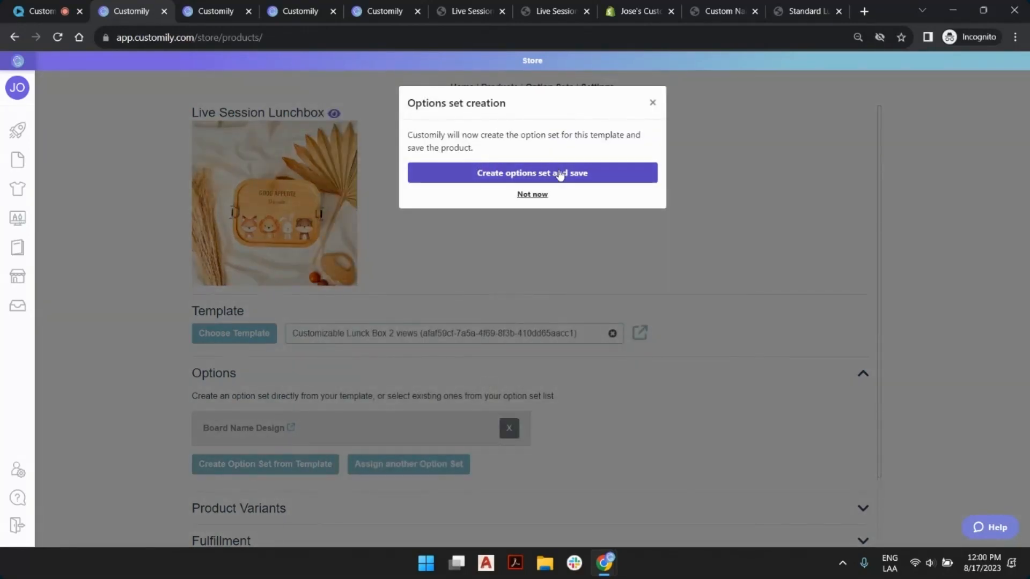
click(541, 196)
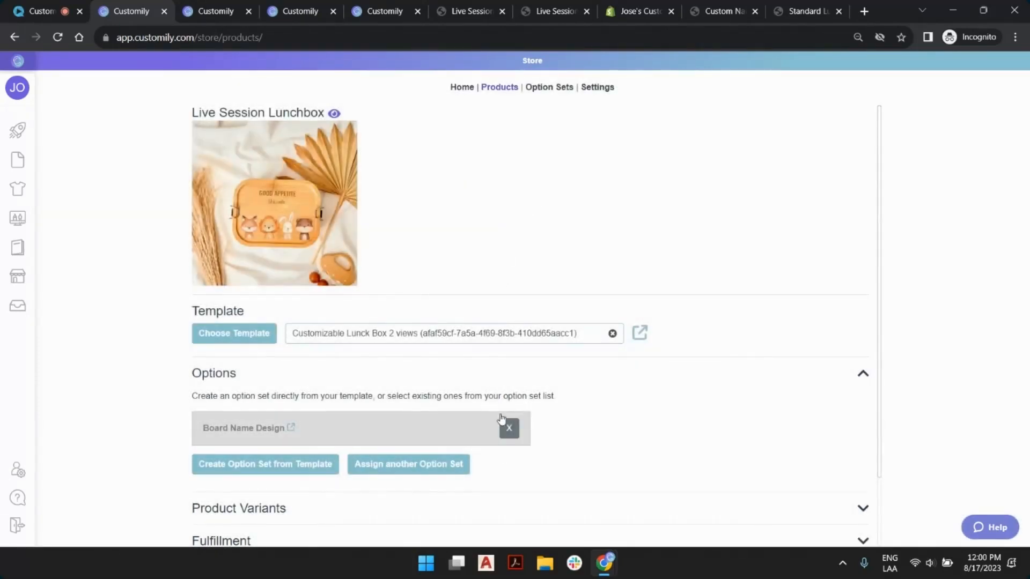
Replace the Board Name Design option set with "Customizable Lunck Box 2 views (option set)" and save the product.
click(508, 430)
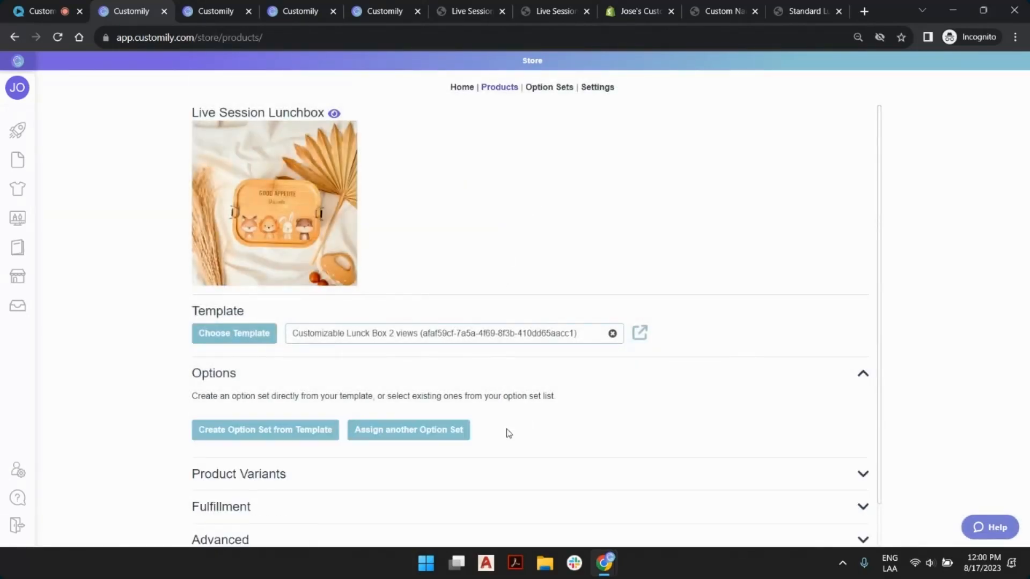
click(436, 433)
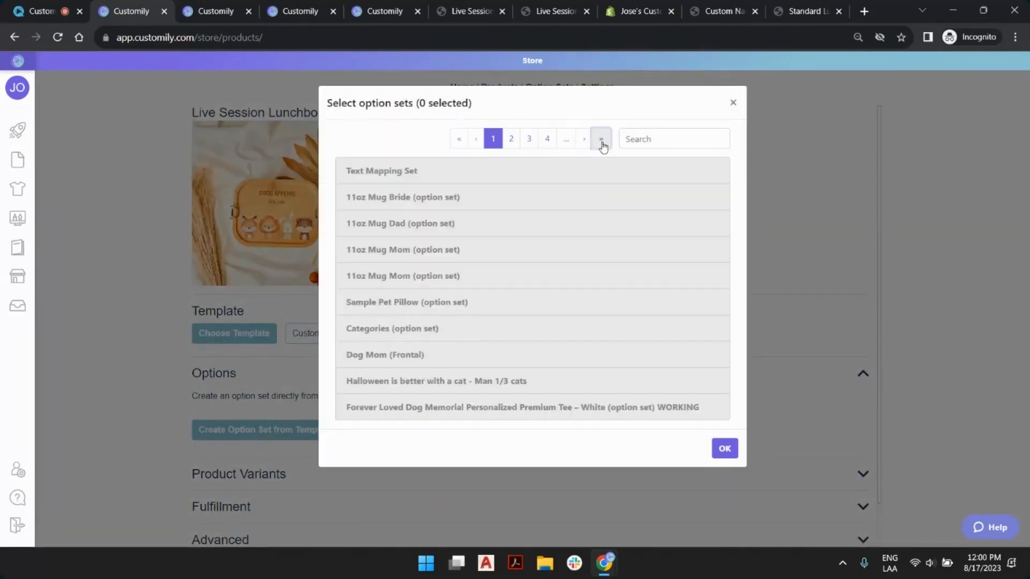
click(599, 144)
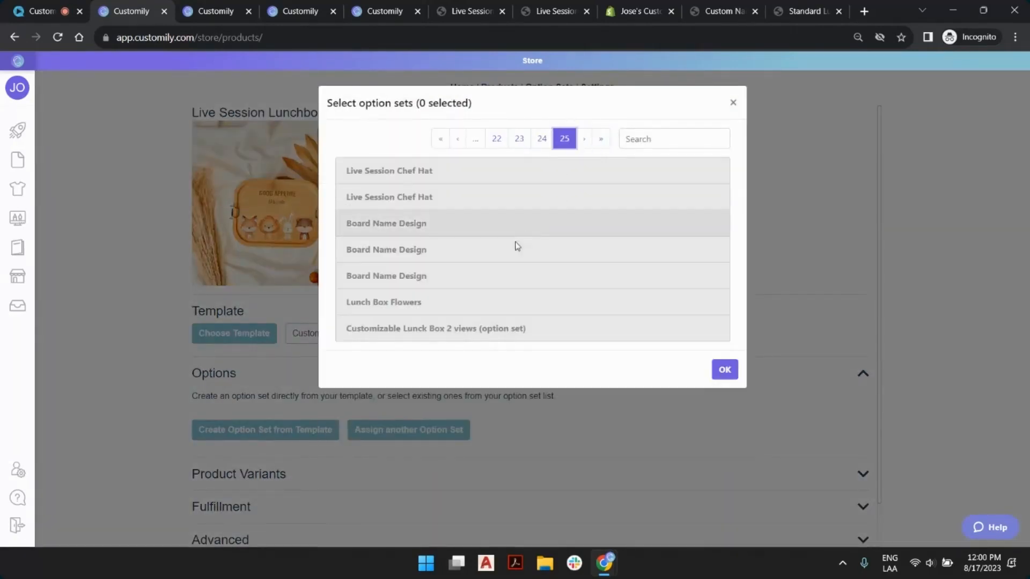
click(499, 335)
click(725, 370)
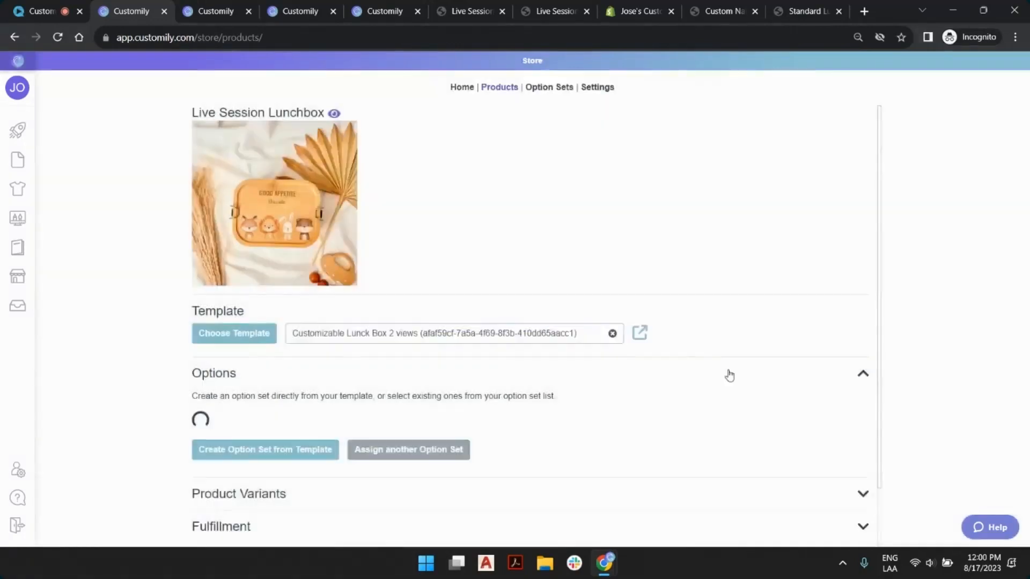
scroll(417, 343, down, 2)
click(274, 519)
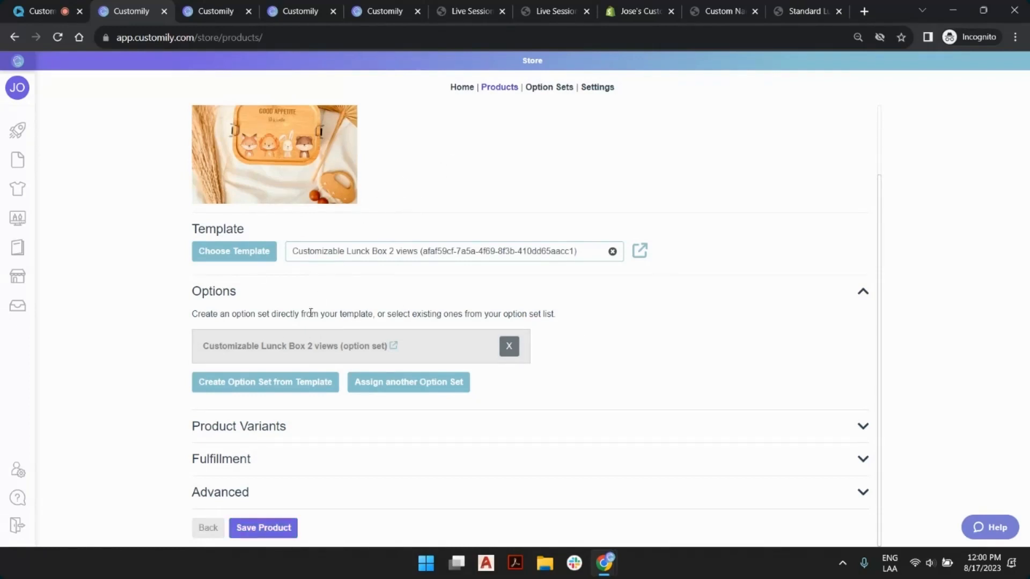
Find Standard Lunchbox with the search "lunch" as the product to copy settings from, and save Live Session Lunchbox.
click(246, 494)
scroll(256, 488, down, 2)
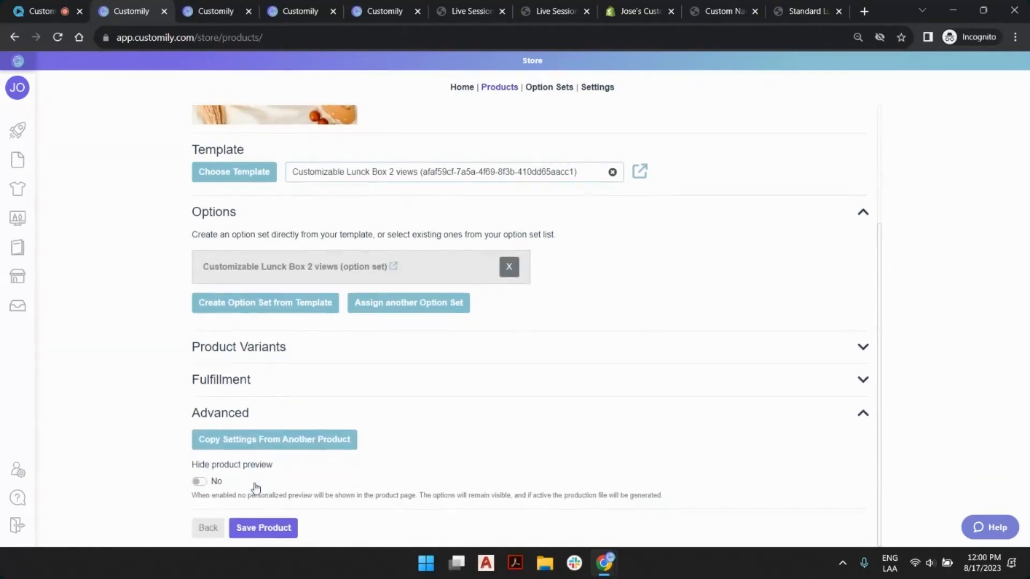
click(266, 445)
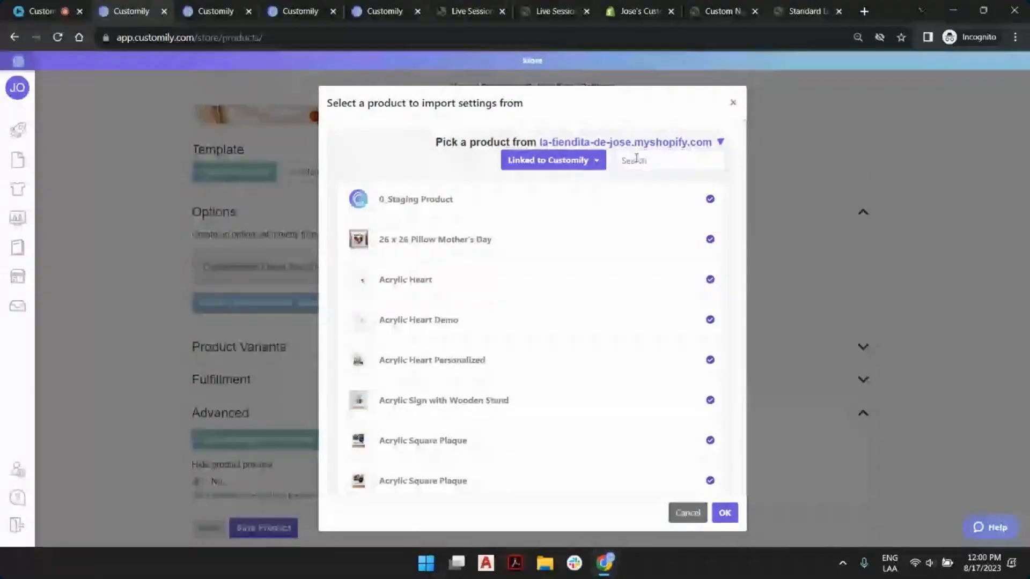
click(636, 160)
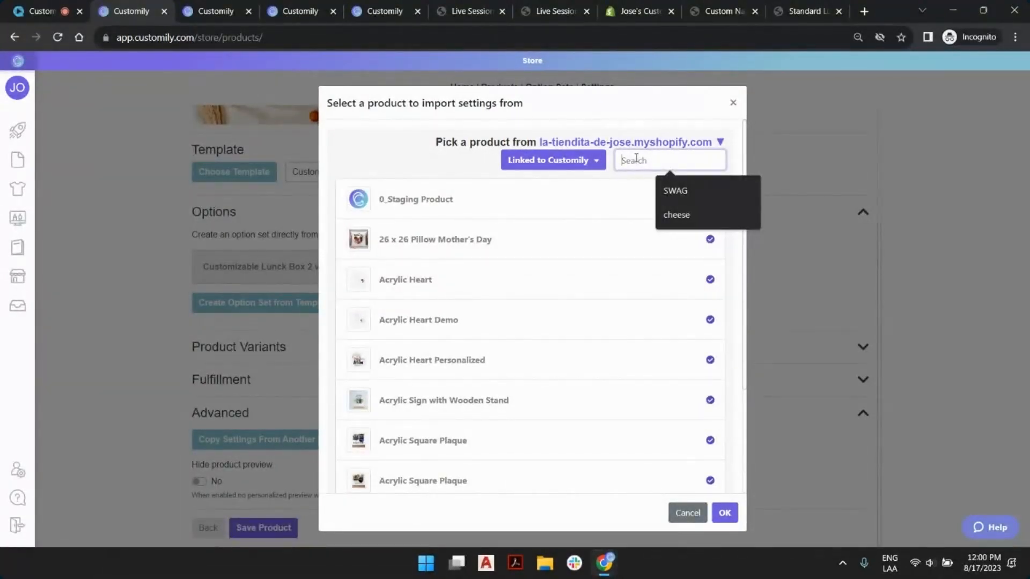
text(lunch)
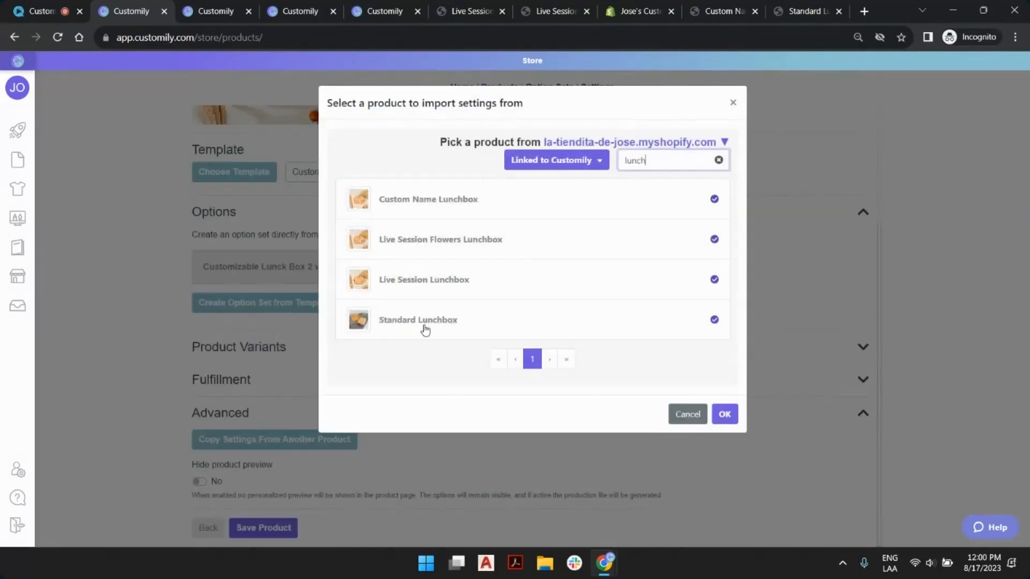
click(433, 320)
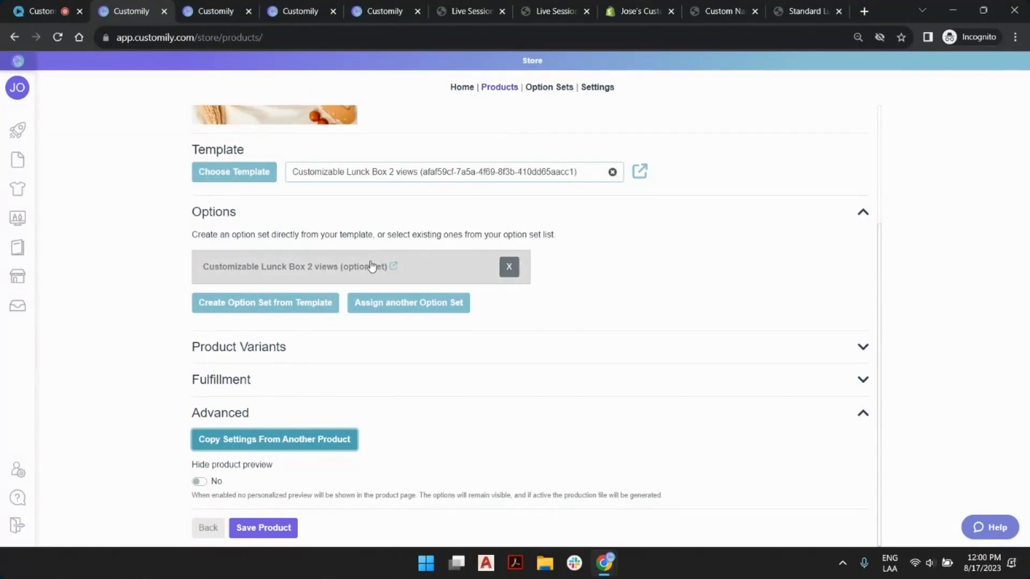
click(269, 530)
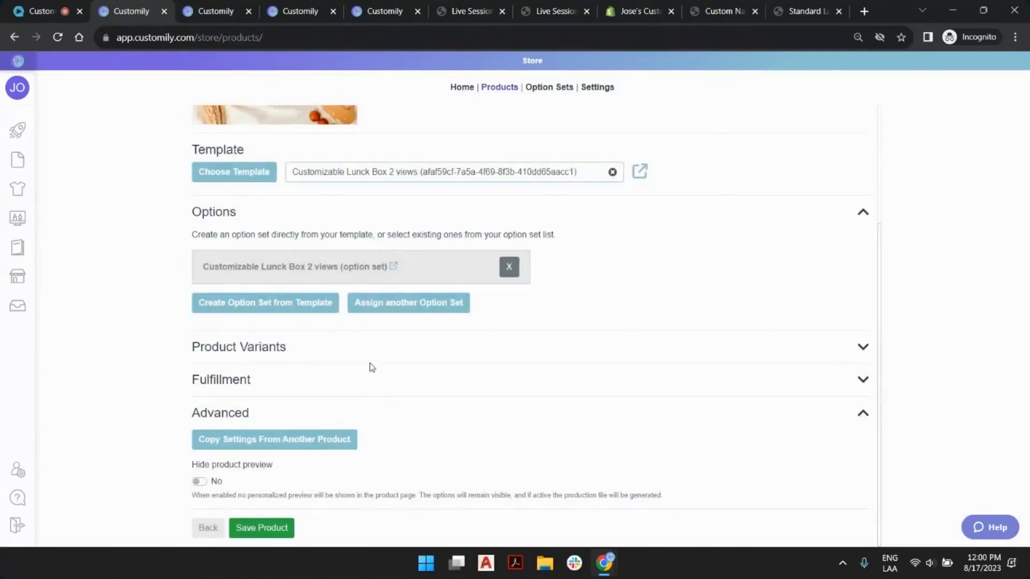
Reload the Live Session Lunchbox store page and fill its name option with a previously used first name.
click(472, 14)
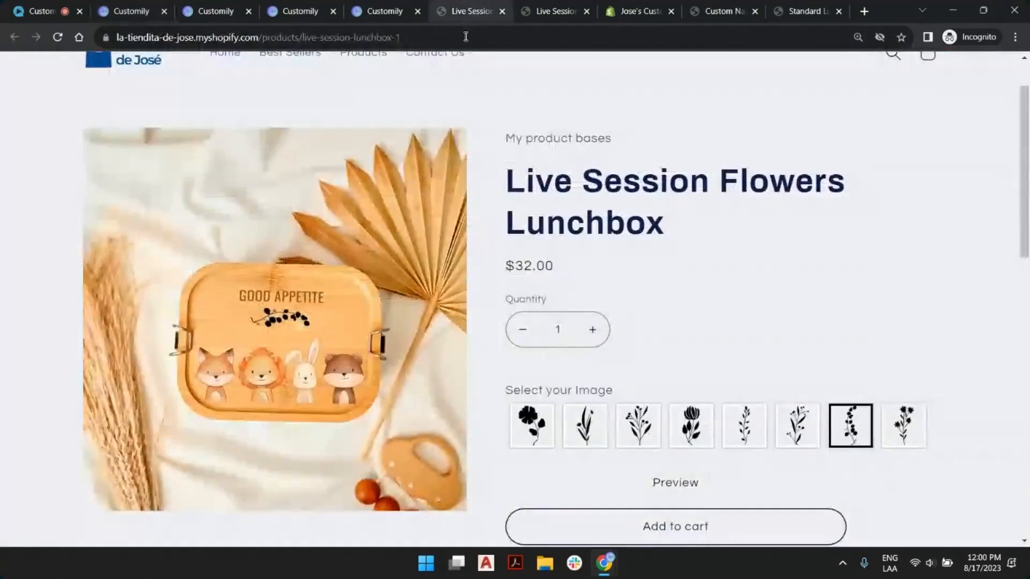
click(544, 15)
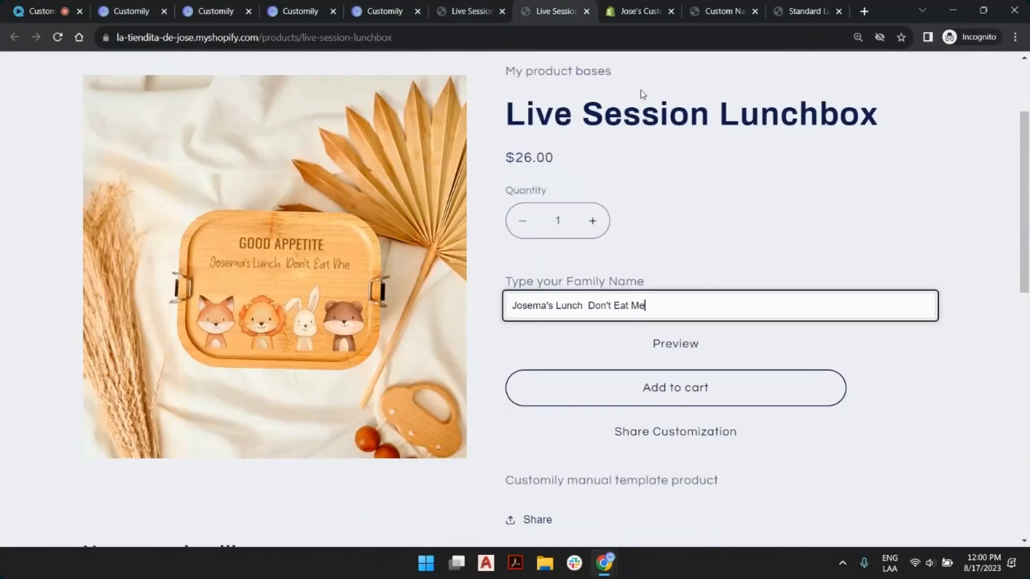
key(F5)
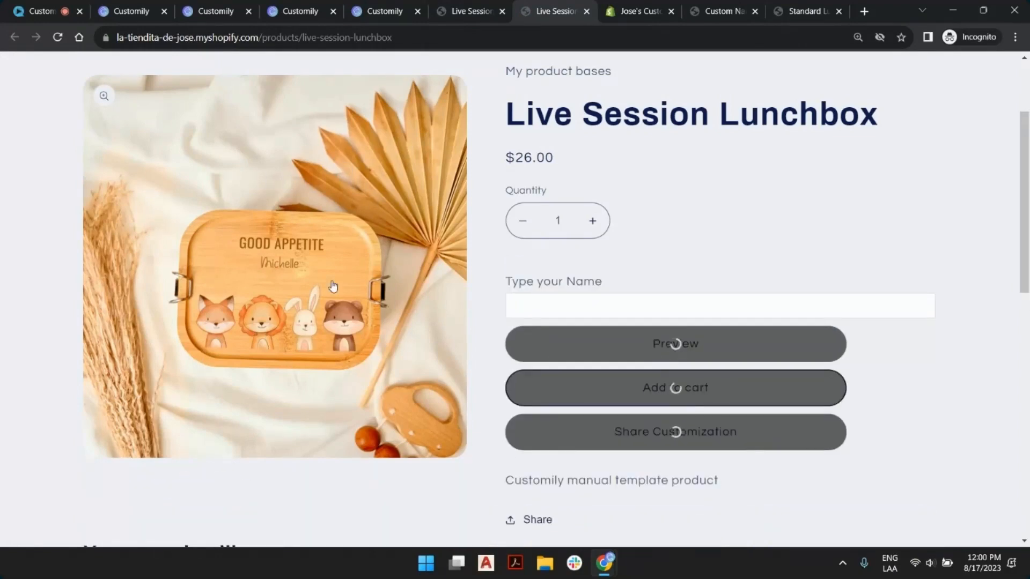
click(586, 308)
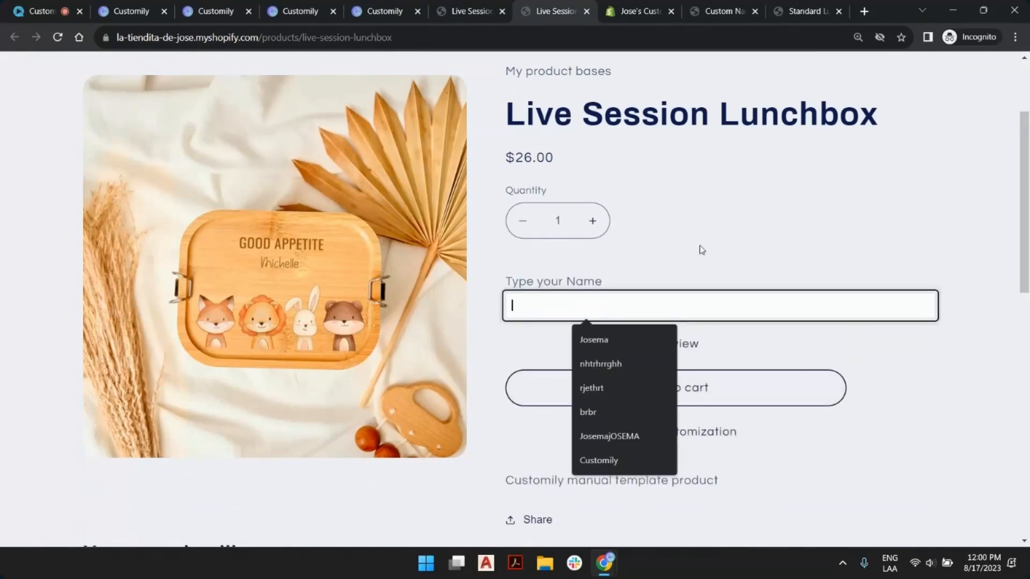
click(613, 346)
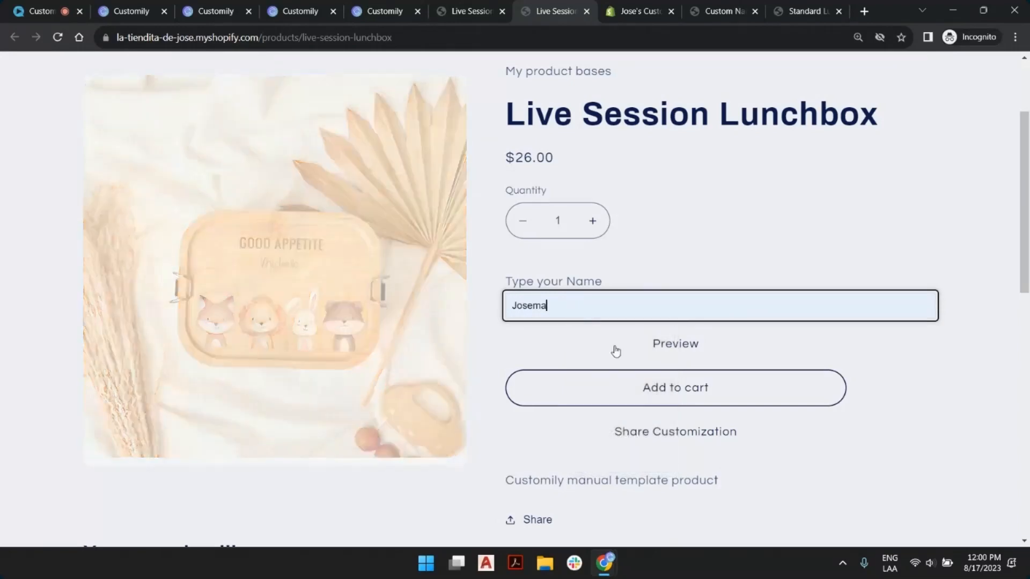